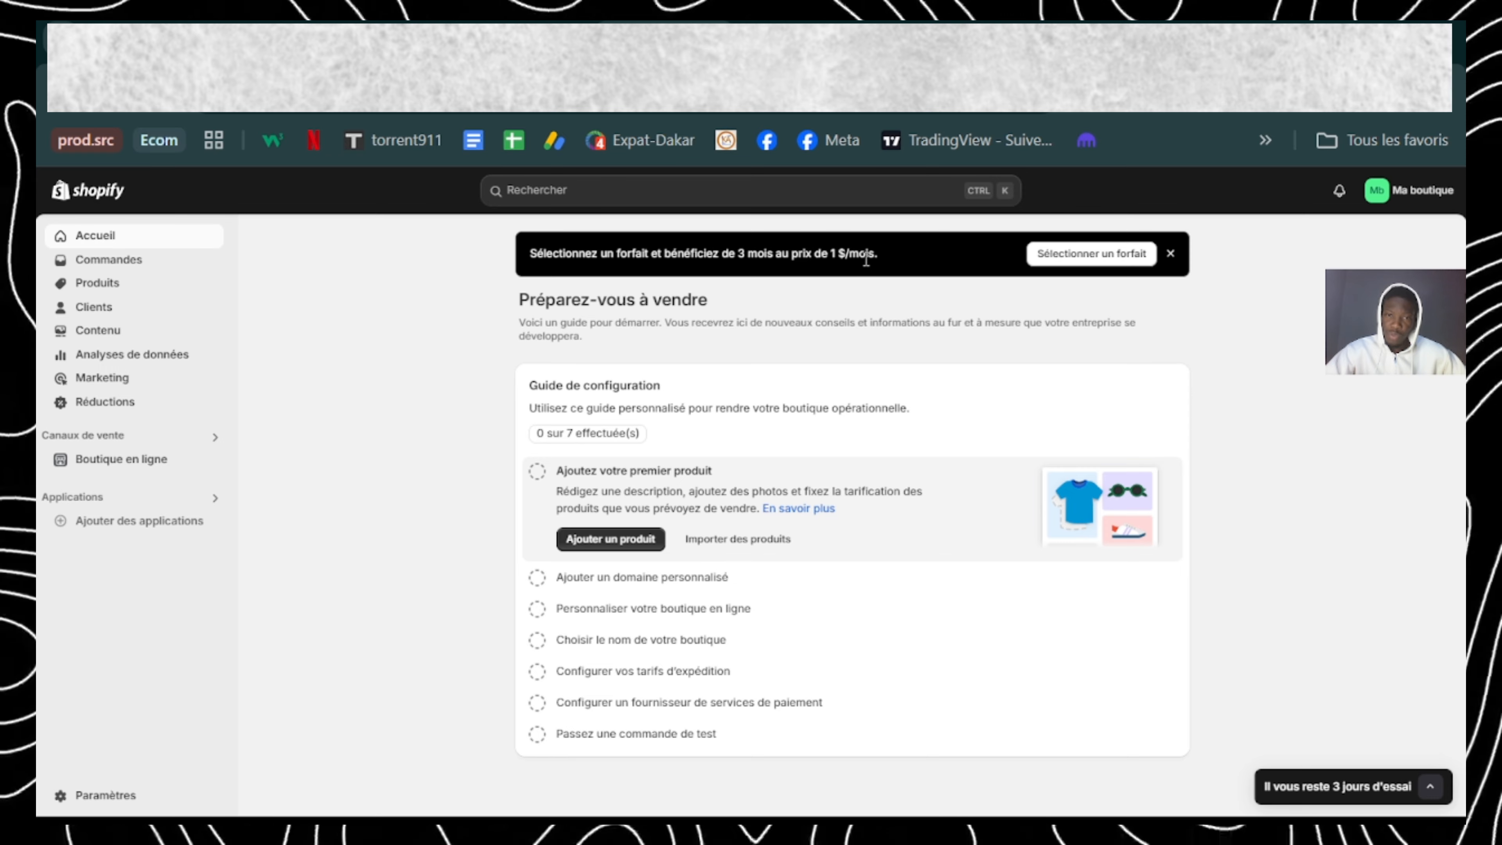
Step: Dismiss the plan promotion banner on the home page and check the shop-creation list in Google Docs
click(1171, 254)
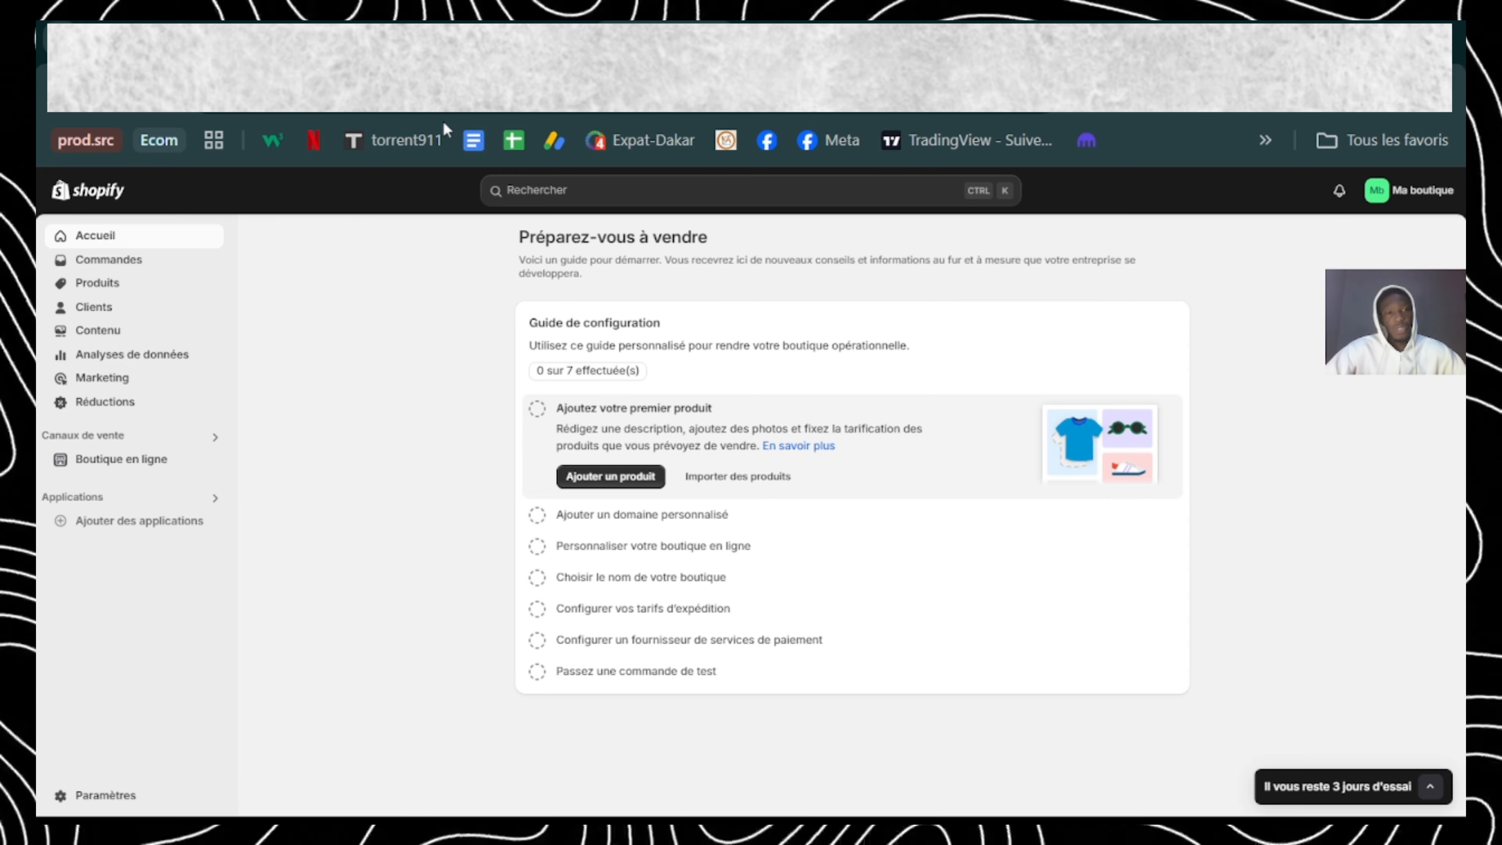
click(225, 22)
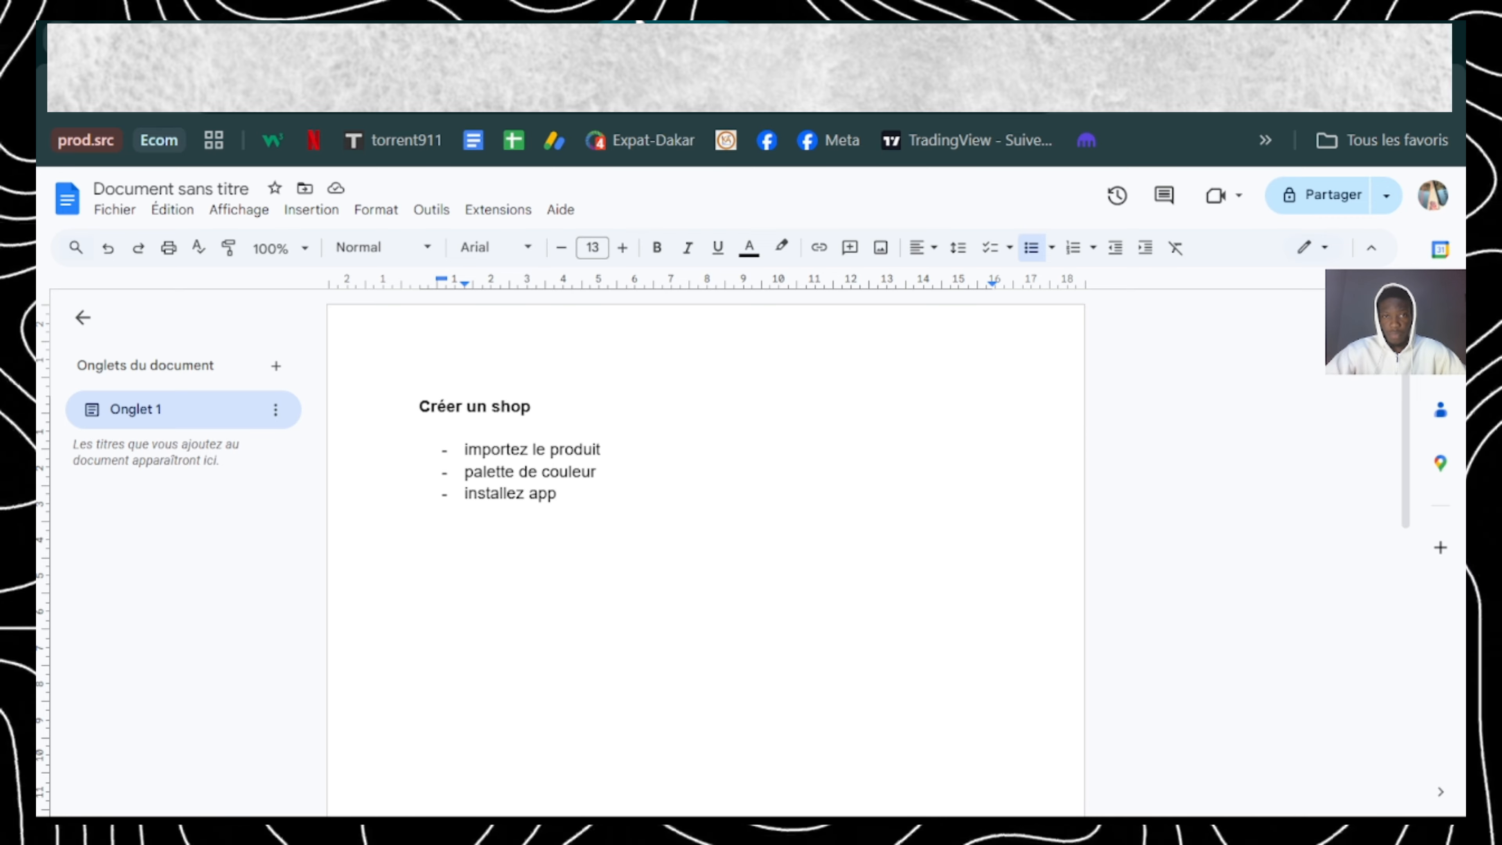
key(ctrl+Tab)
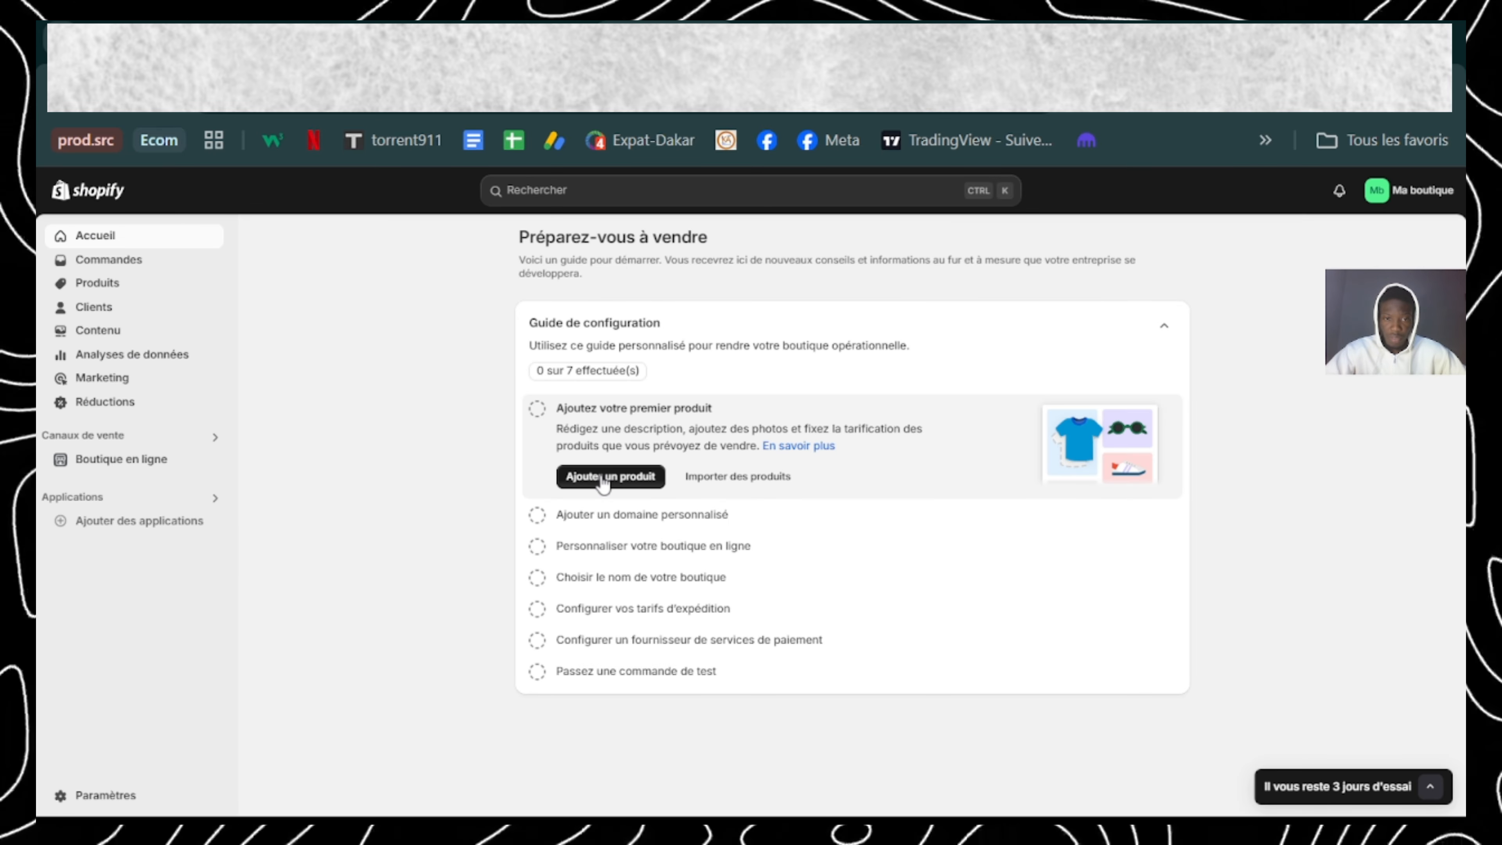
Step: Look at the blank product form, return to the Produits list and close the setup guide
click(610, 477)
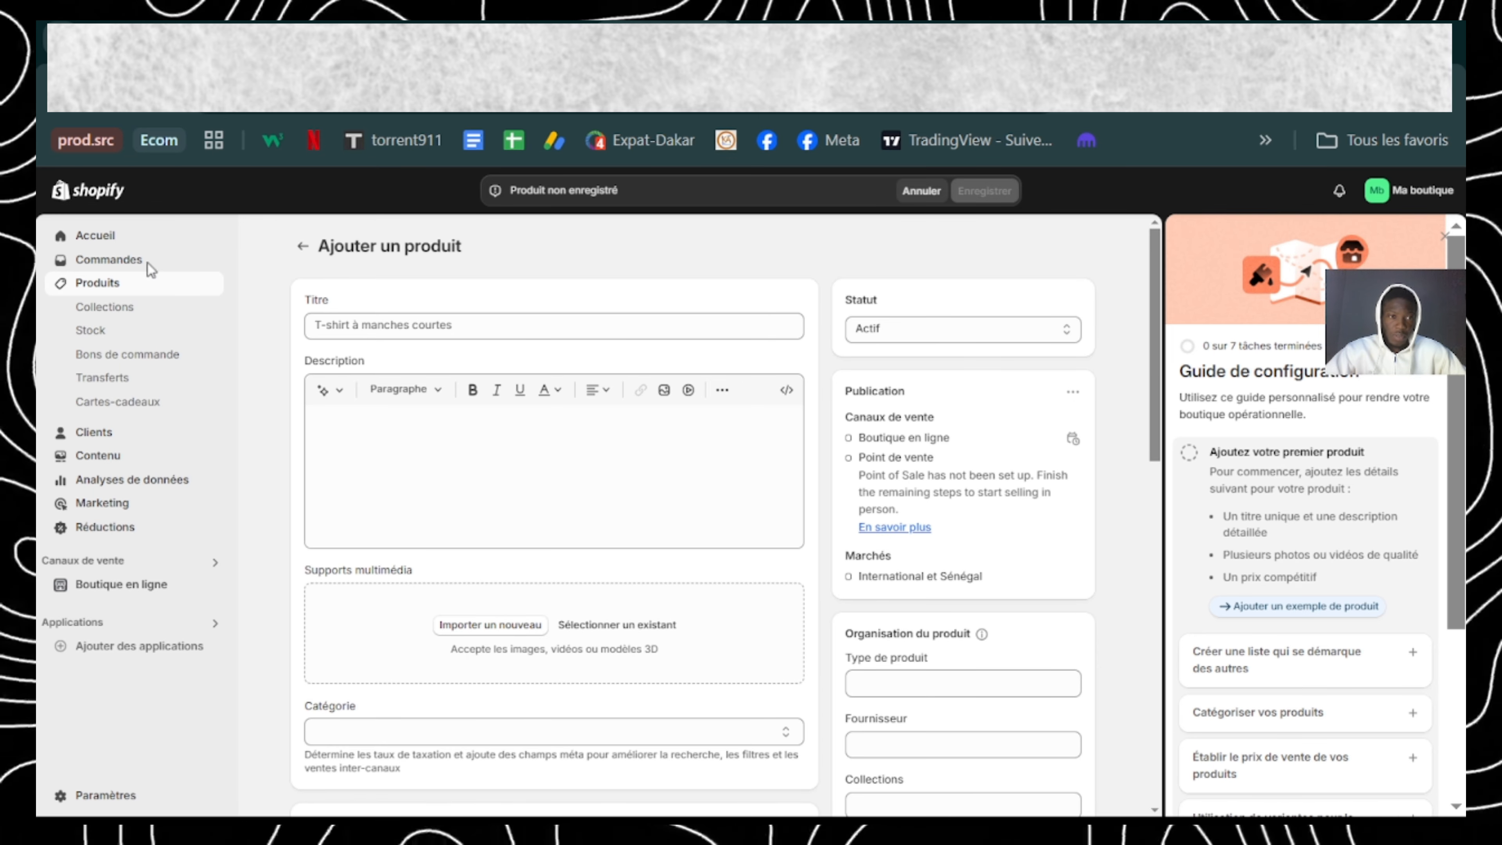
click(308, 254)
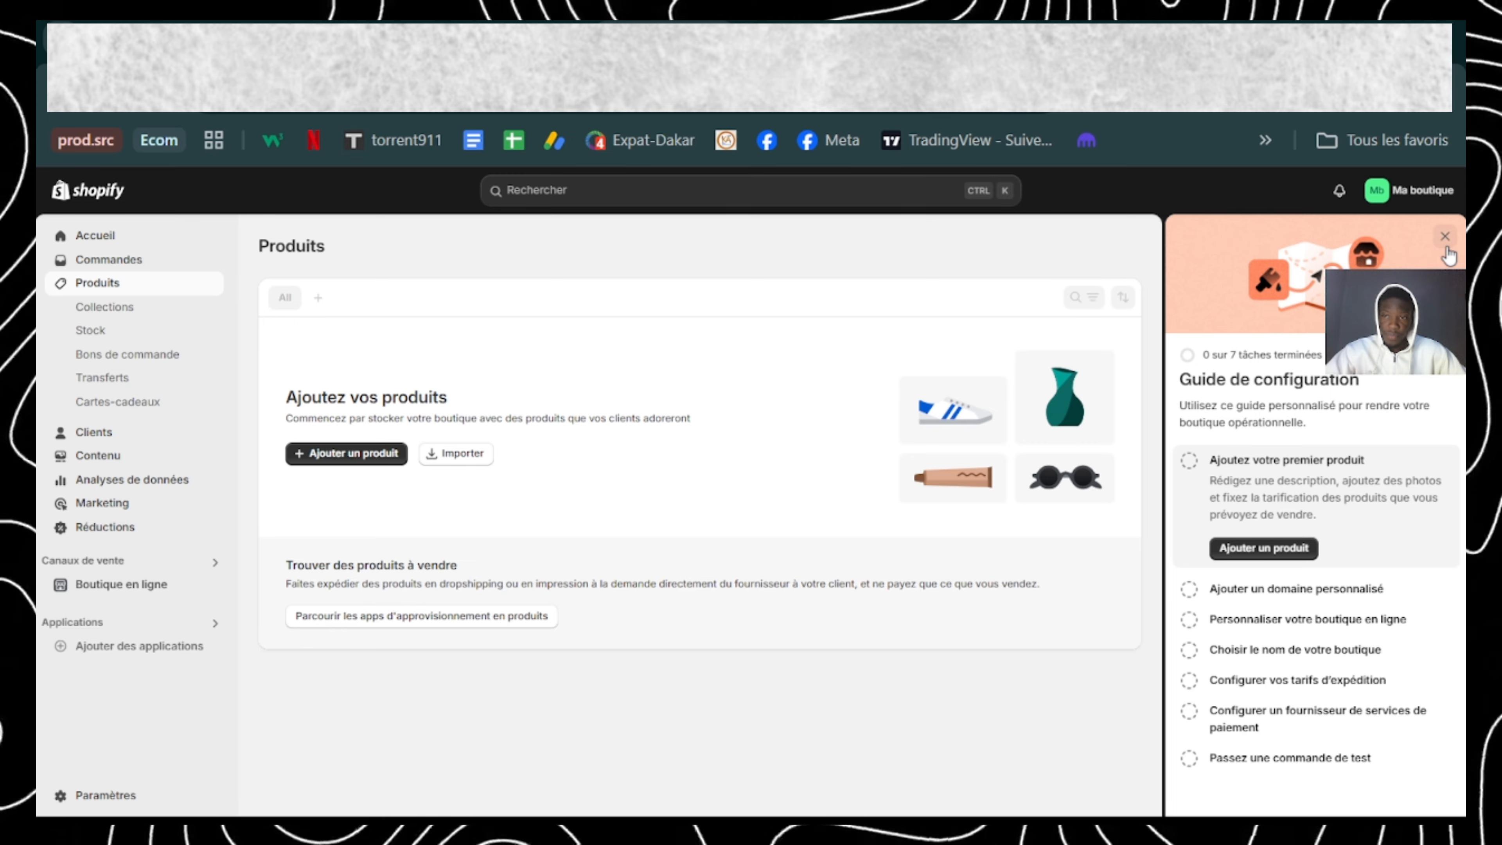
click(1445, 237)
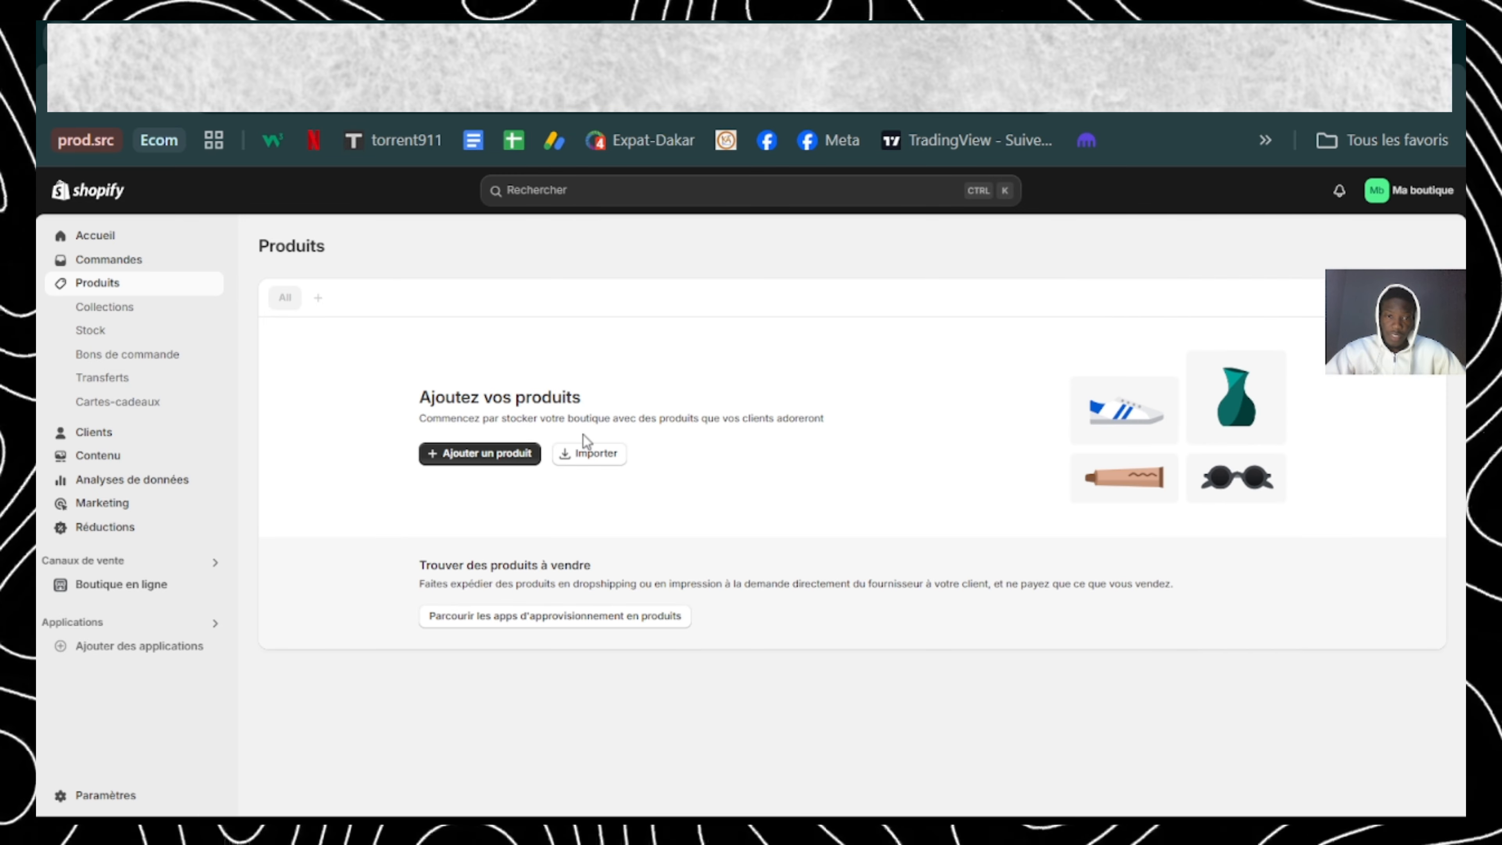
Step: Import the product from products_export (3).csv, with new products published to all sales channels
click(588, 454)
click(718, 497)
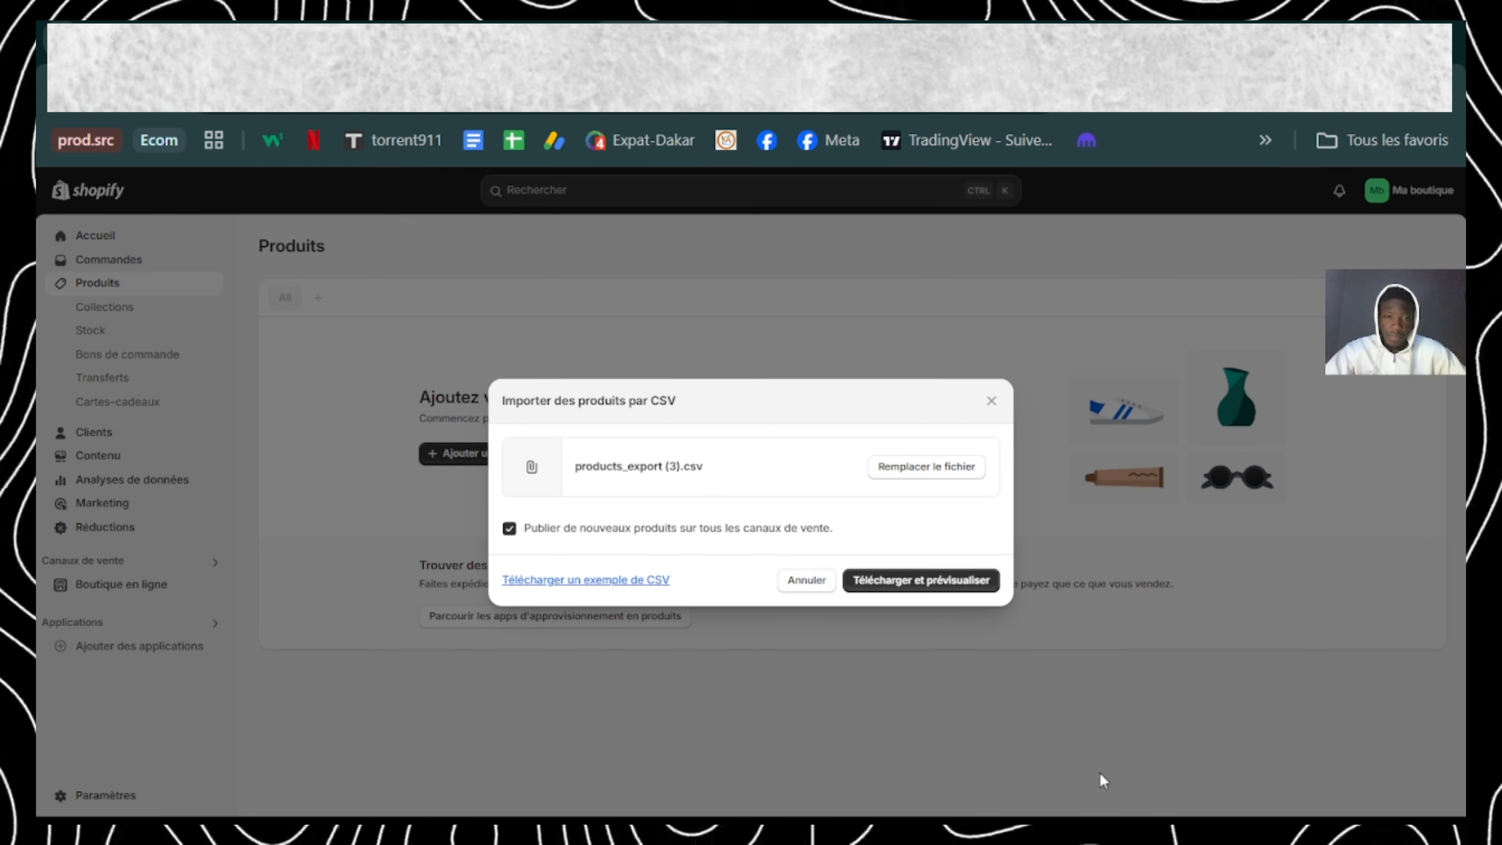
click(873, 583)
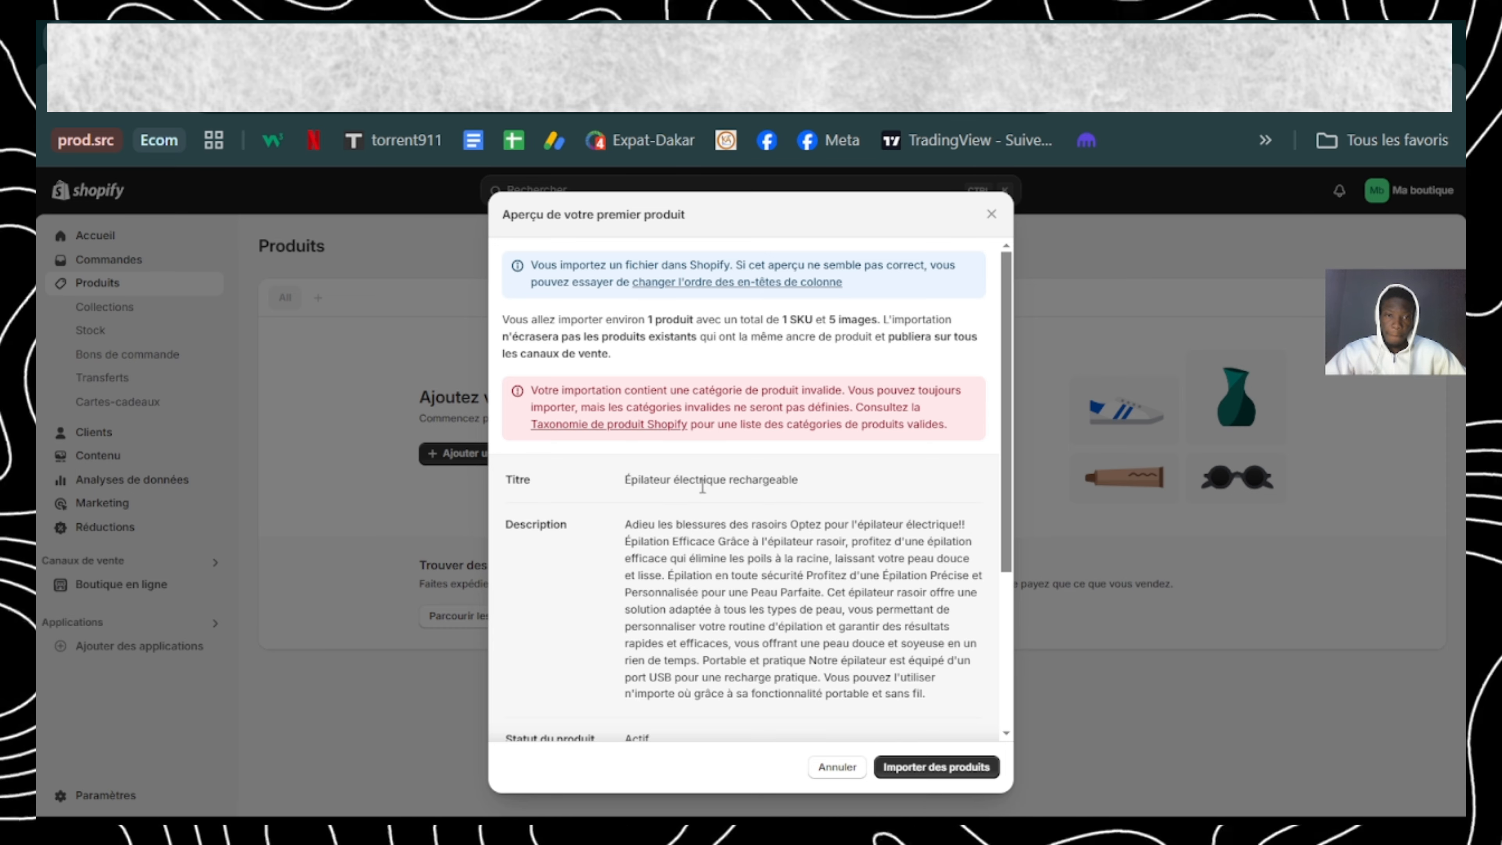
click(884, 763)
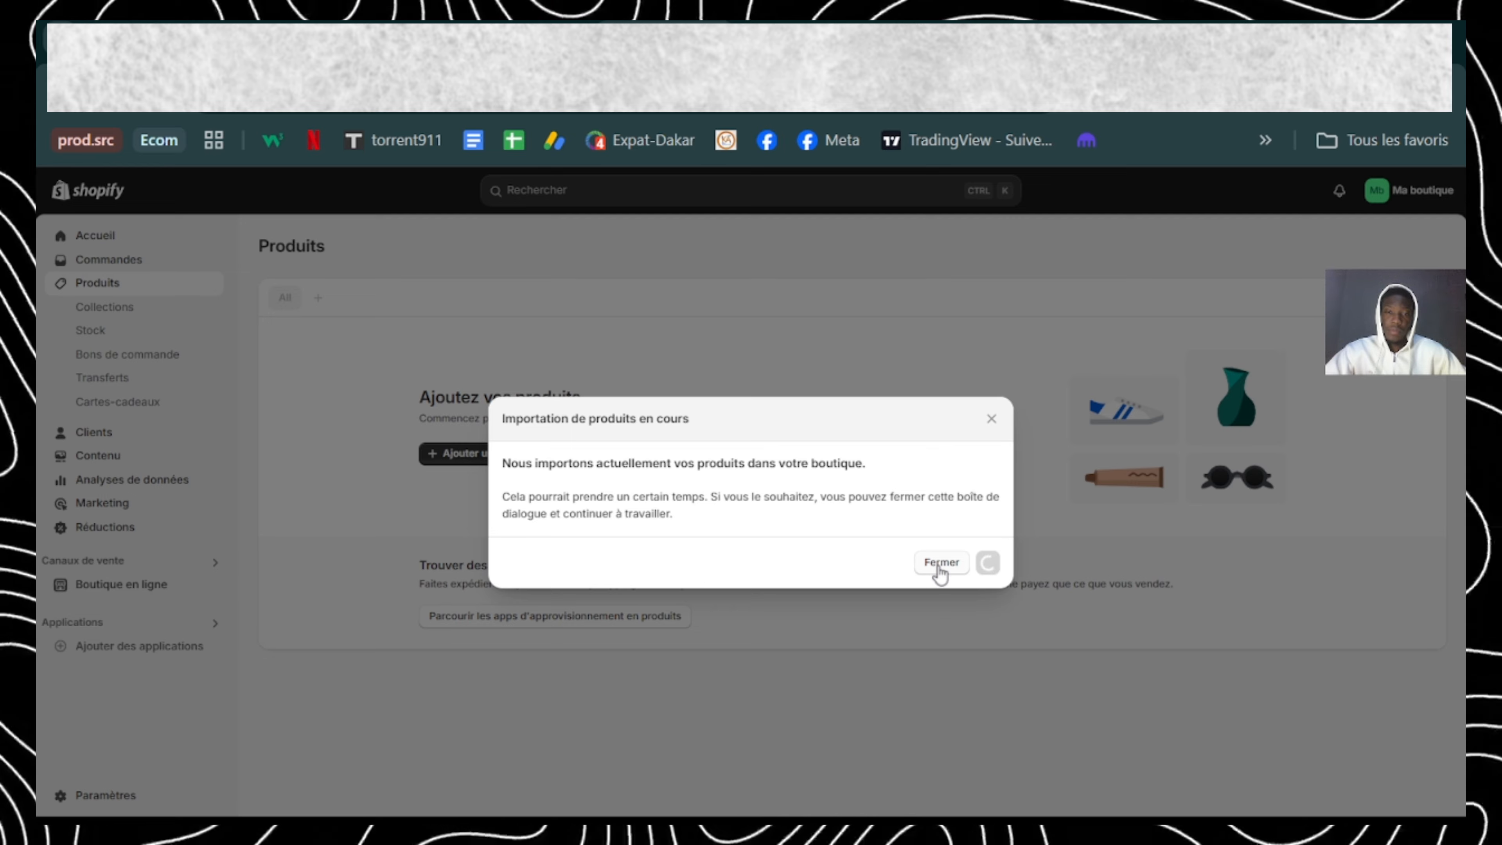
click(940, 563)
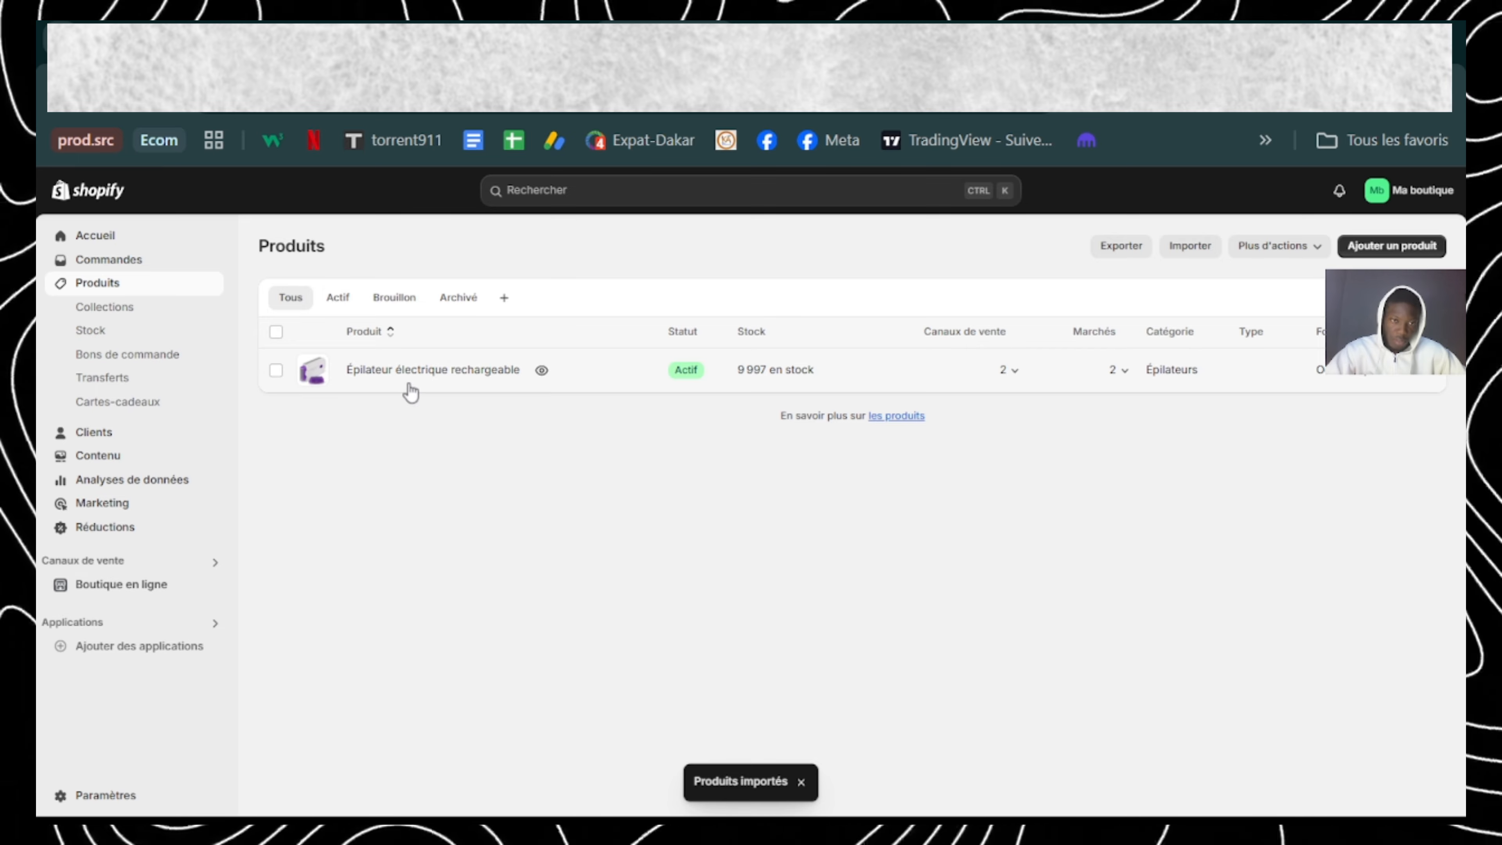
Step: Preview the Épilateur électrique rechargeable page on the online store and examine its images, price and description
click(540, 372)
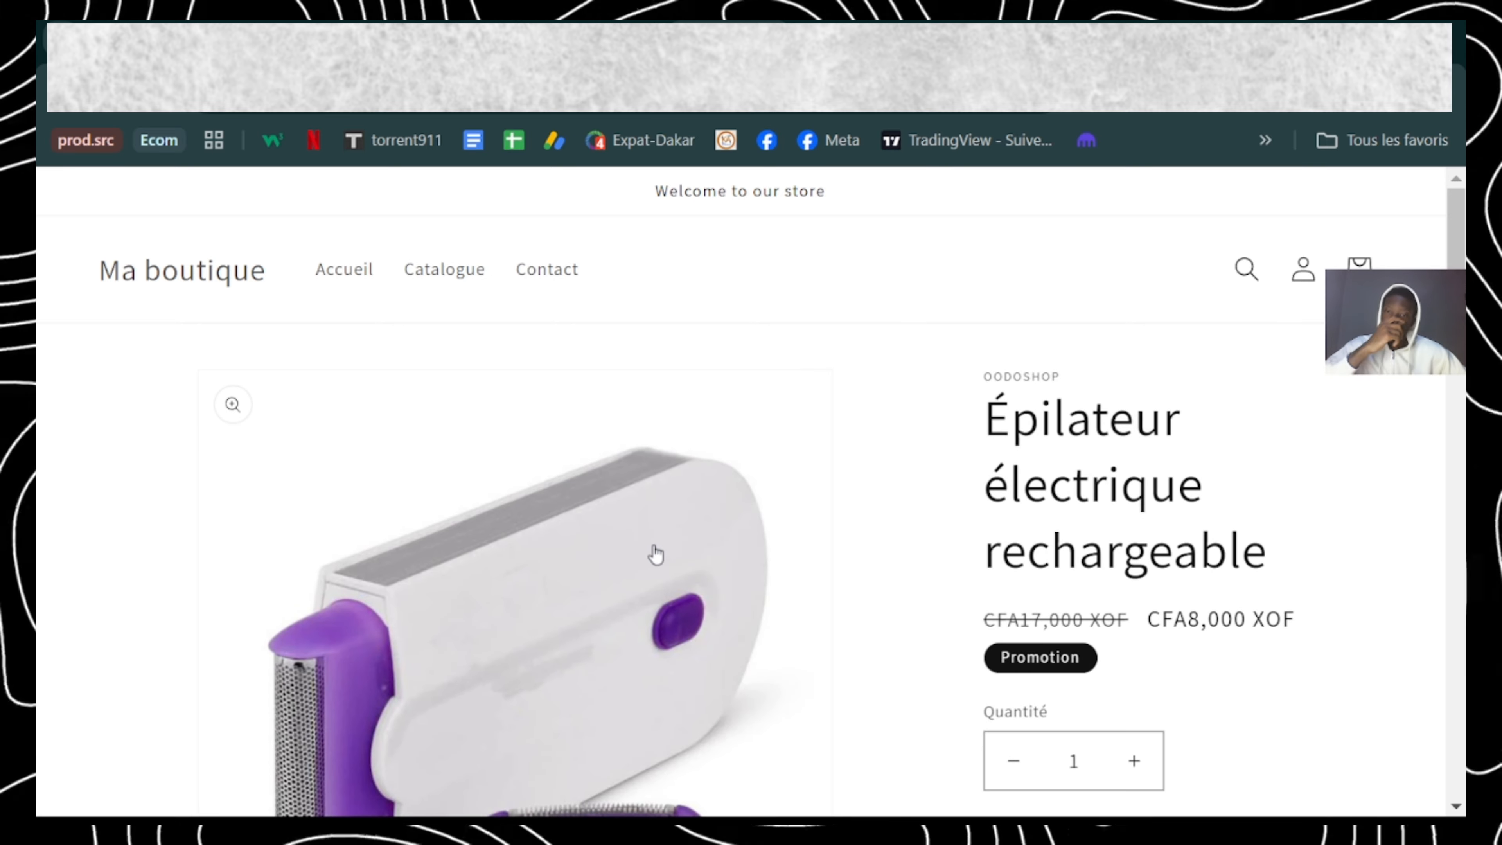
scroll(656, 553, down, 6)
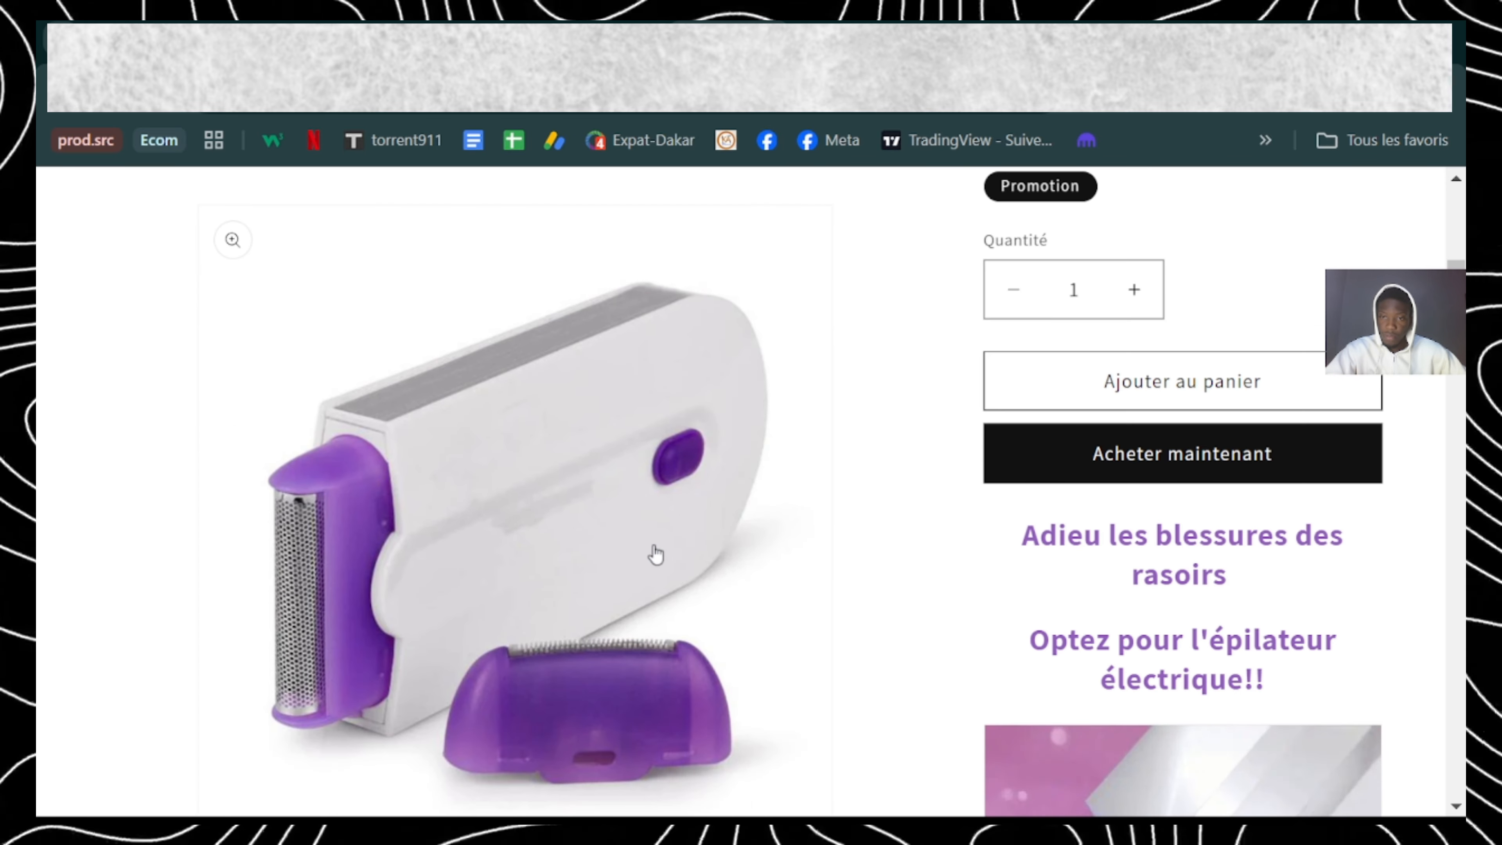
scroll(857, 550, down, 10)
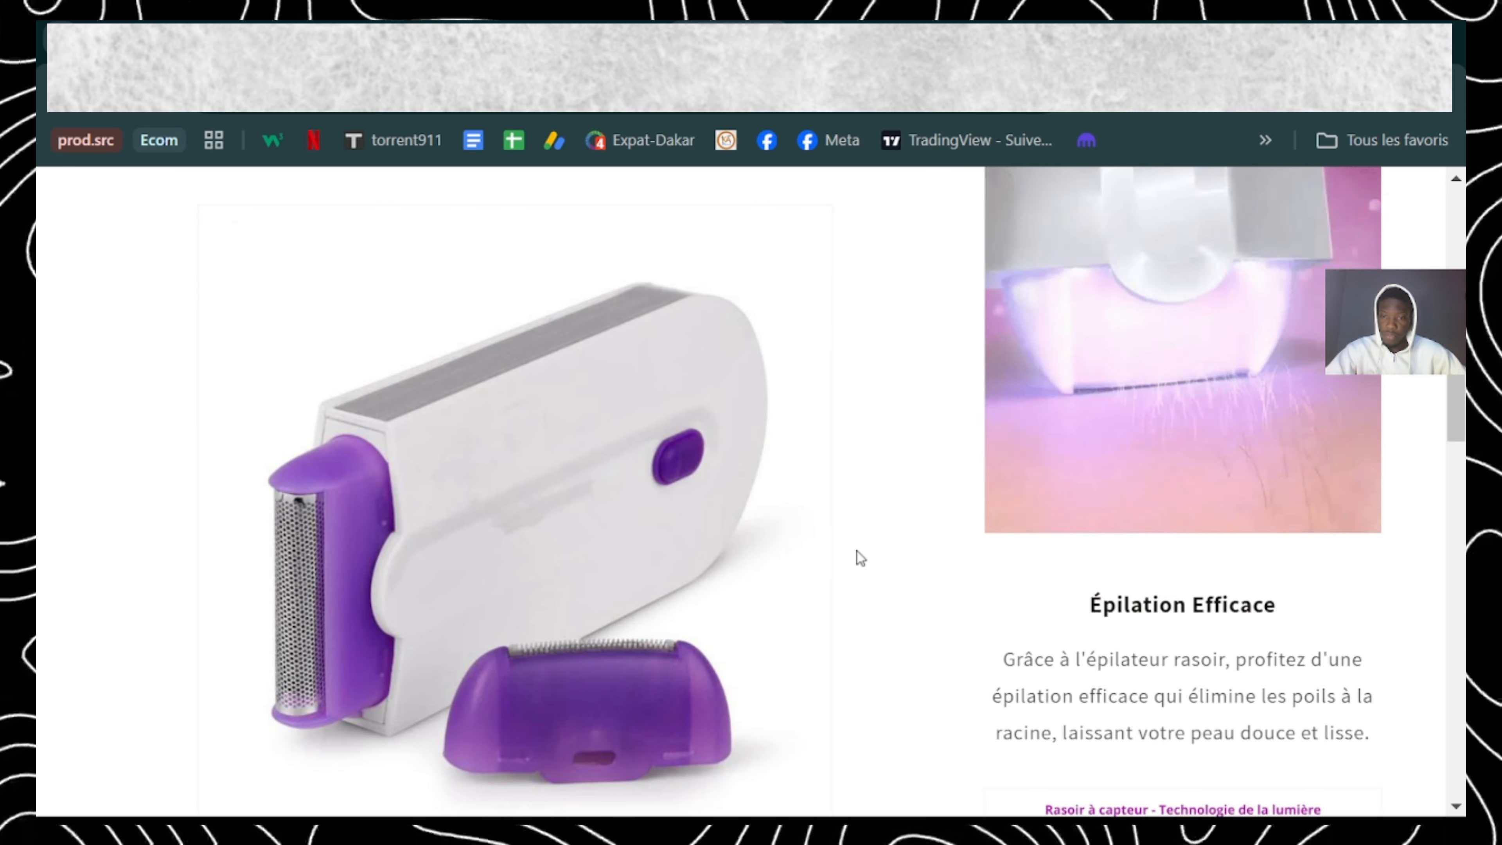
scroll(857, 552, down, 10)
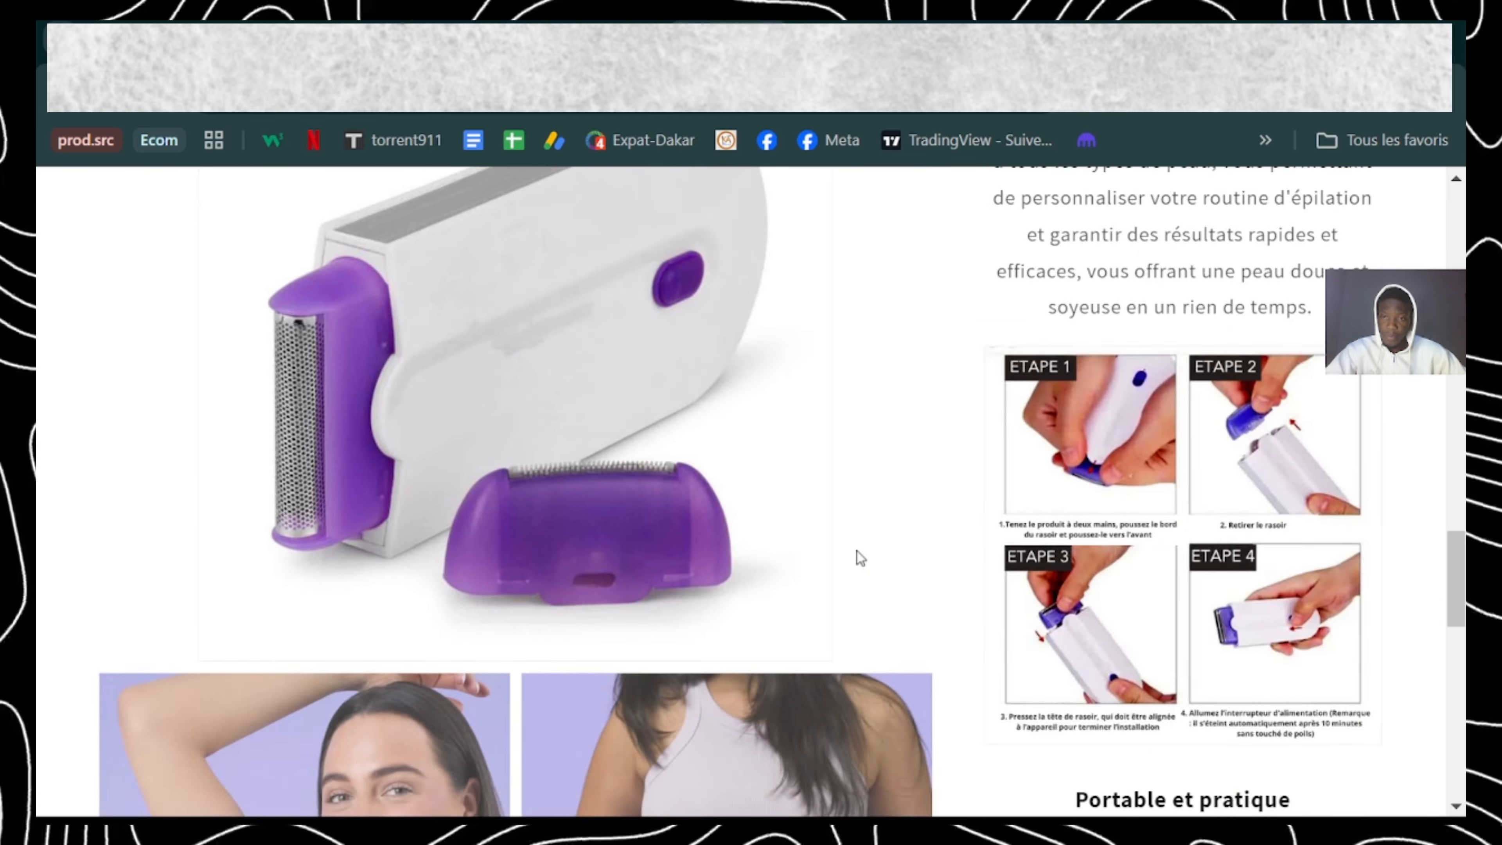
scroll(858, 559, down, 8)
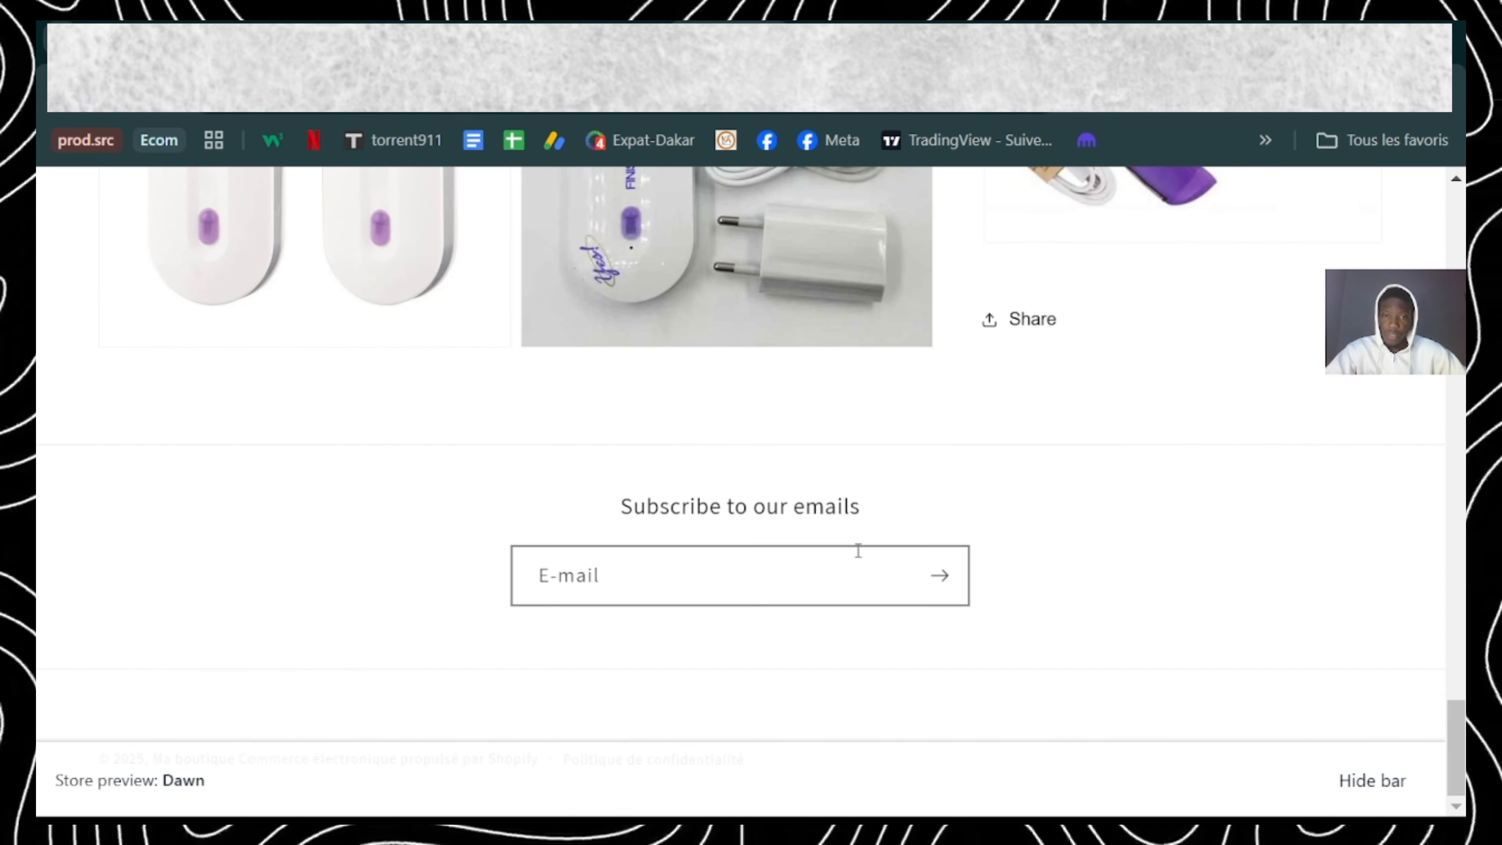
scroll(859, 560, up, 5)
scroll(859, 559, up, 10)
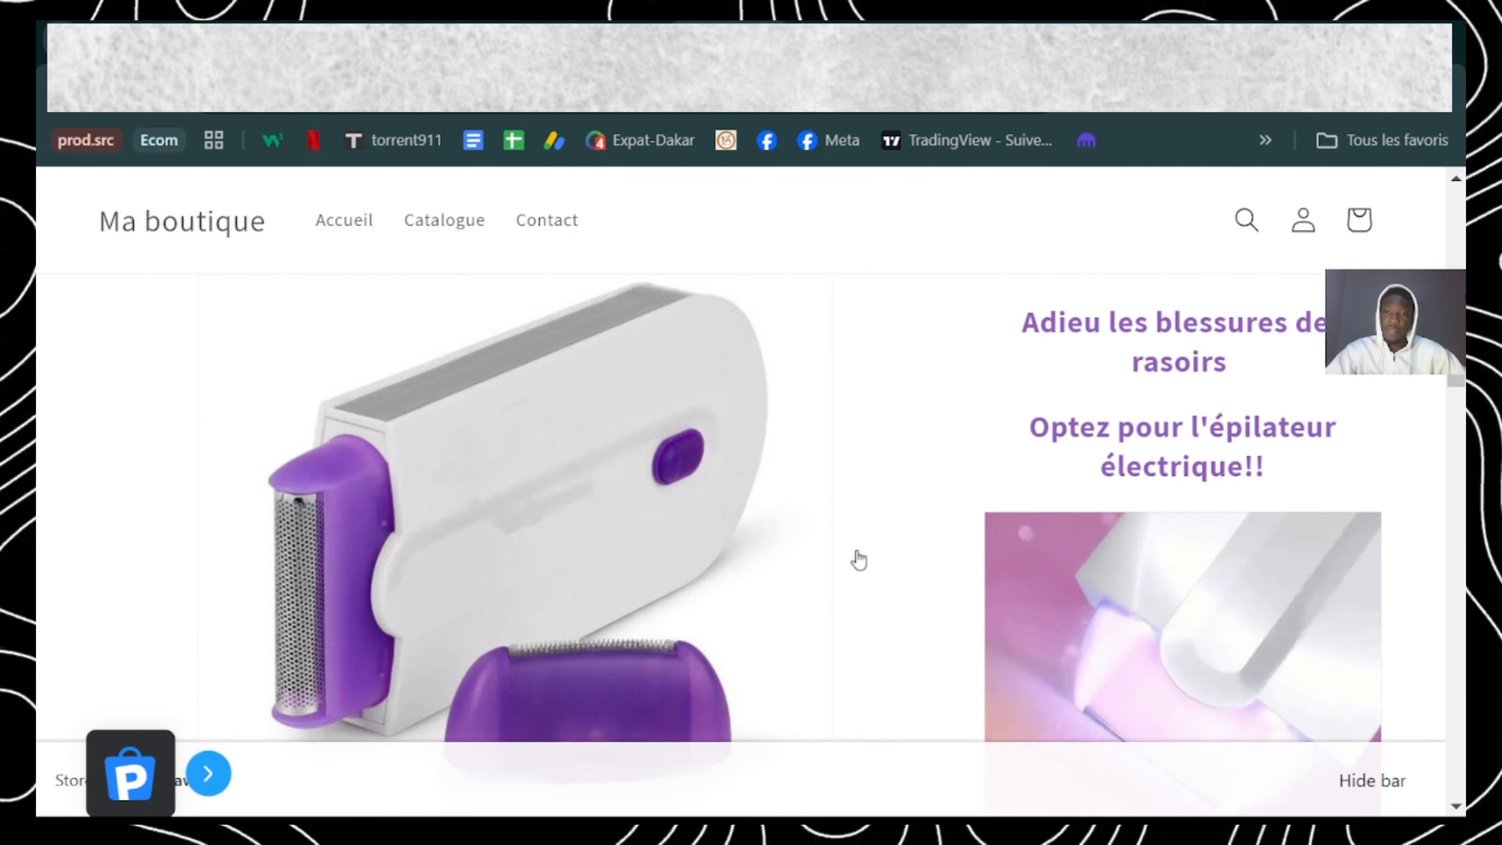
scroll(857, 552, down, 4)
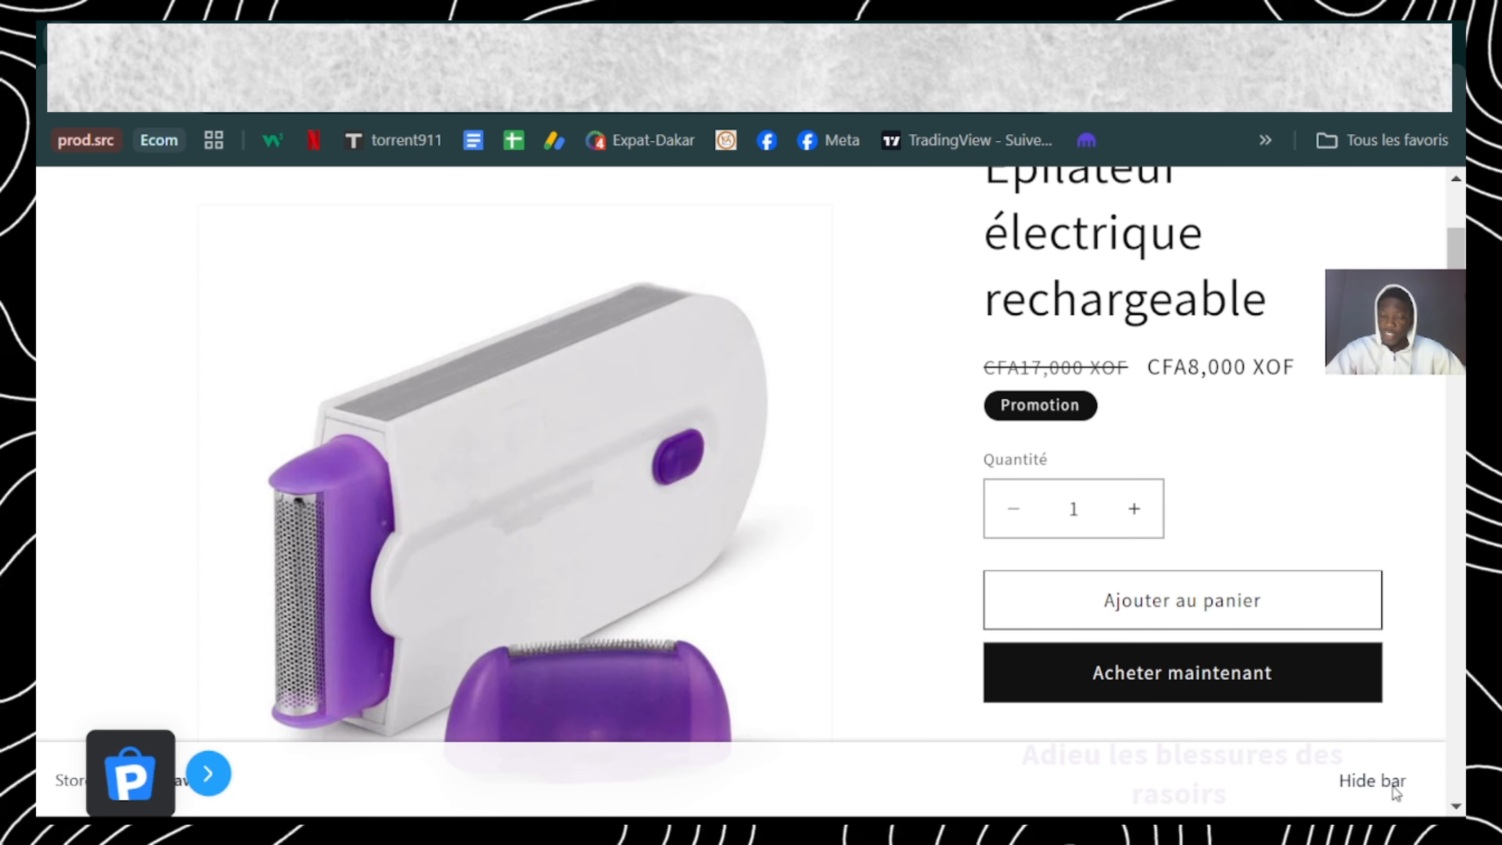
click(598, 42)
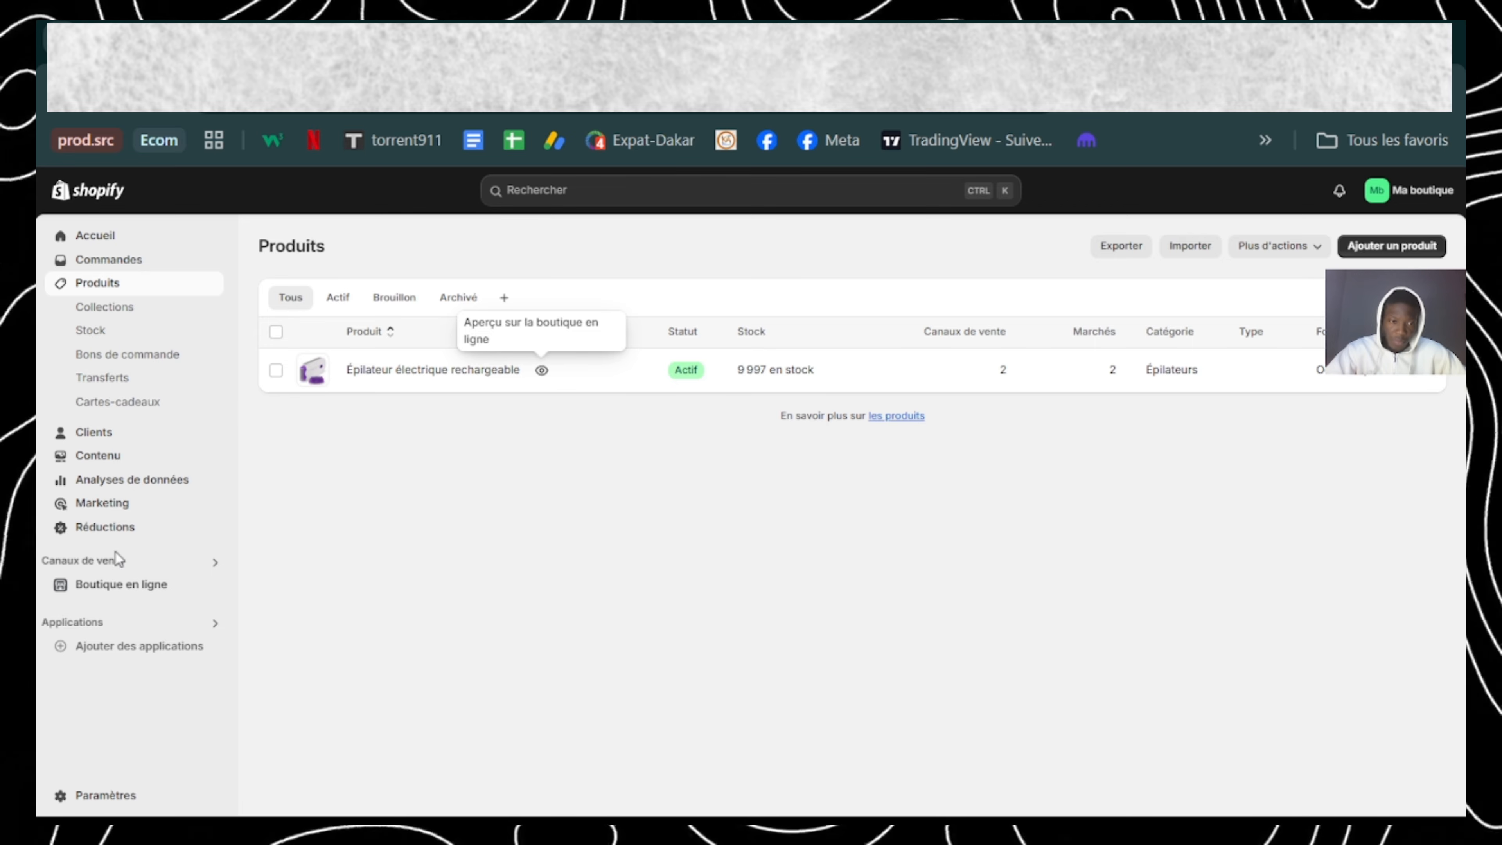
Step: Open the online store's themes and look through the popular free themes offered by Shopify
click(120, 586)
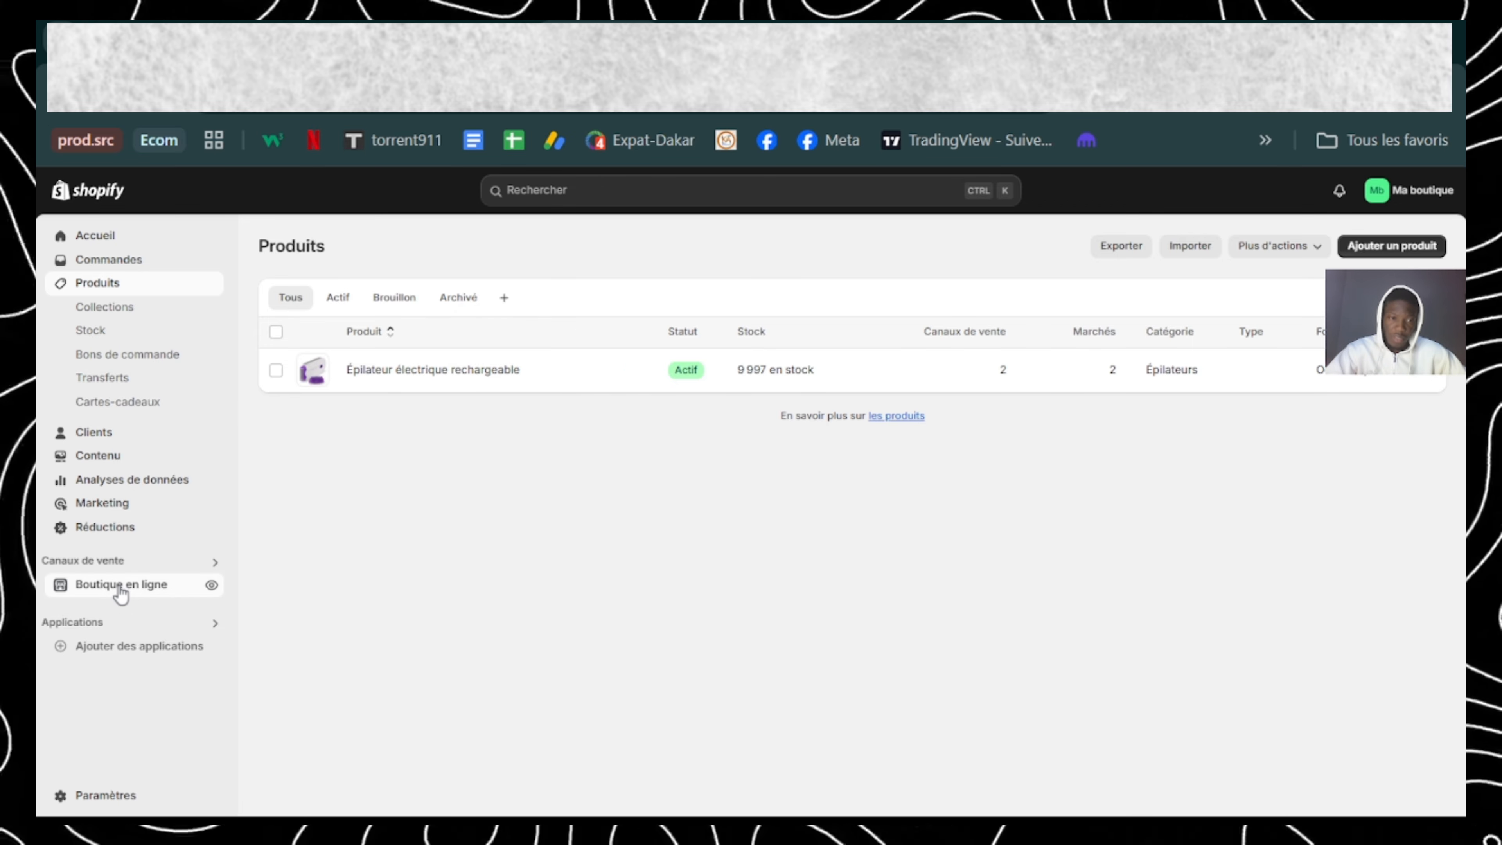
scroll(536, 593, down, 7)
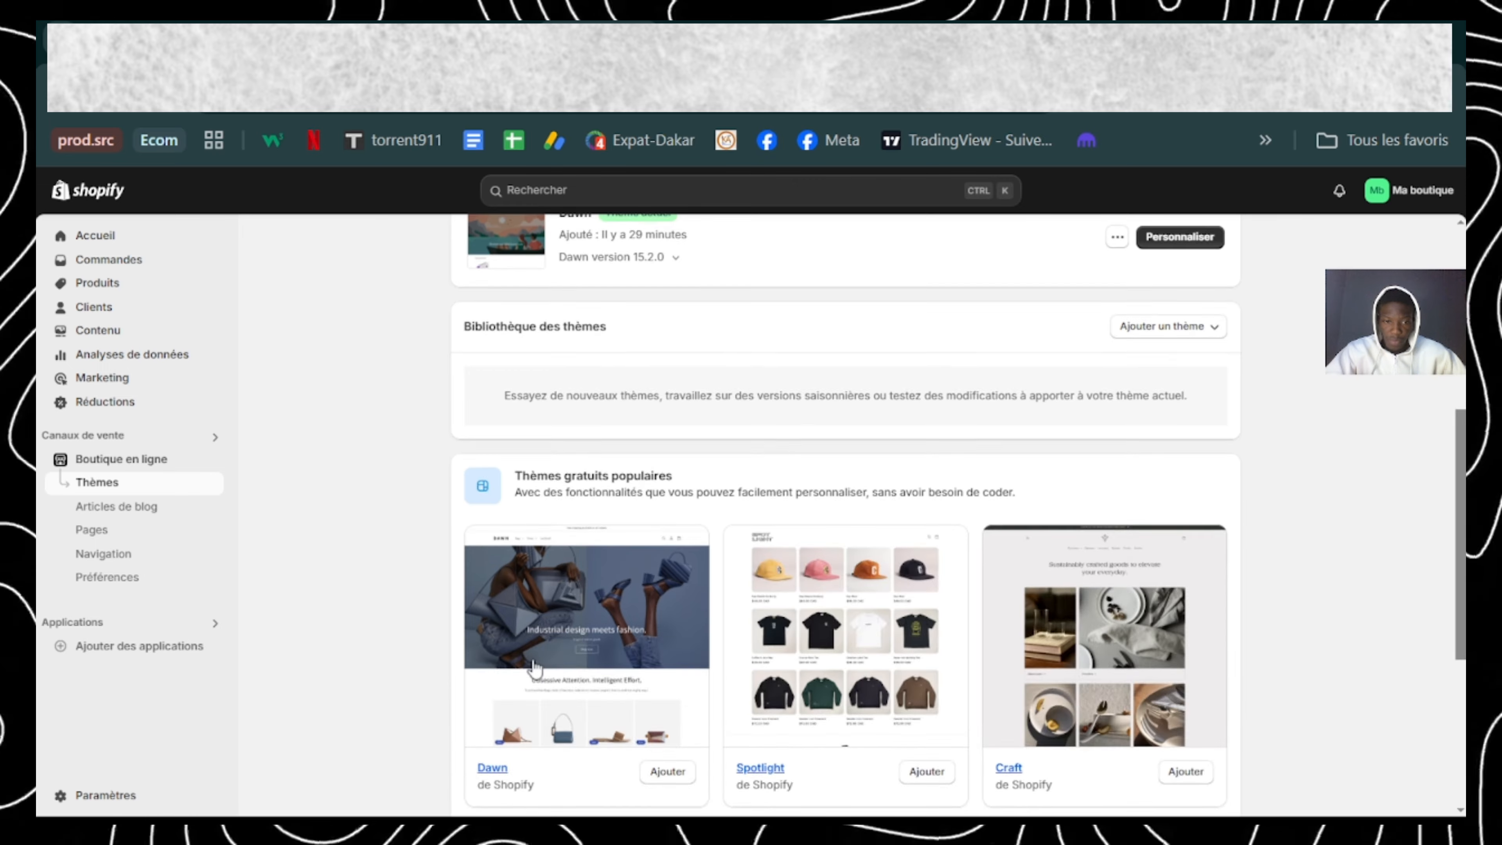
scroll(533, 661, down, 4)
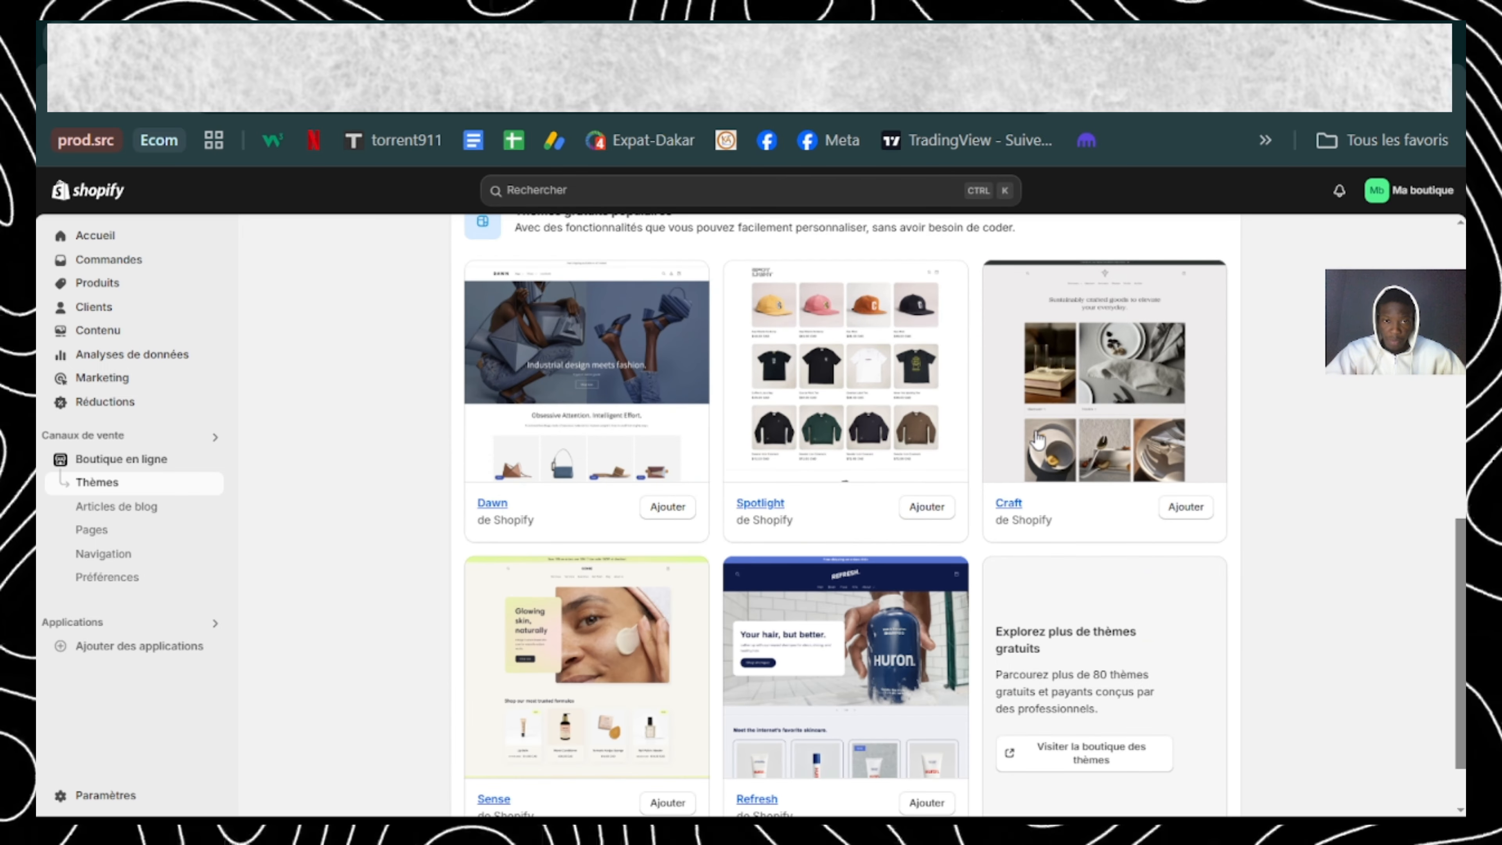
scroll(1038, 439, up, 2)
scroll(1038, 439, down, 1)
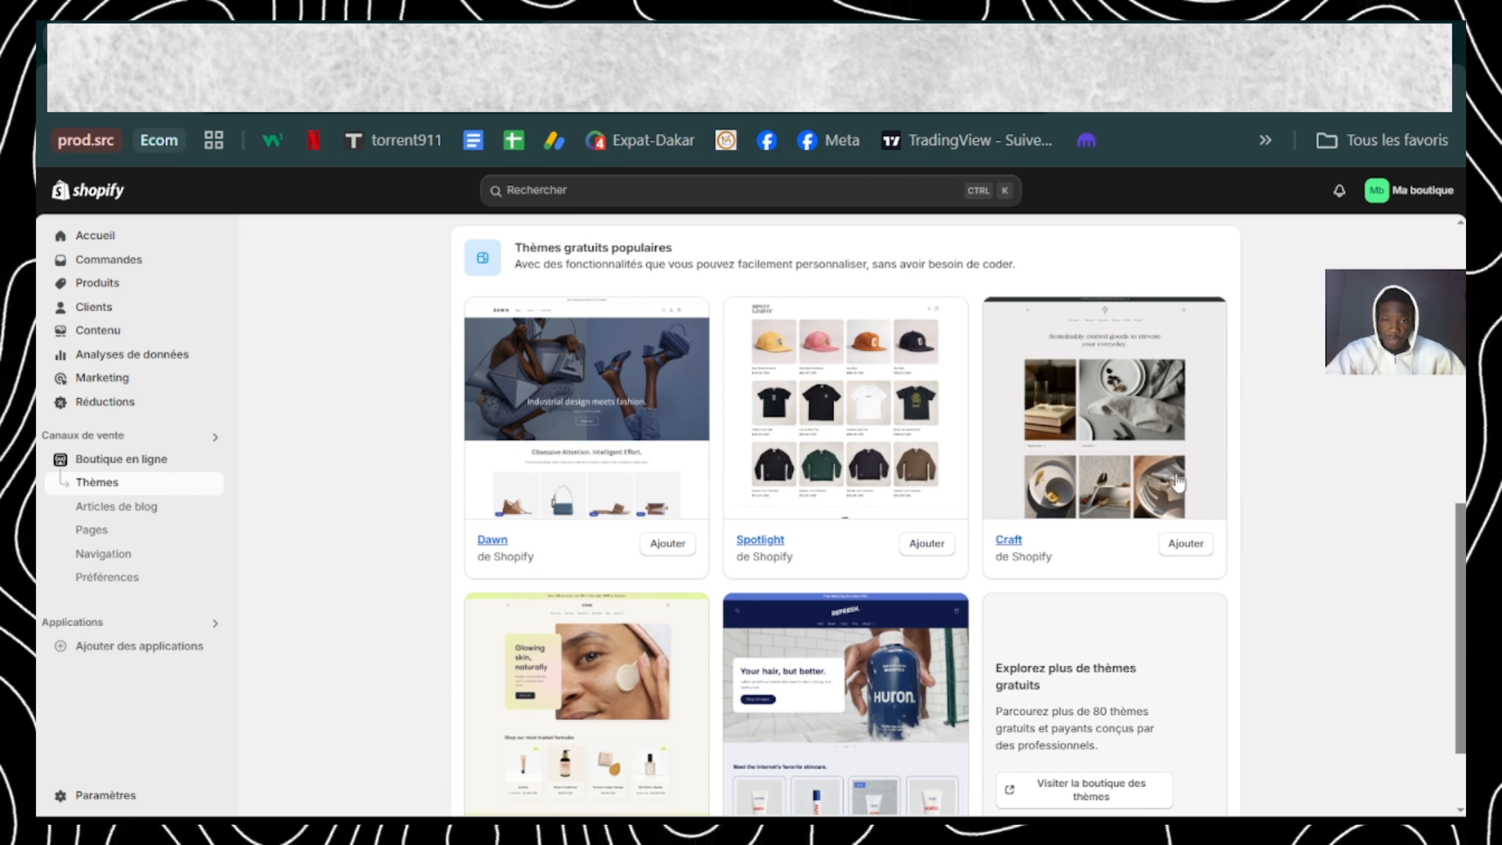
scroll(1171, 497, down, 2)
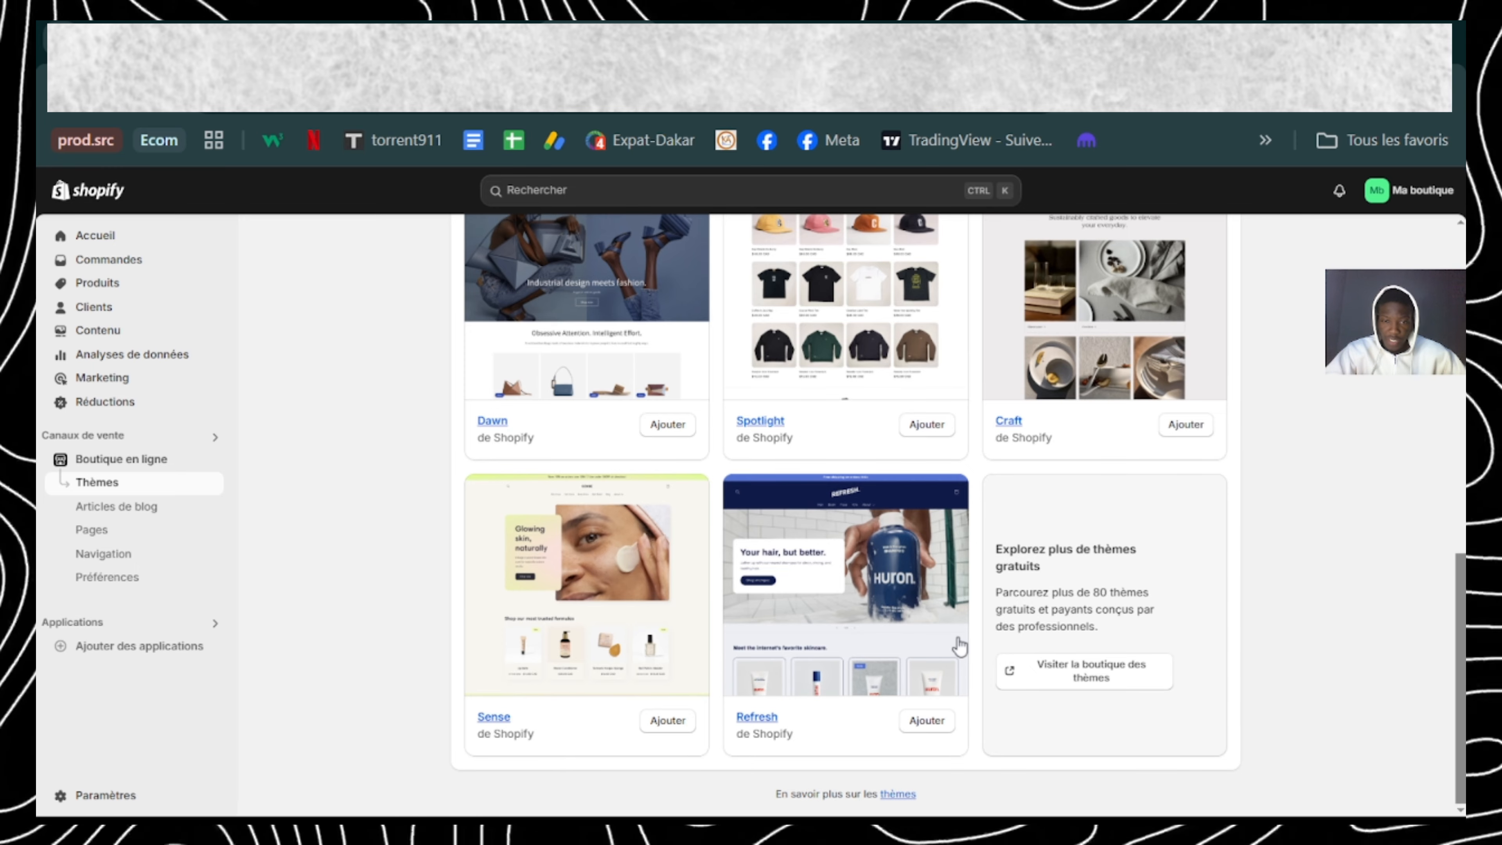
scroll(959, 647, up, 9)
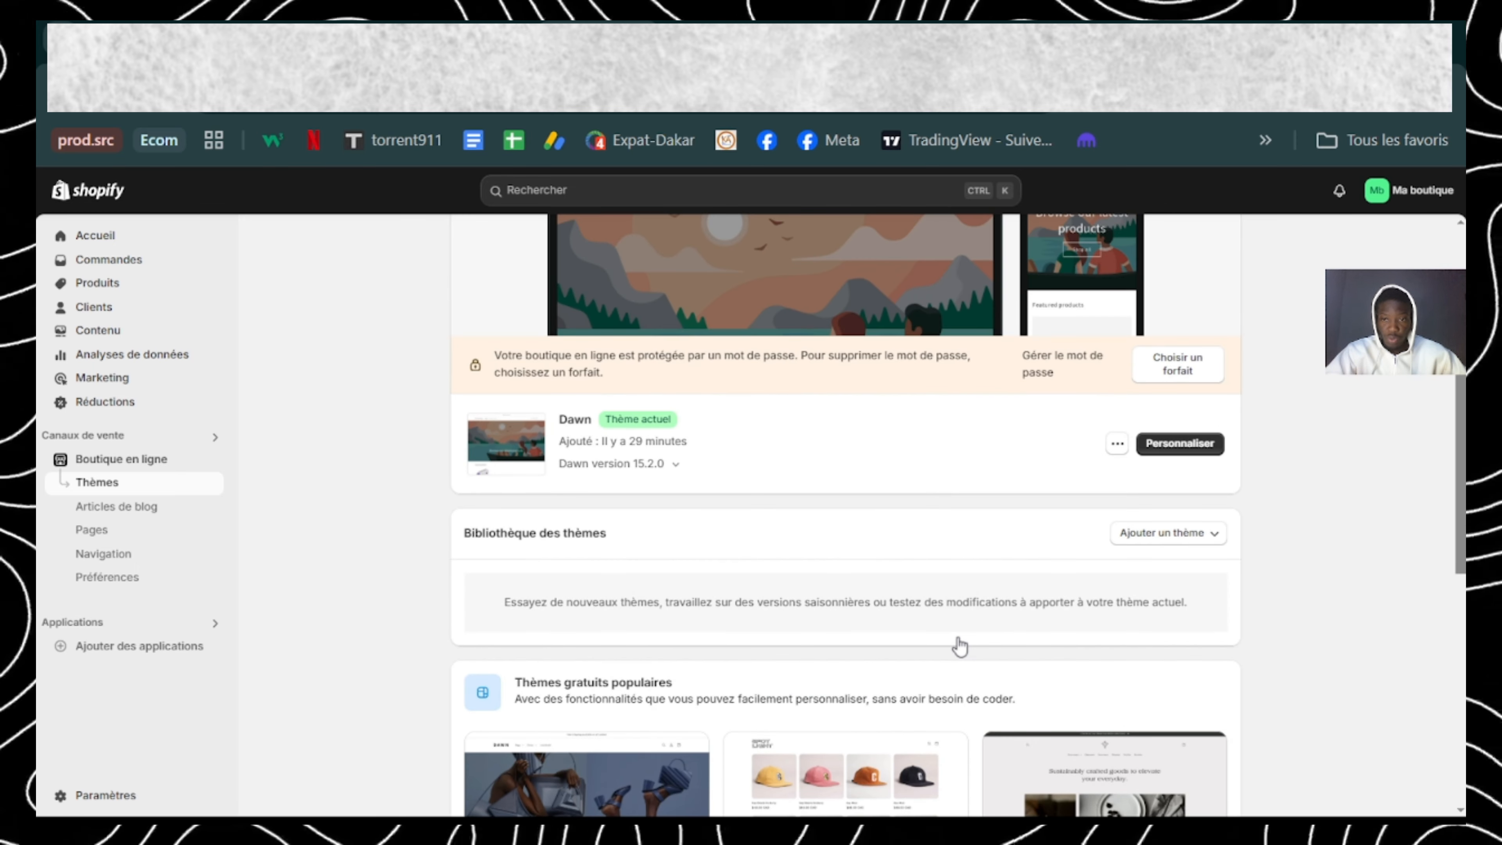
Step: Open the current Dawn theme for customization and look over the home page preview
click(1180, 444)
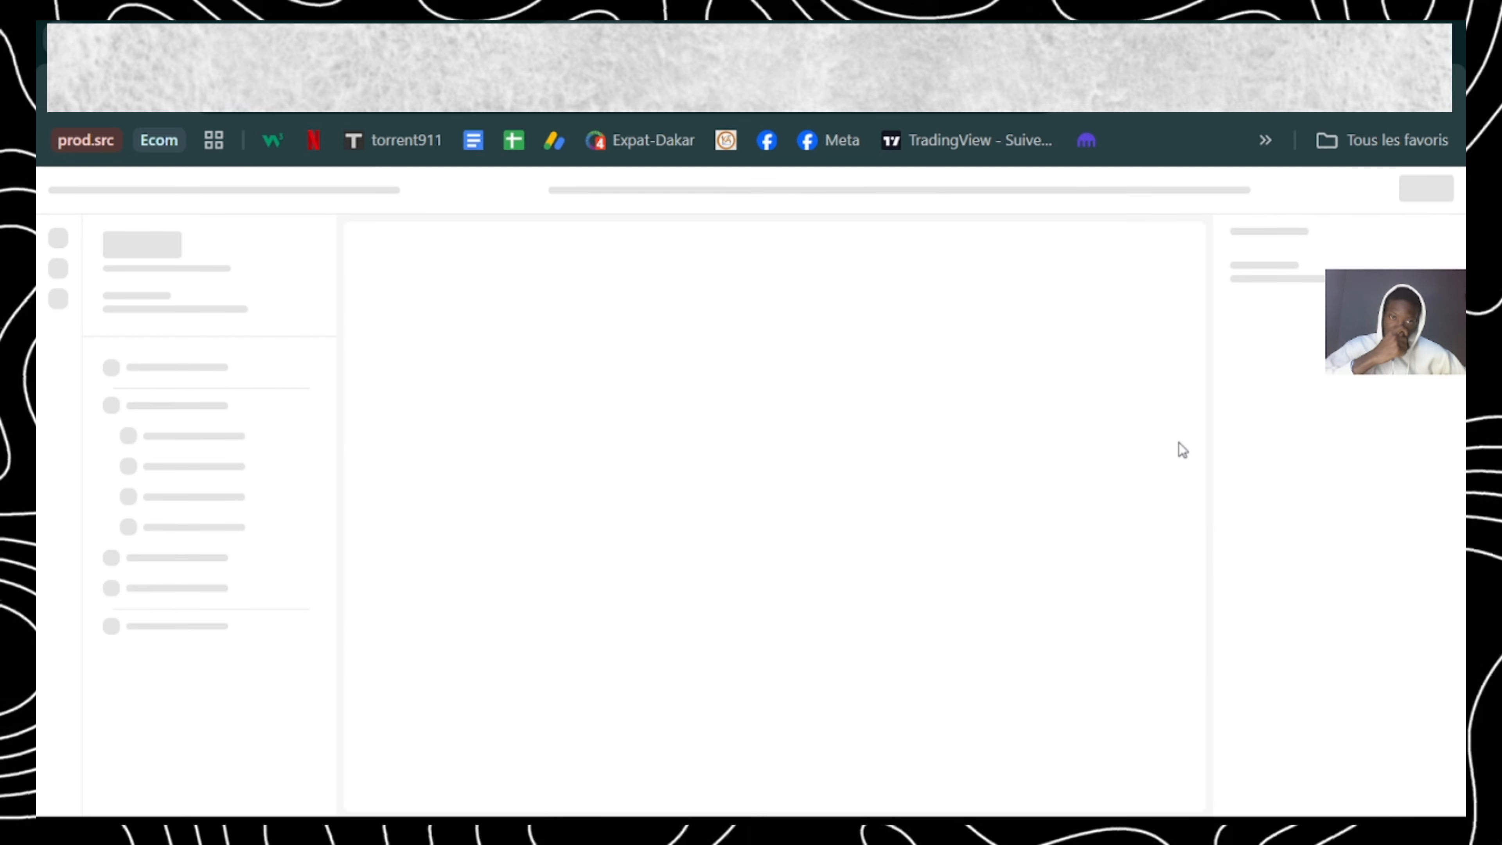
scroll(513, 618, down, 2)
scroll(513, 618, up, 2)
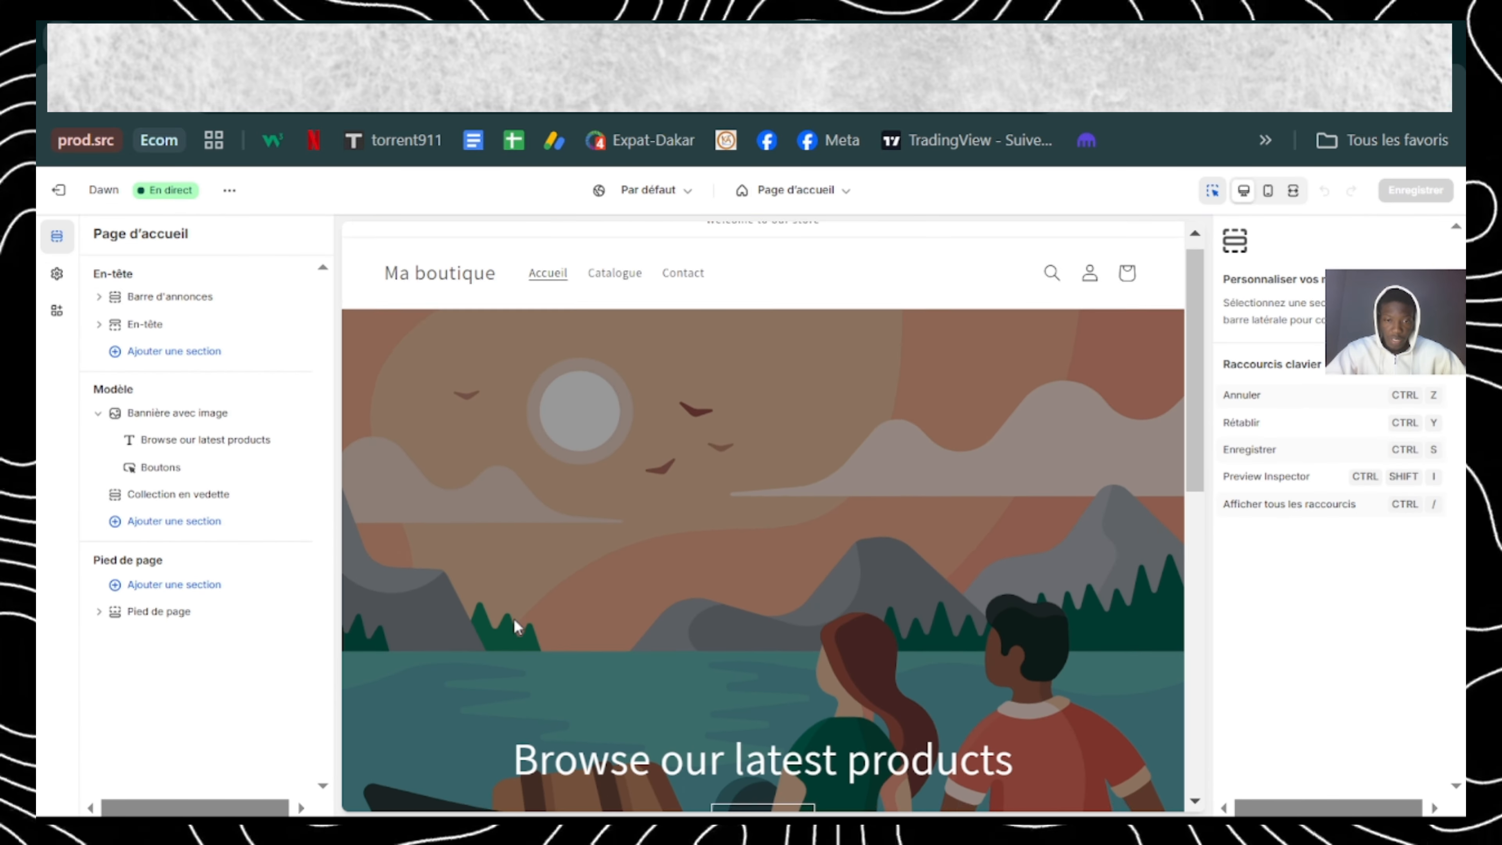
scroll(513, 618, down, 8)
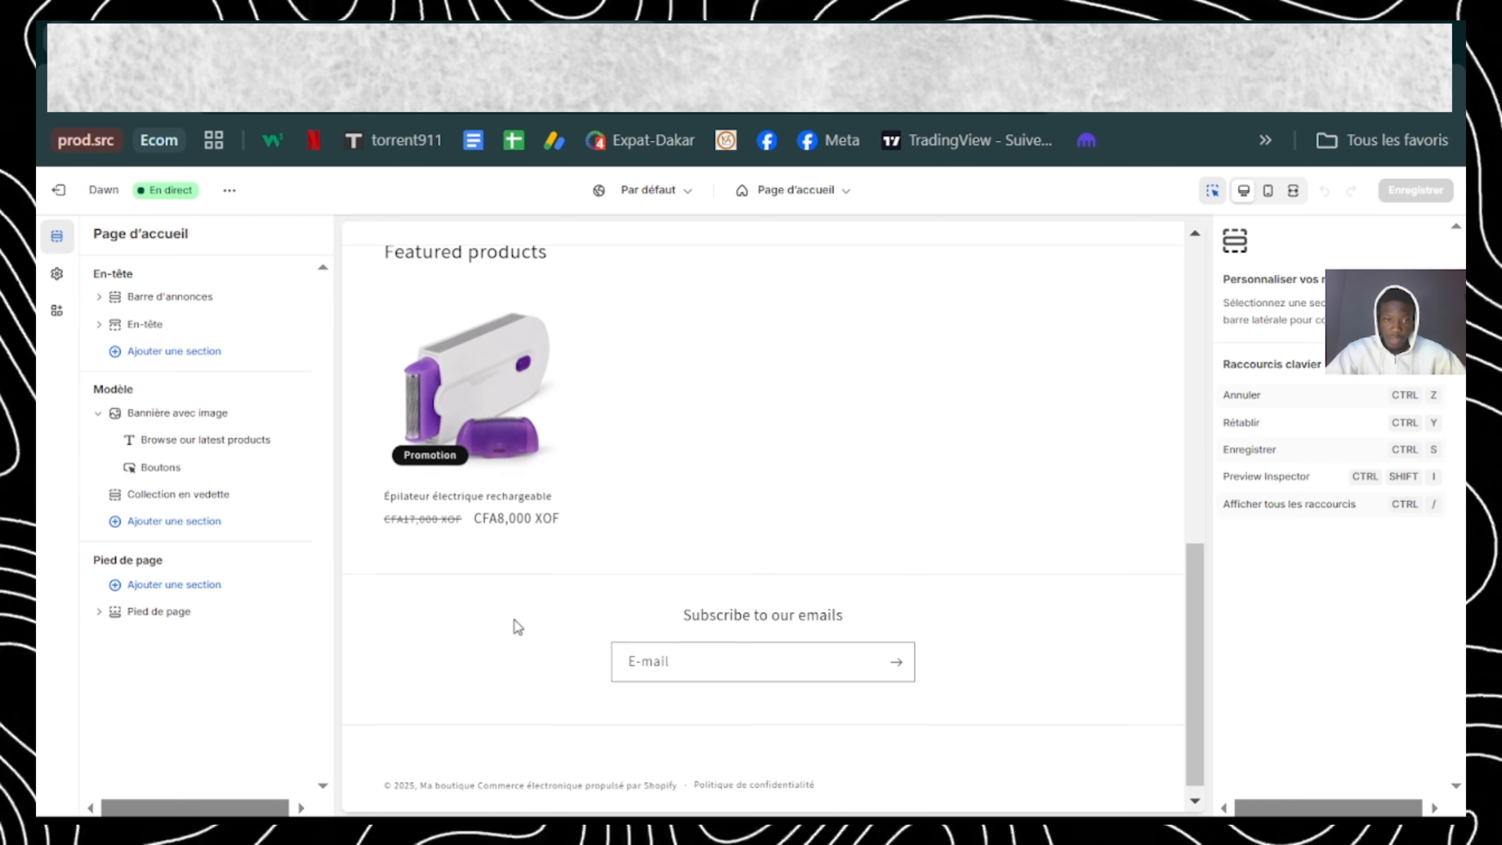
scroll(514, 620, up, 8)
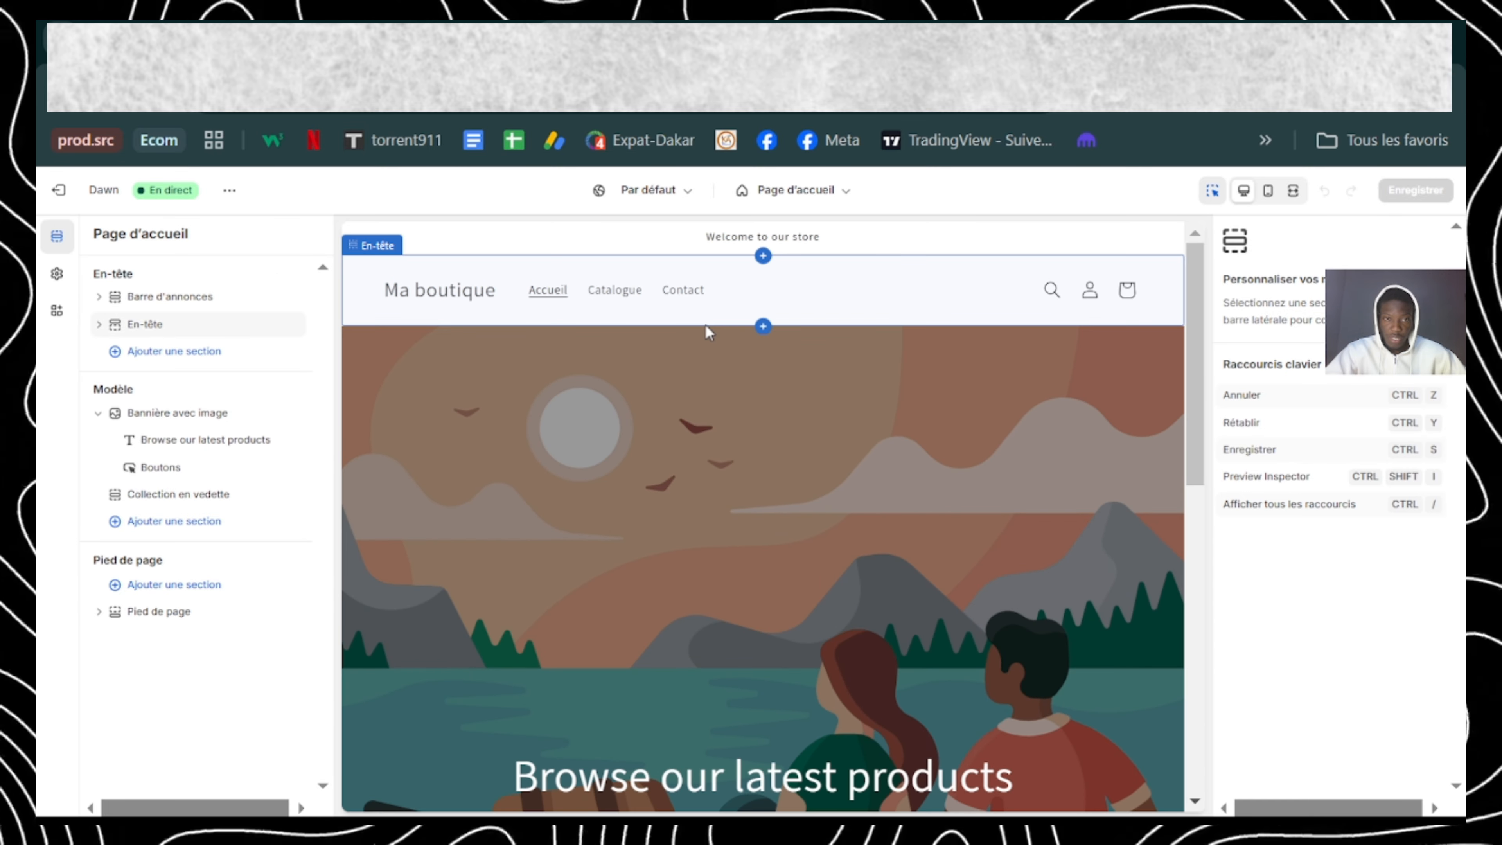
Step: Switch the theme editor to the default product template and look over the product page preview
click(796, 208)
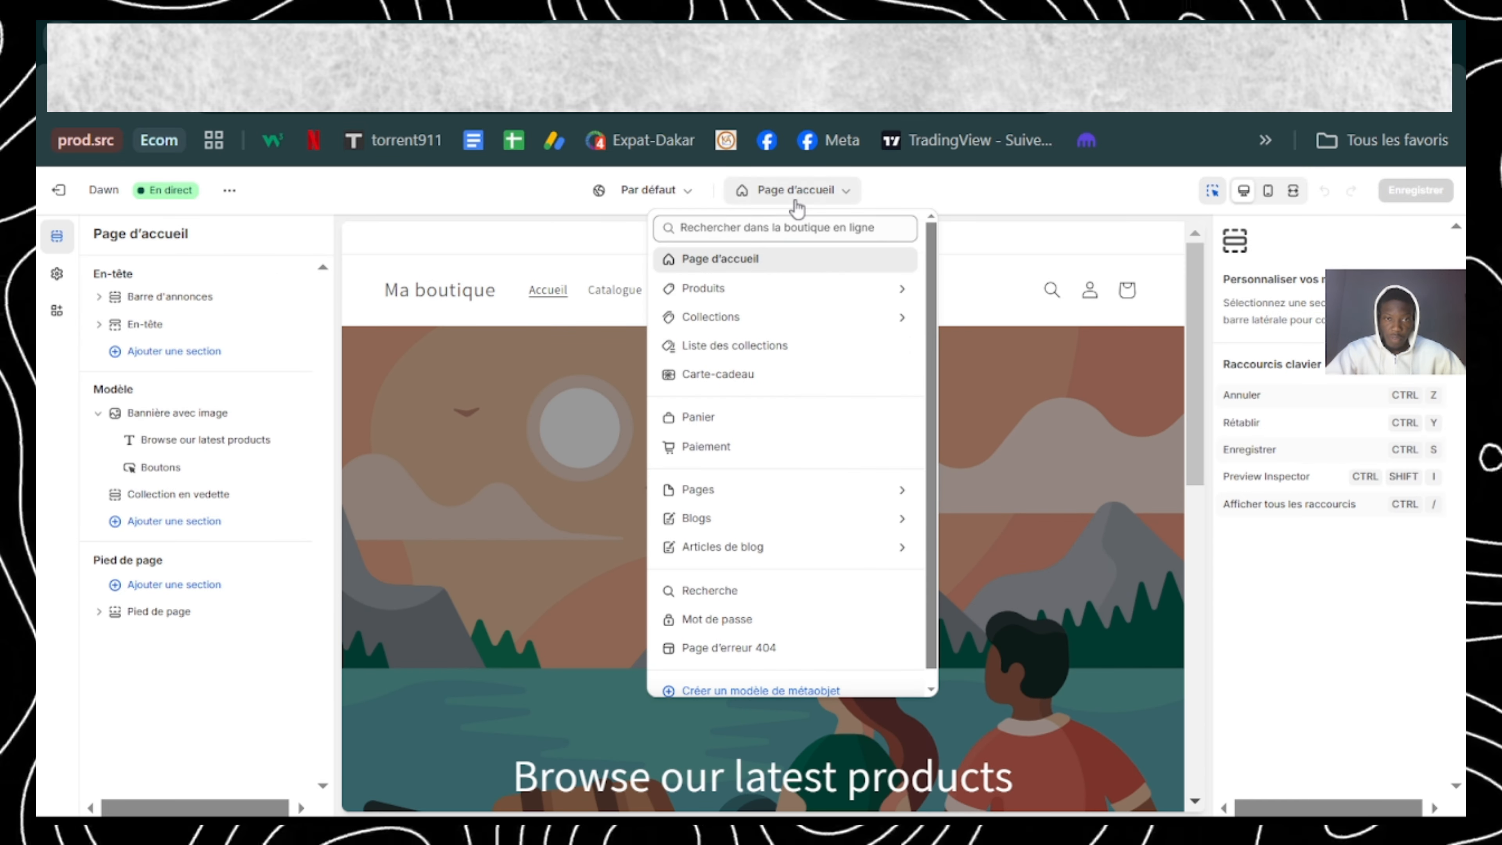
click(728, 288)
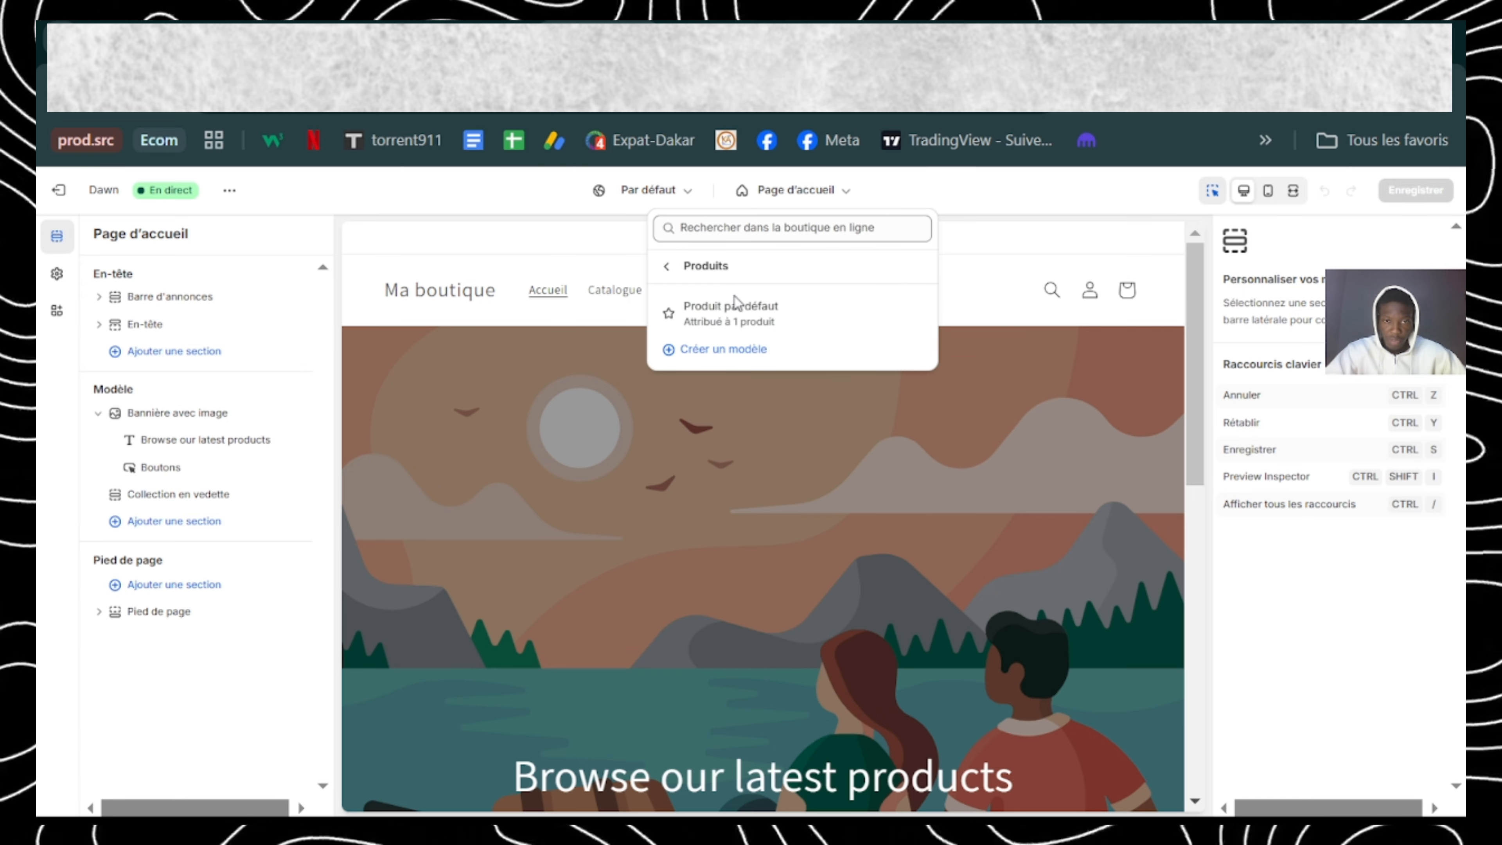
click(763, 324)
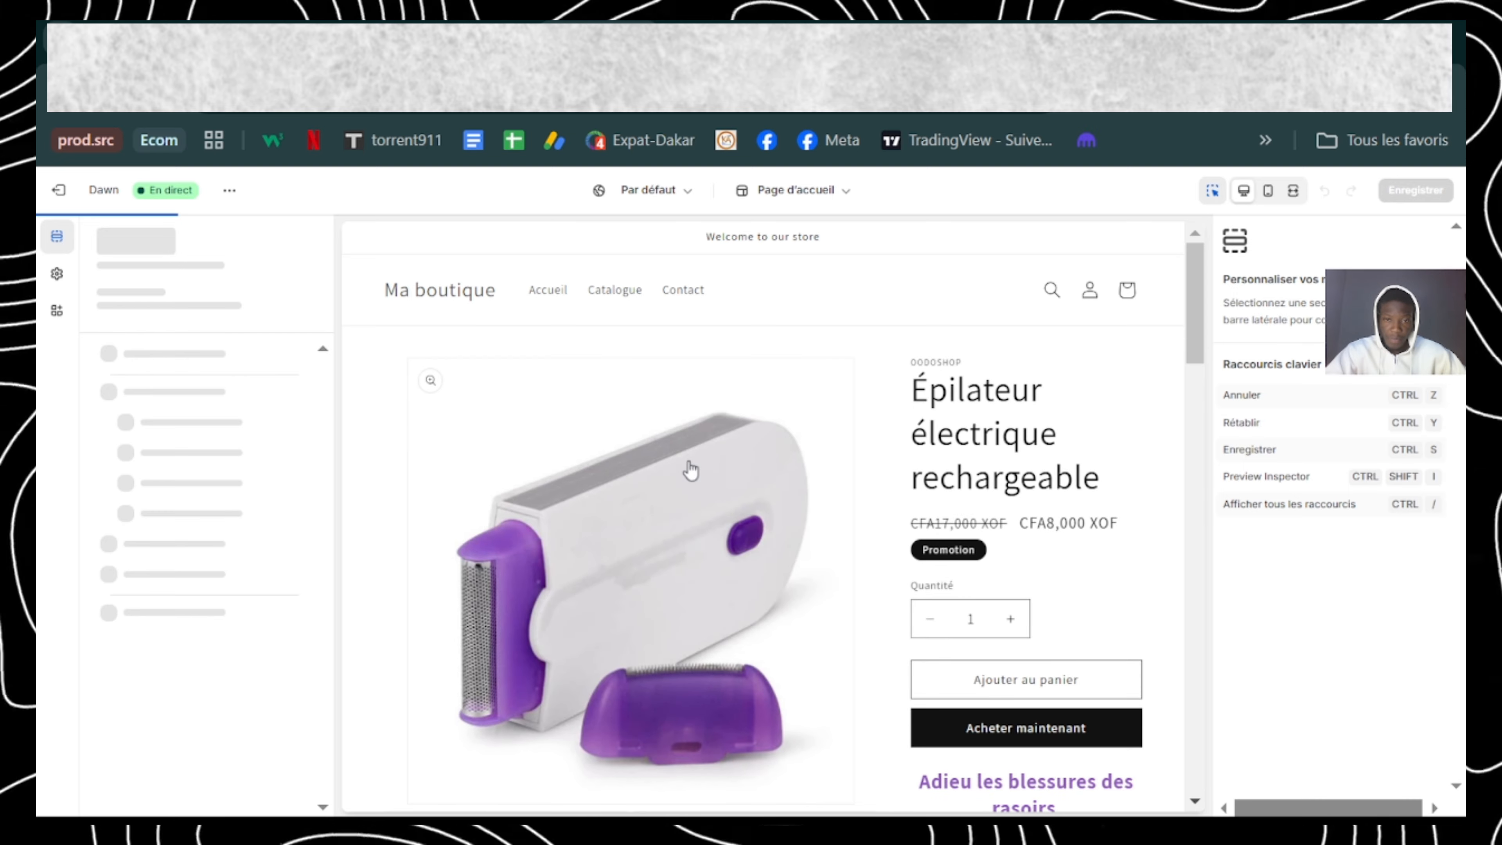
scroll(698, 485, down, 8)
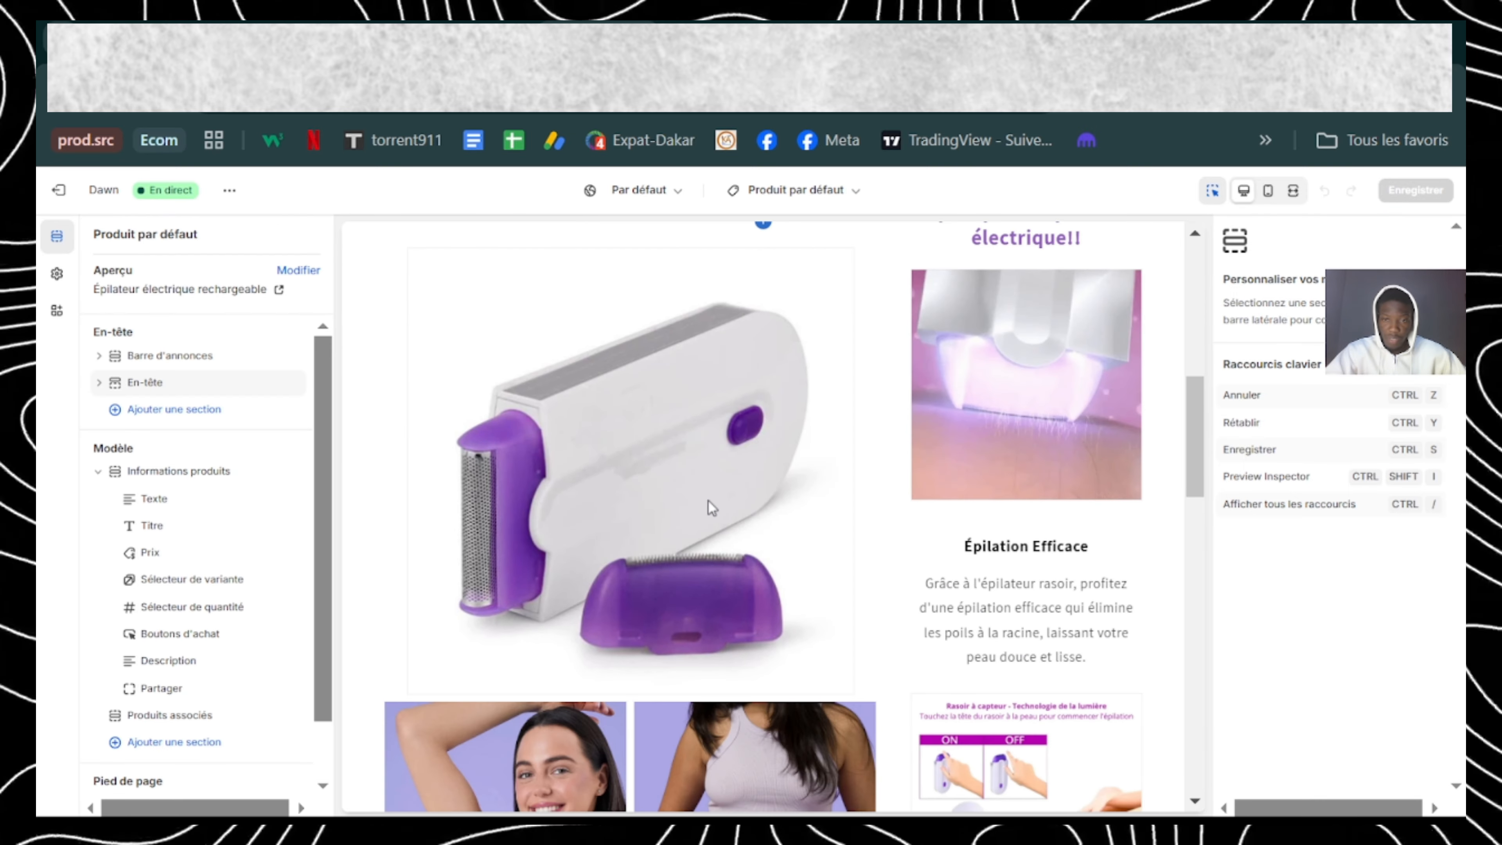
scroll(709, 500, down, 10)
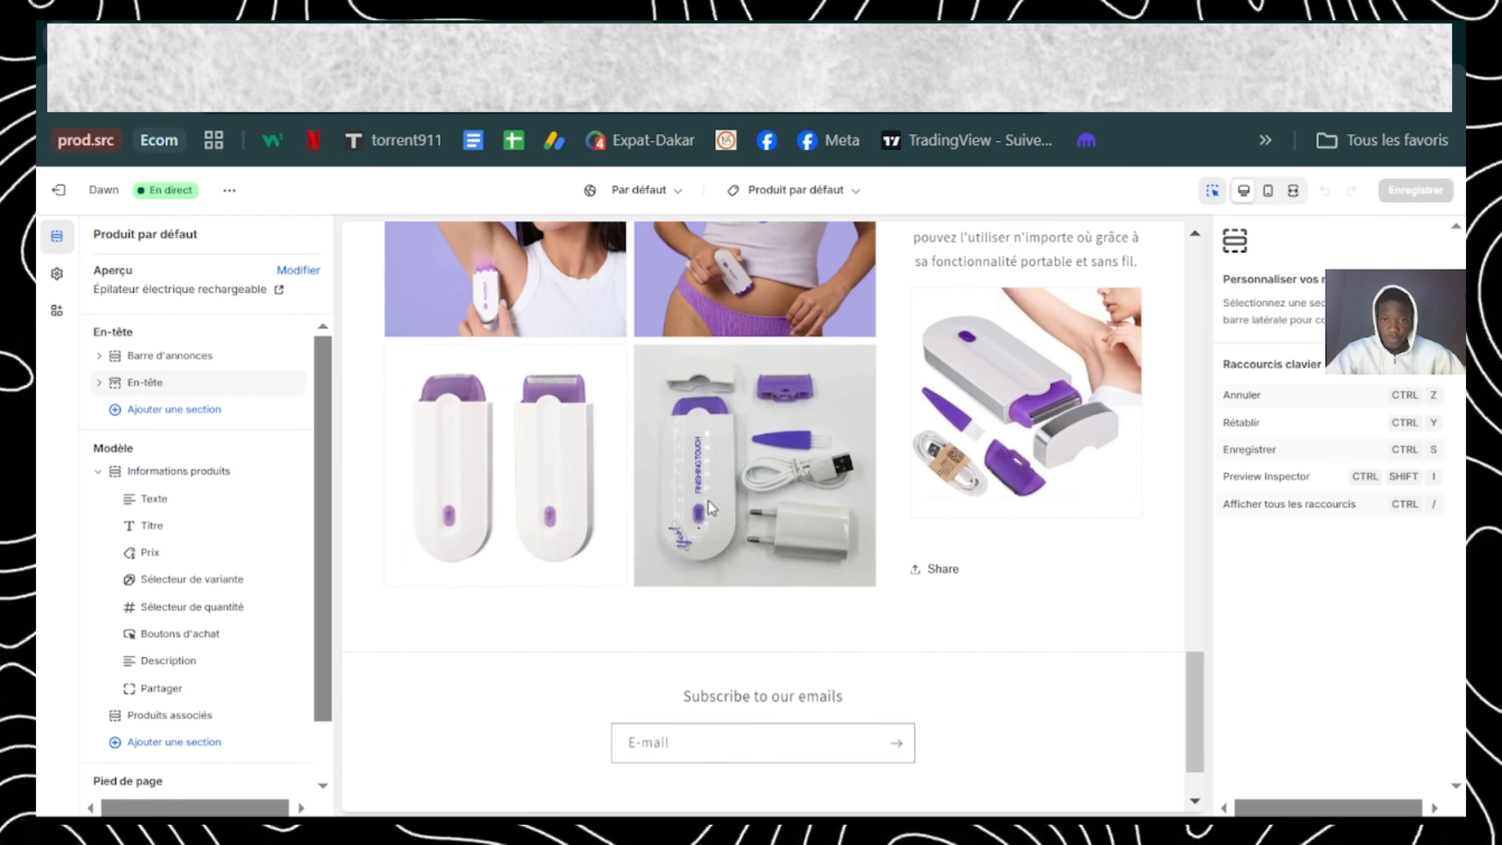
scroll(708, 500, up, 15)
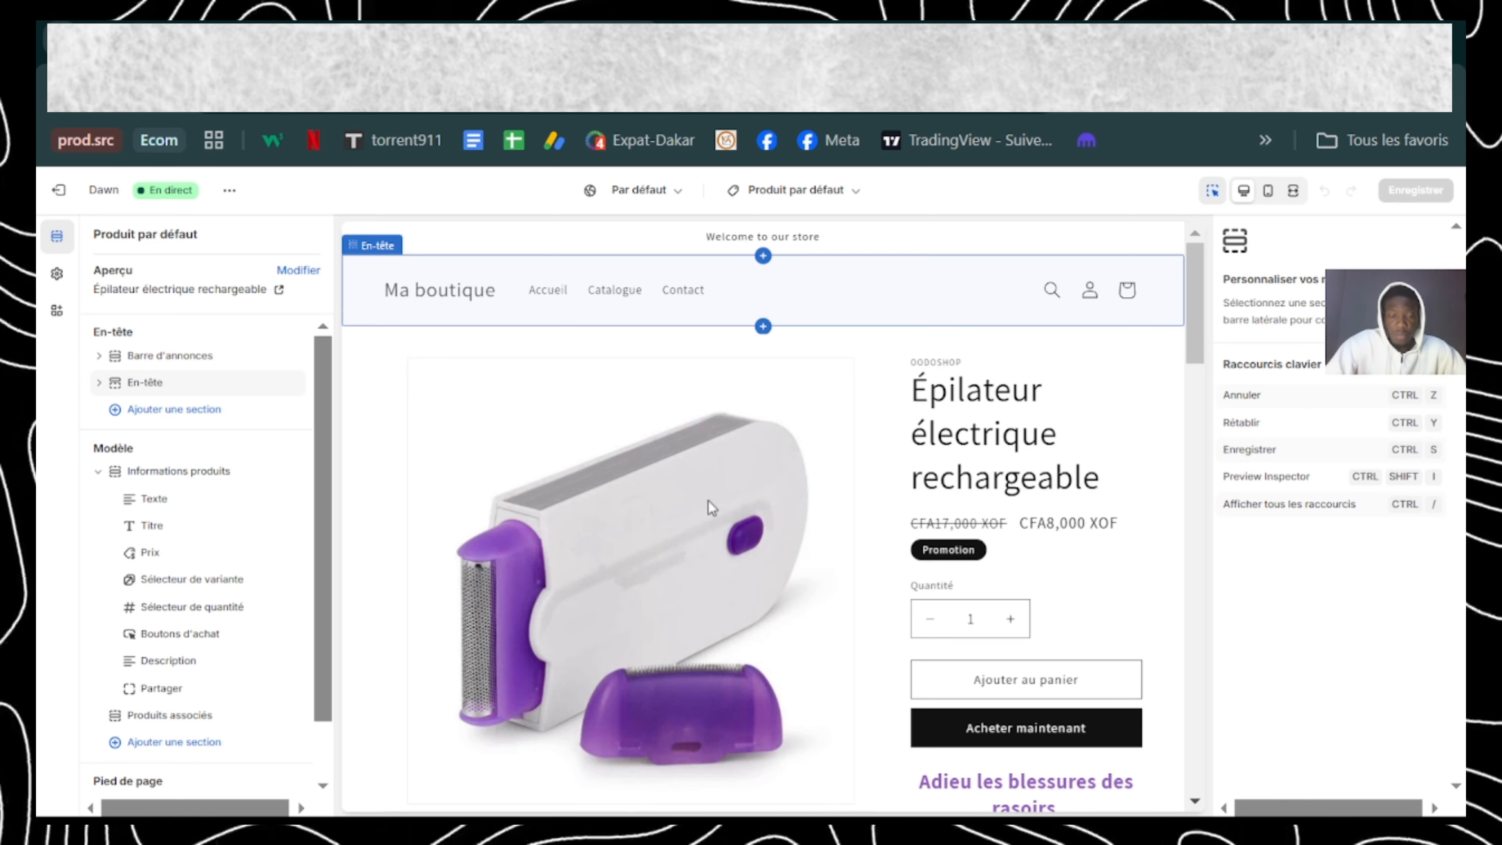
Step: Switch to the Google Docs checklist, italicize "importez le produit" and select the item "palette de couleur"
click(185, 24)
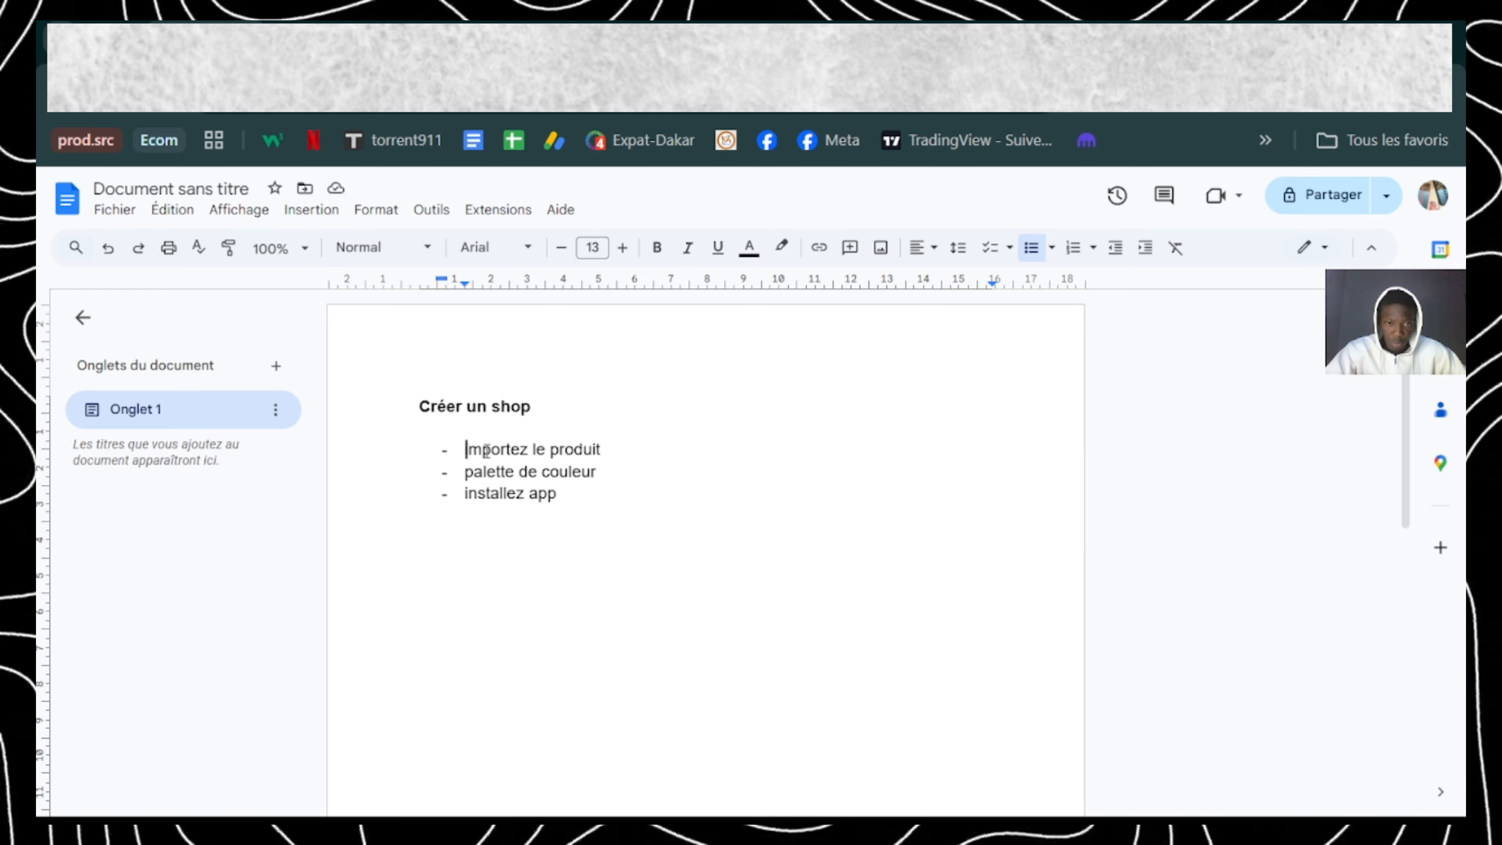
drag(466, 450, 601, 449)
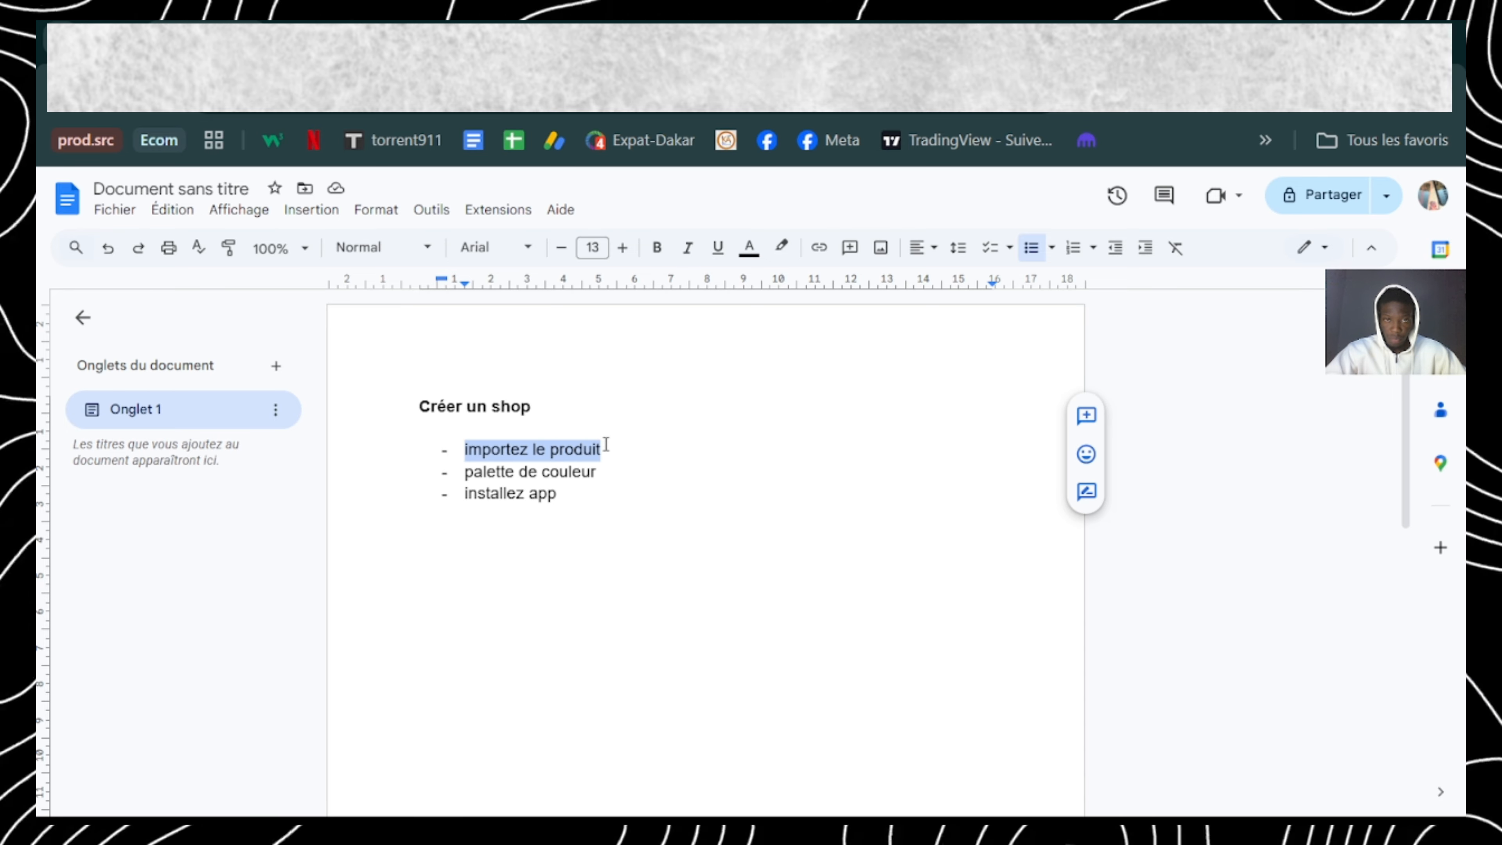
click(687, 251)
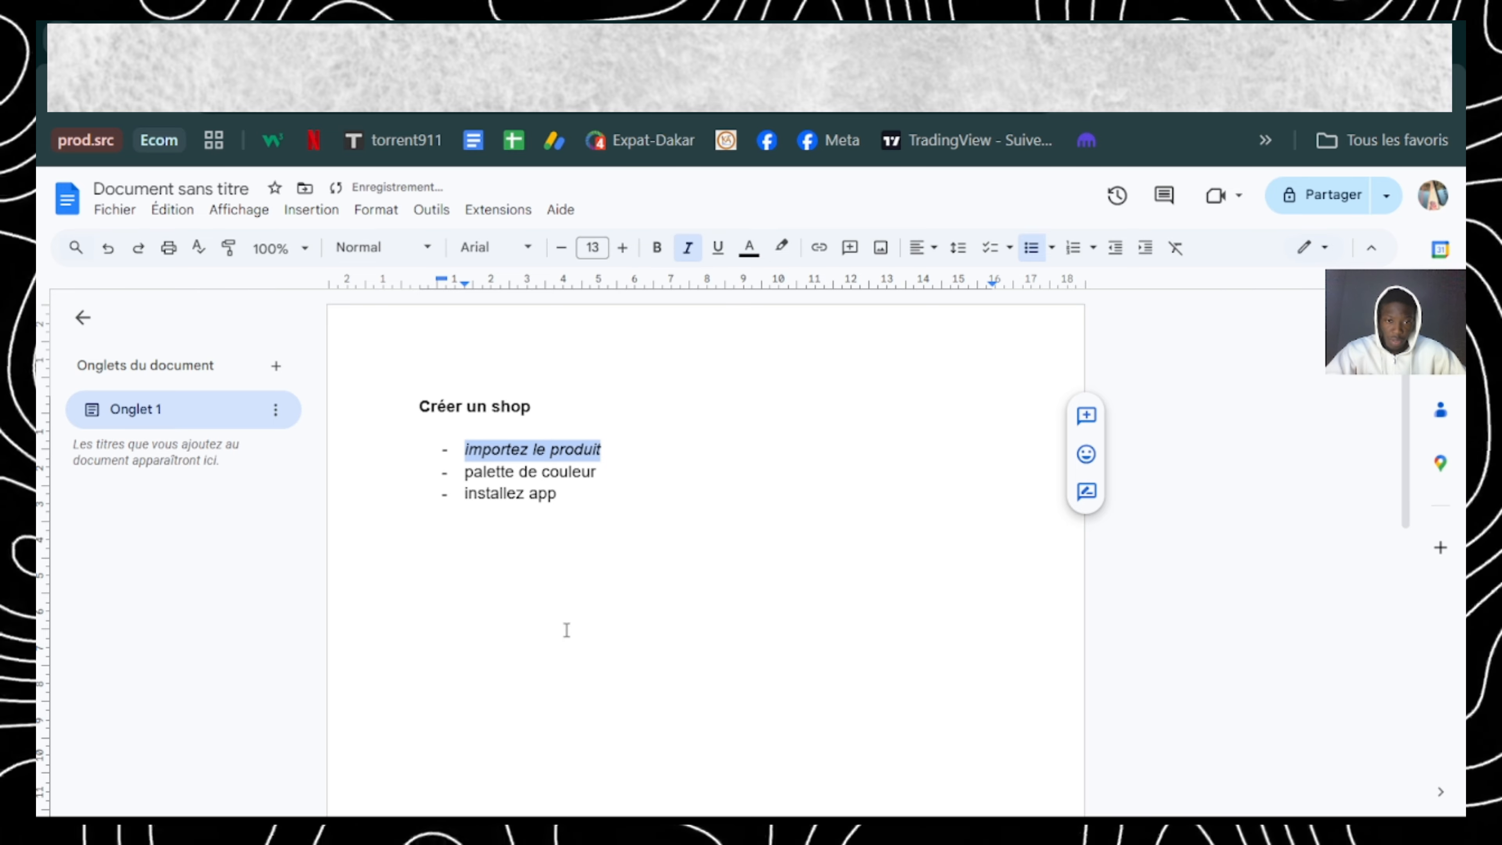
click(481, 477)
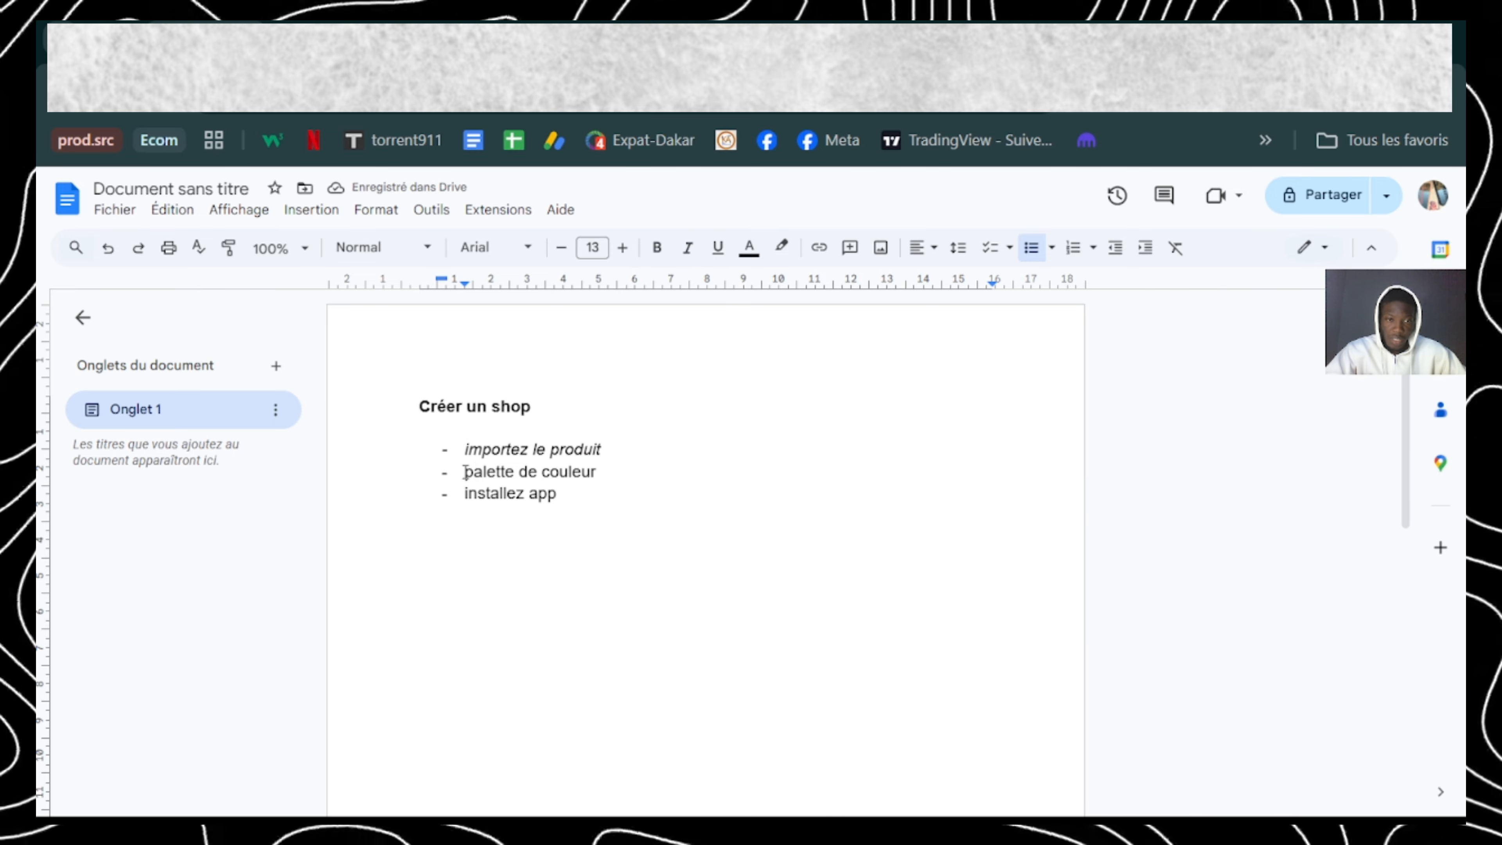
drag(465, 471, 609, 474)
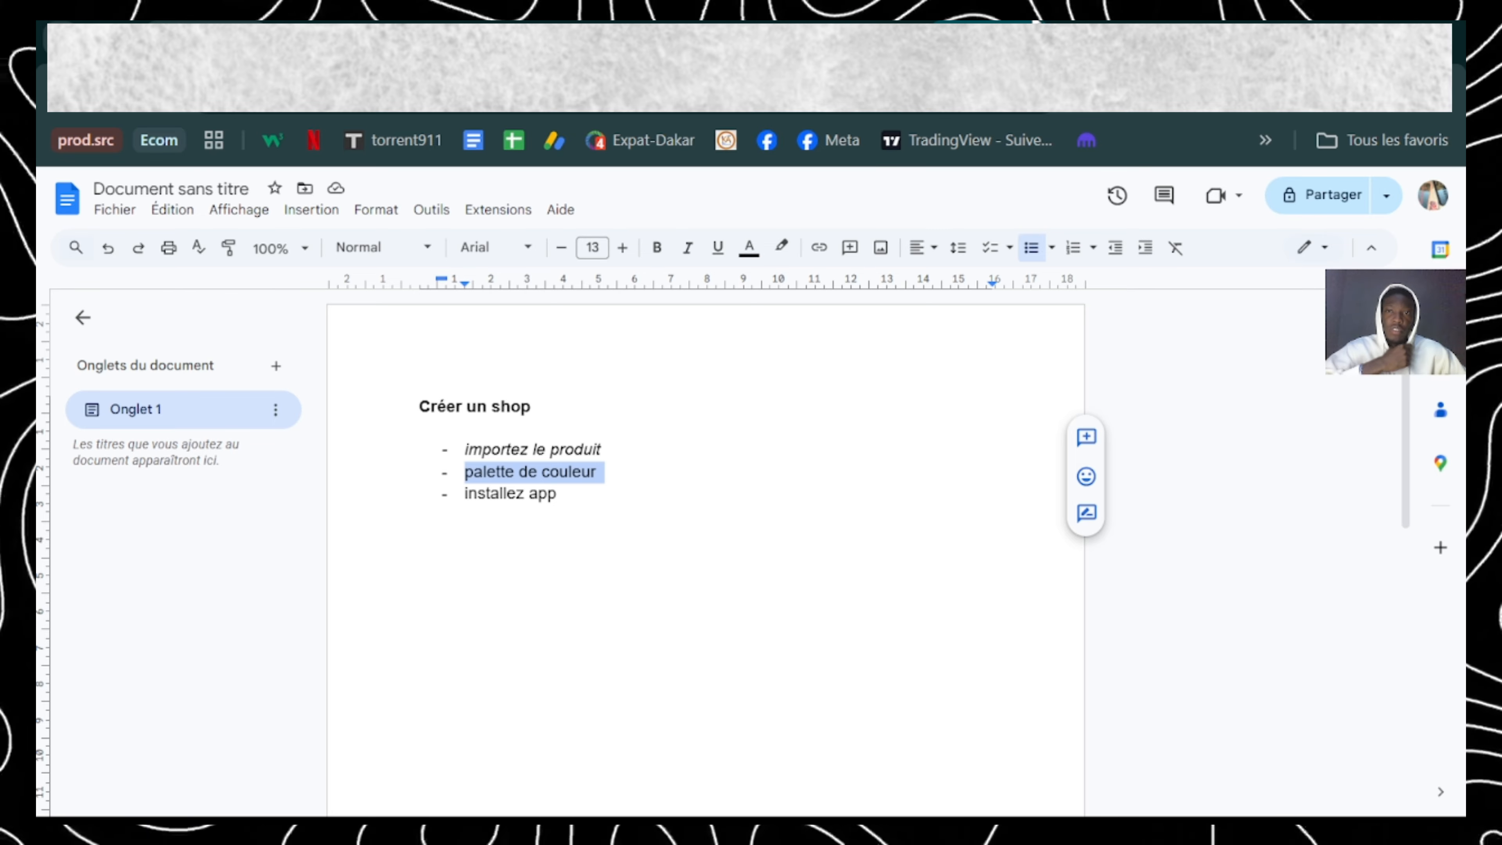
Step: Switch to Coolors, start the palette generator and generate several random colour palettes
click(1100, 22)
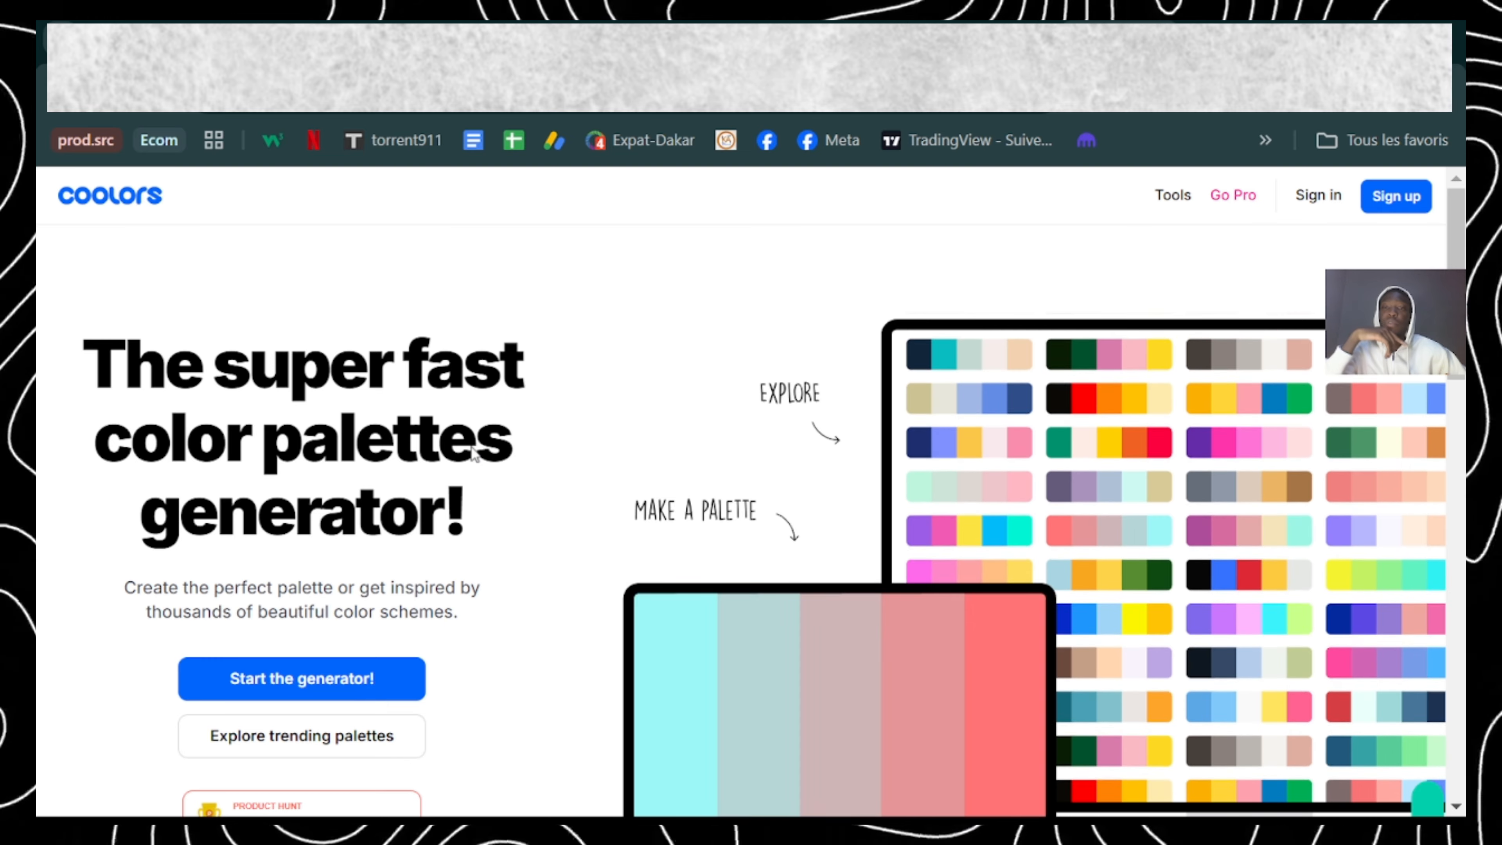
click(240, 680)
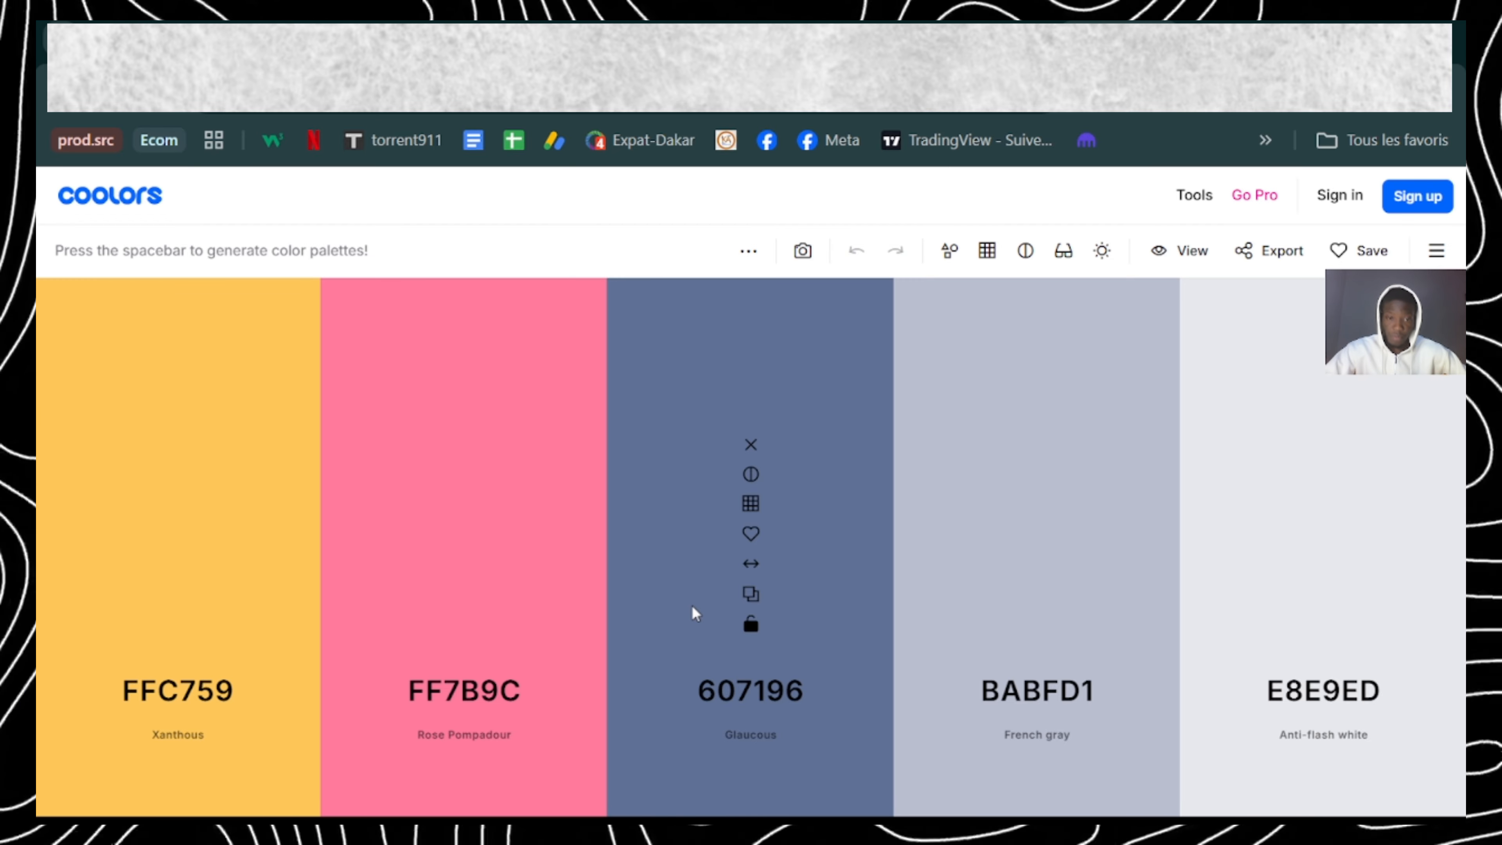
key(space)
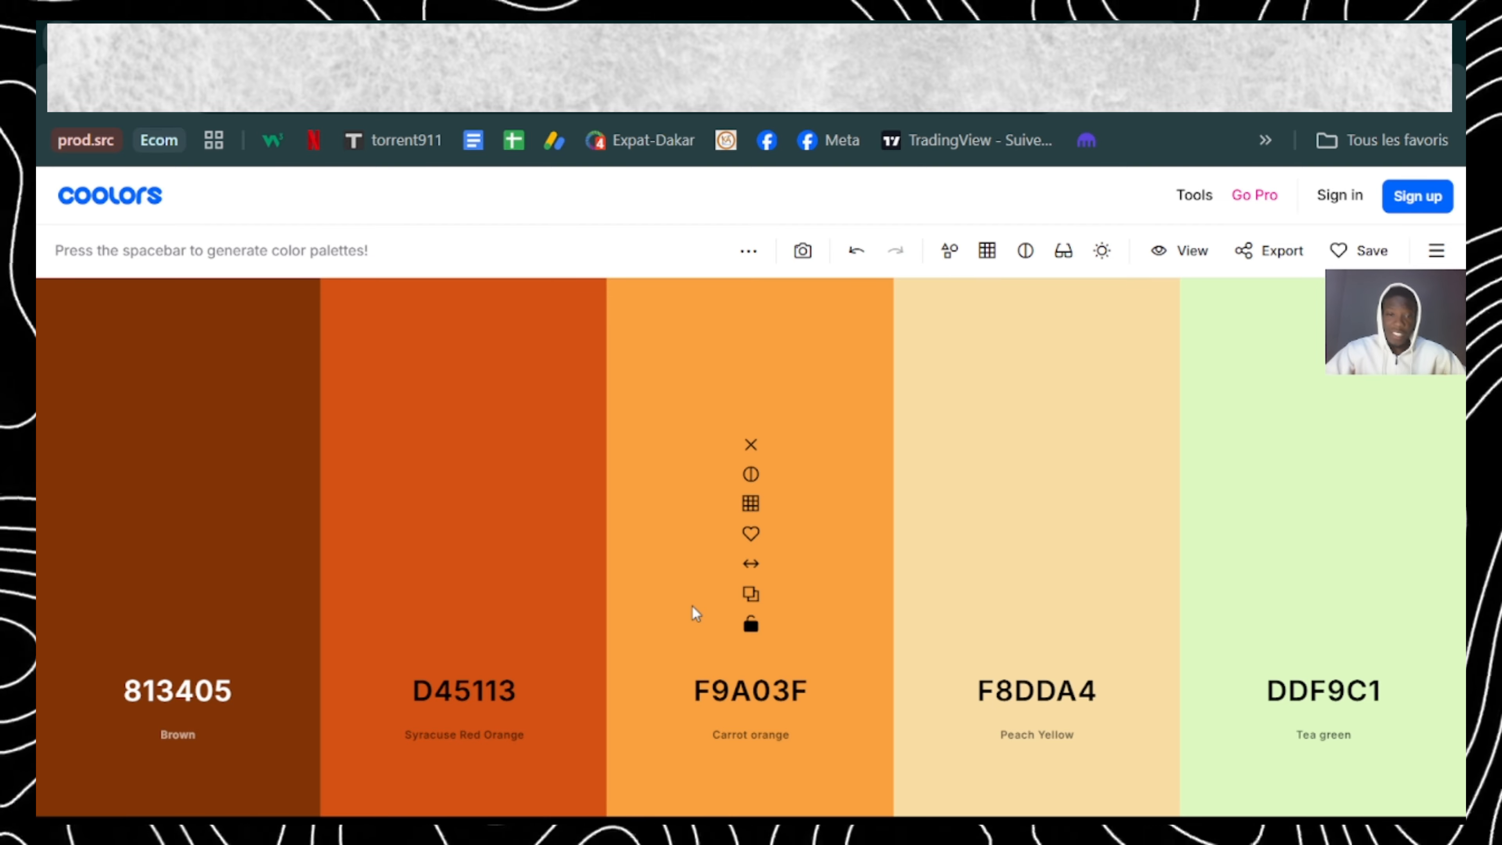
key(space)
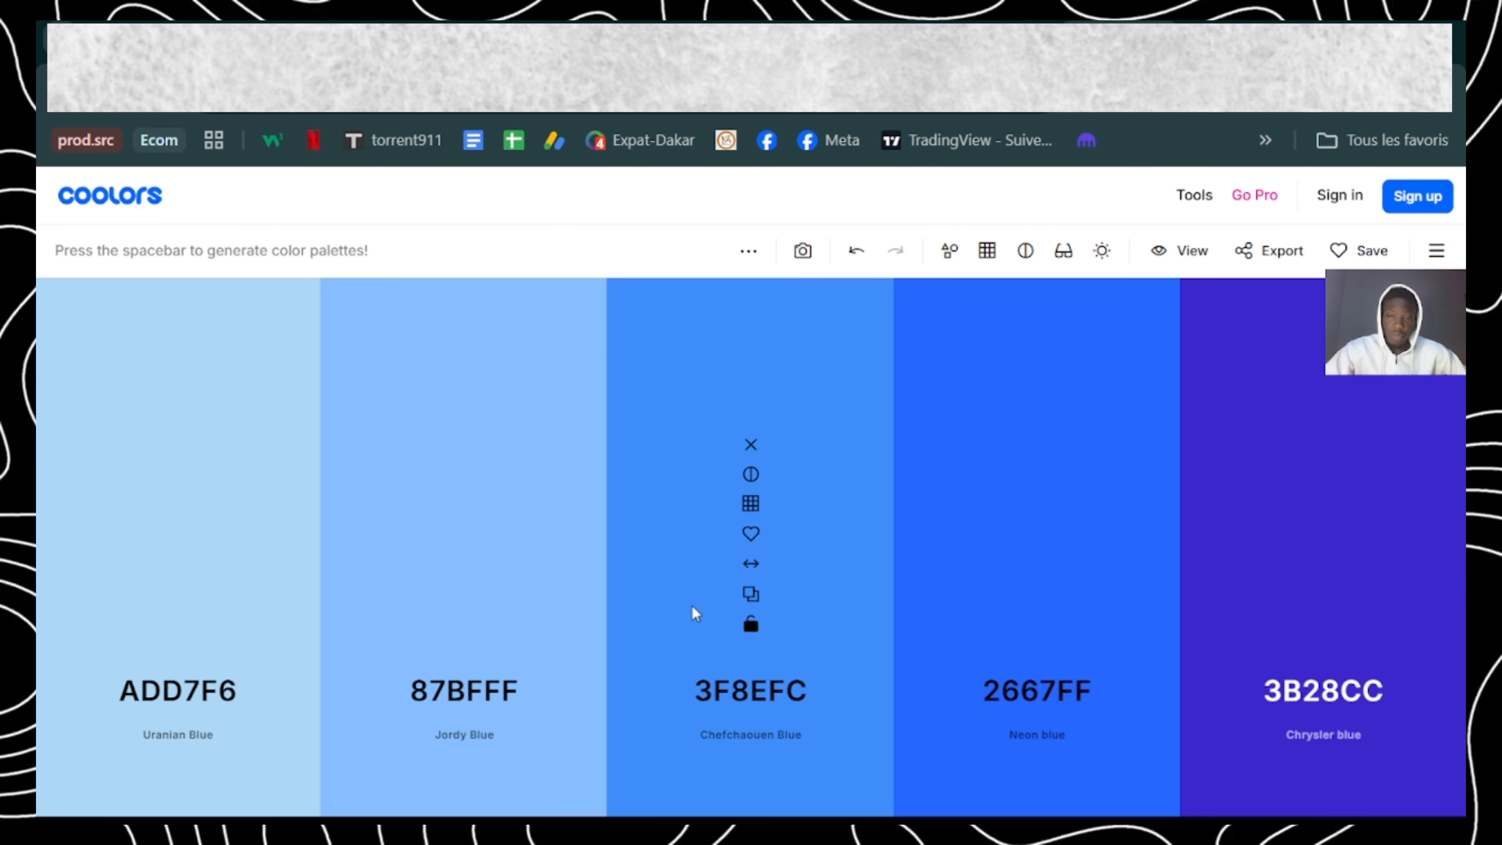
key(space)
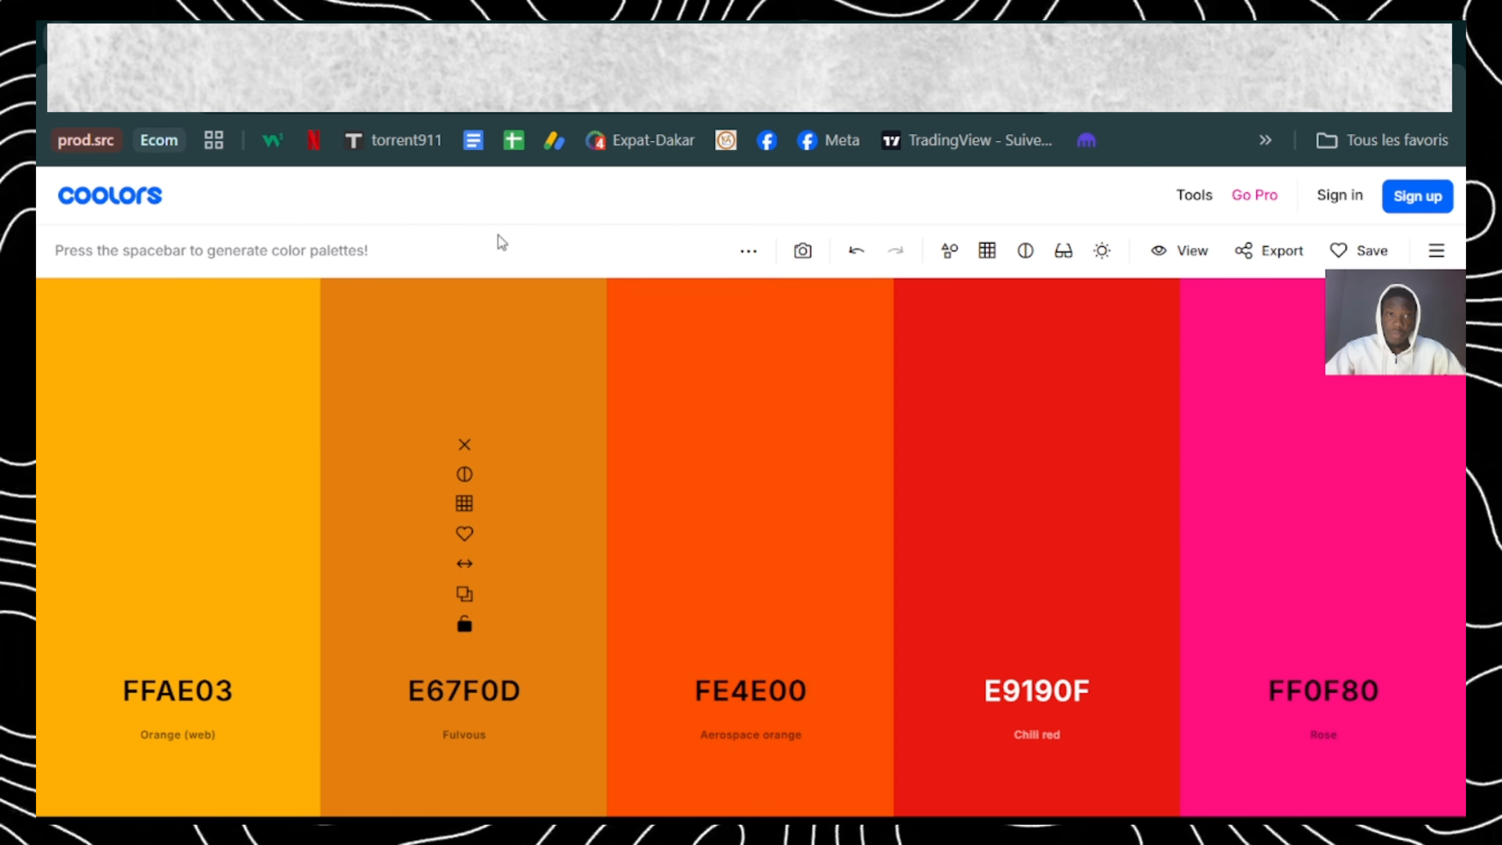
Step: Compare the palettes with the product's colours, generate another one and copy its Fandango colour A01A7D
click(551, 25)
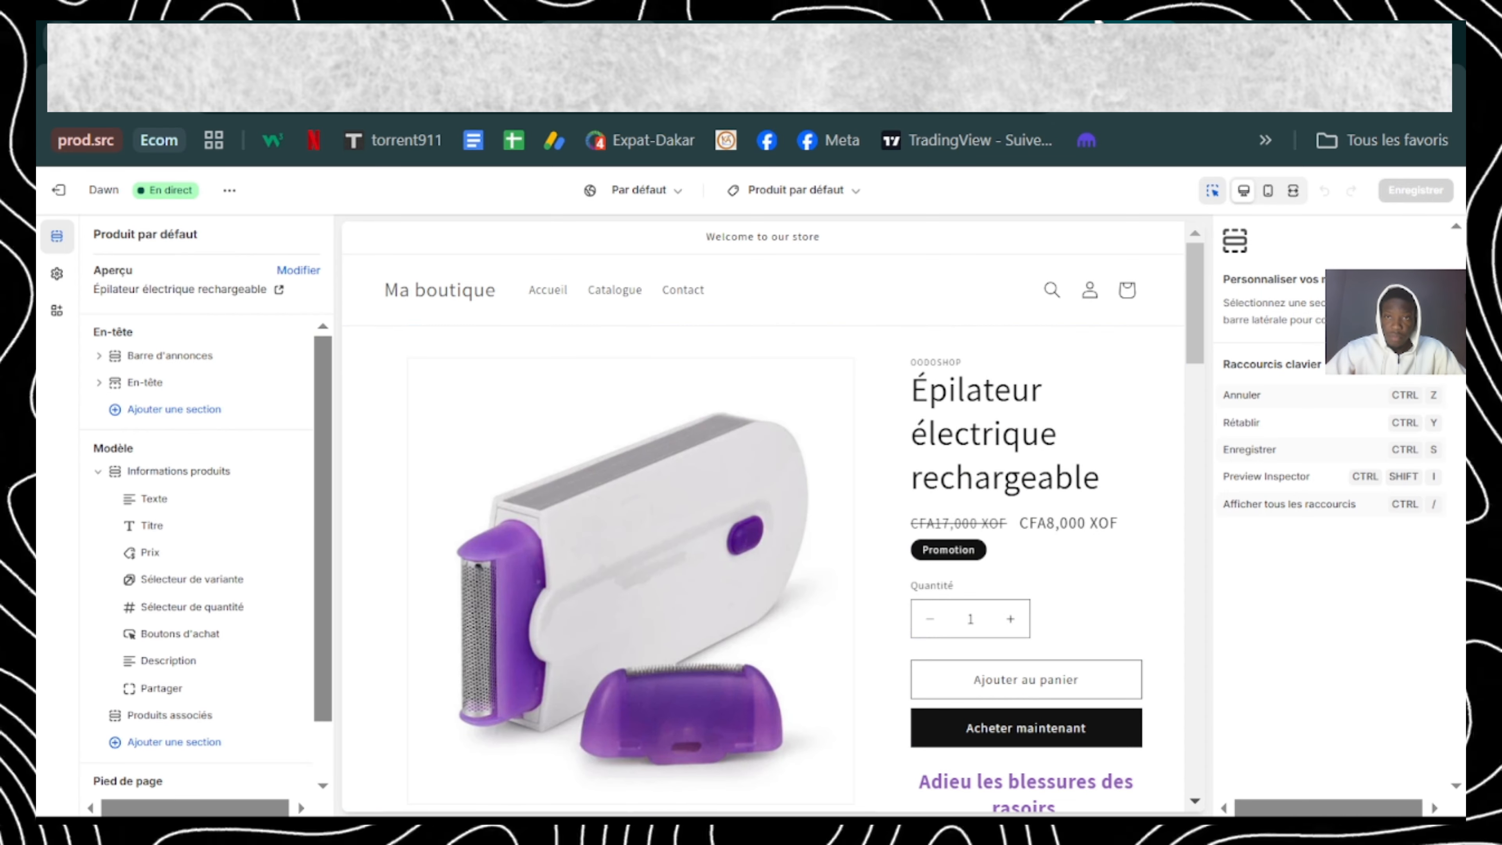
click(1118, 23)
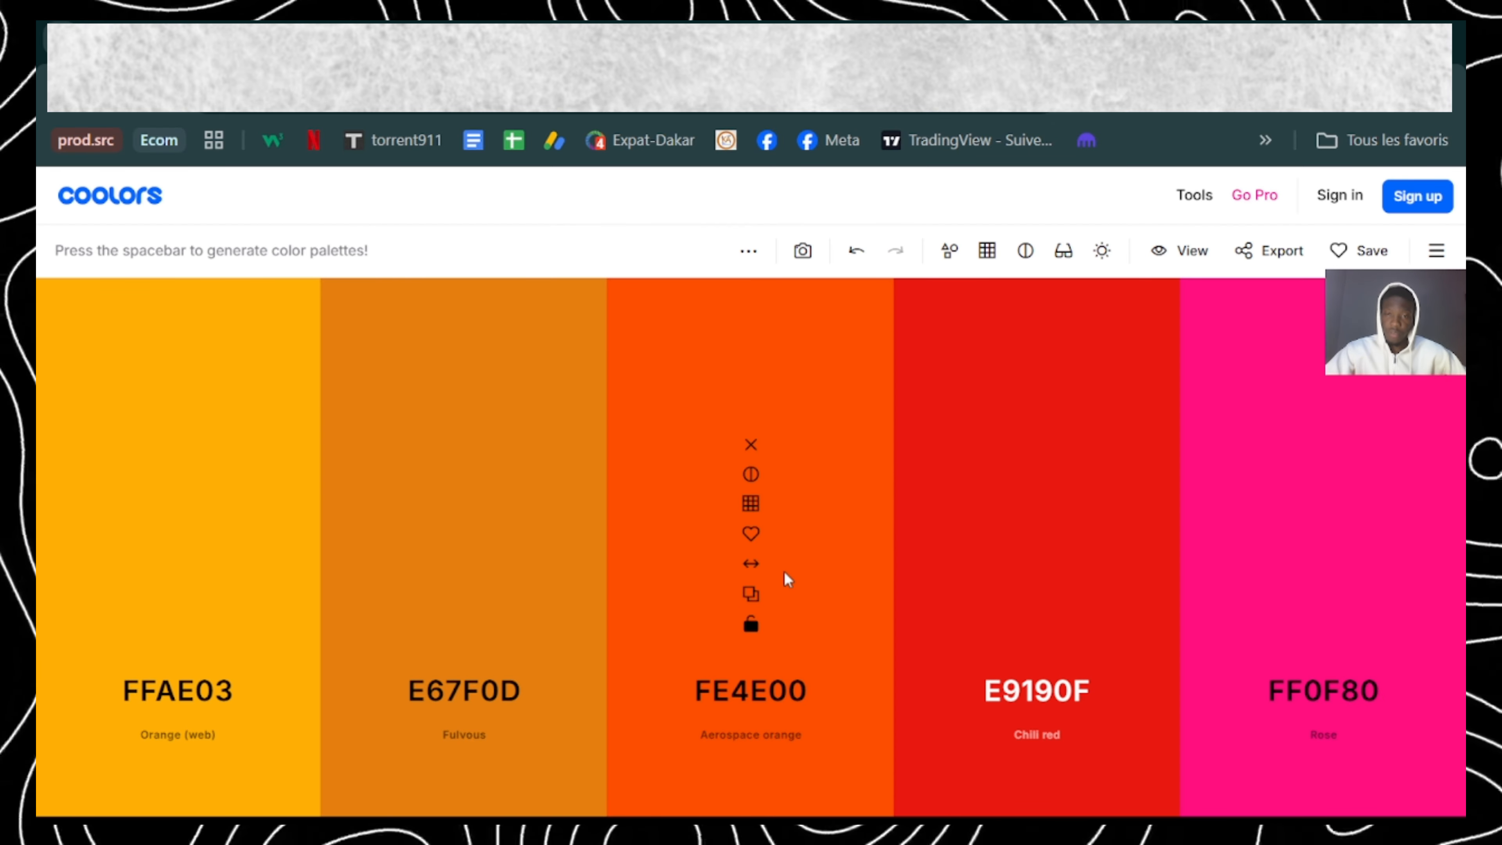
key(space)
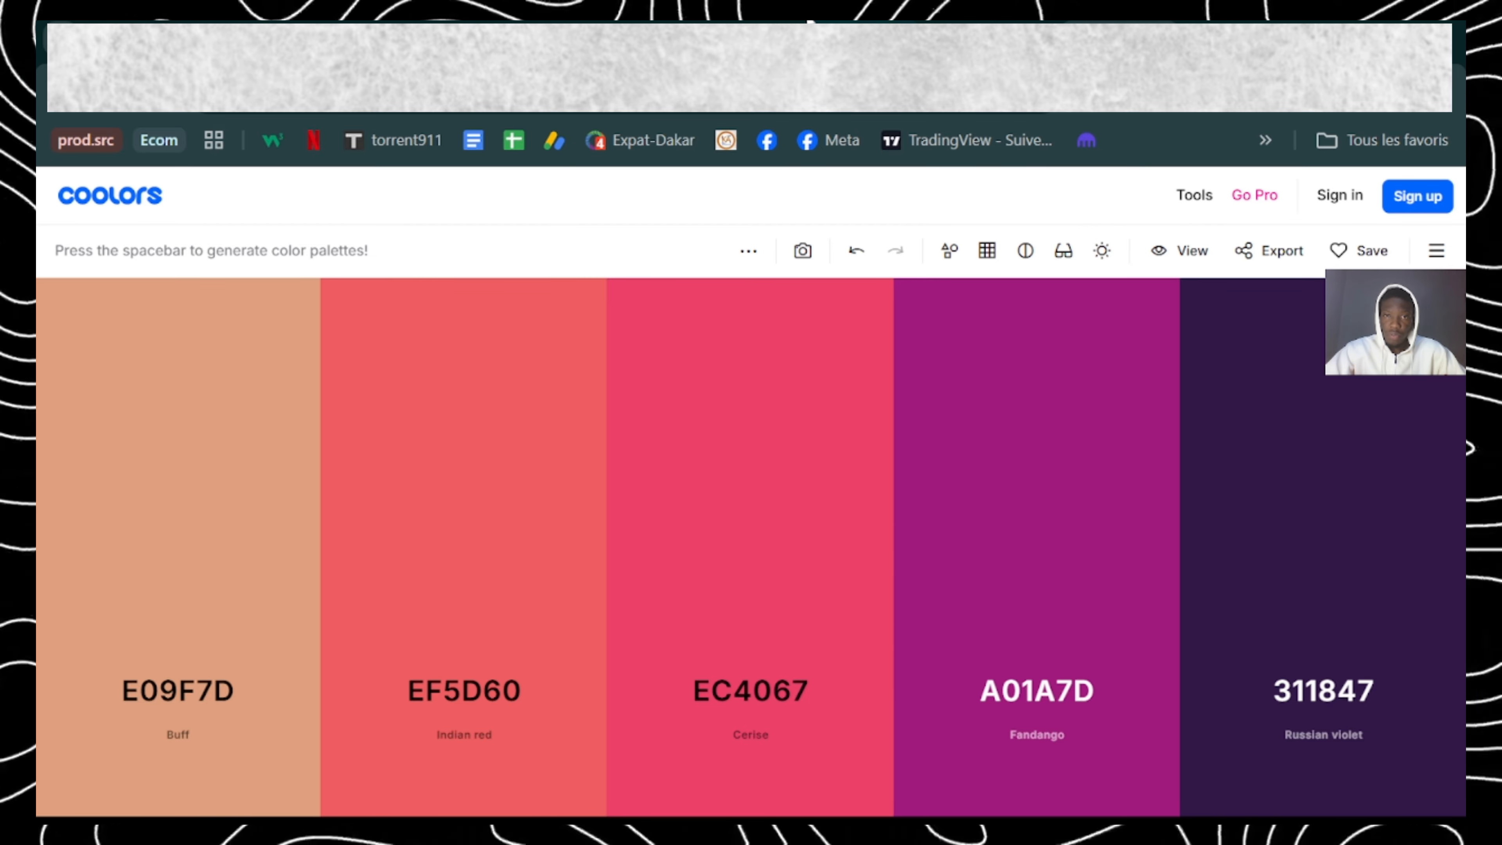
click(686, 22)
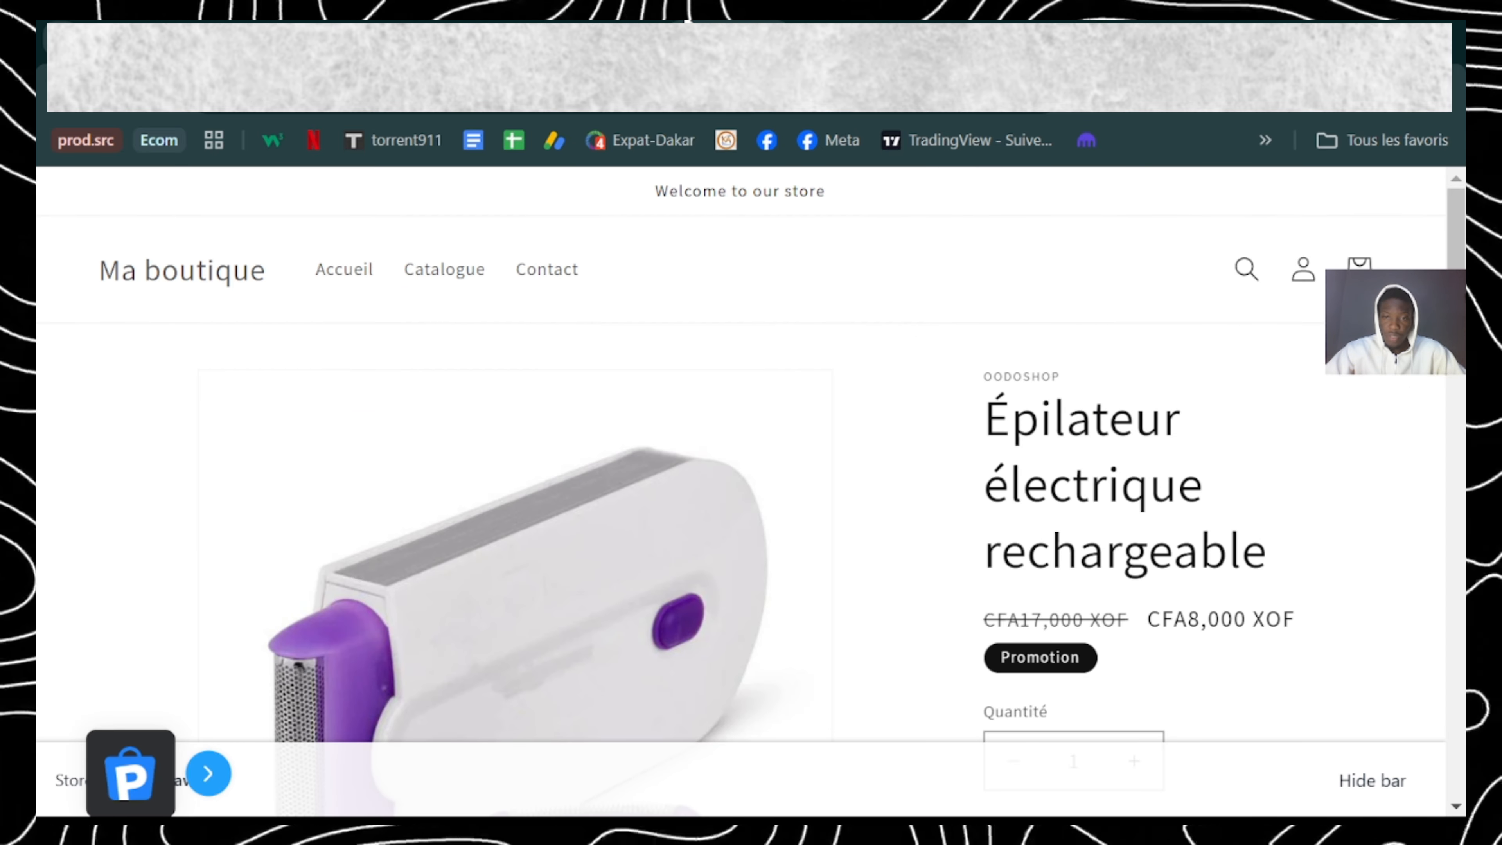
click(1019, 24)
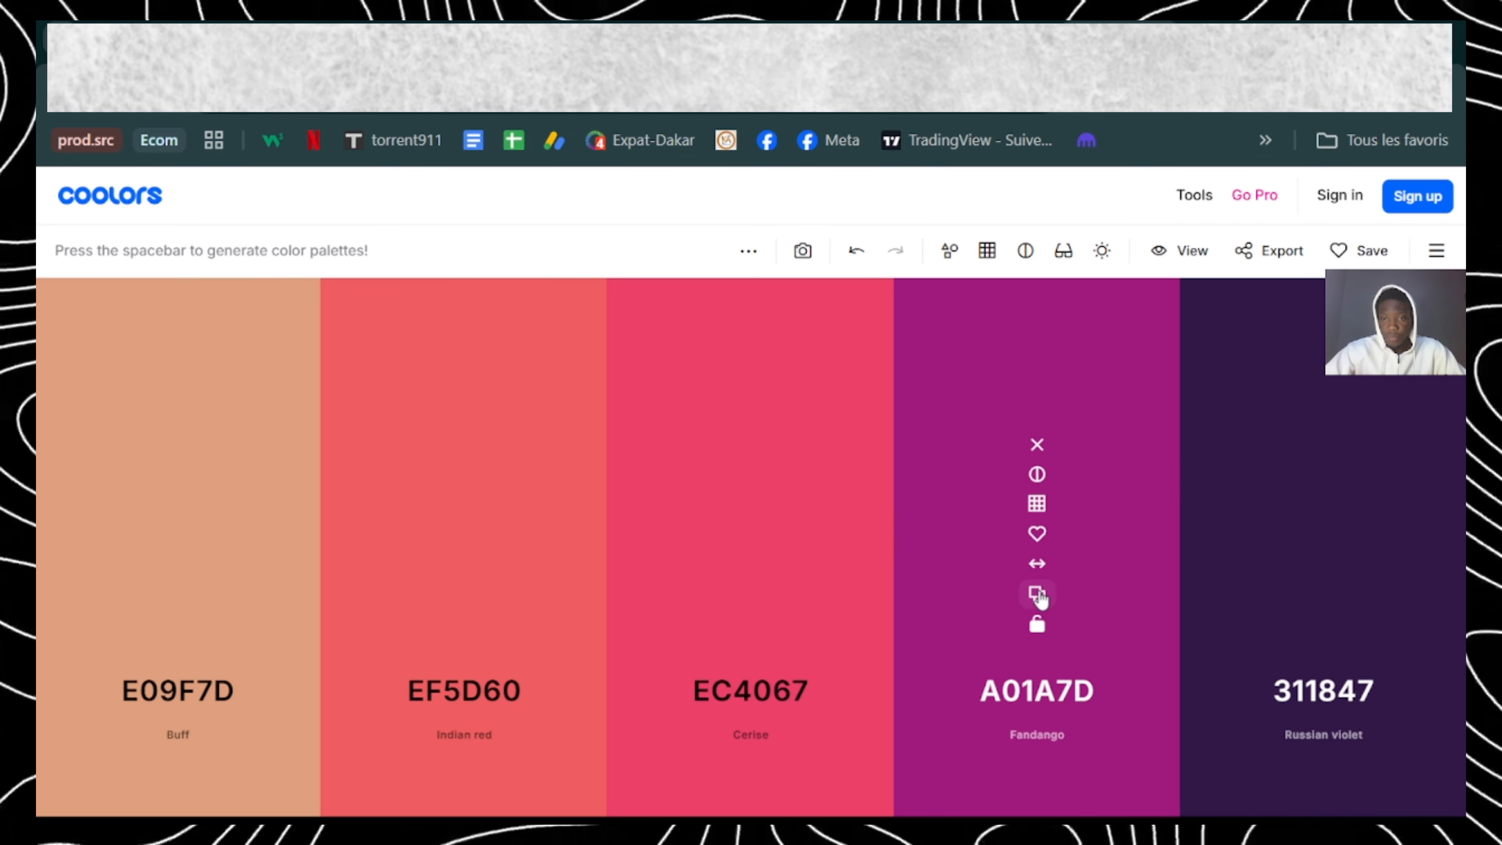
click(1037, 594)
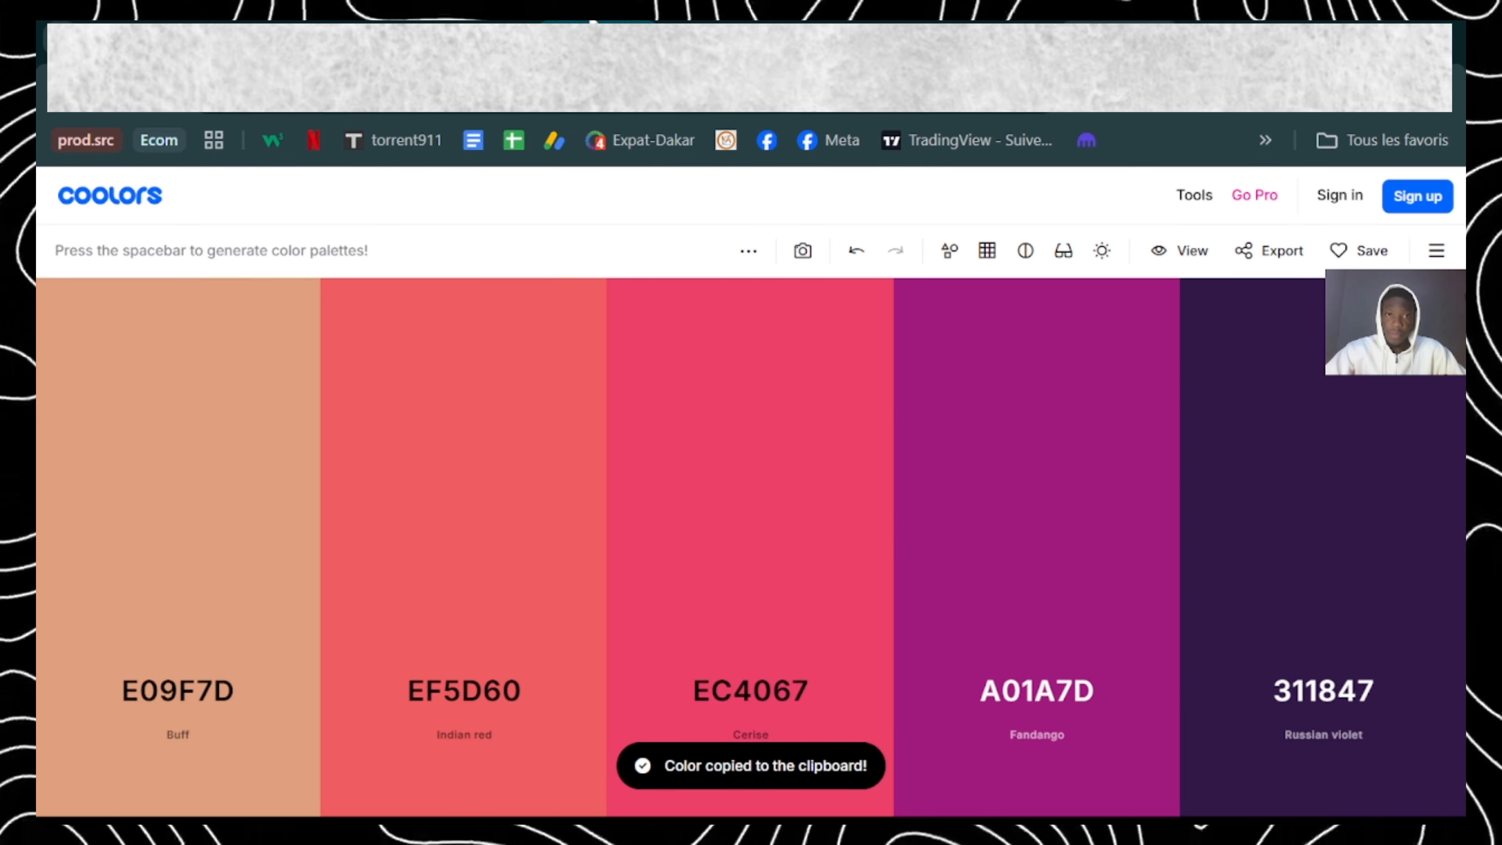
Step: Switch back to the Shopify theme editor and add a new colour scheme in the theme's colour settings
click(440, 22)
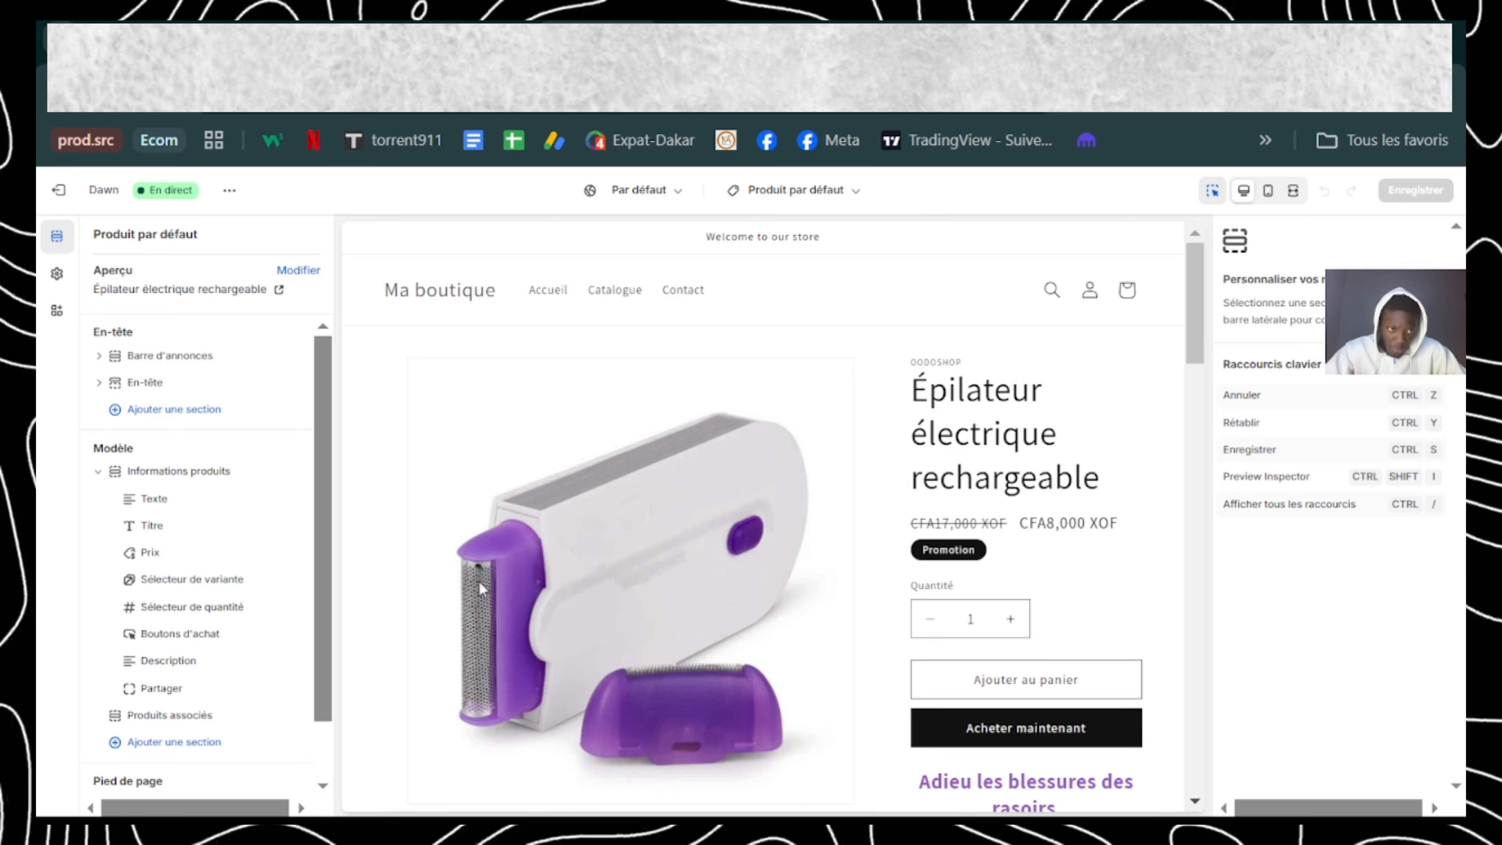
click(57, 278)
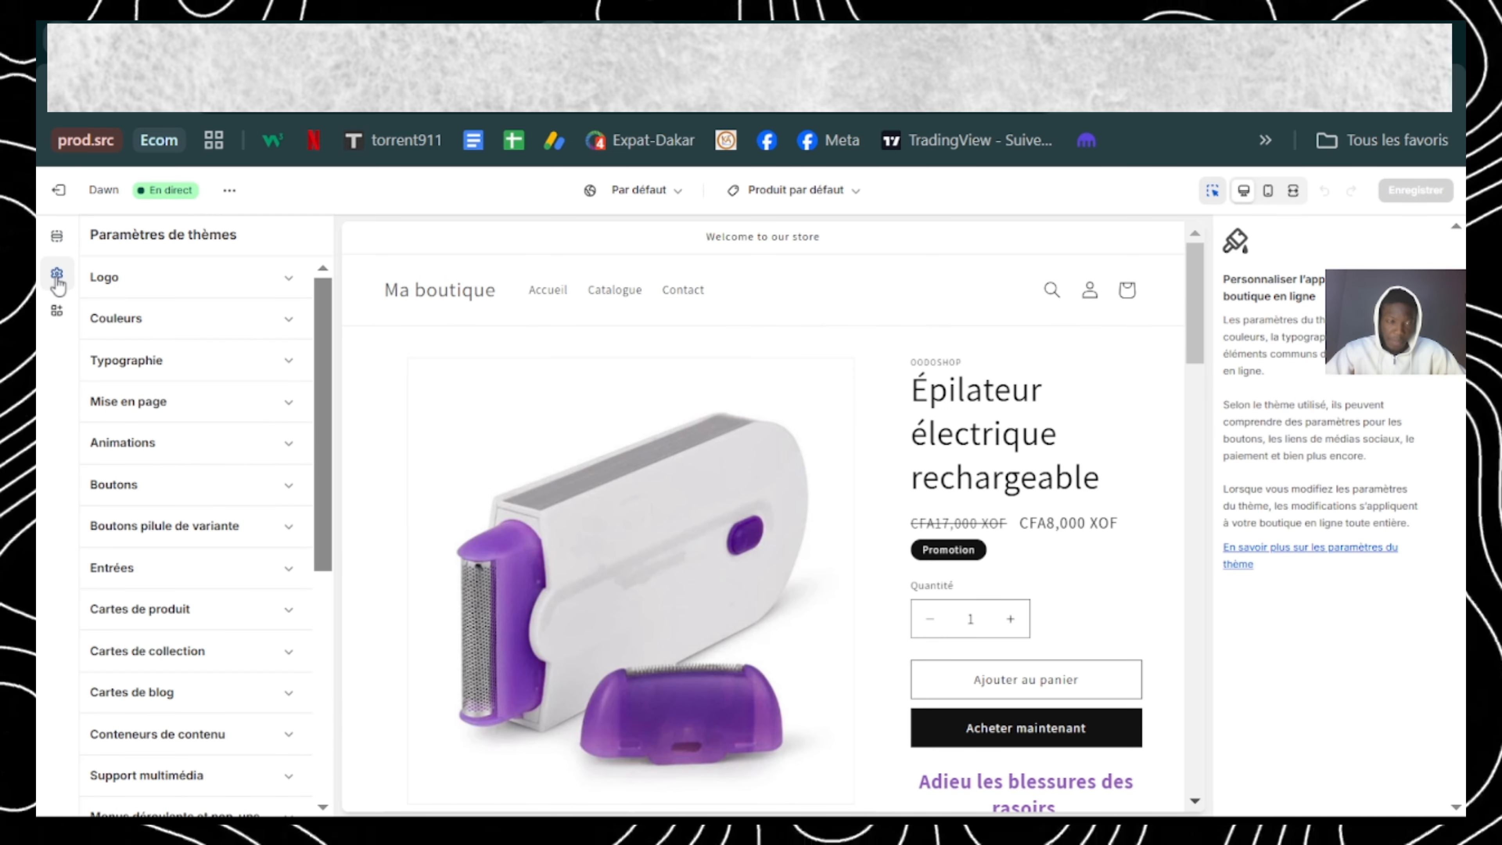
click(135, 316)
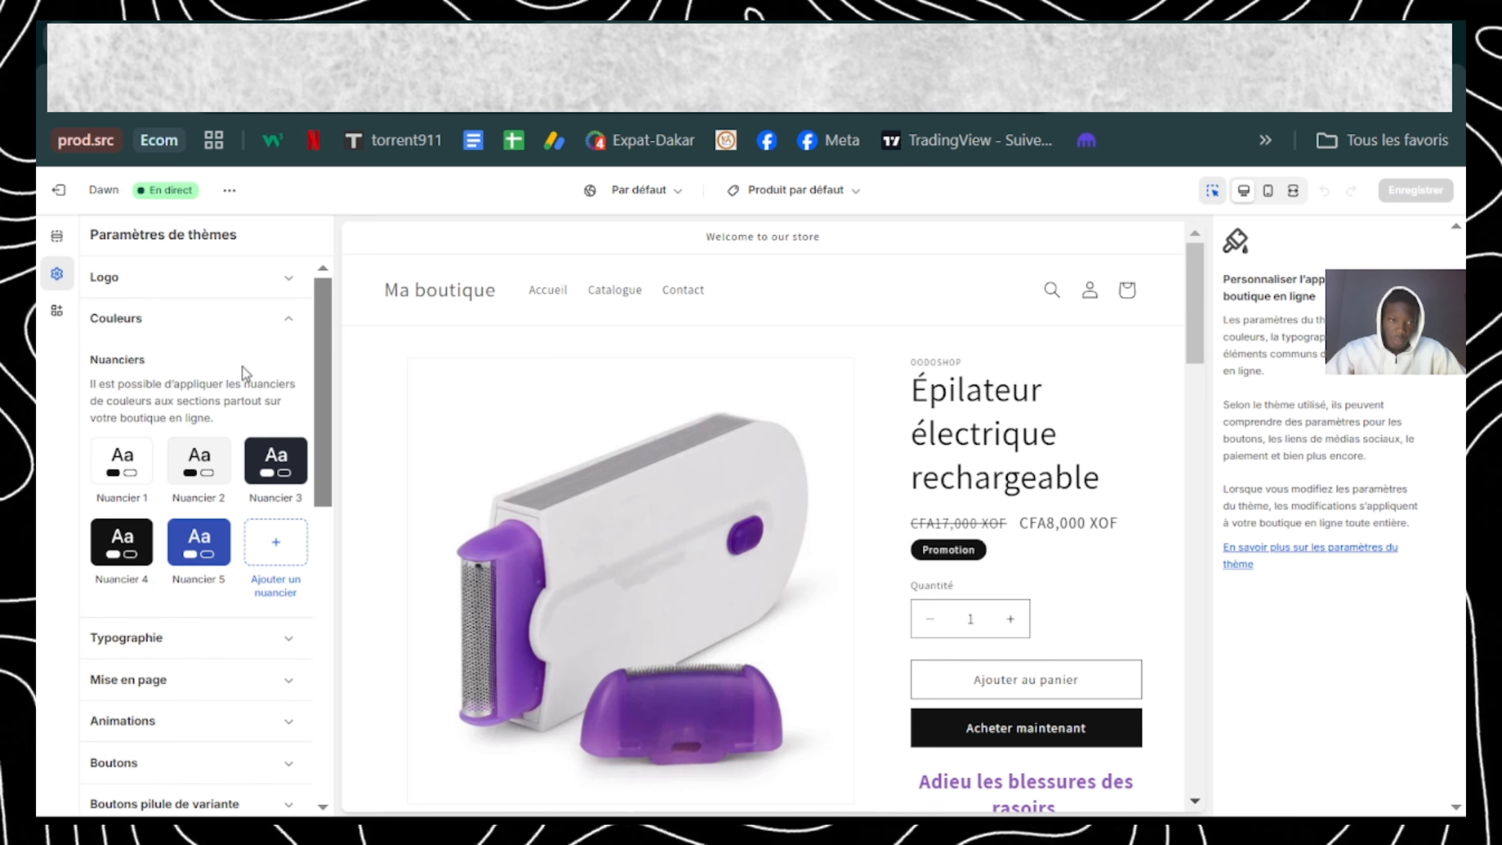
click(274, 551)
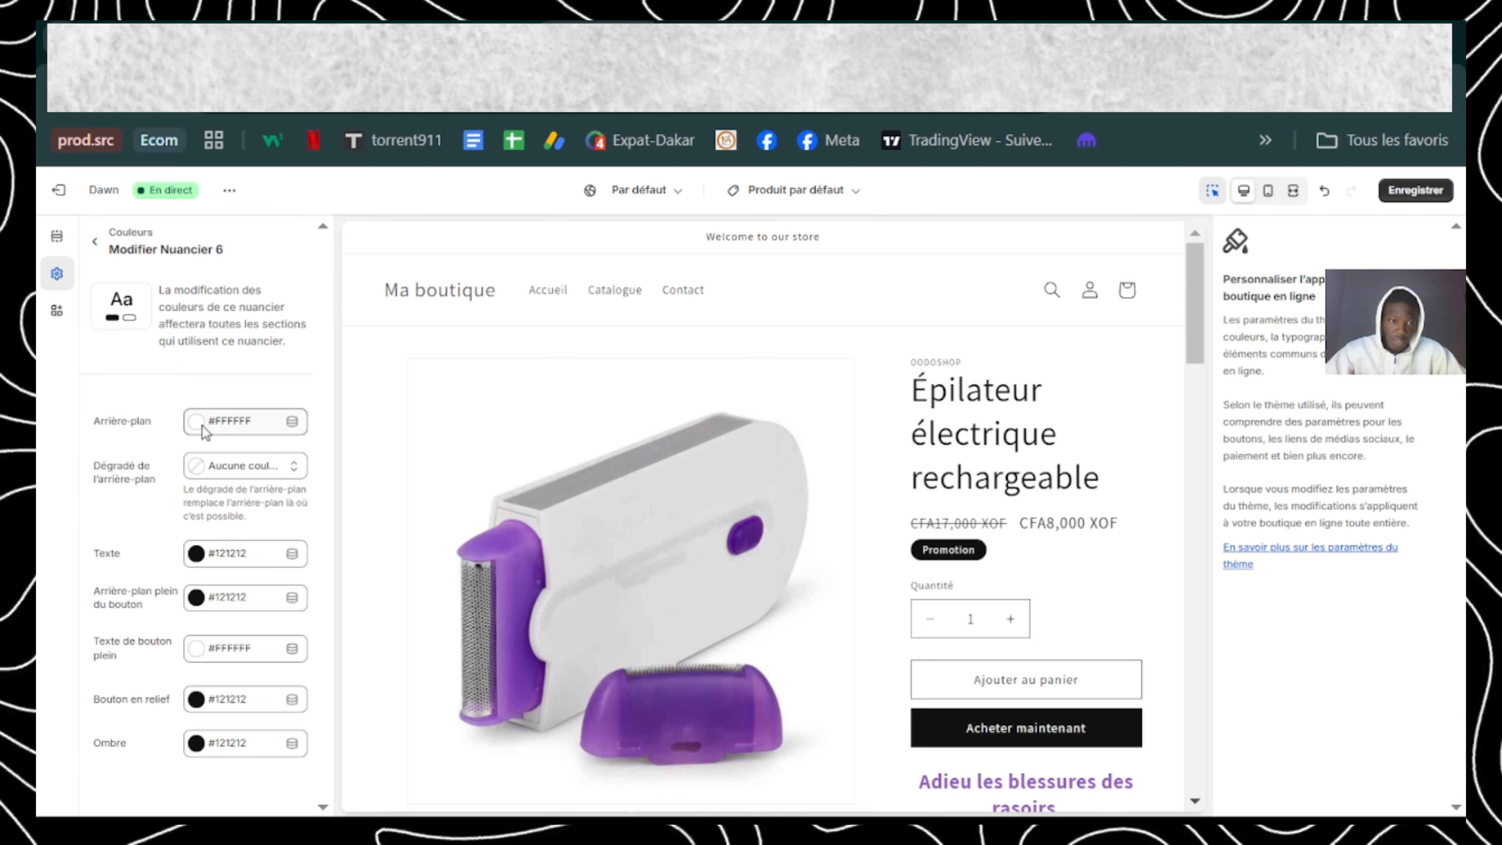
Step: Set the background of Nuancier 6 to the copied colour A01A7D
click(197, 431)
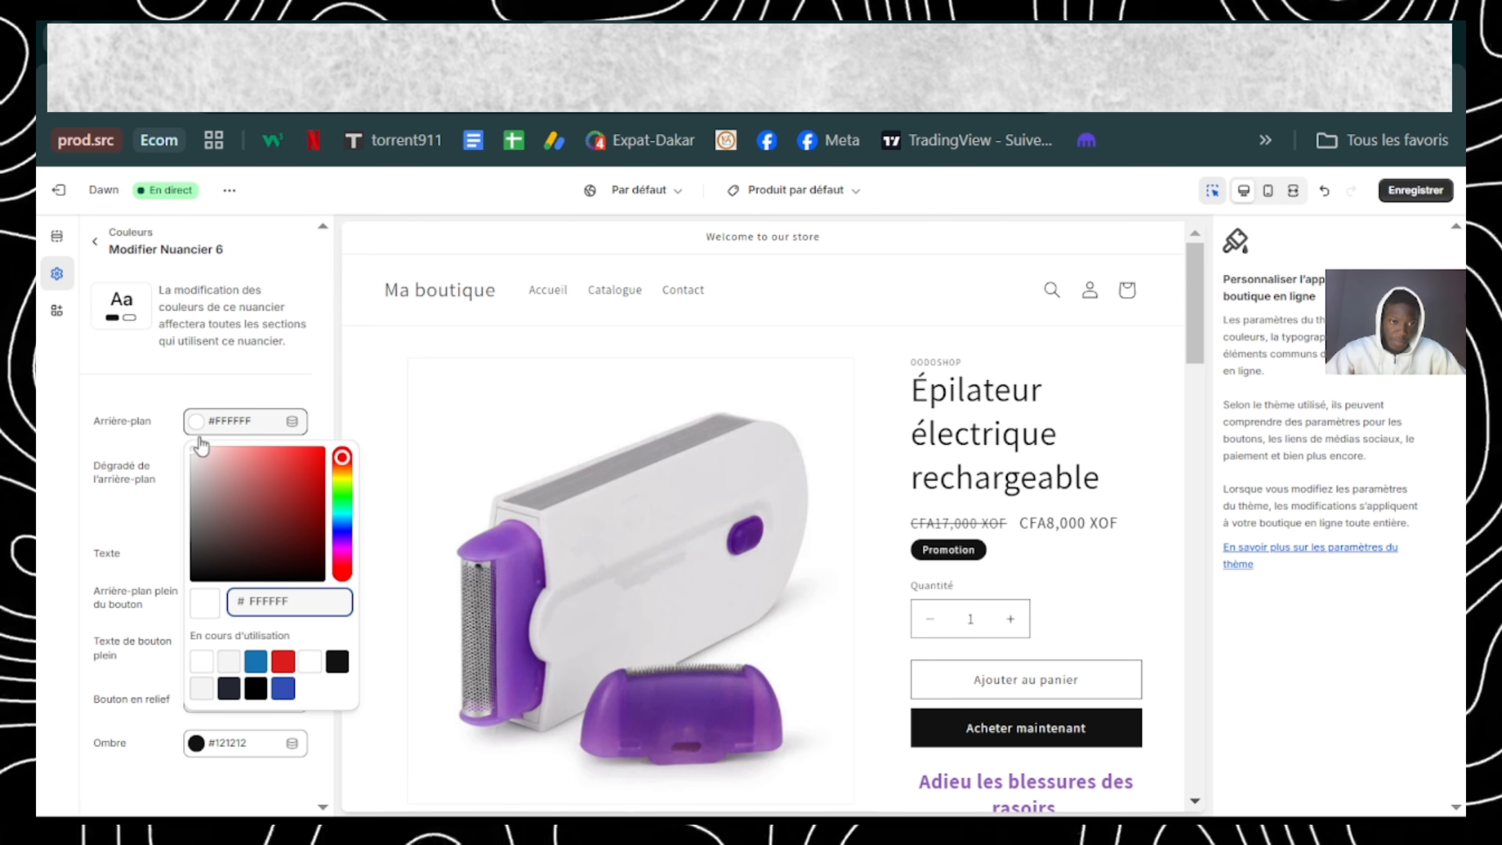
double_click(314, 611)
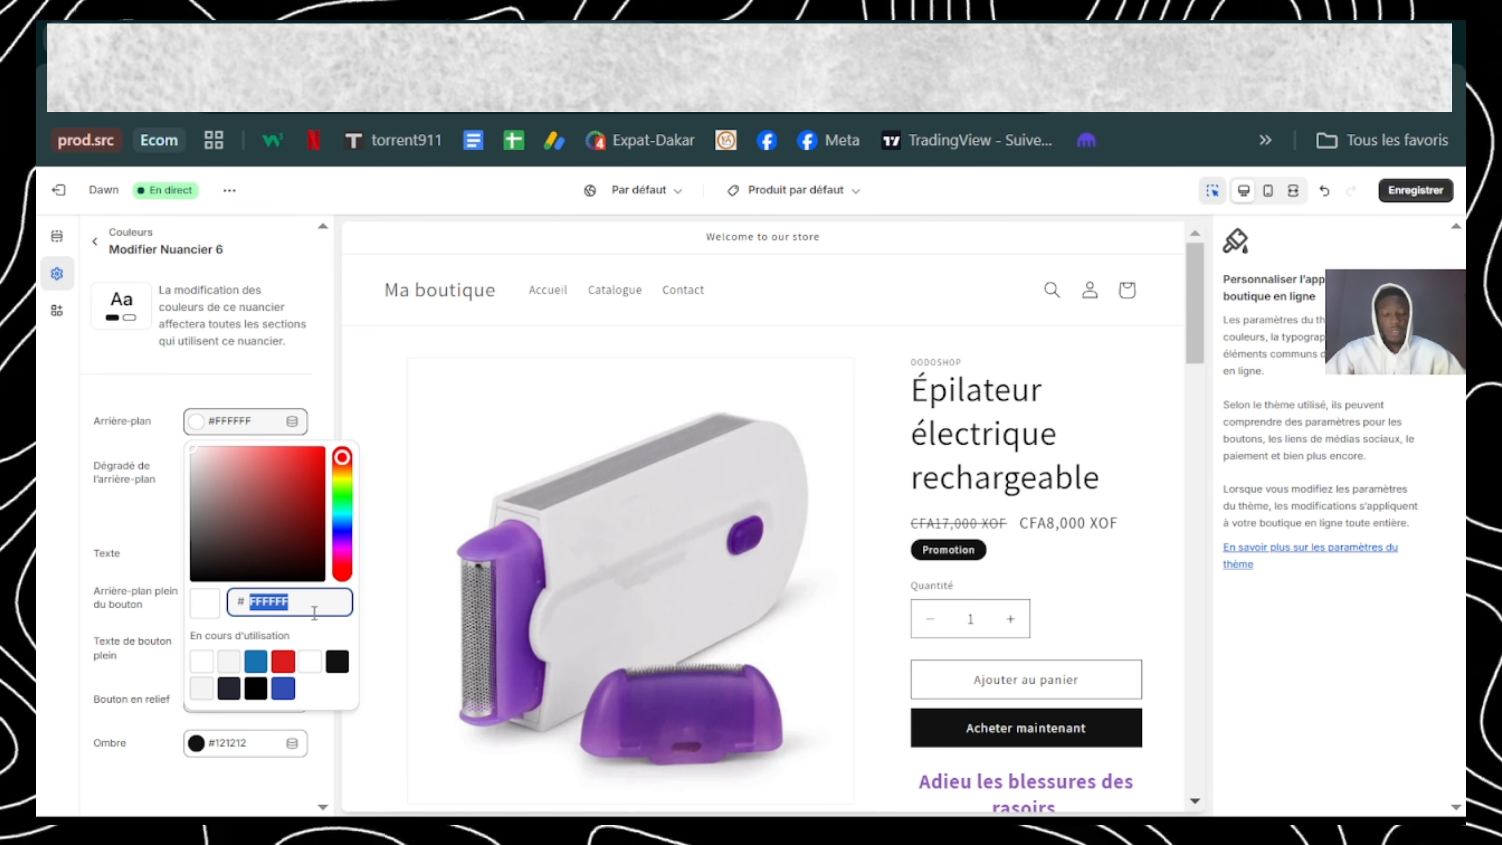
key(ctrl+v)
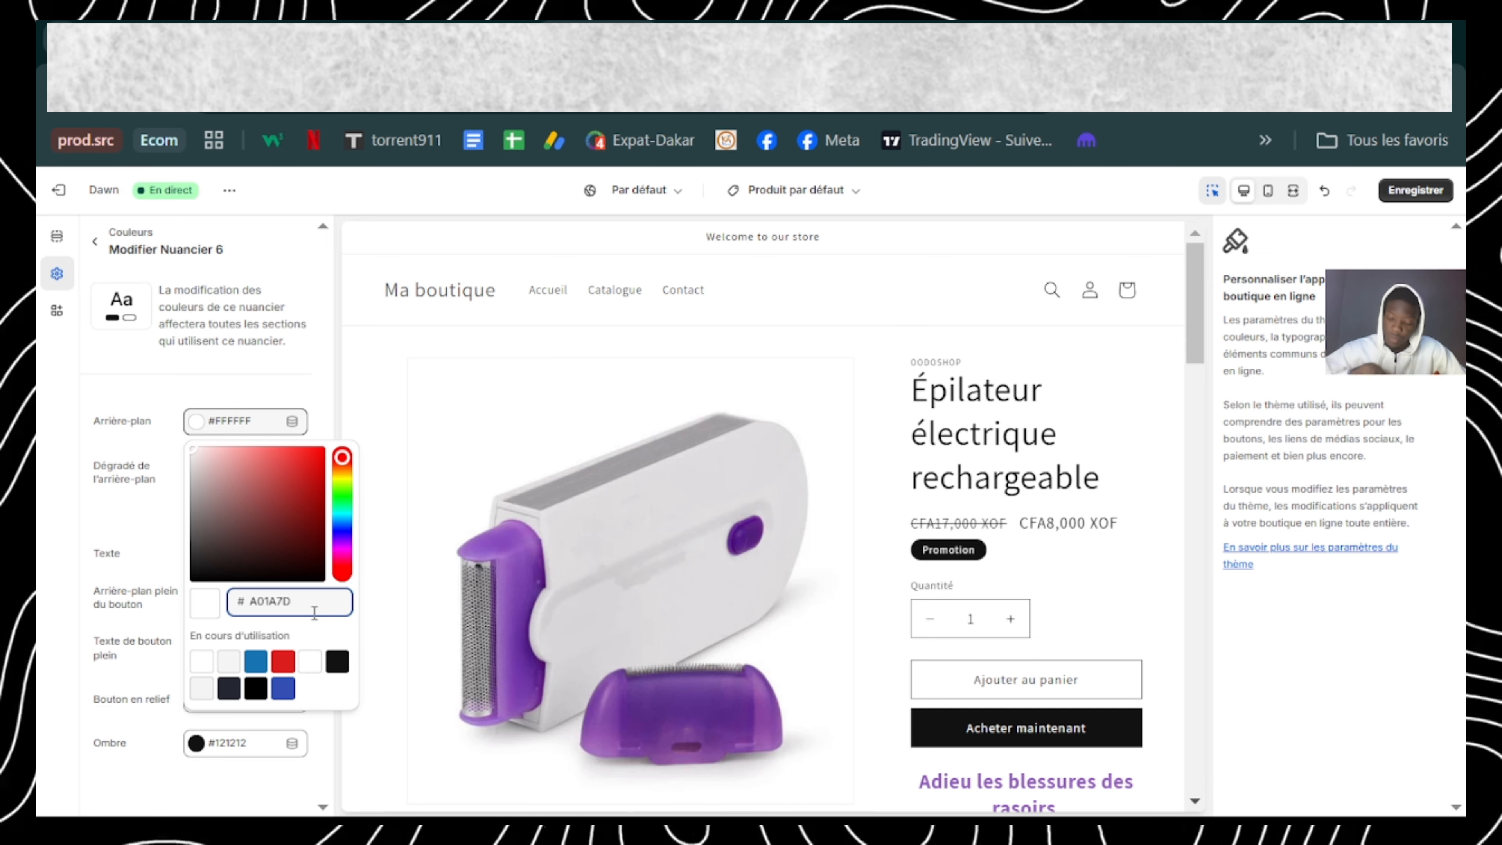
key(Return)
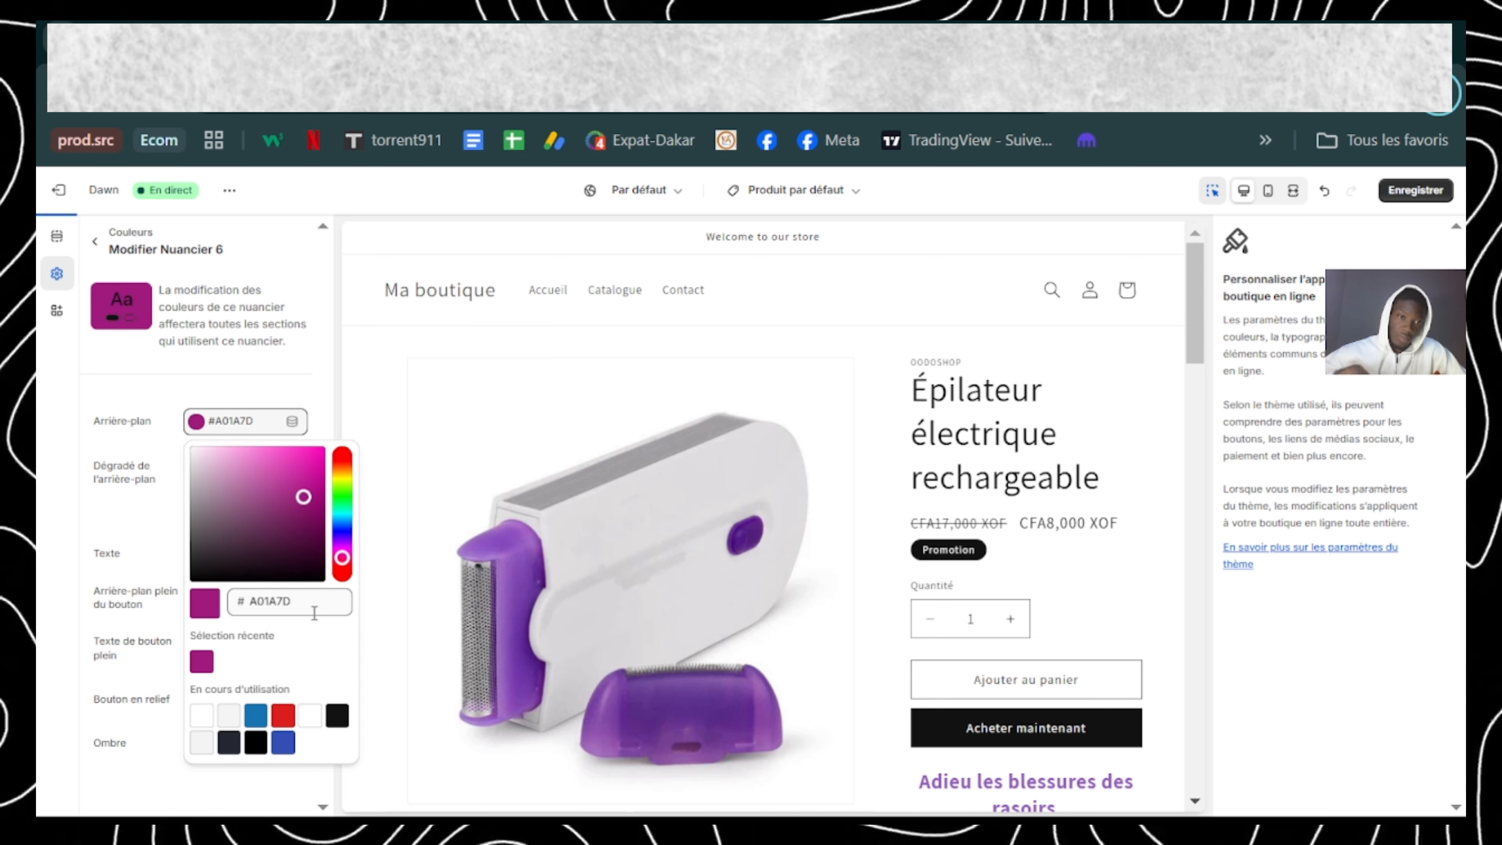
click(175, 409)
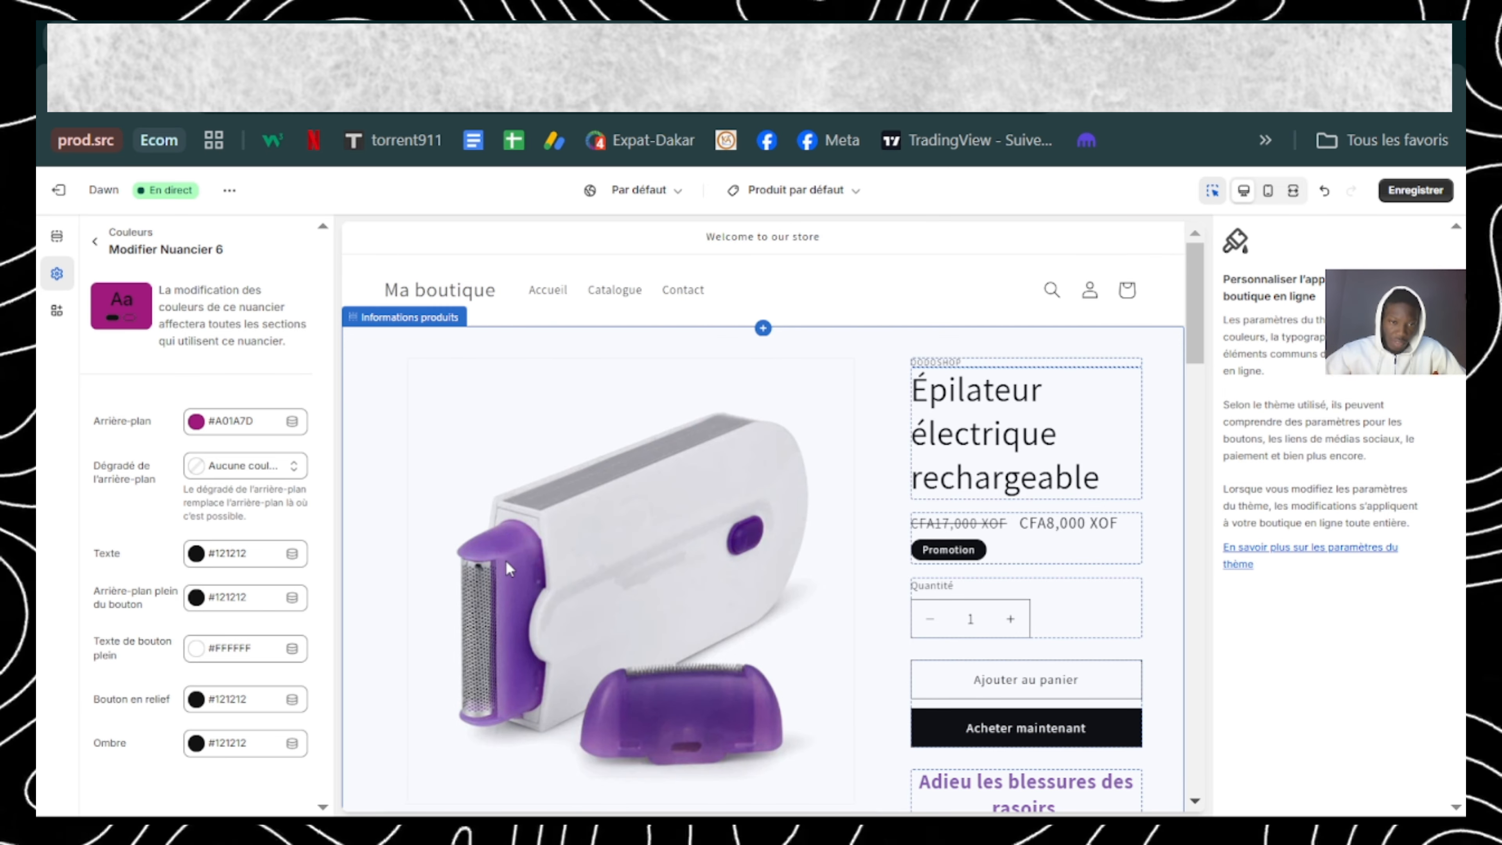
Step: Apply the Nuancier 6 colour scheme to the announcement bar in the header
click(56, 237)
click(172, 355)
click(1338, 278)
click(1301, 509)
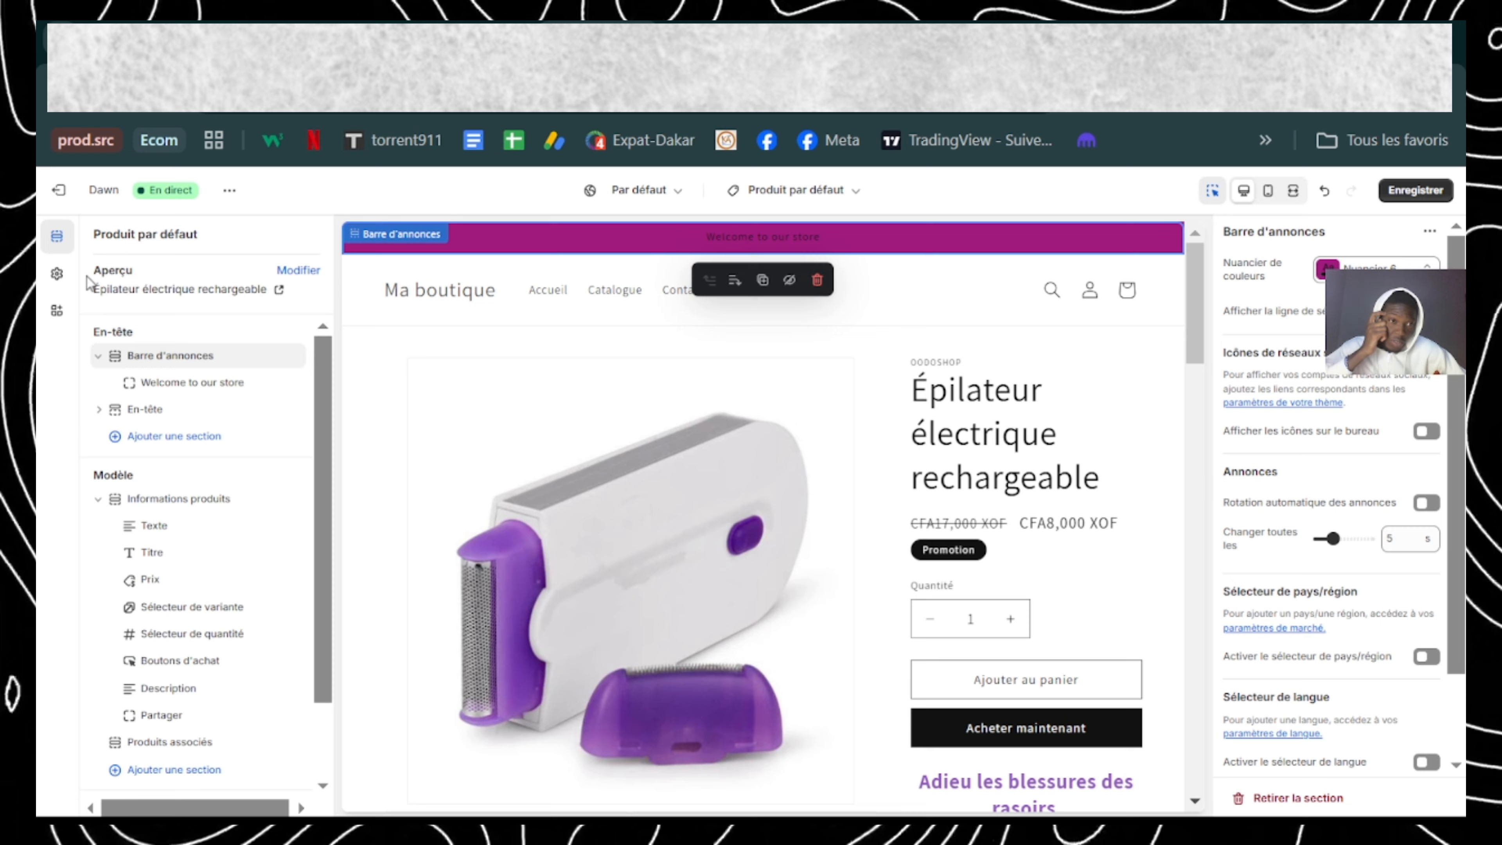
Step: Return to the Nuancier 6 settings and change its background to the lighter violet CE55D9
click(53, 282)
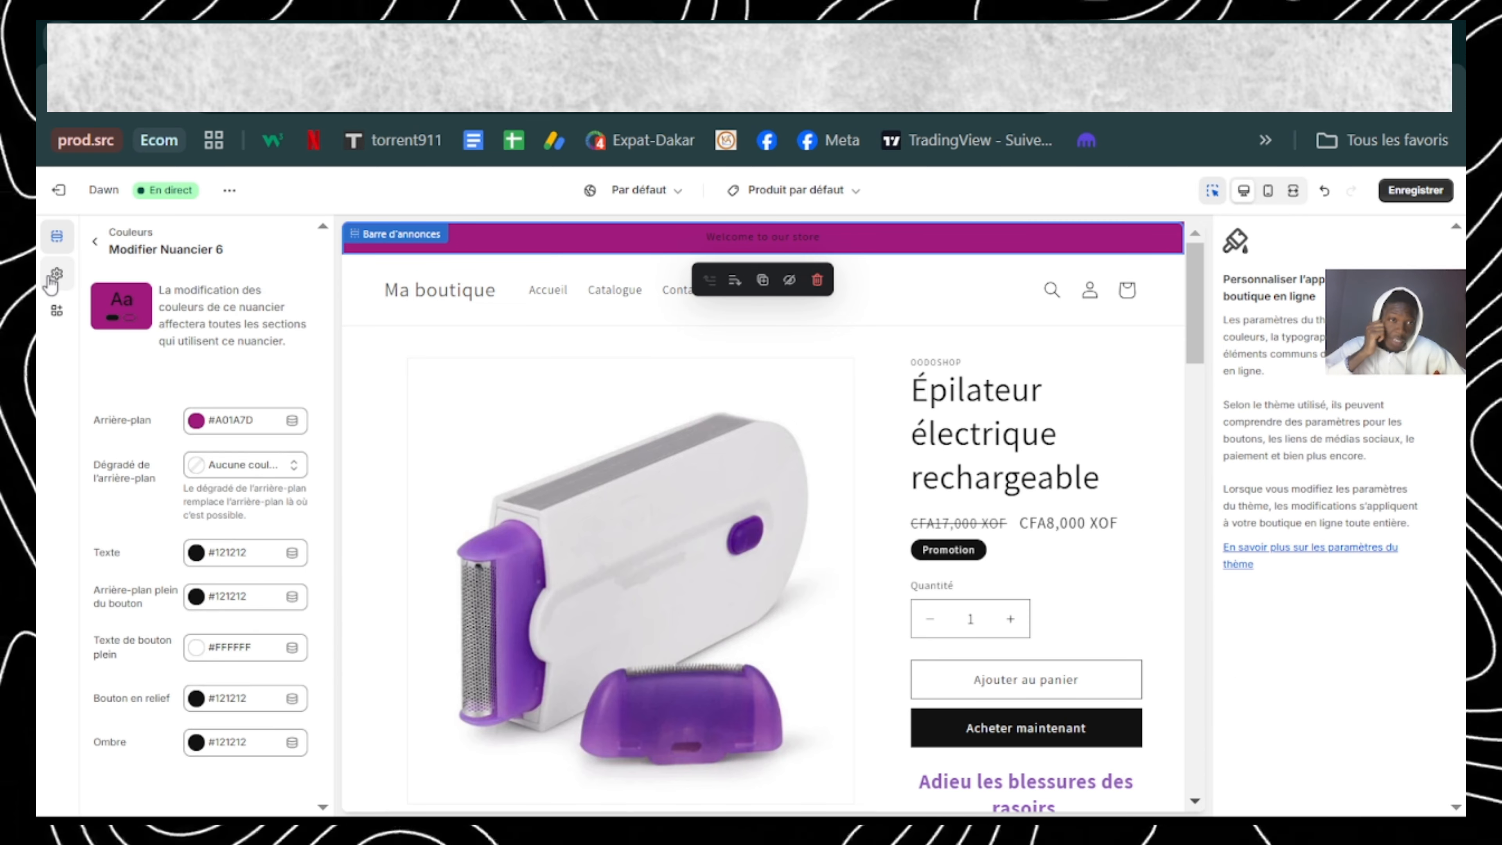
click(236, 427)
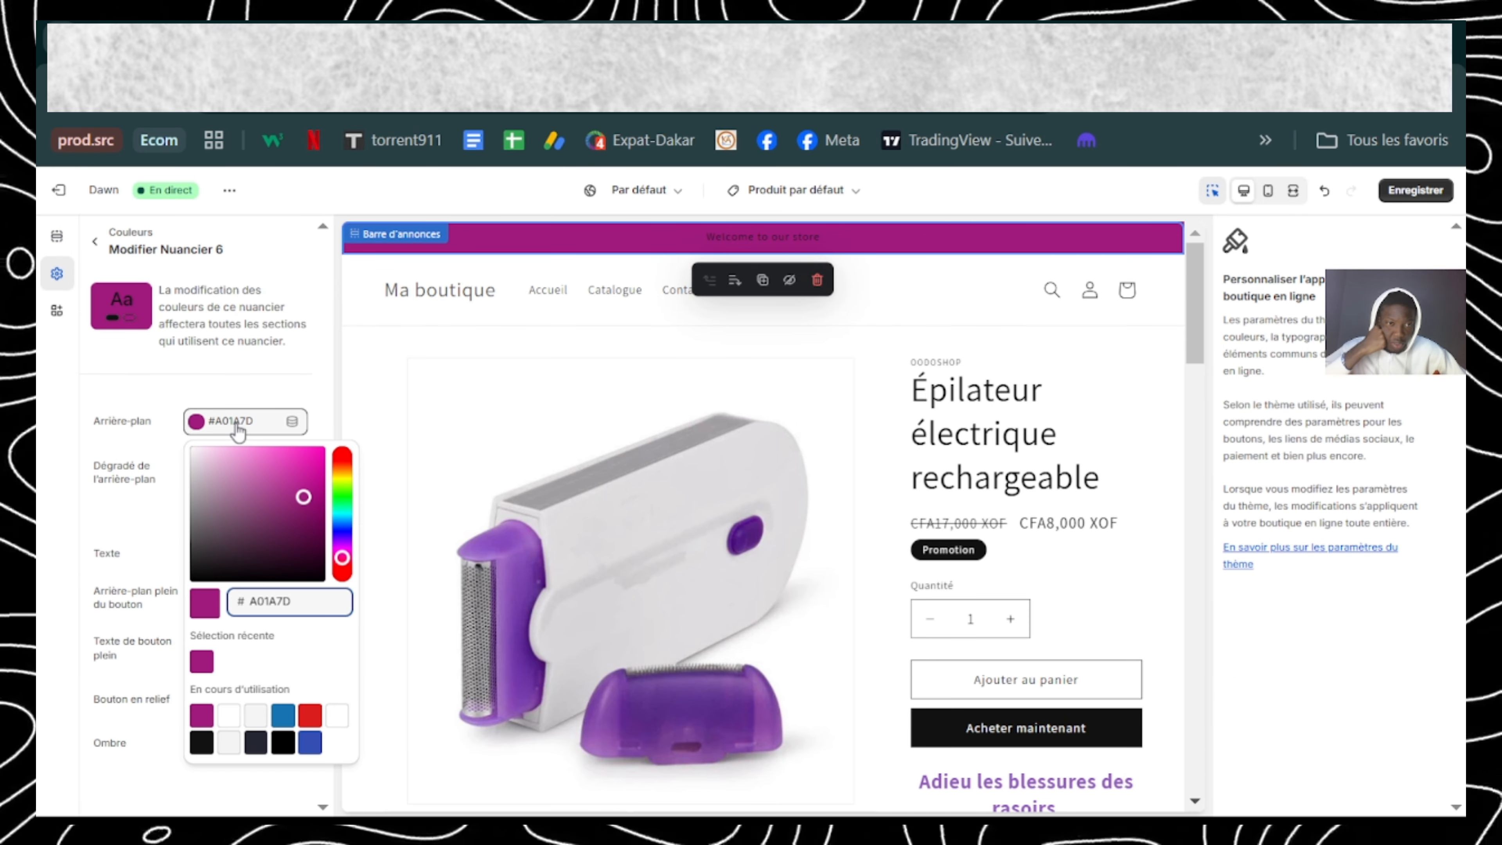
click(305, 497)
mouse_move(305, 500)
mouse_down()
mouse_move(228, 475)
mouse_move(275, 473)
mouse_up()
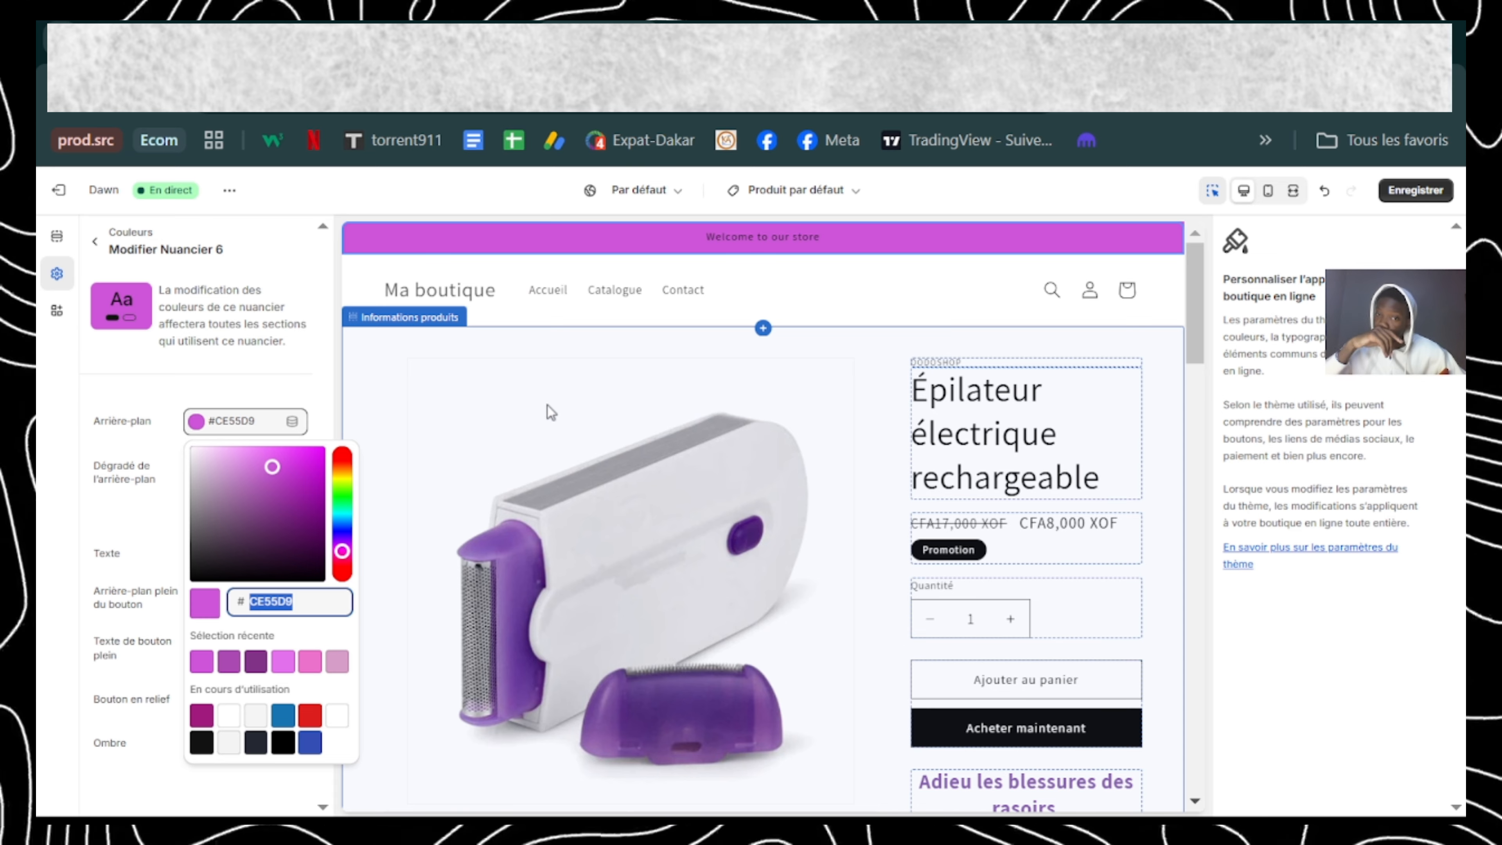
click(151, 495)
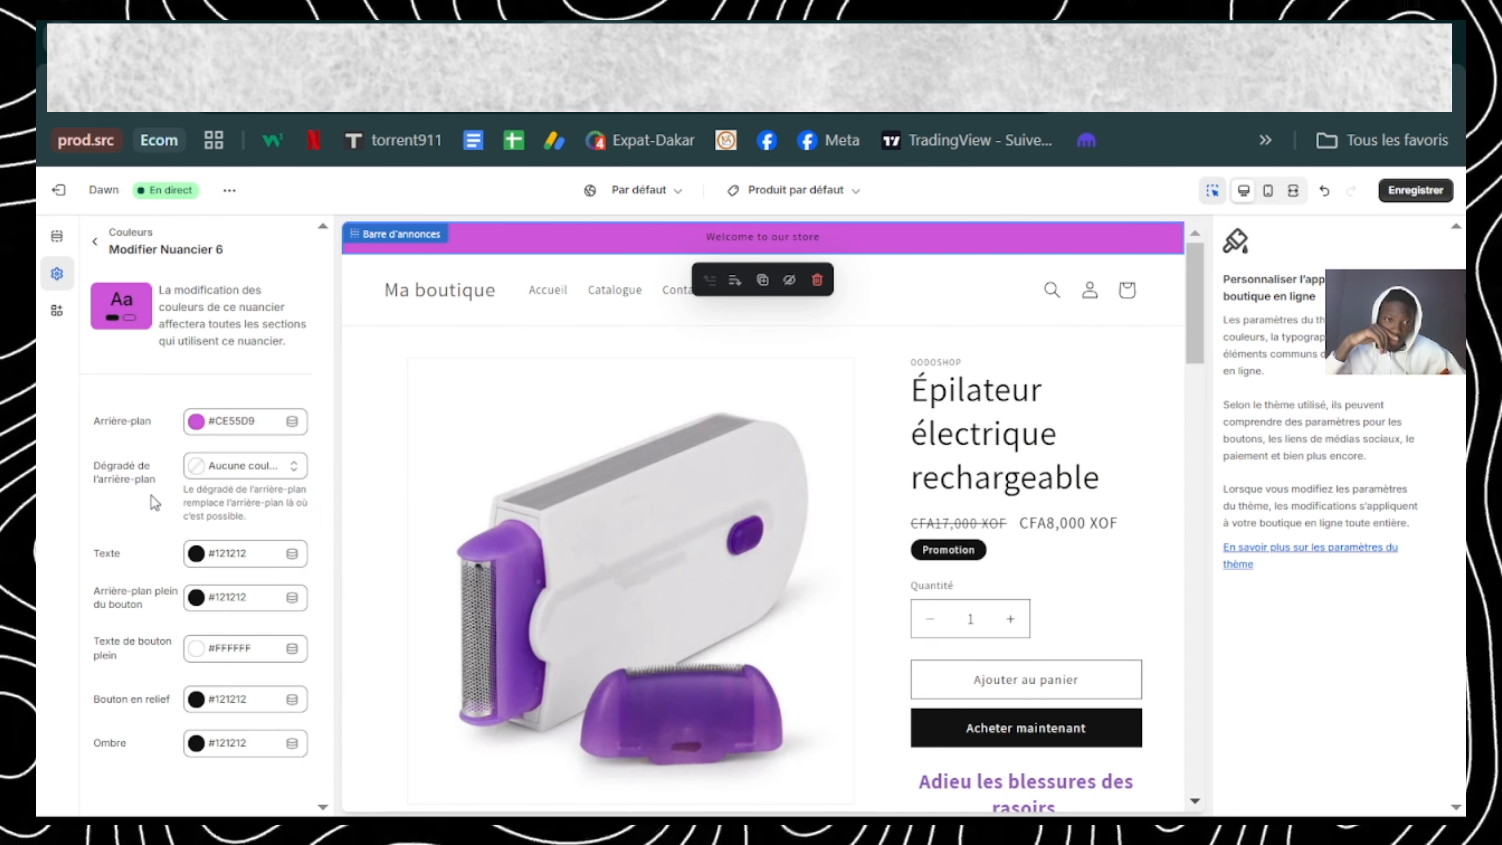
Step: Set the text colour of Nuancier 6 to white, FFF, from the colours in use
click(200, 556)
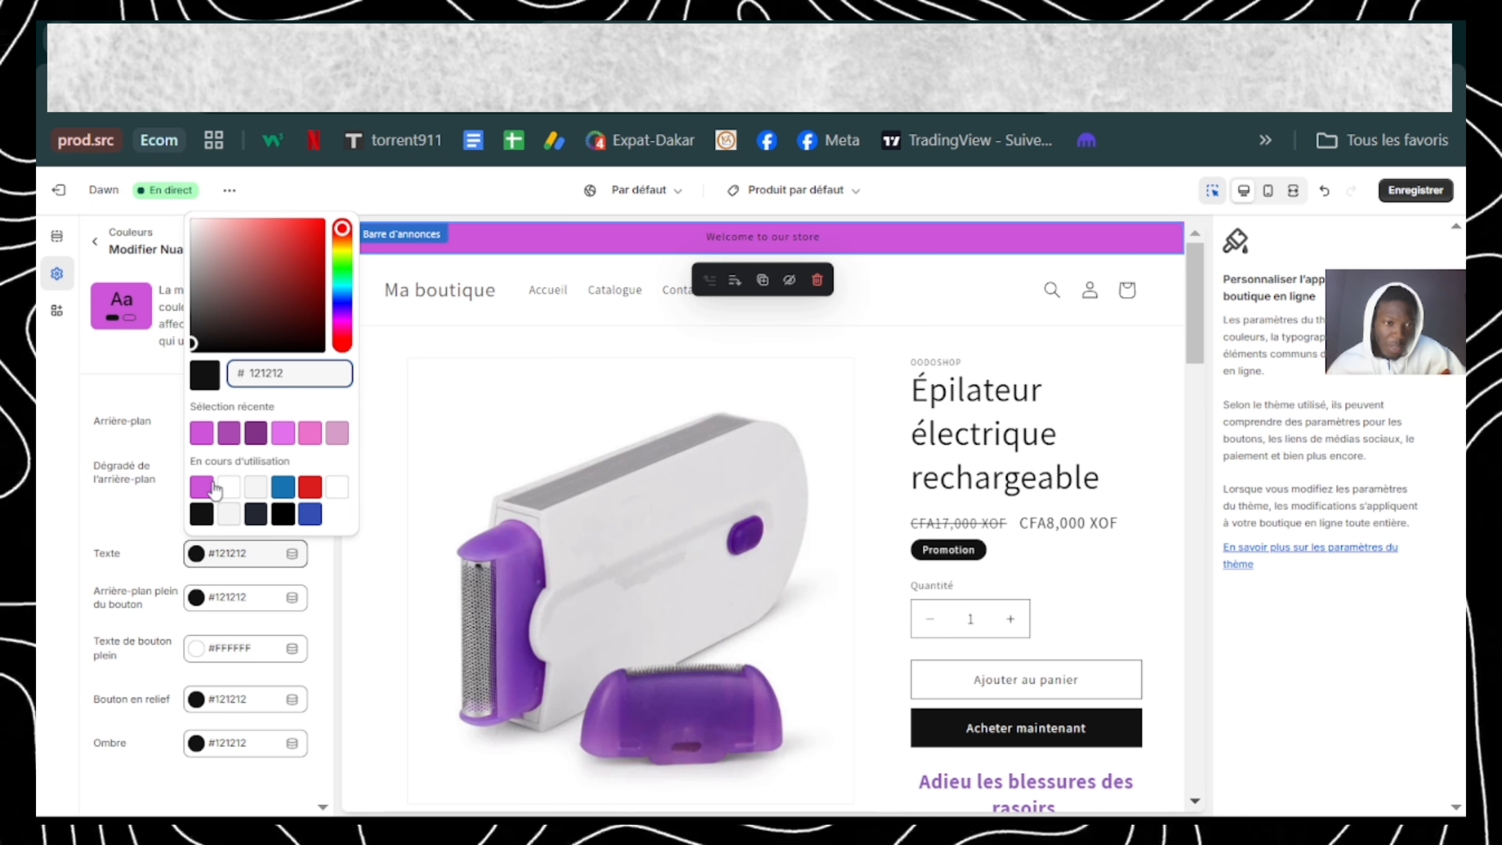
click(229, 487)
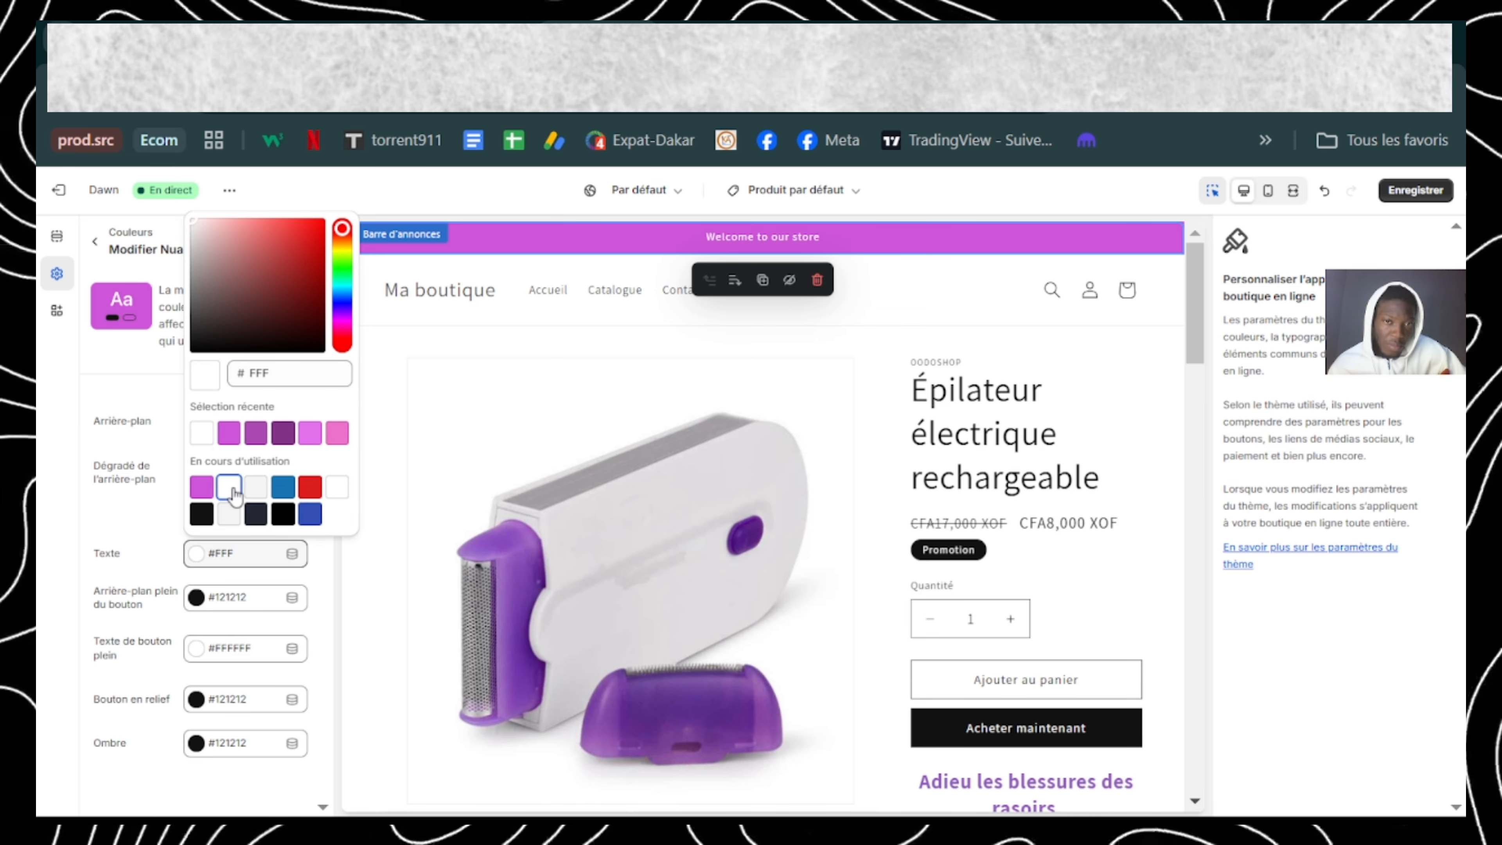
click(151, 515)
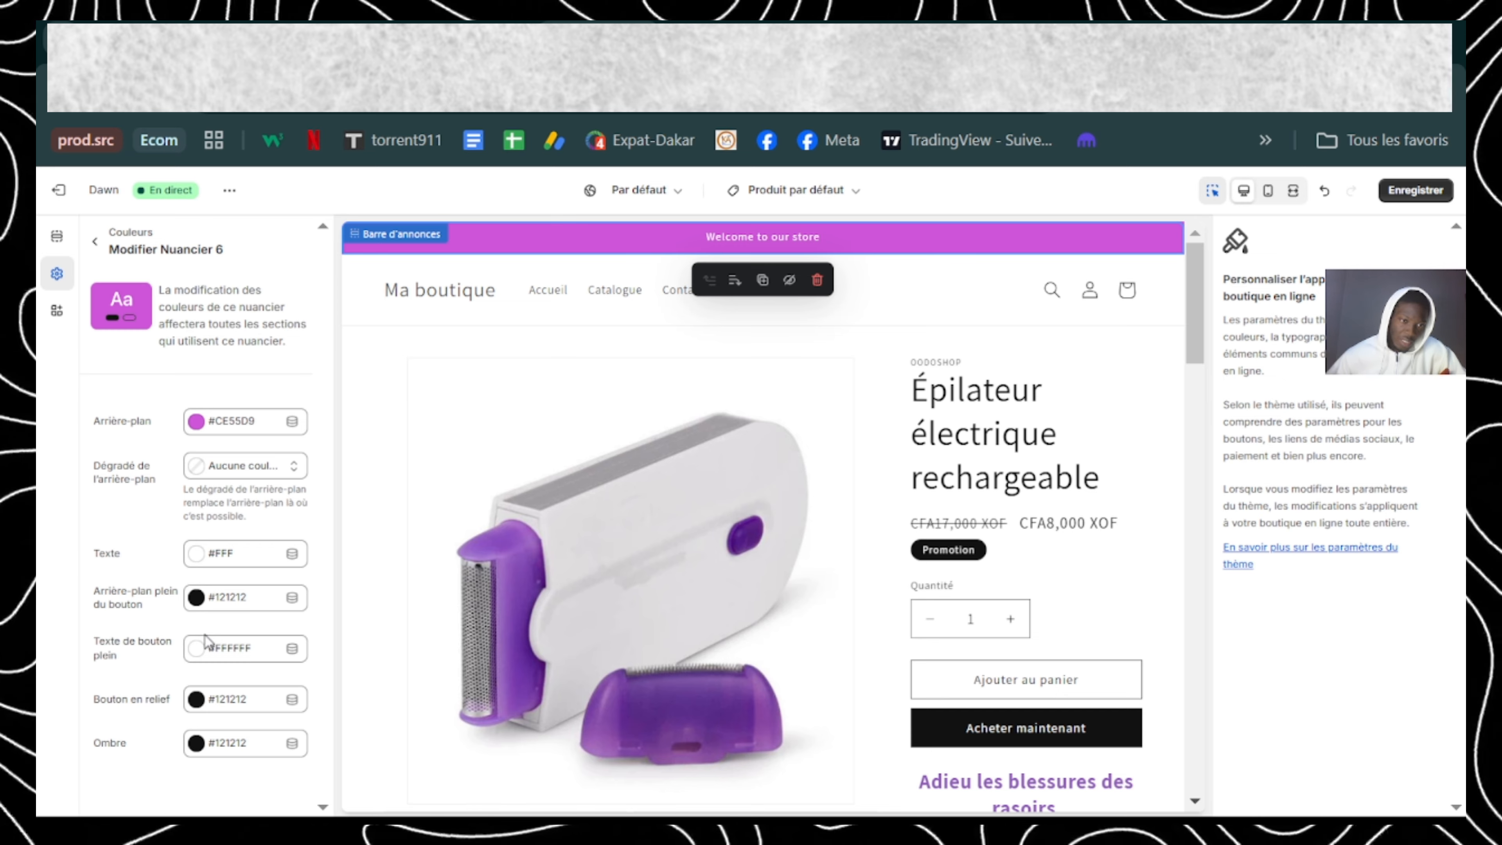
Step: Set the solid button background of Nuancier 6 to the recently used dark purple 813387
click(196, 599)
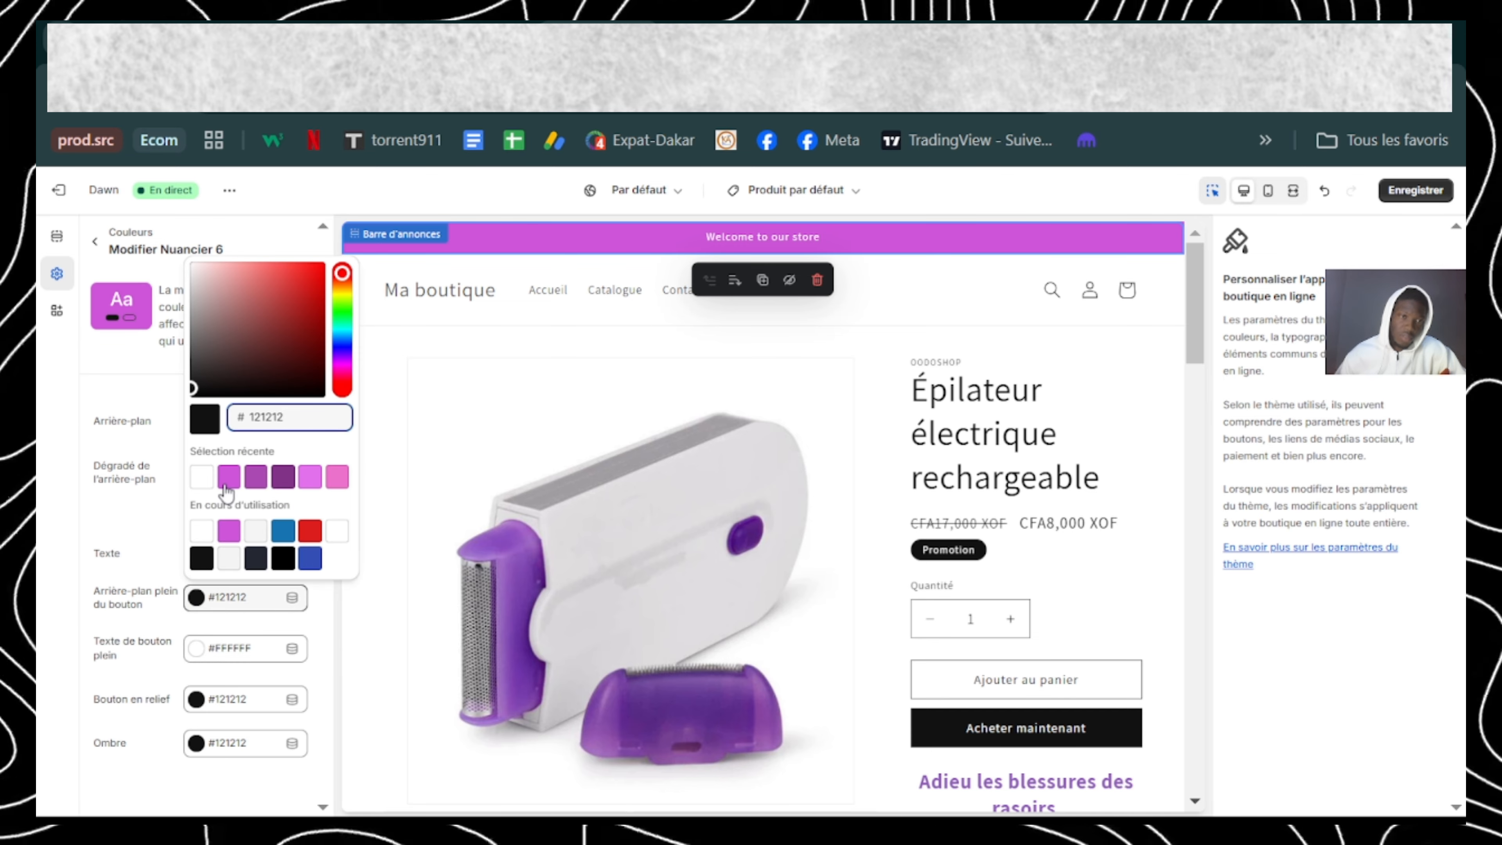
click(283, 479)
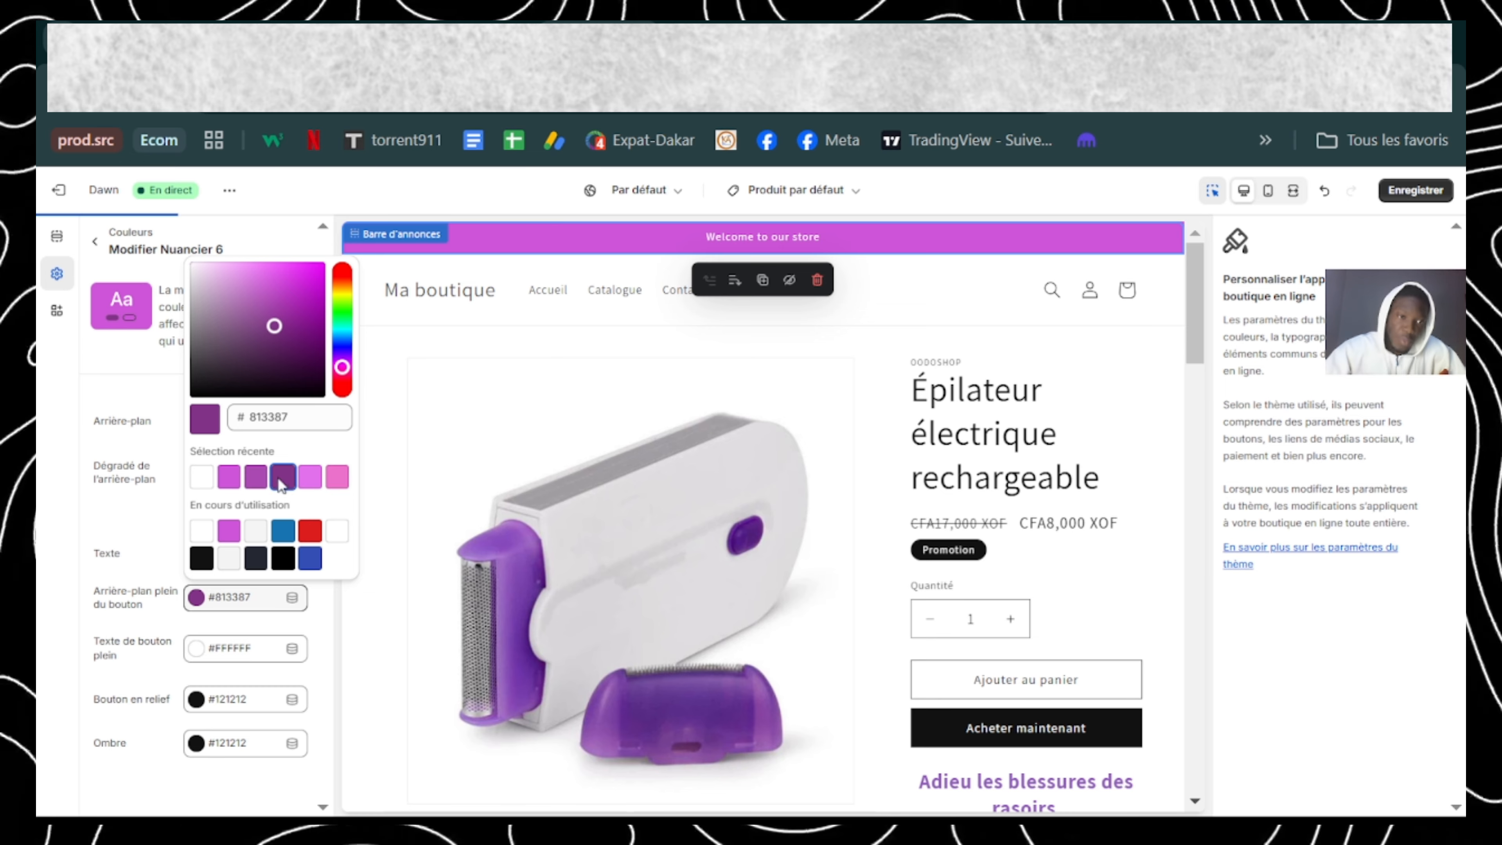
Step: Close the colour picker and save the Nuancier 6 colour changes to the Dawn theme
click(143, 527)
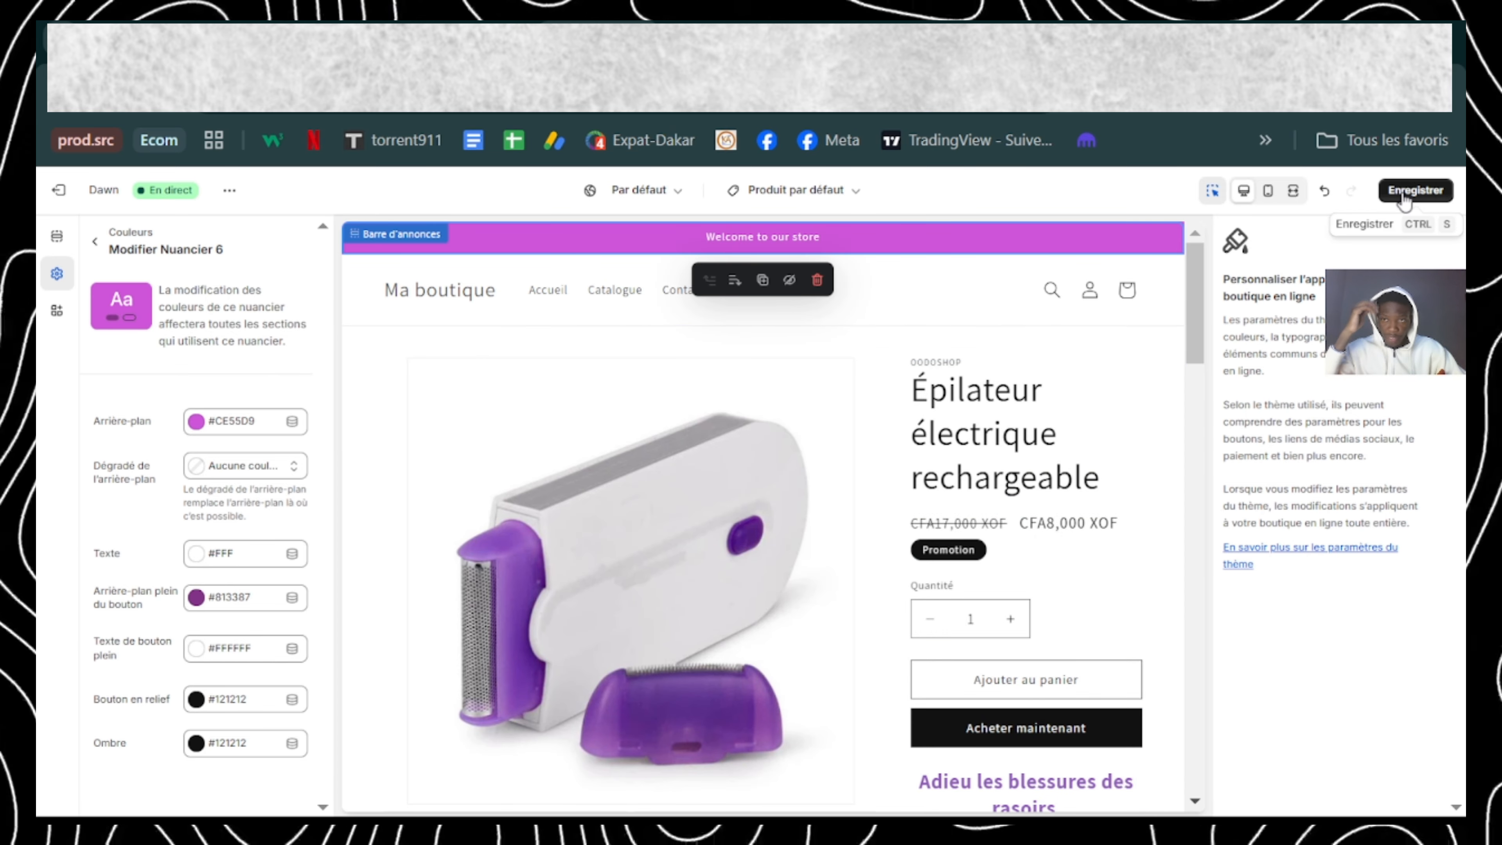
click(1416, 190)
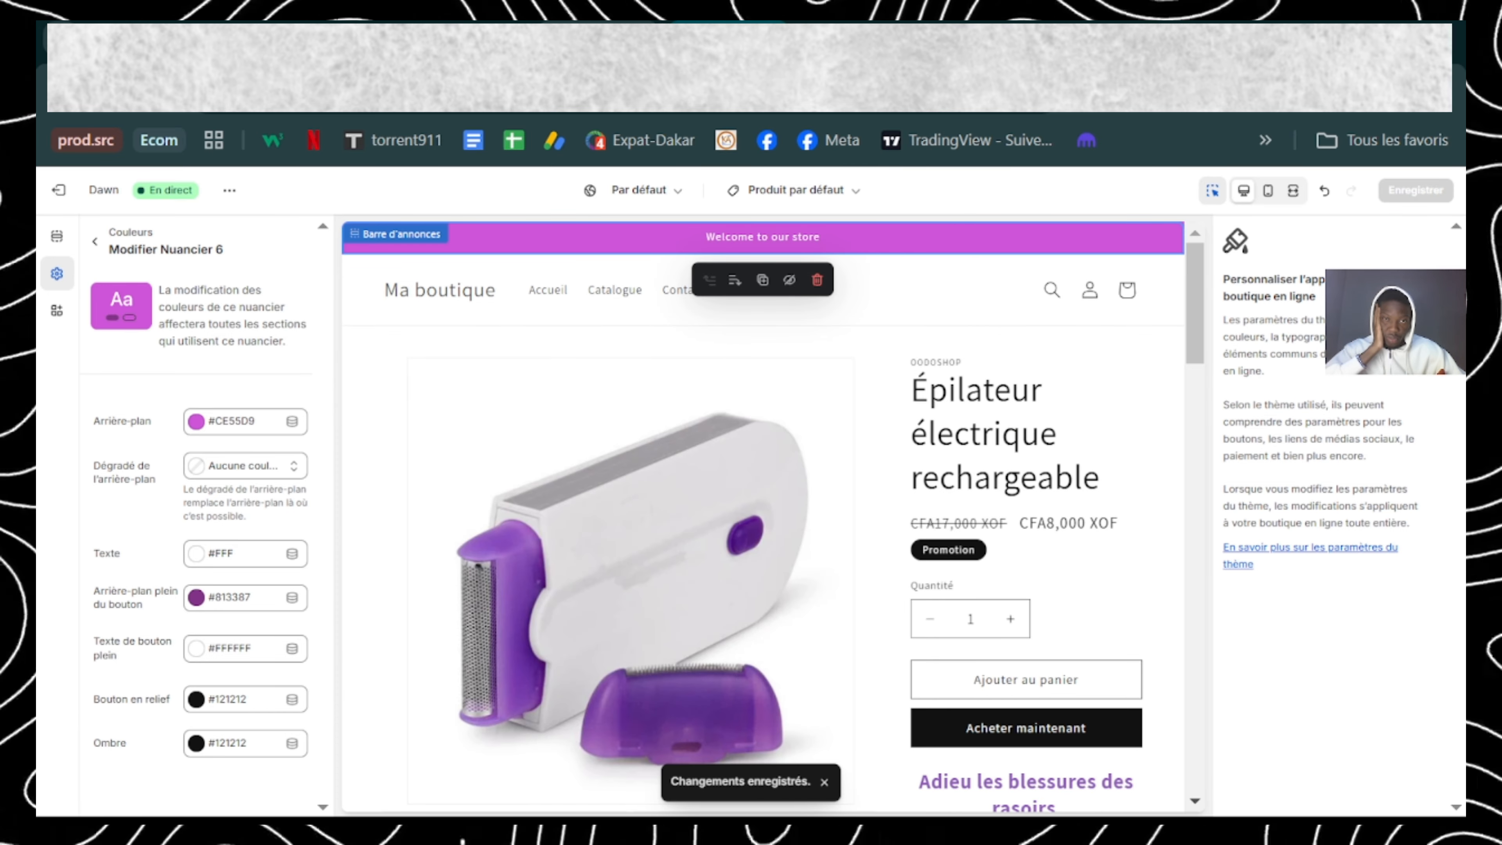
Step: Switch to the Google Docs checklist, highlight the "installez app" item and return to the Shopify theme editor
drag(464, 494, 596, 494)
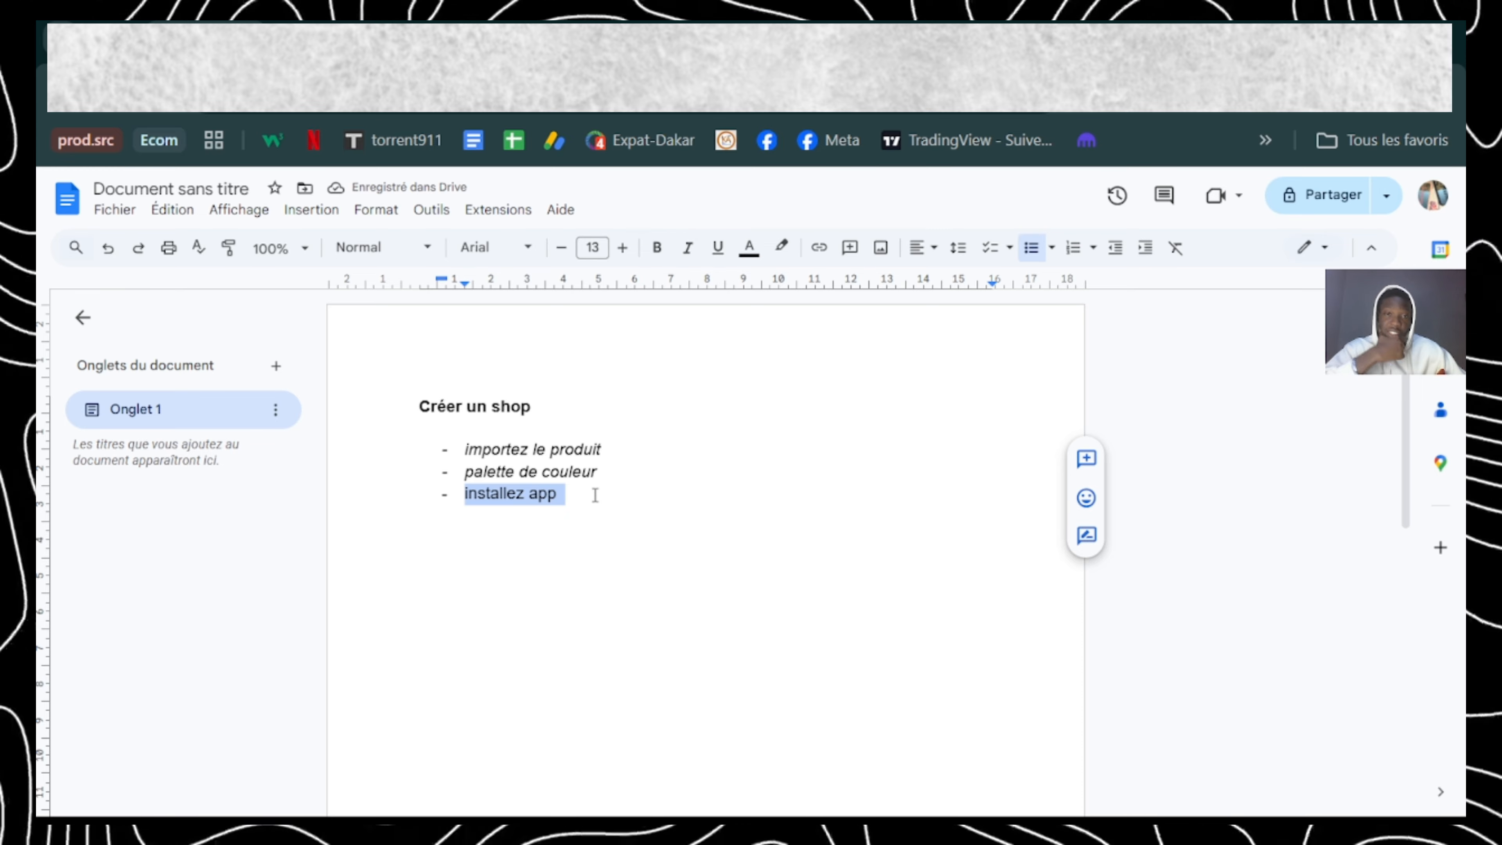
click(598, 44)
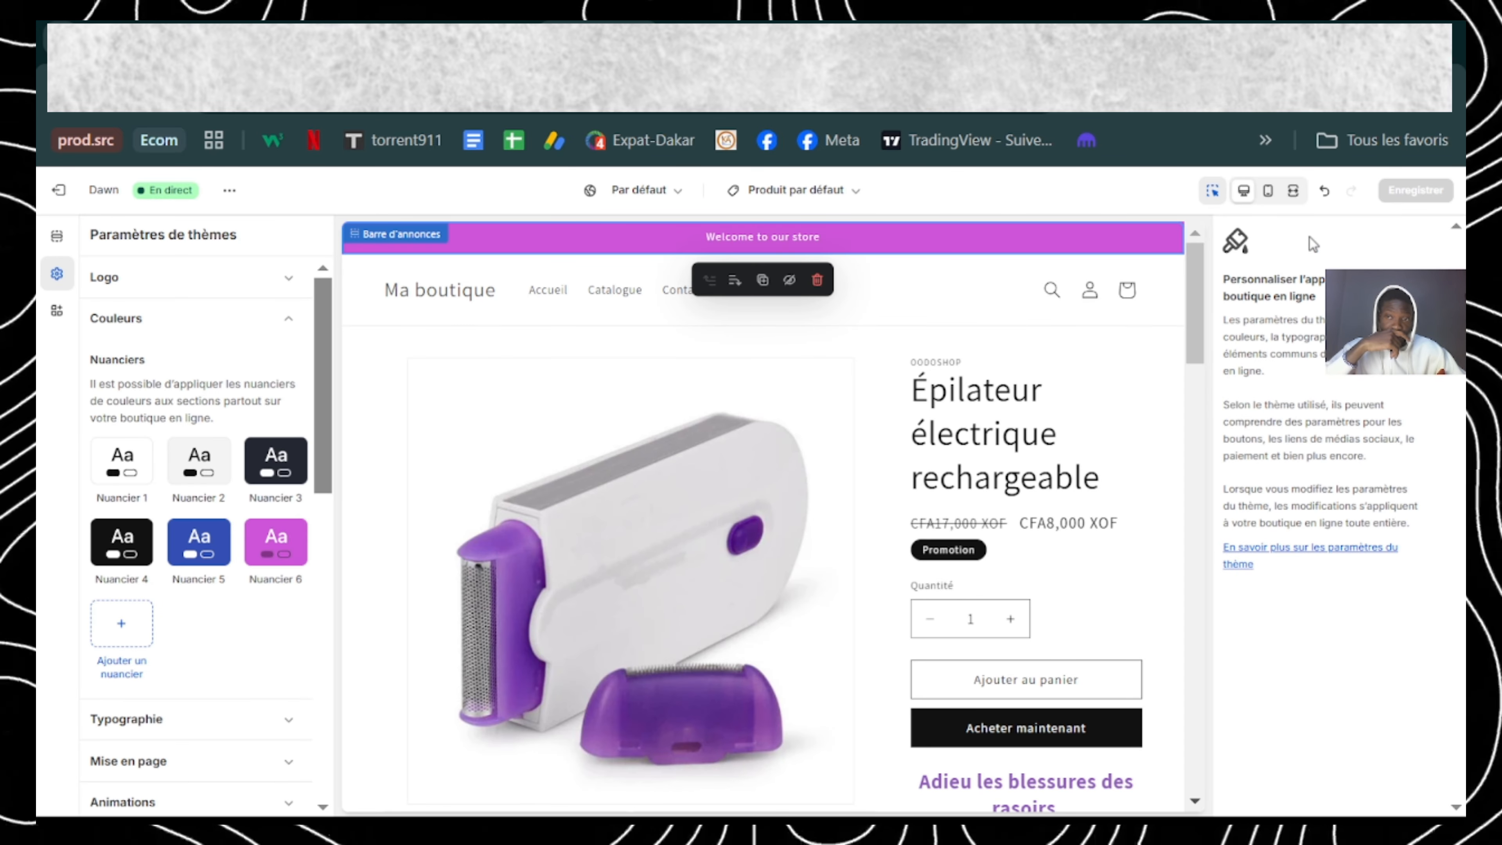
Step: Leave the theme editor and search for the app "easy sell" from the store's applications area
click(58, 190)
click(139, 624)
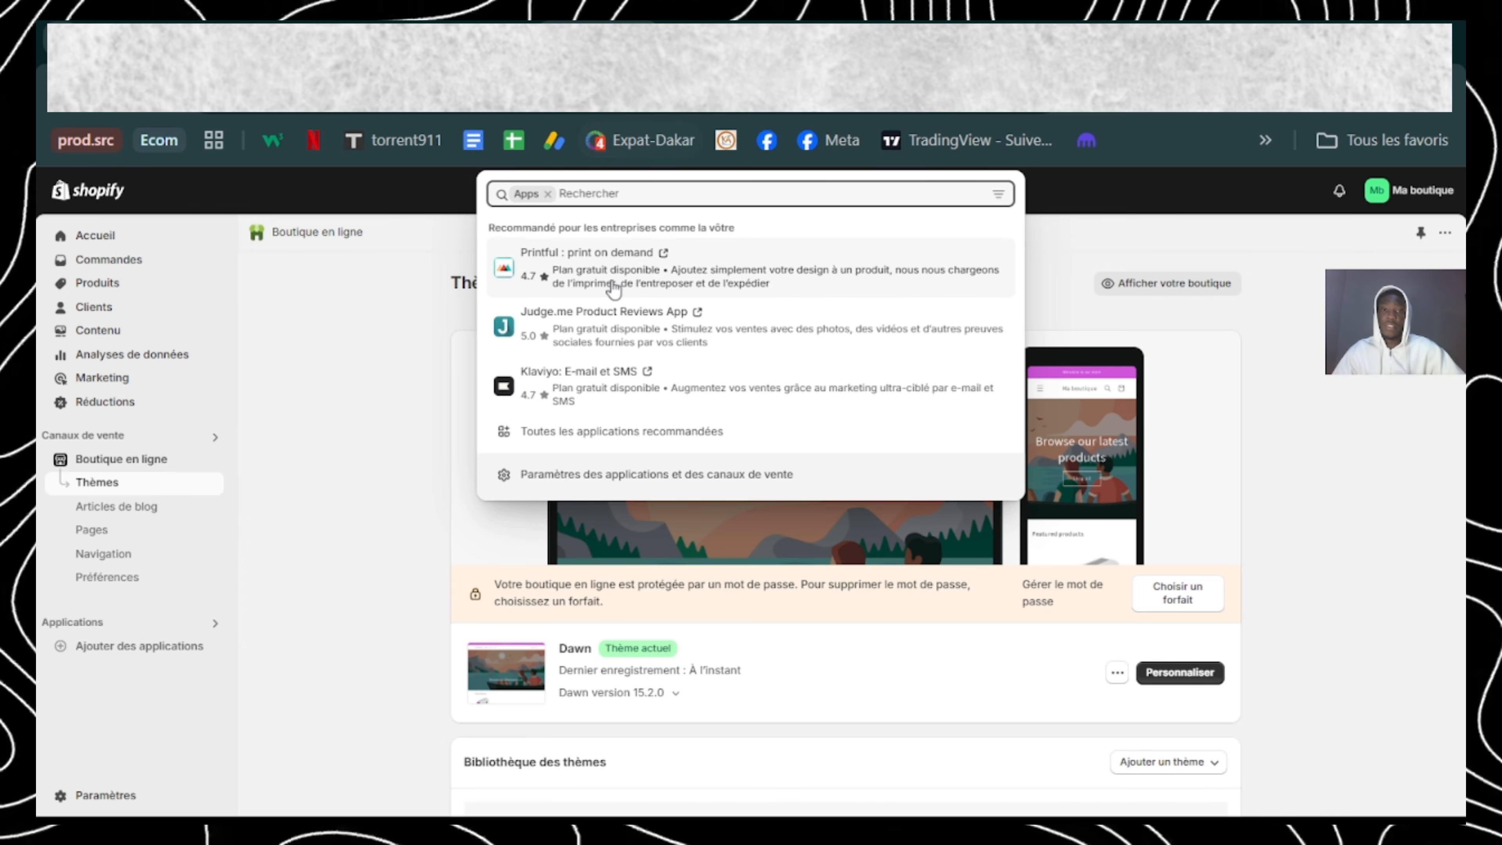
text(easy)
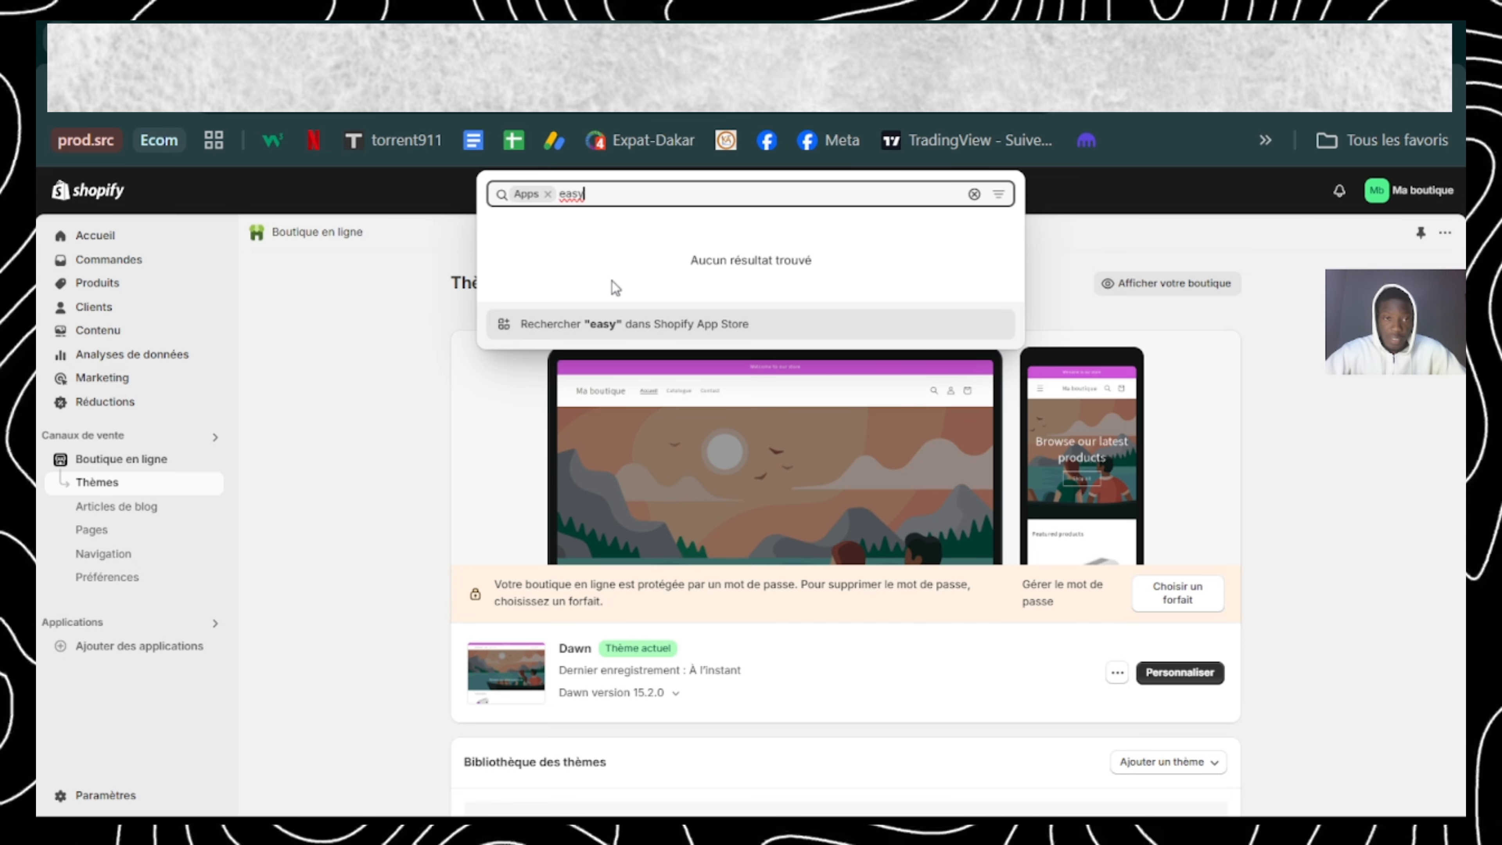
text( sell)
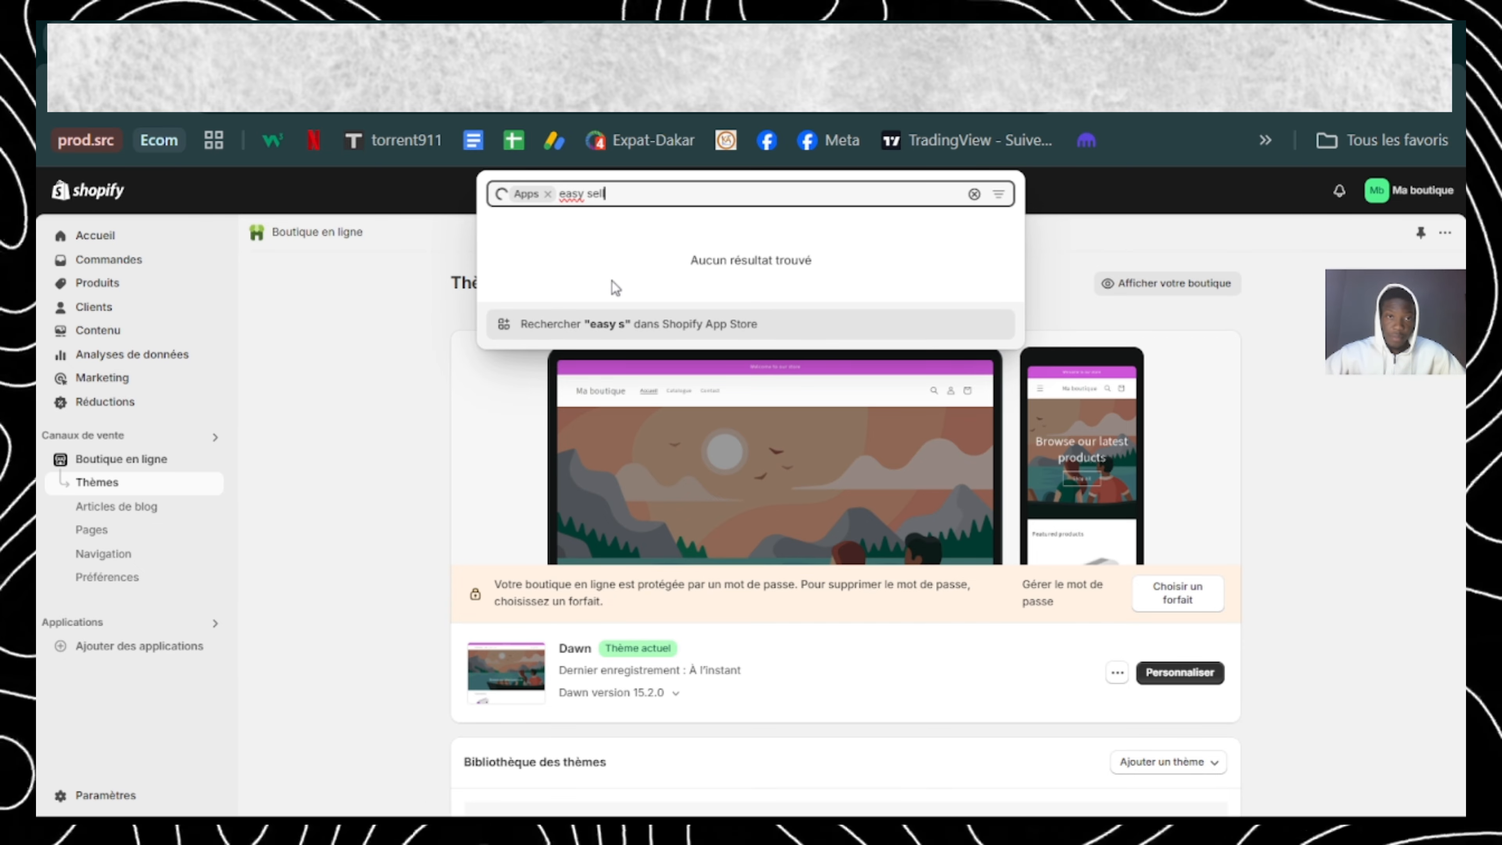
Step: Open the EasySell - COD Form & Upsells listing in the Shopify App Store and install the app on the store
click(573, 236)
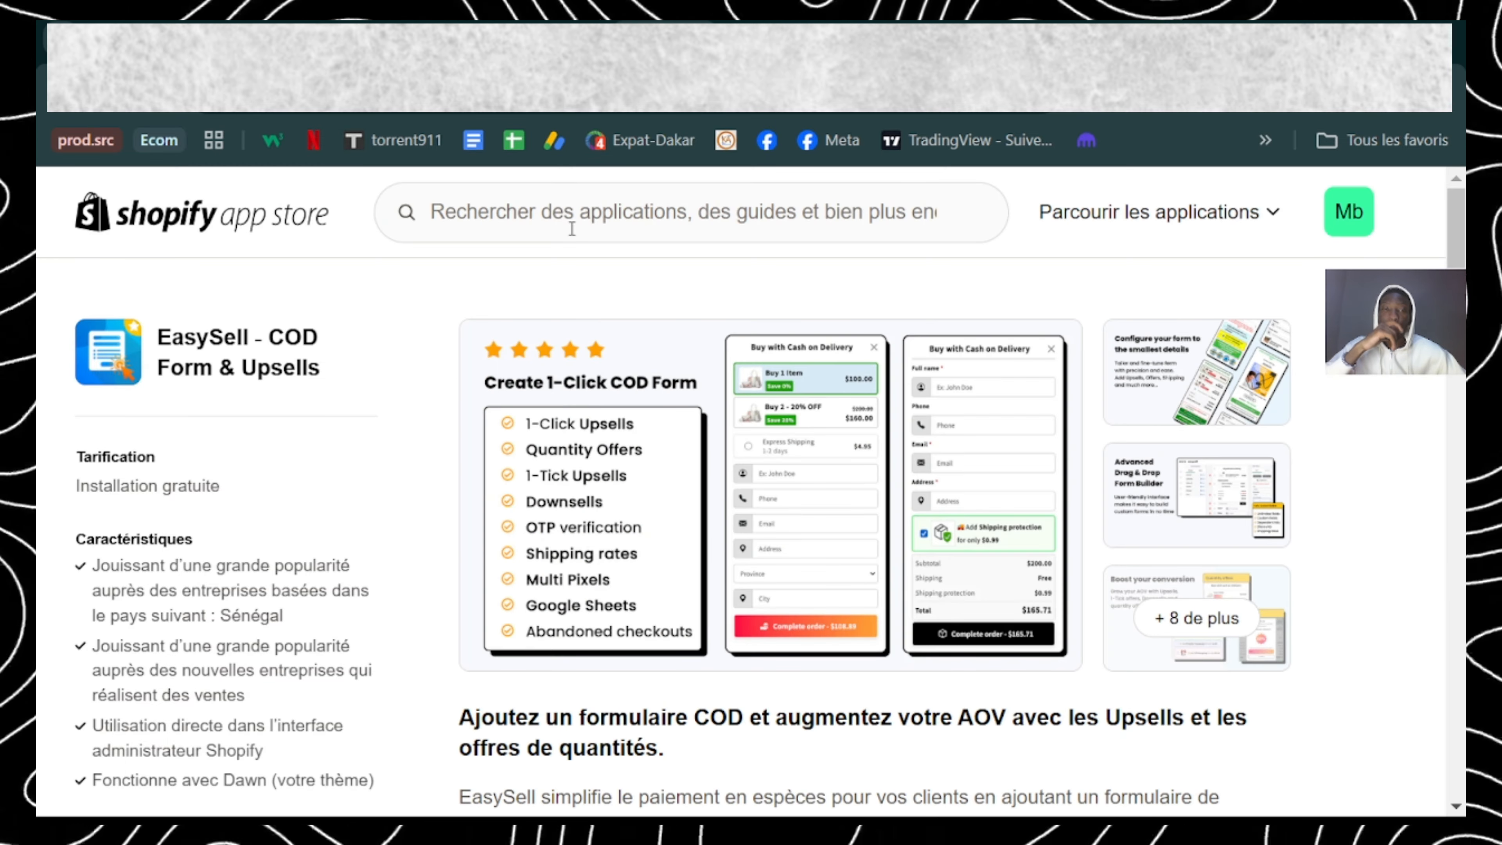
scroll(593, 431, down, 5)
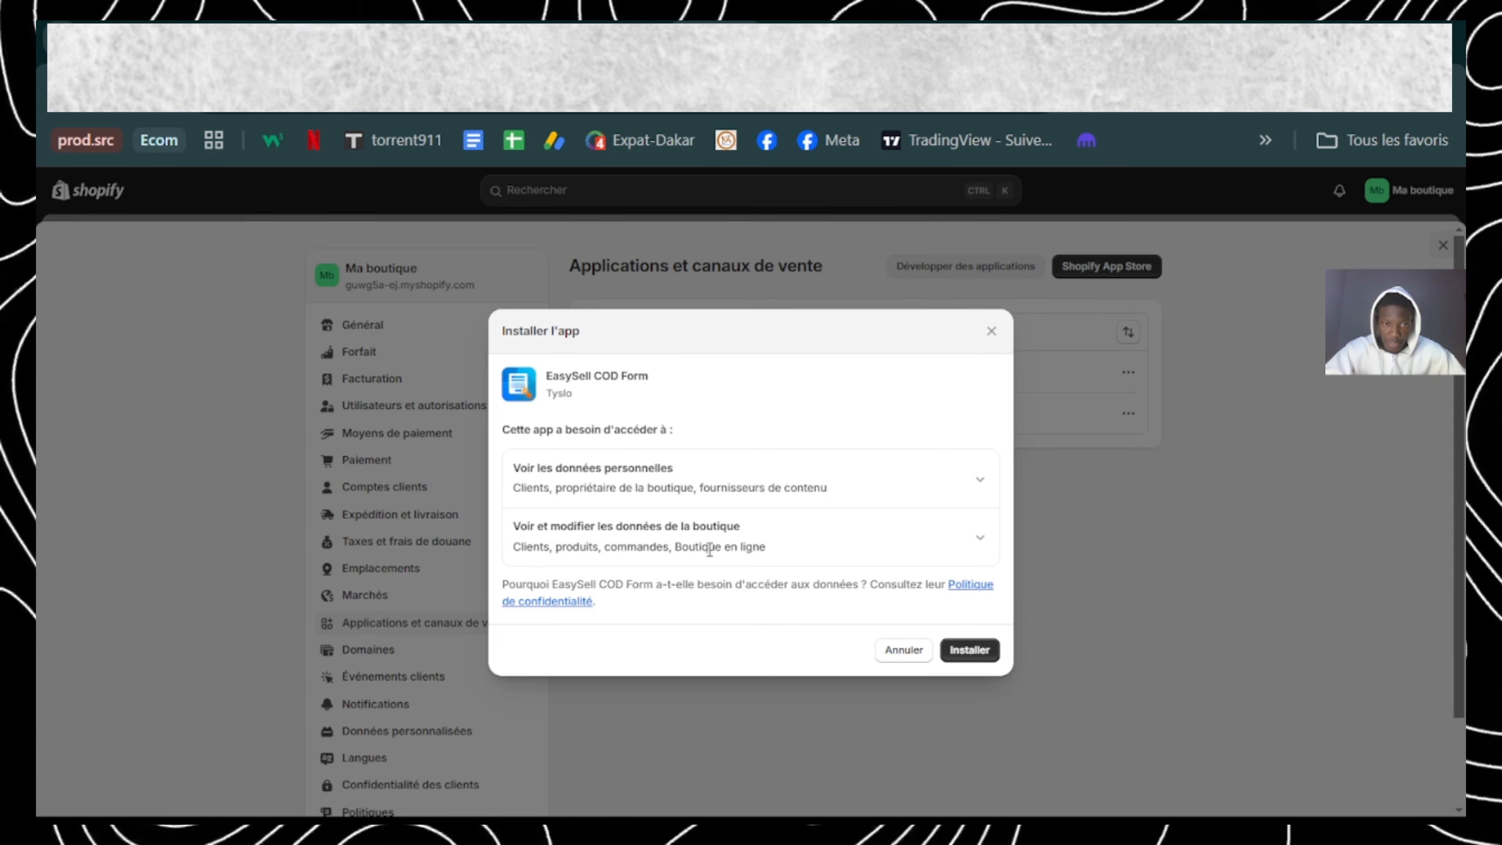
click(947, 650)
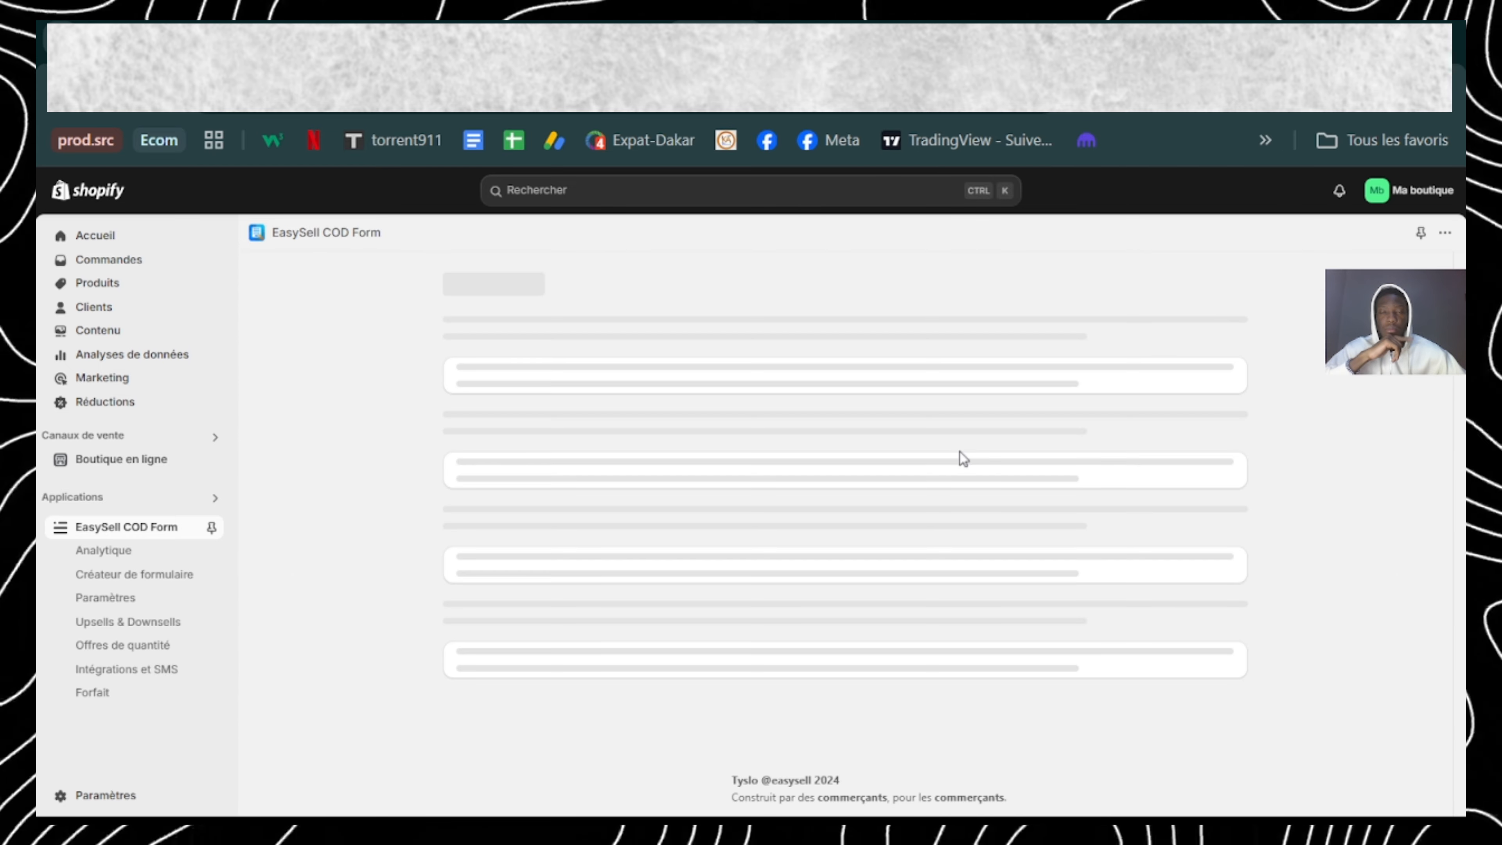
Step: Activate the EasySell COD Form app embed in the Dawn theme and save the theme
click(887, 540)
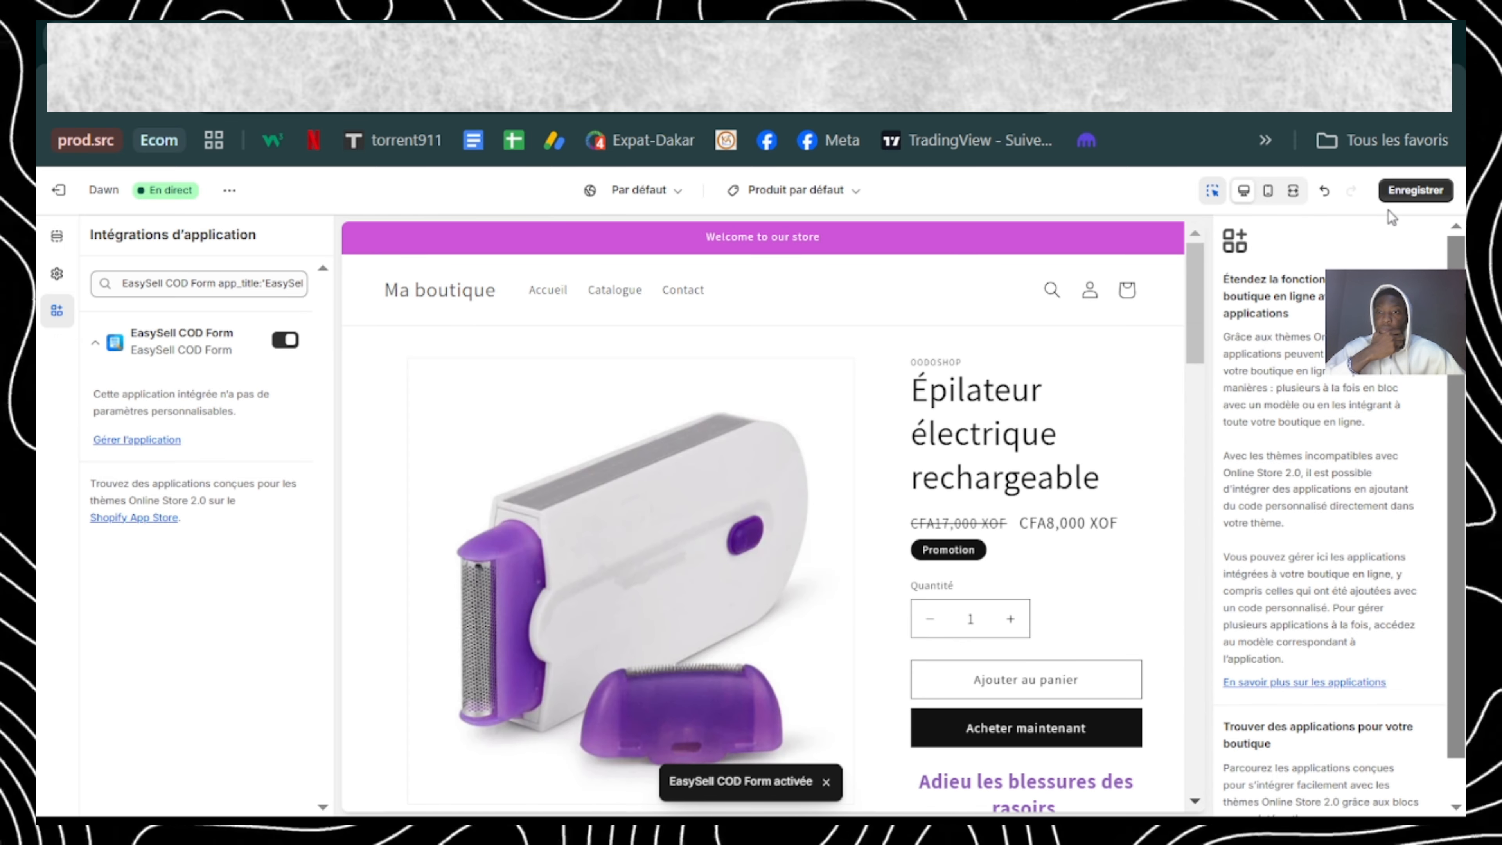
click(1403, 198)
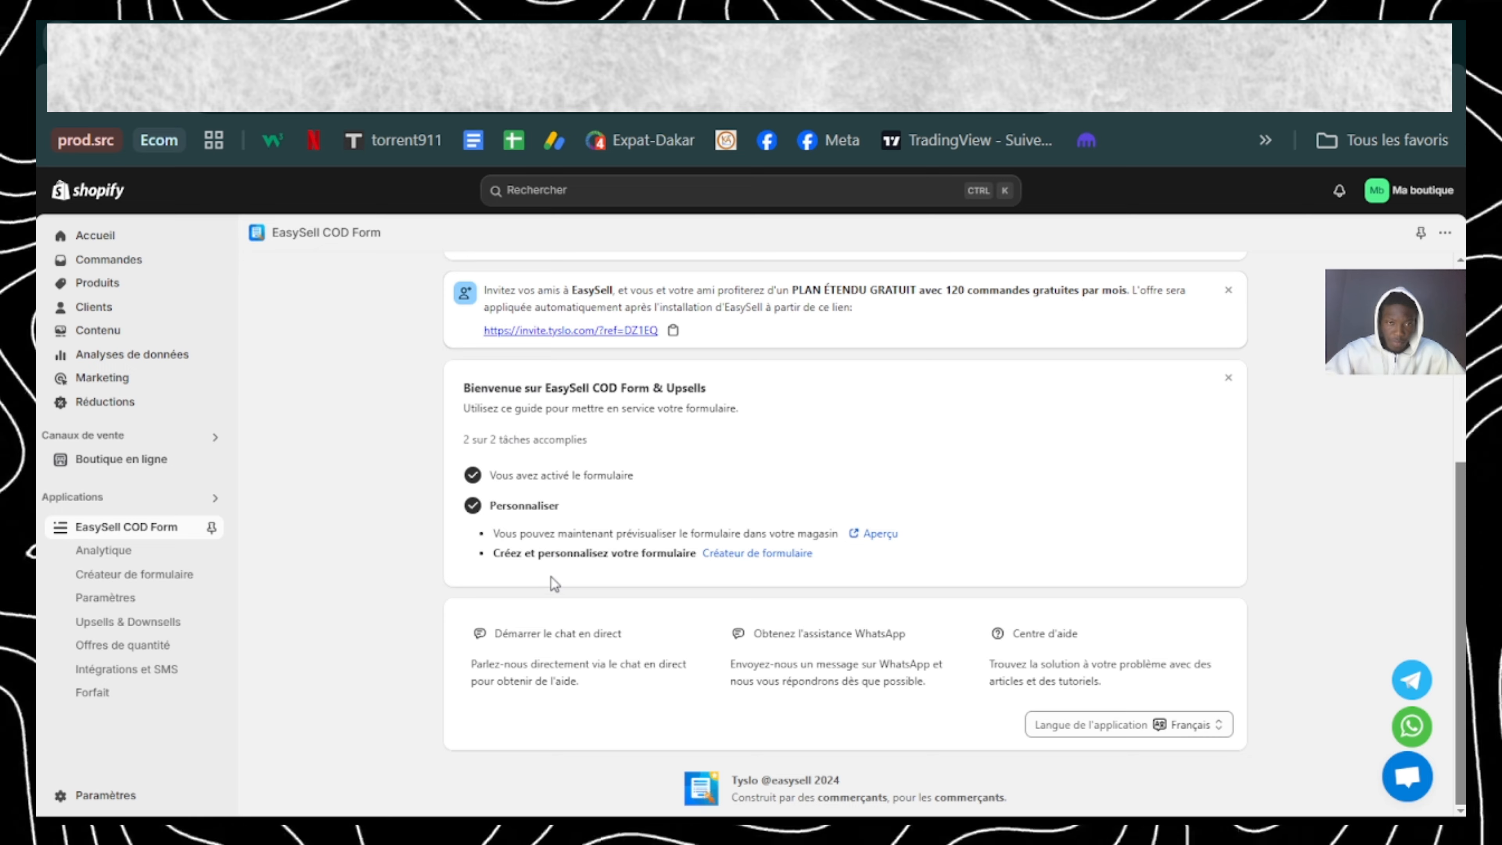
Step: Open the settings page of the EasySell COD Form app
scroll(552, 577, up, 3)
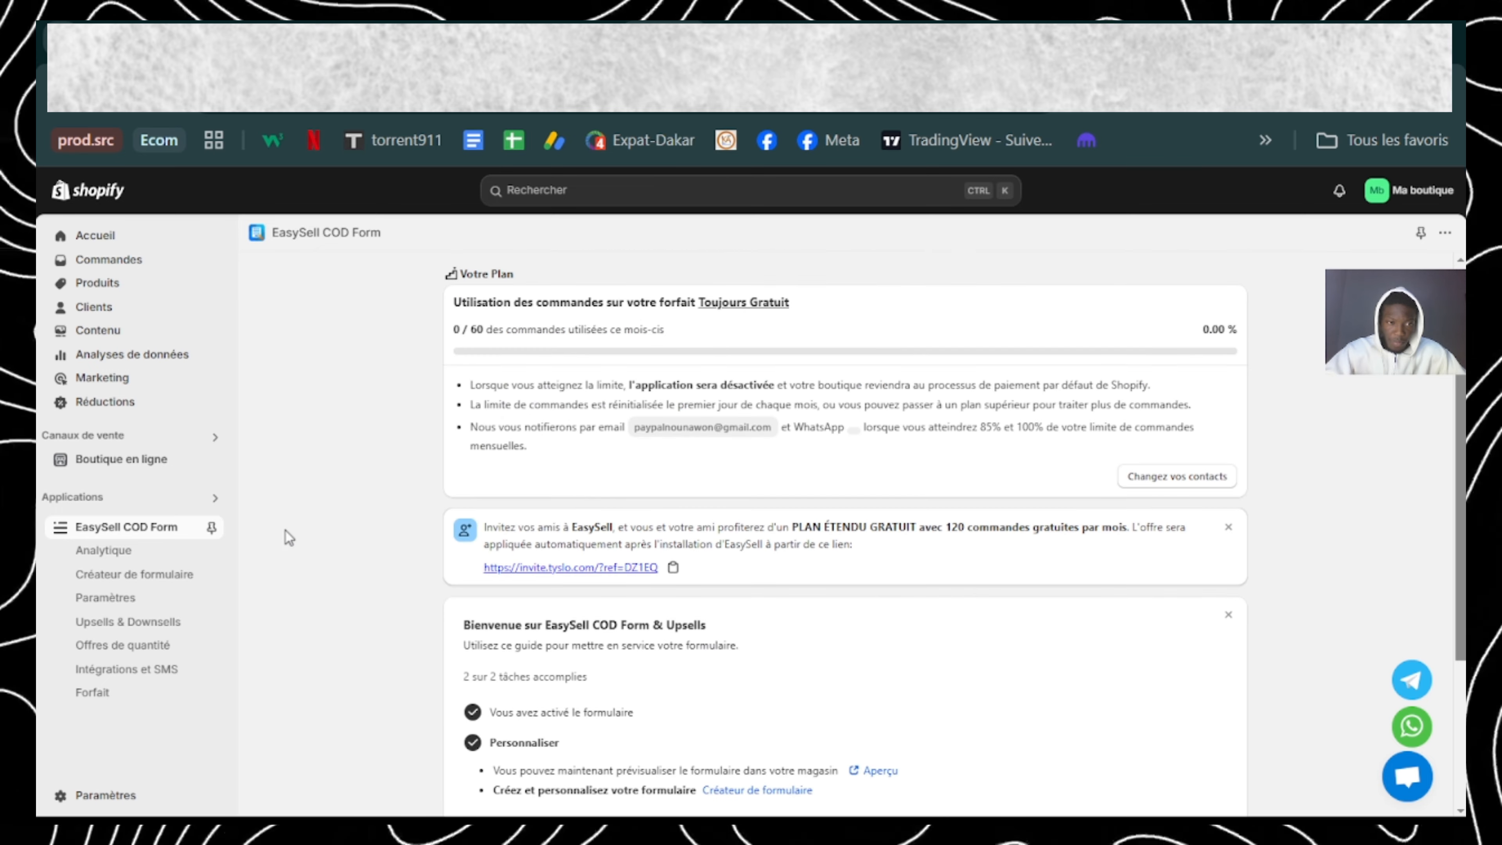
click(106, 599)
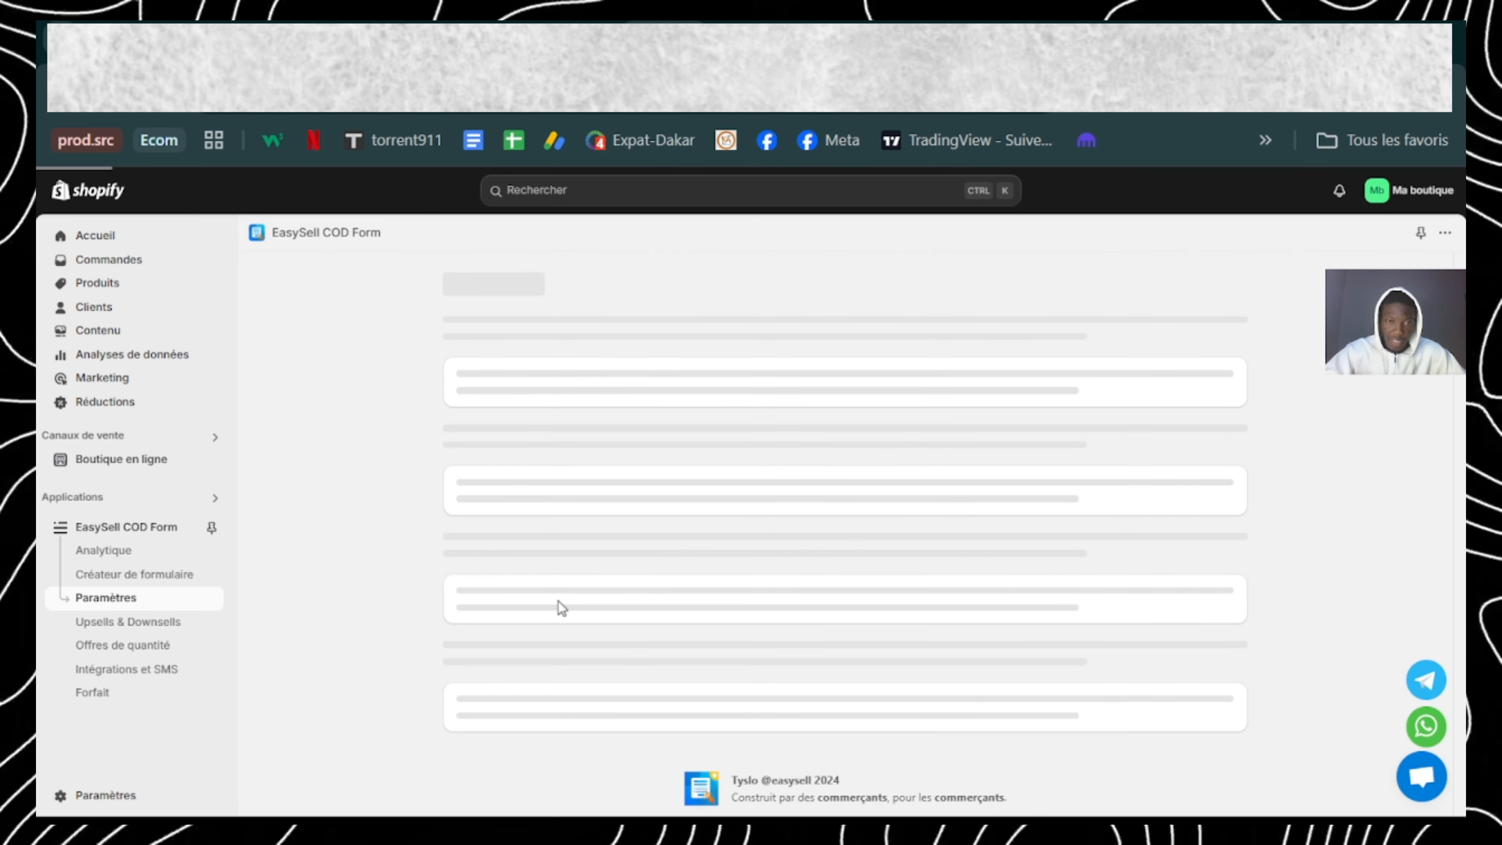
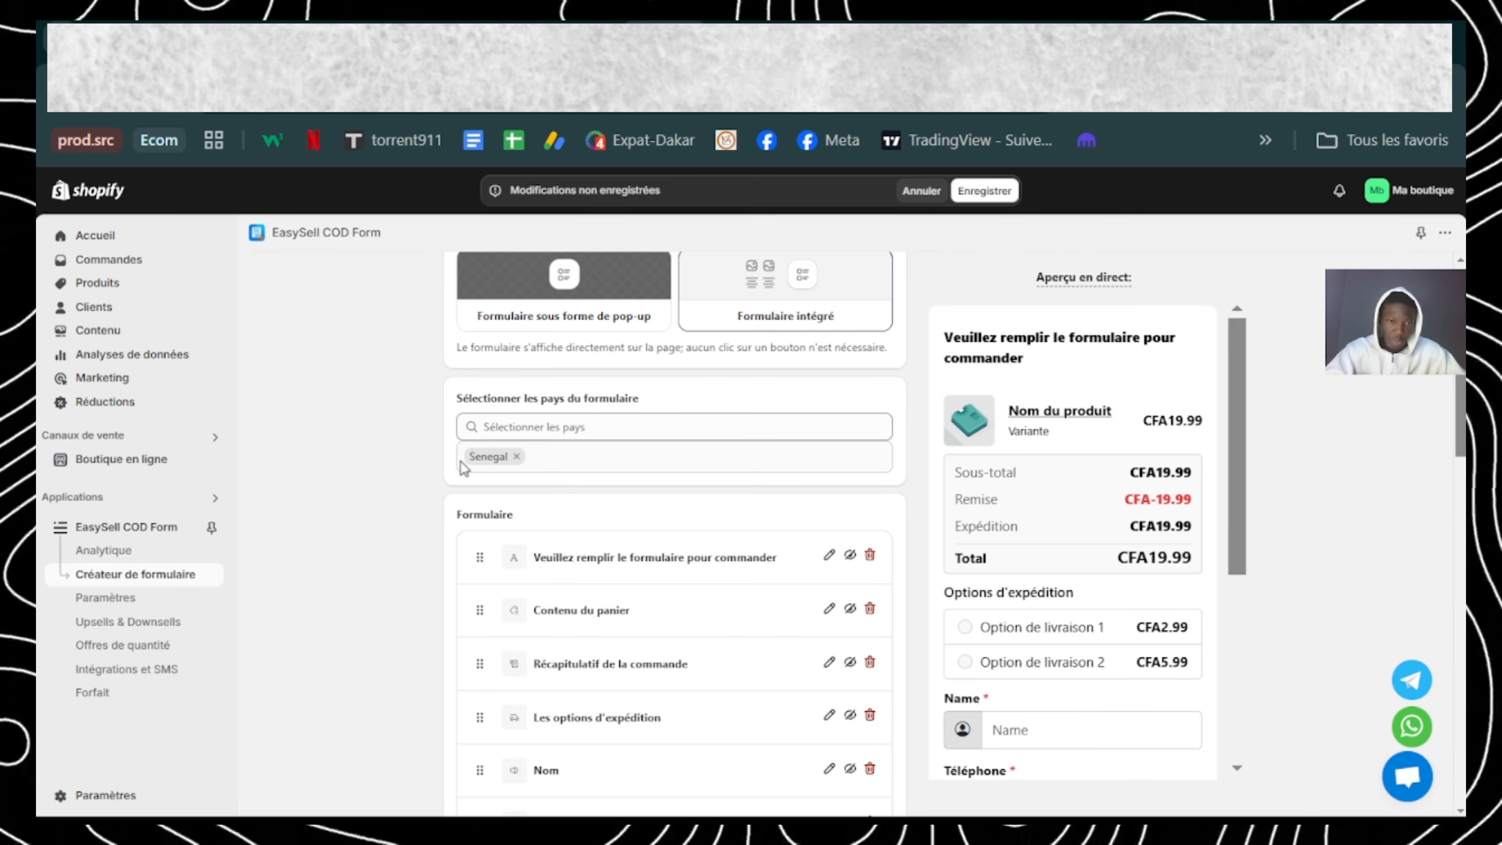
Step: Set the form title "Veuillez remplir le formulaire pour commander" to red text #ff0000 with centred alignment
scroll(464, 468, down, 1)
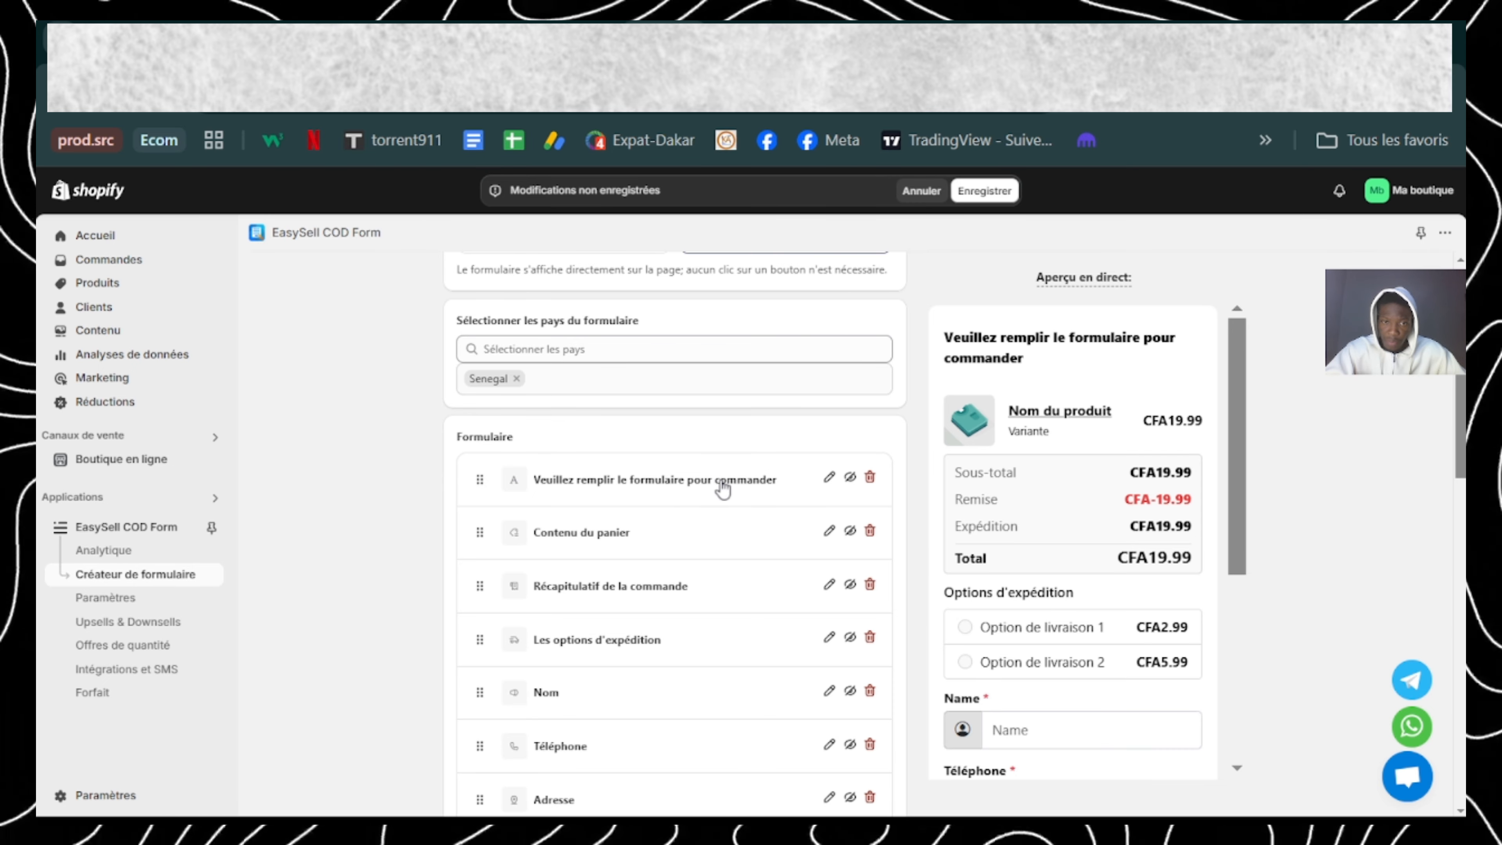
click(829, 477)
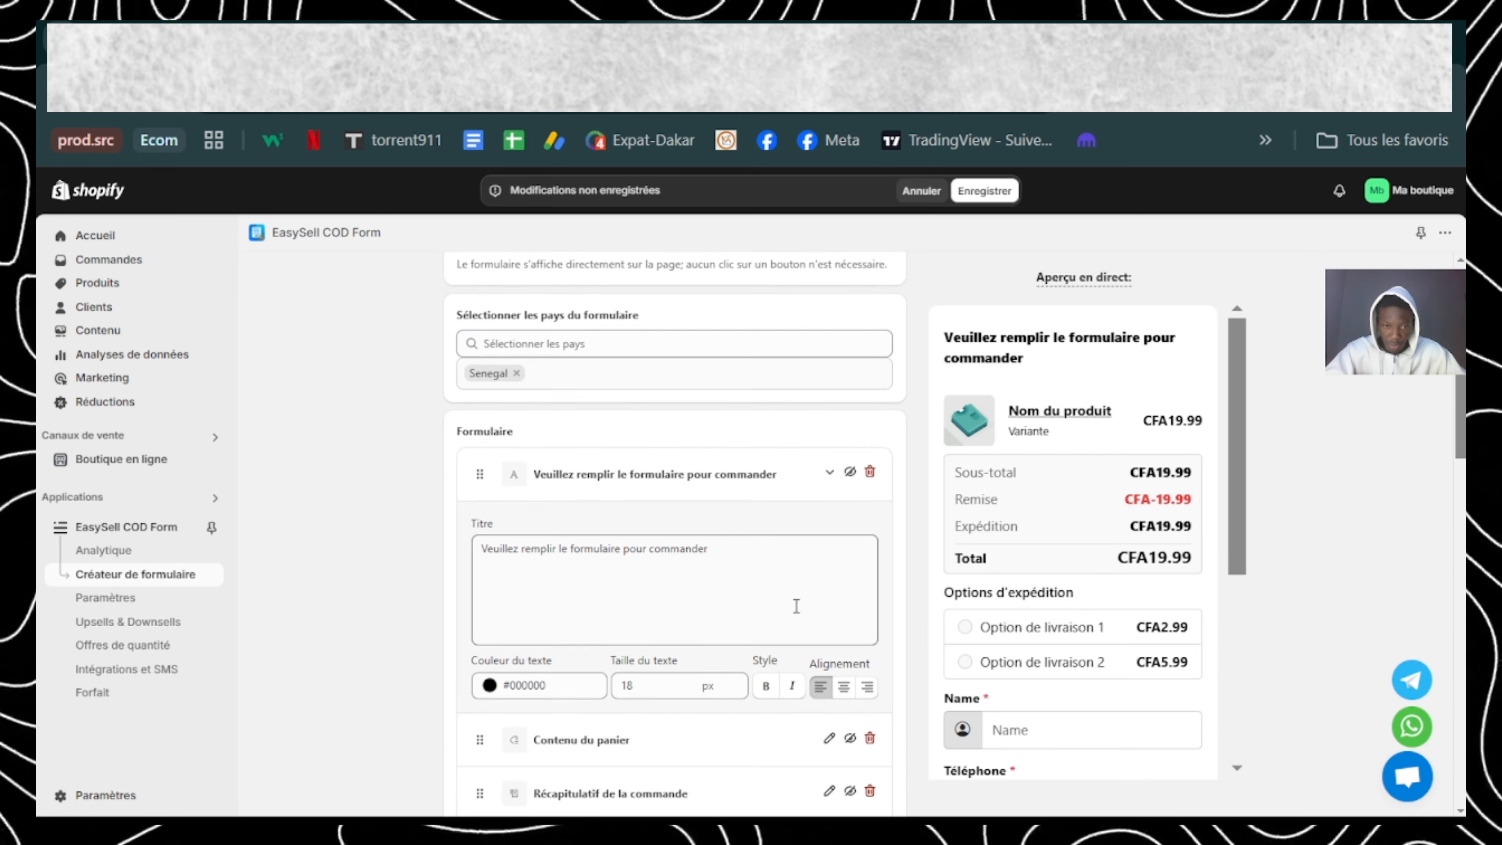
scroll(797, 606, down, 1)
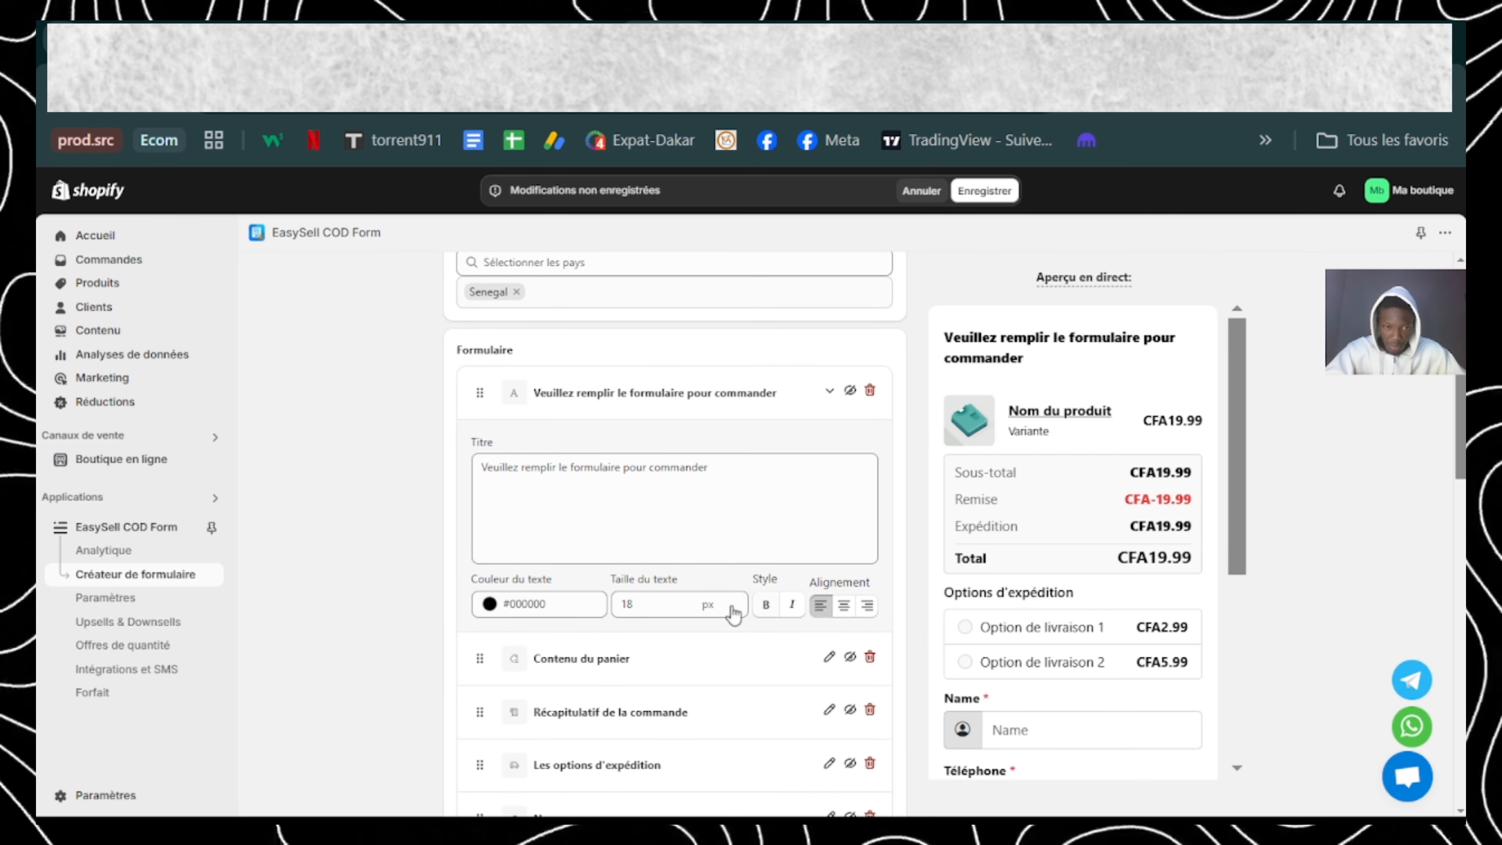
click(490, 610)
drag(526, 641, 601, 620)
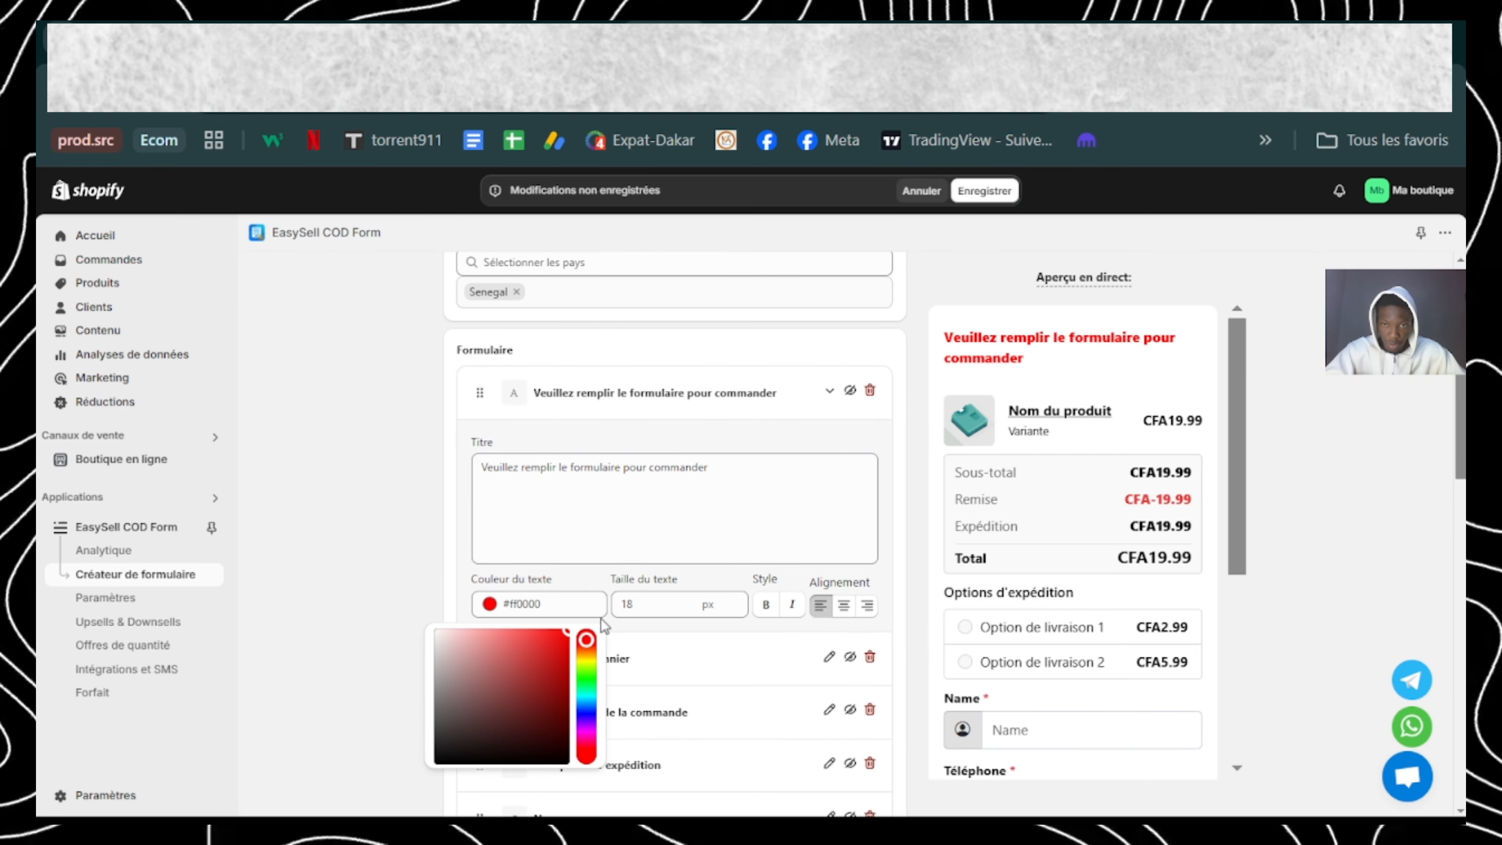
click(601, 620)
click(844, 606)
click(830, 390)
Step: Hide the "Récapitulatif de la commande" block from the order form
scroll(769, 473, down, 2)
click(850, 339)
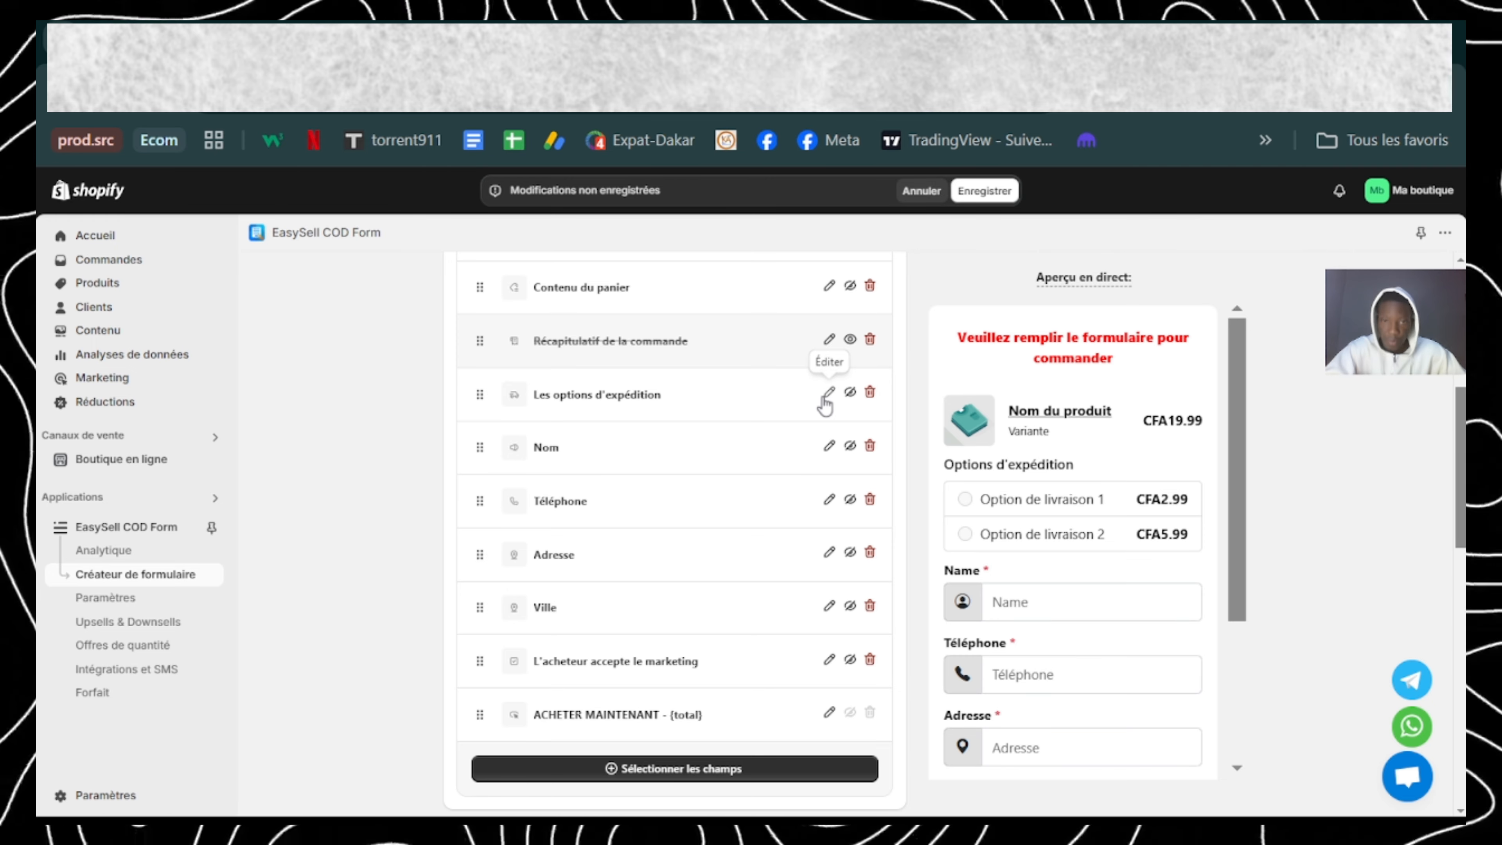
Step: Set the placeholder of the form's Nom field to "Nom" and close the field's settings
scroll(794, 448, down, 1)
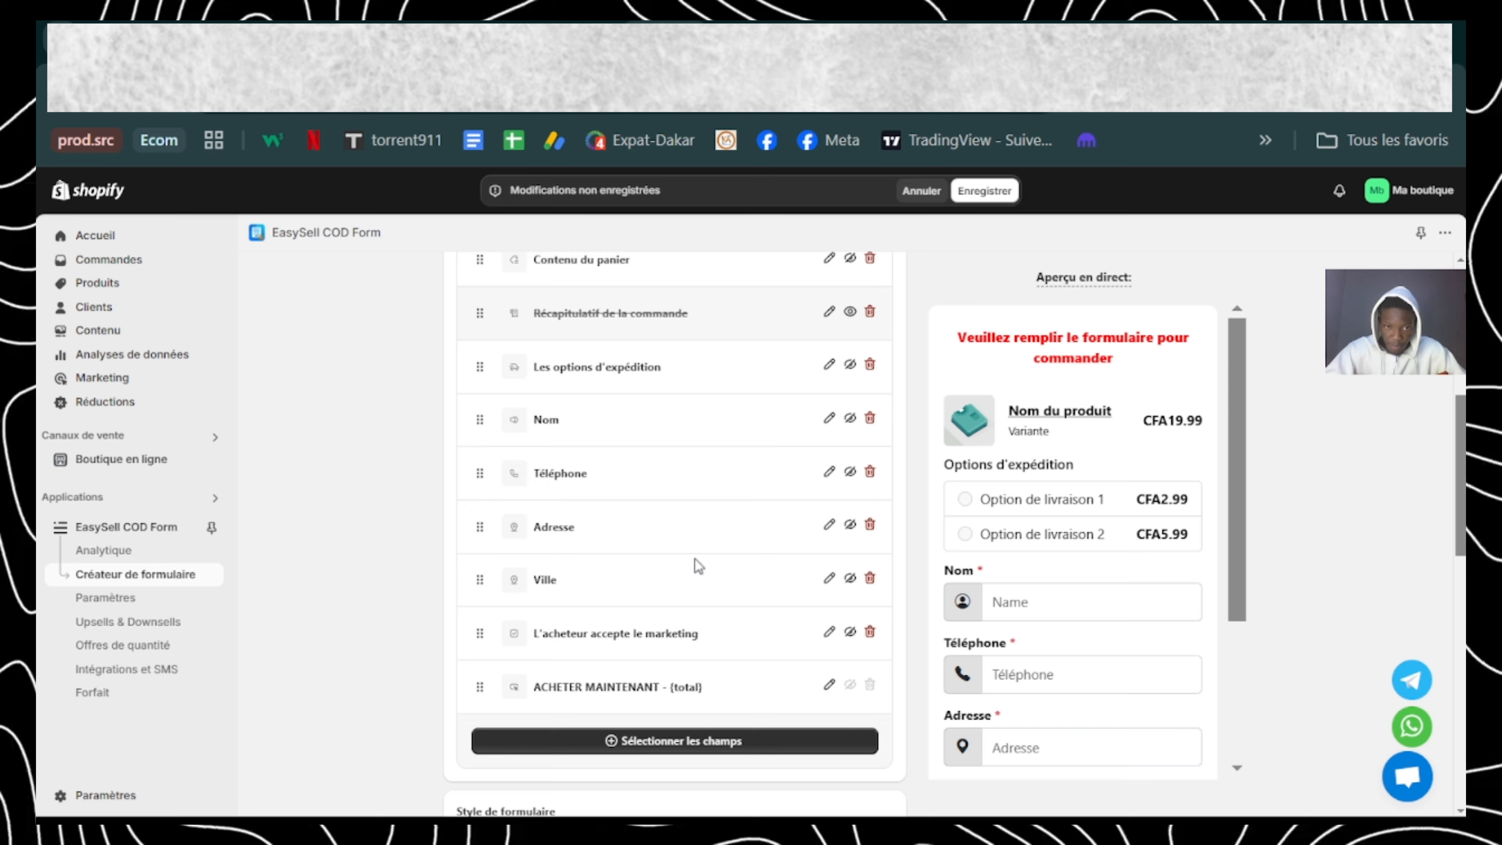
click(830, 526)
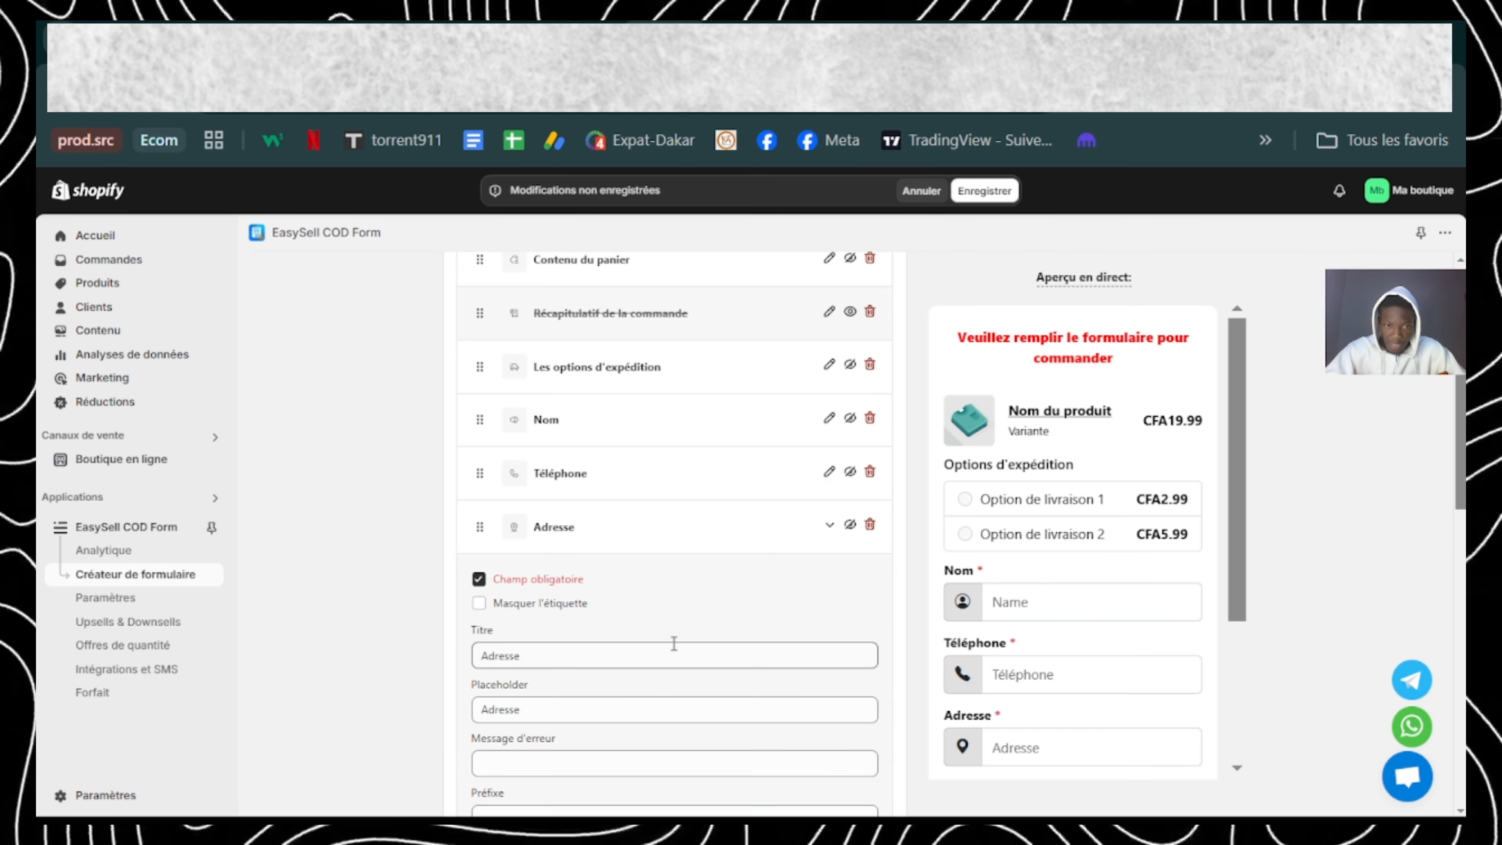
click(608, 655)
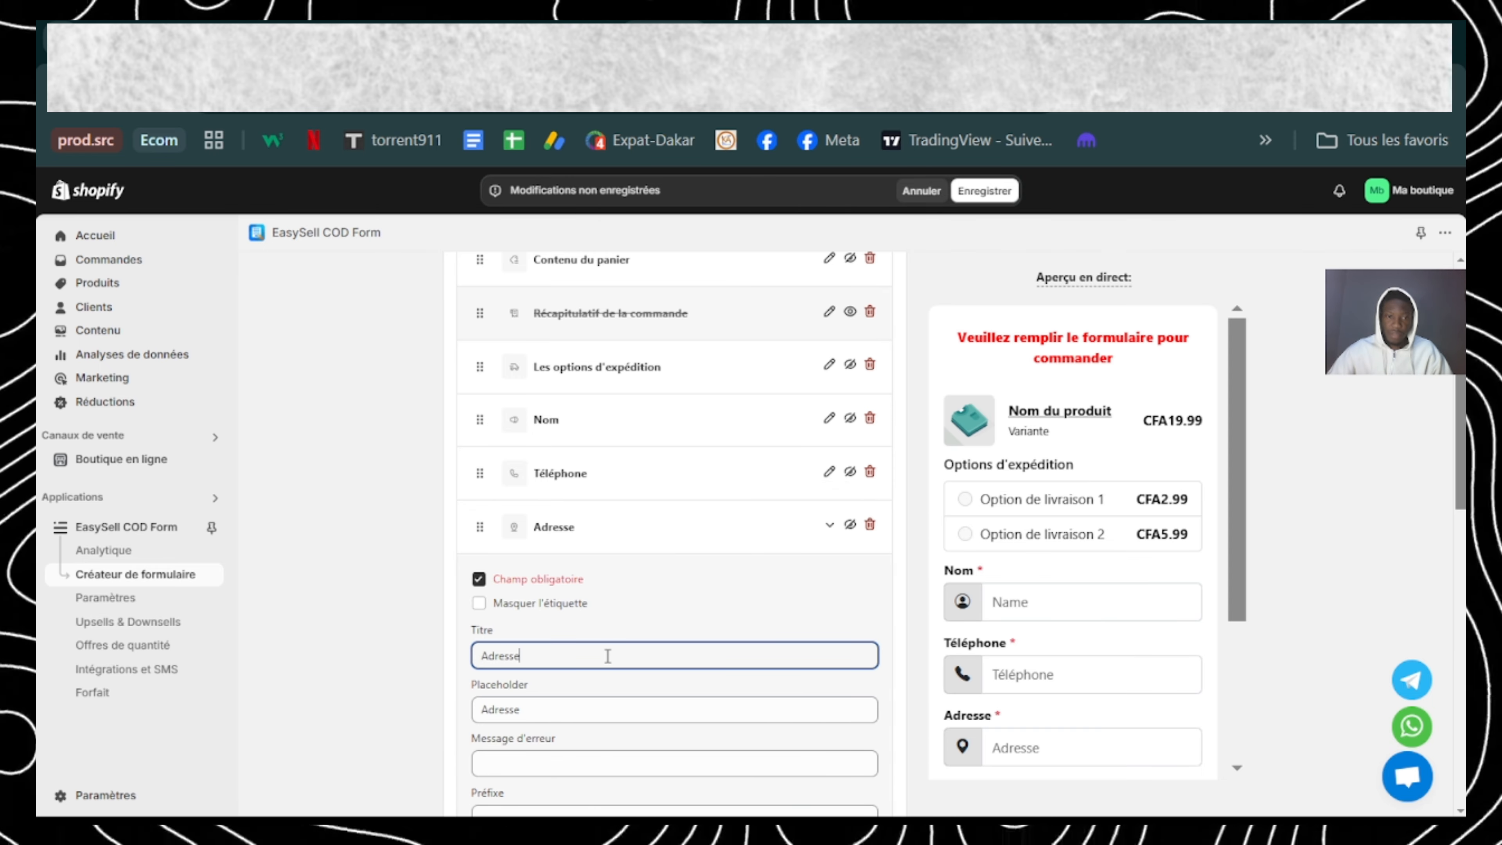
click(830, 418)
drag(594, 607, 493, 605)
text(om)
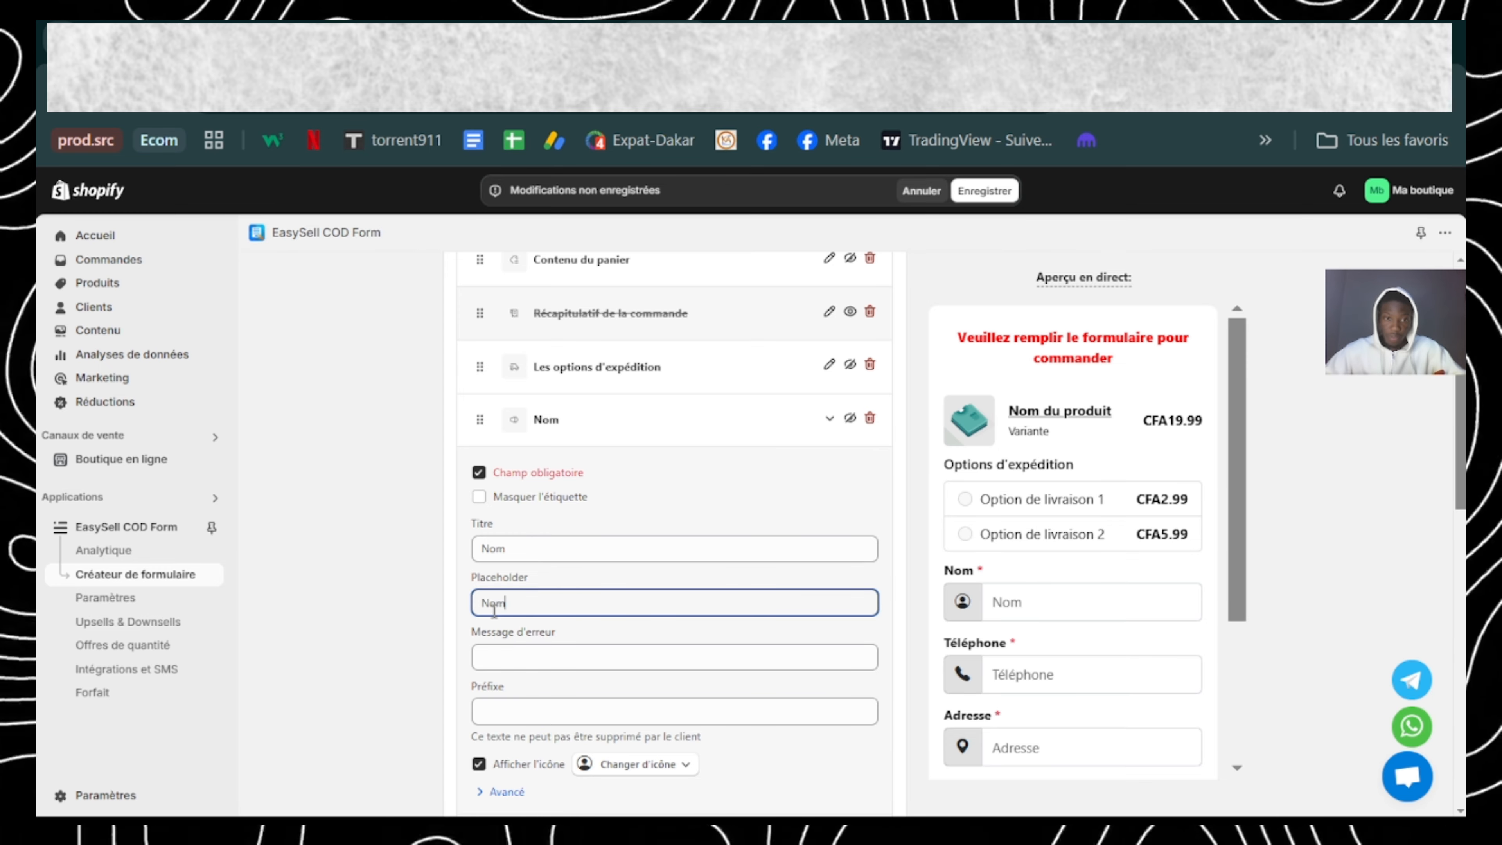
click(829, 420)
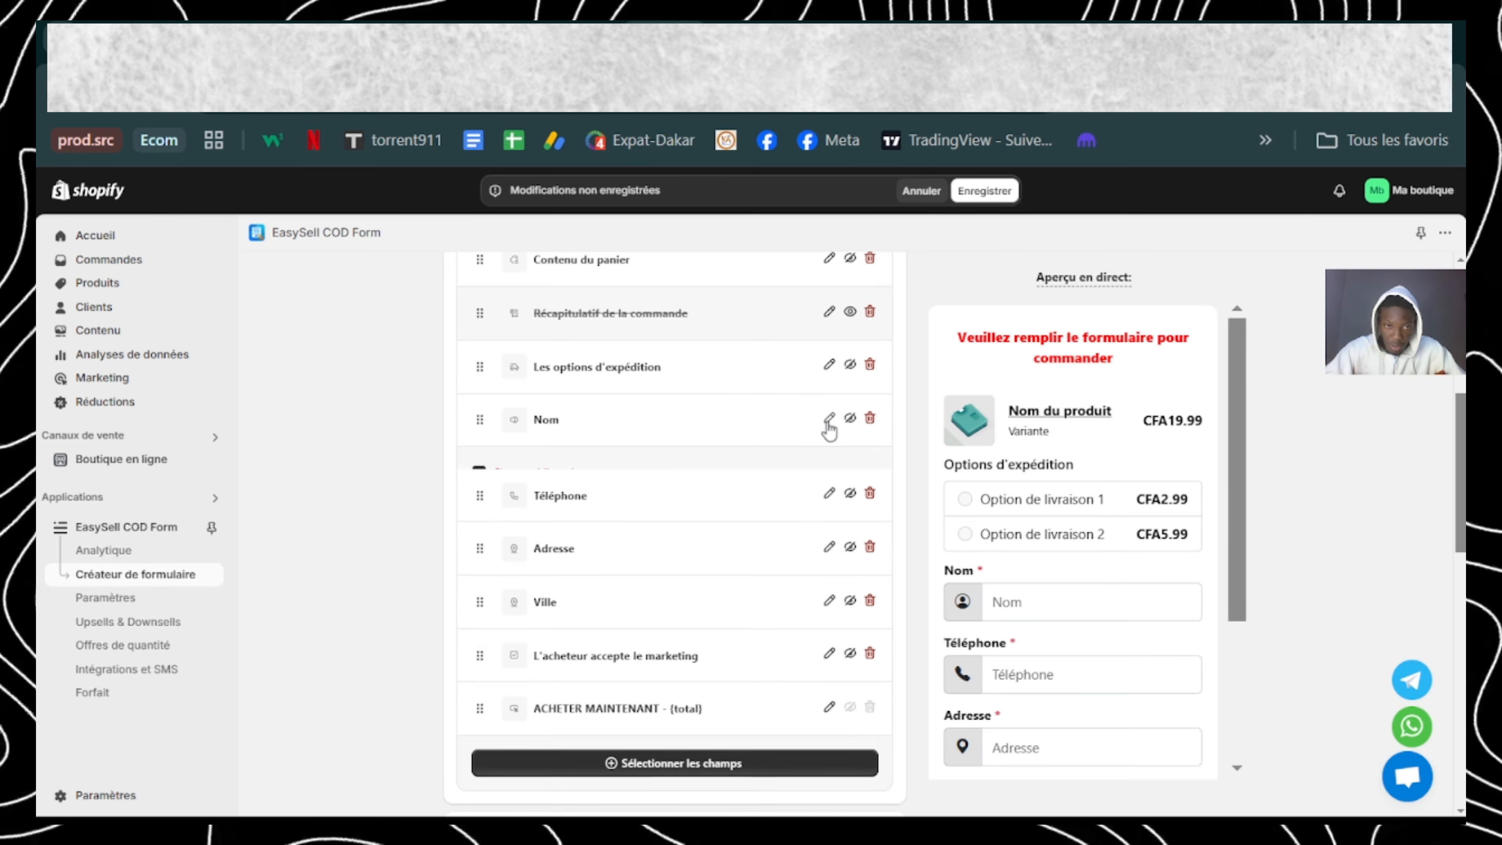
Step: Change the Adresse field's placeholder to "Adresse de livraison" and close its settings
click(828, 527)
click(521, 709)
text(de livraison)
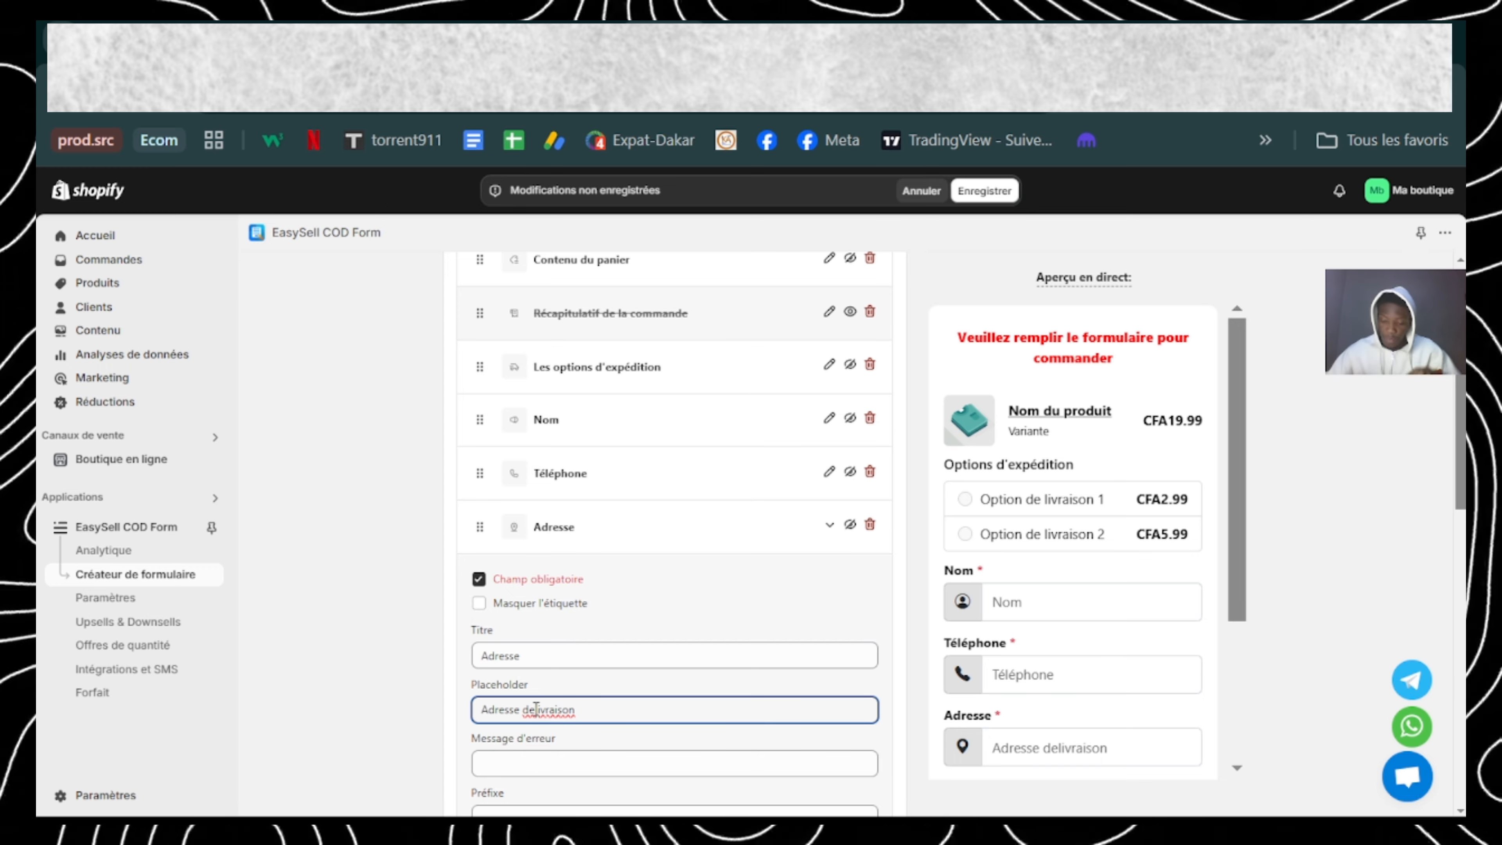
click(536, 709)
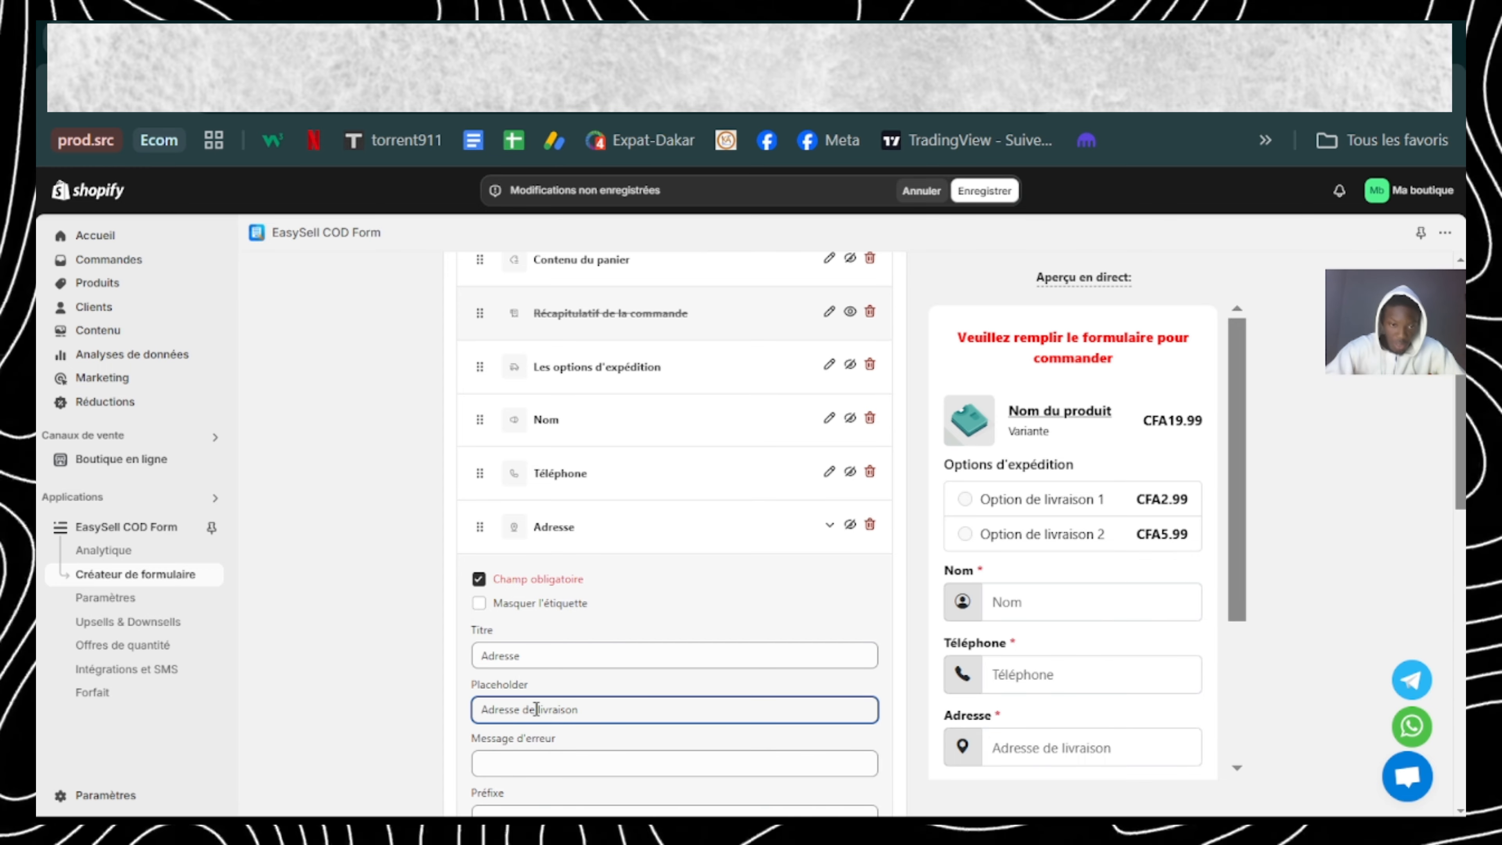
scroll(606, 709, down, 2)
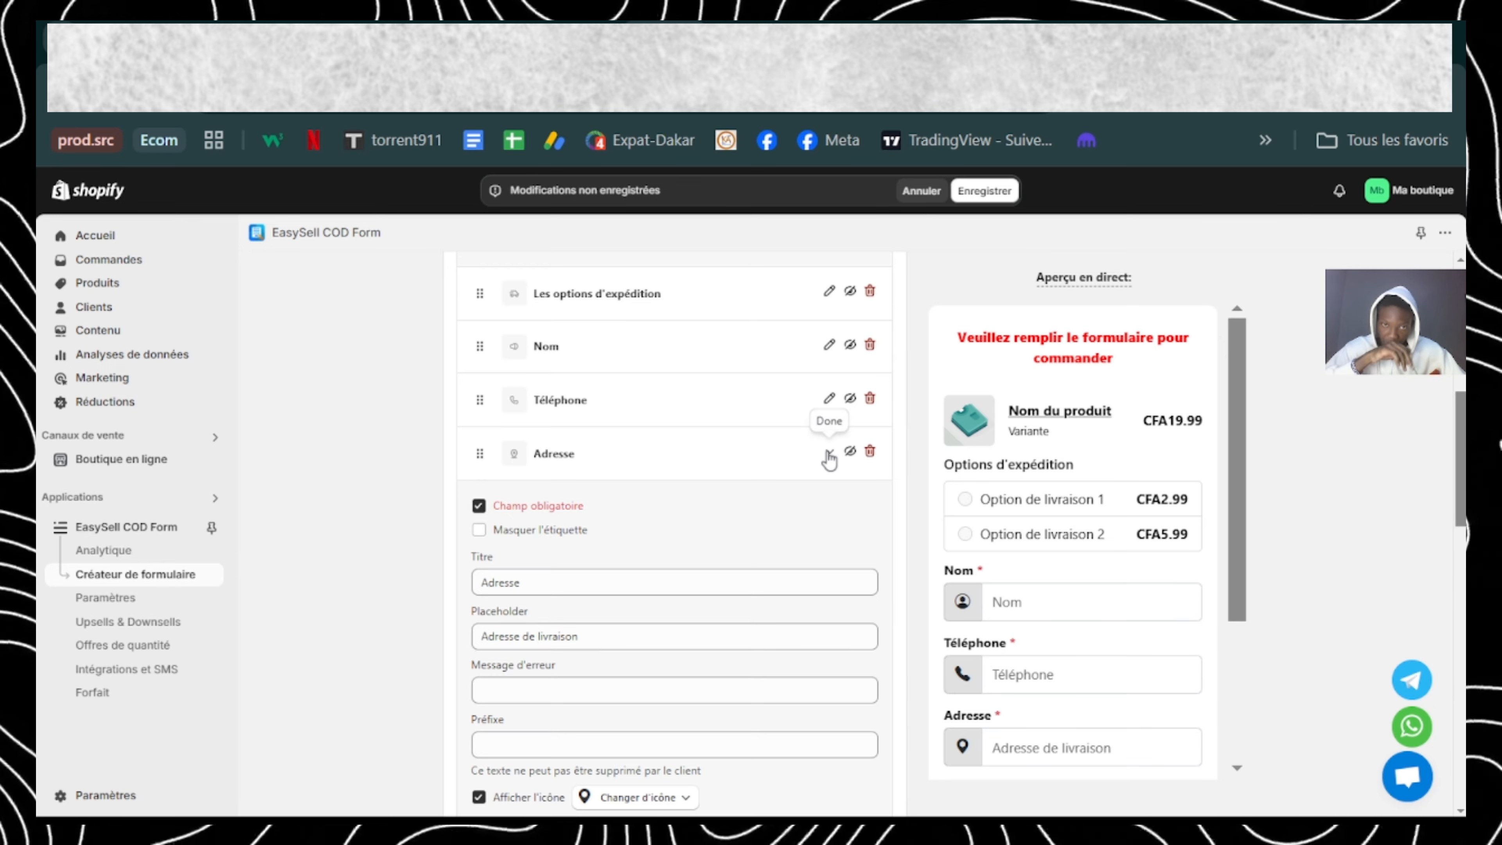
click(823, 453)
Step: Hide the Ville field from the order form
scroll(705, 523, down, 1)
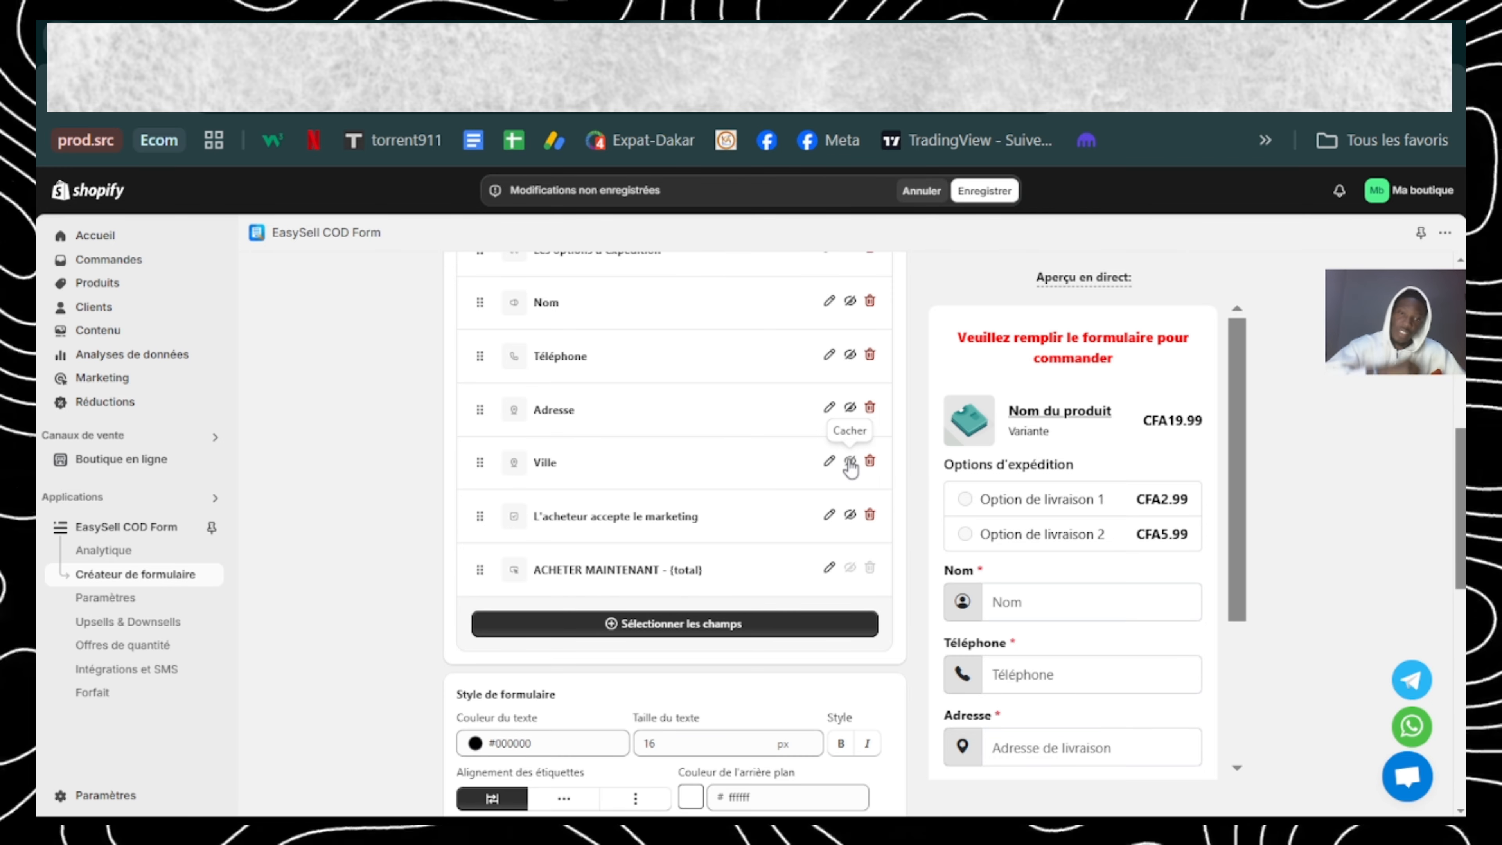
click(850, 463)
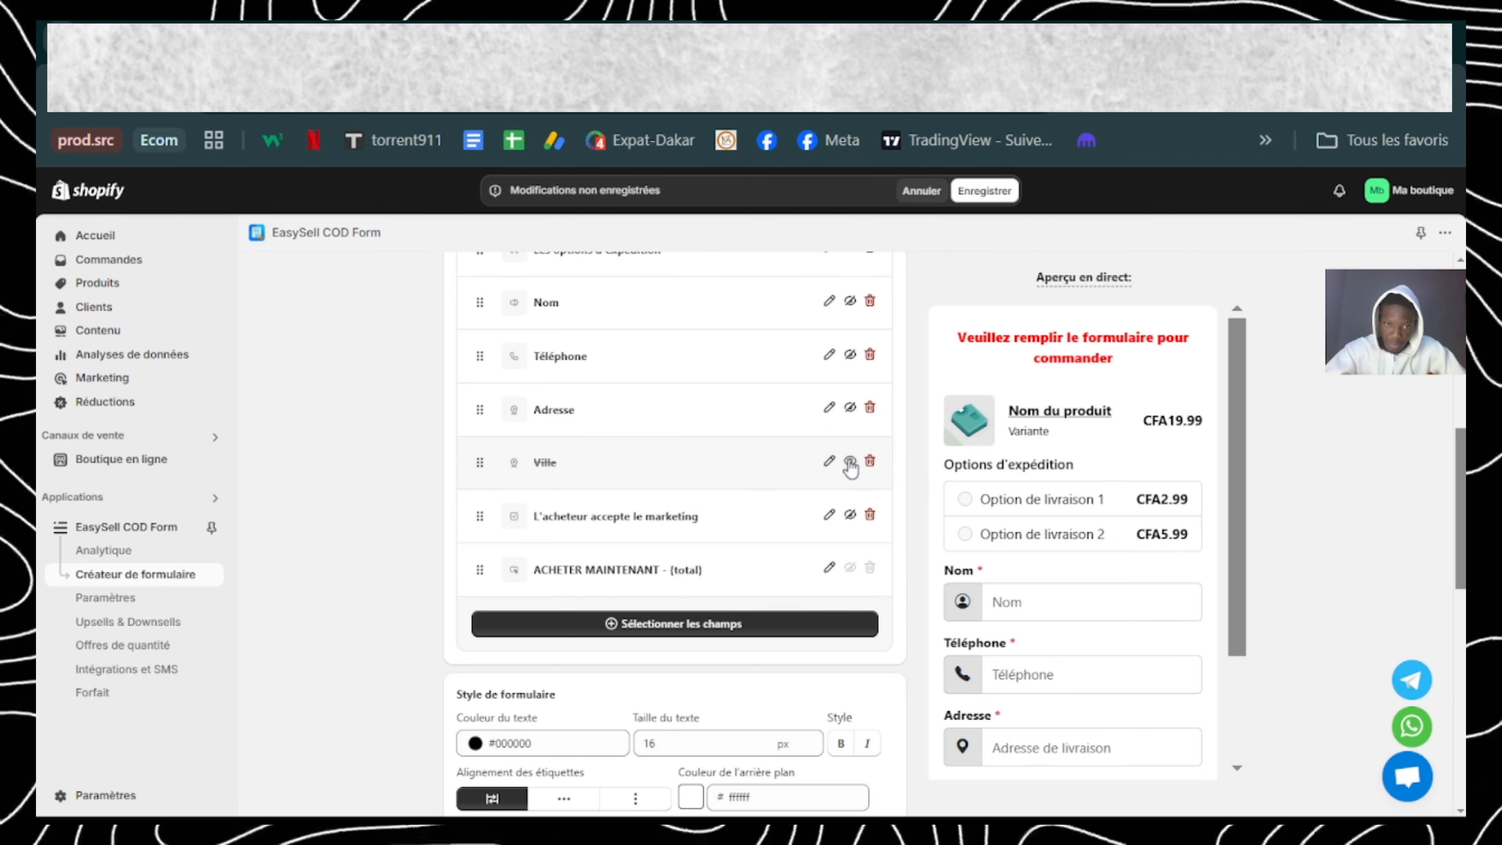
Step: Replace the text of the "L'acheteur accepte le marketing" checkbox with "Je confirme que je suis pret a recevoir ma commande!"
scroll(850, 467, down, 2)
scroll(1130, 552, down, 3)
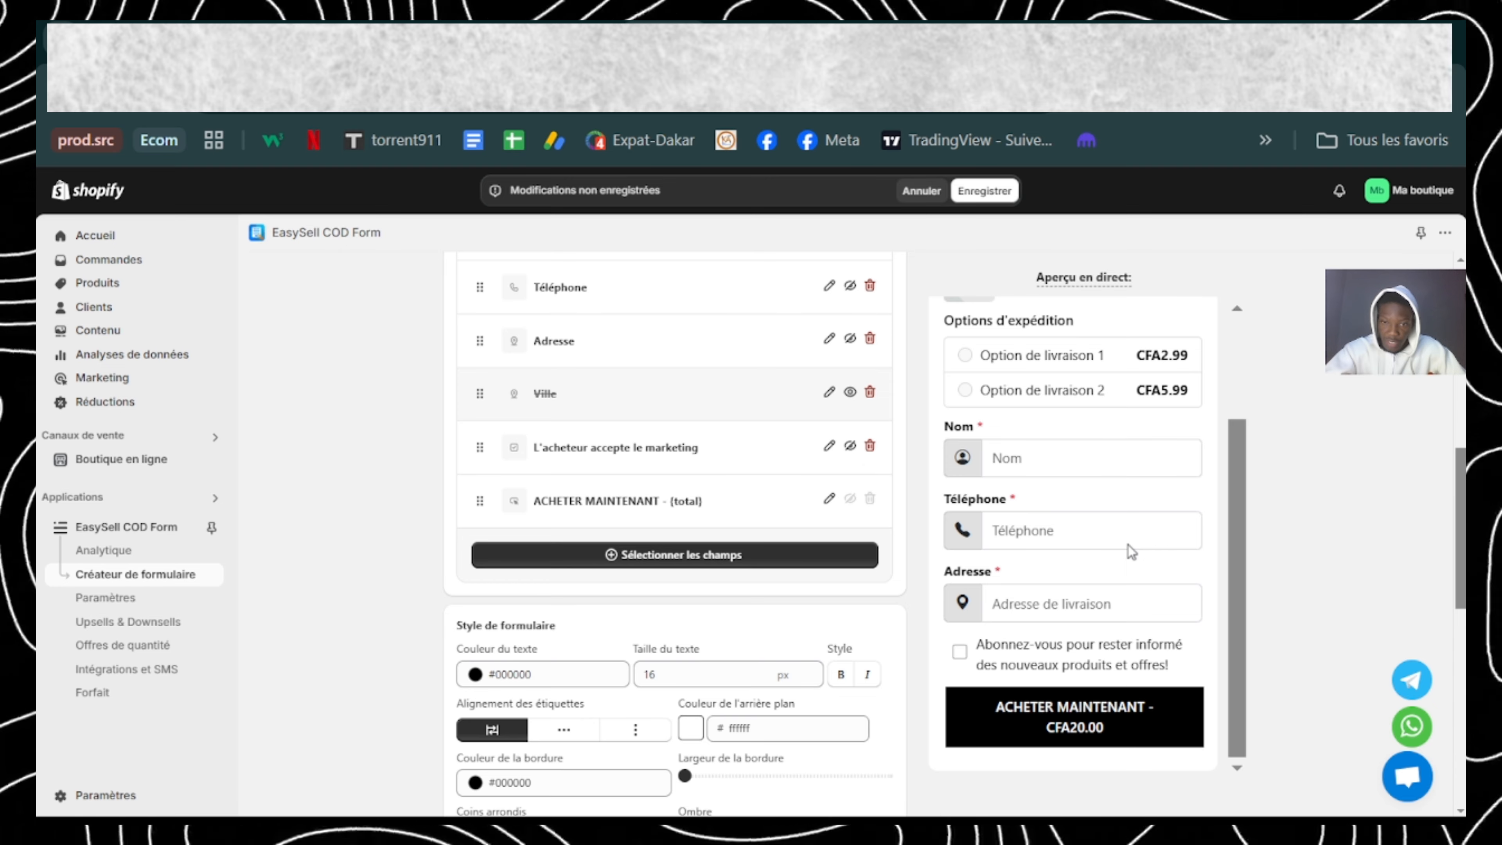
click(827, 448)
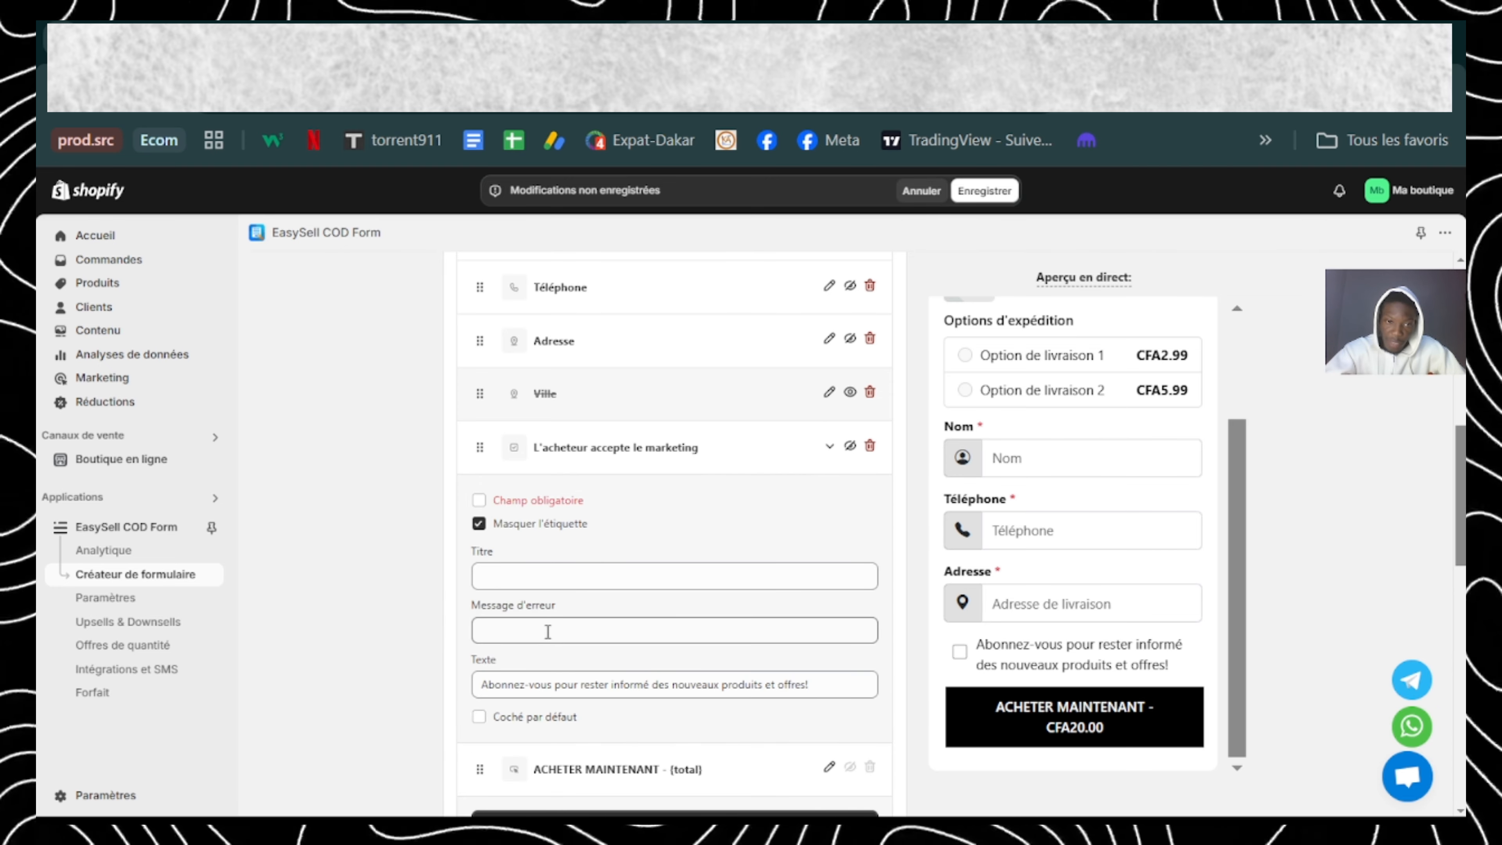
click(486, 685)
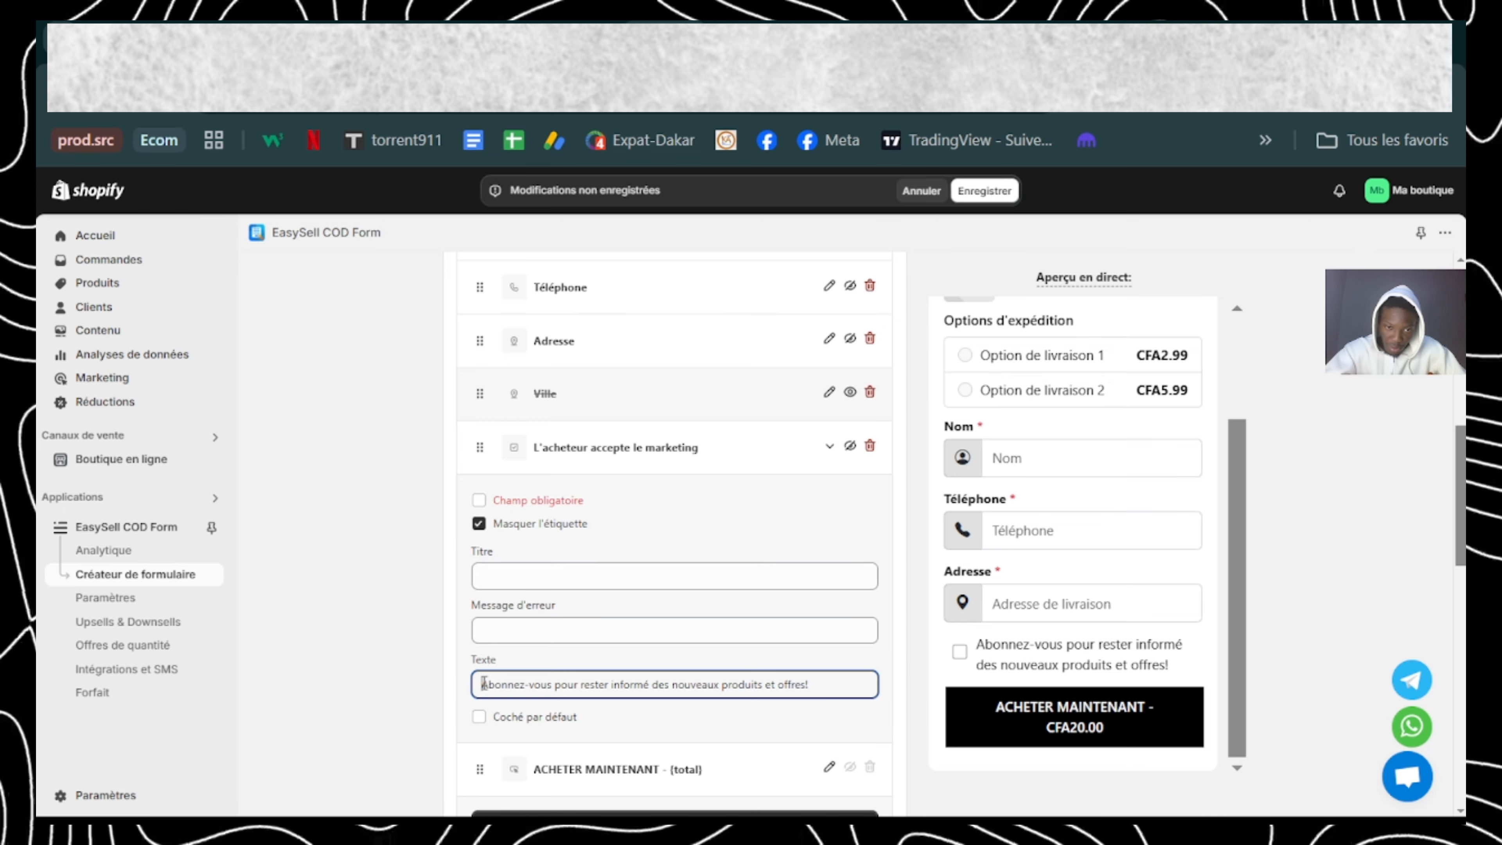
drag(484, 684, 808, 685)
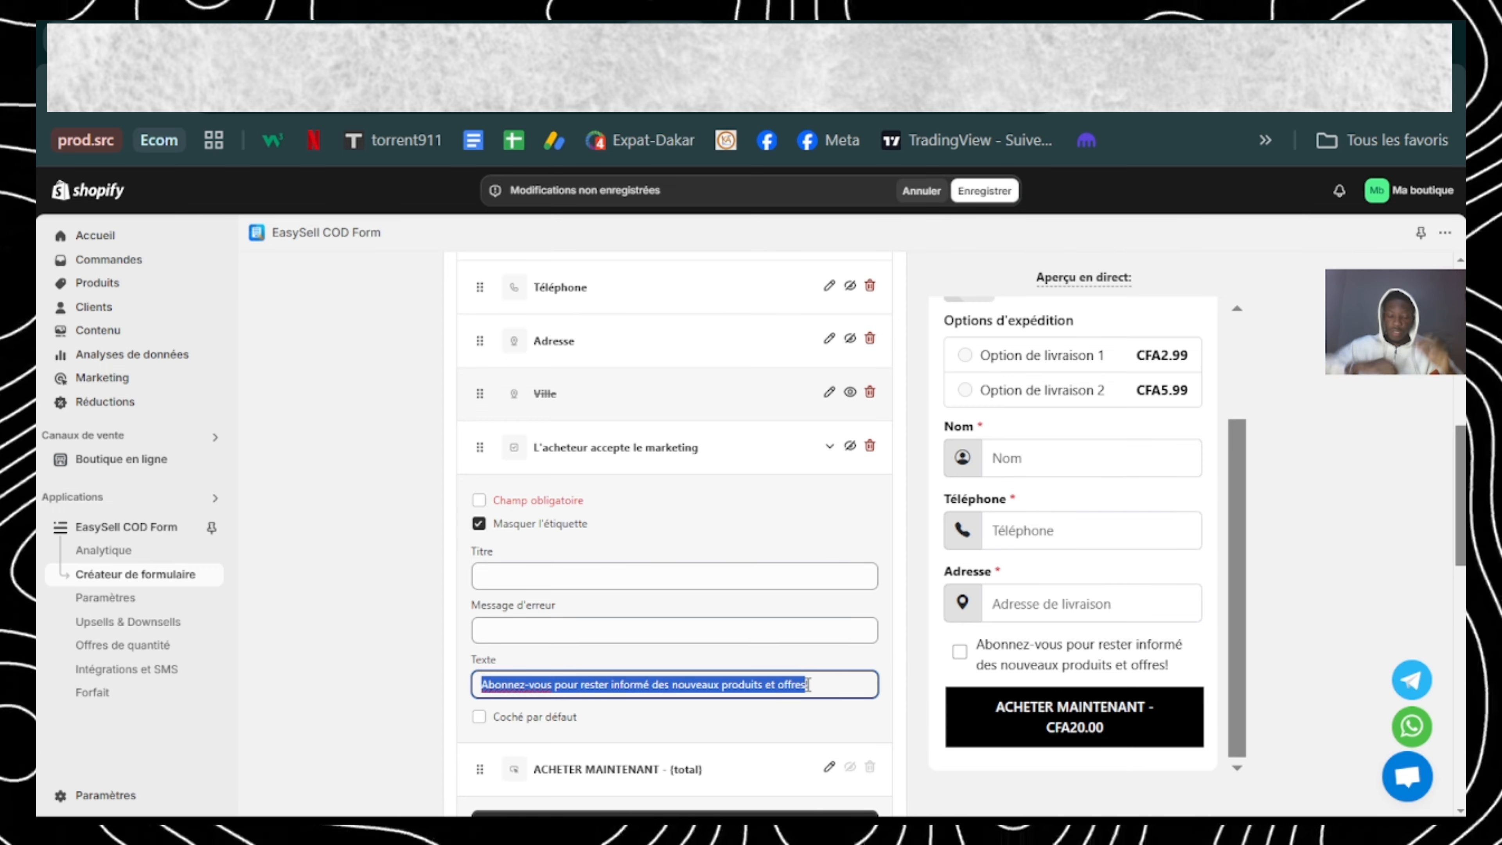
text(Je con)
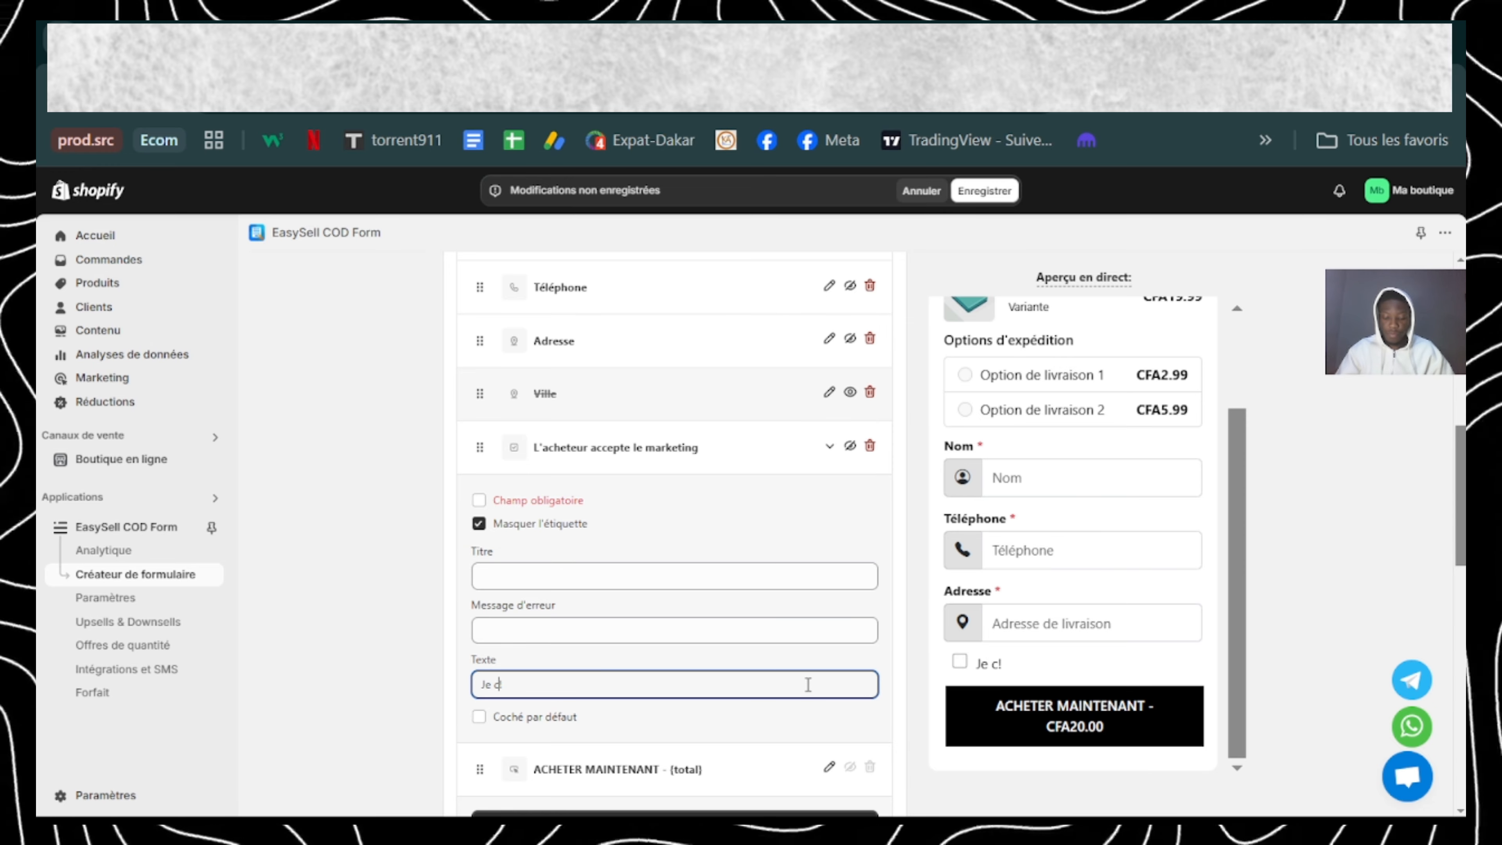
text(firme)
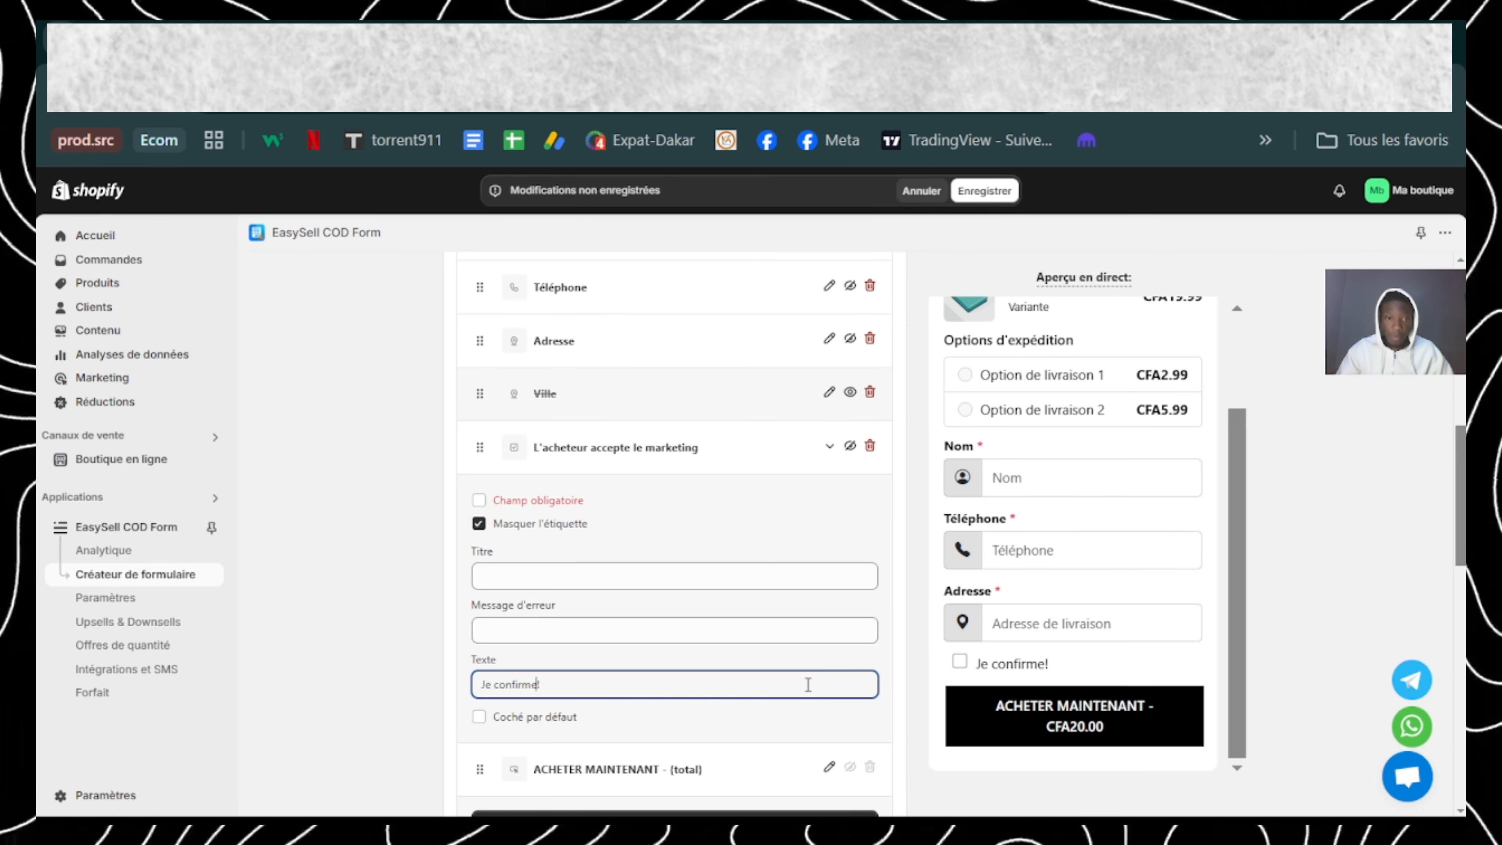
text( qu)
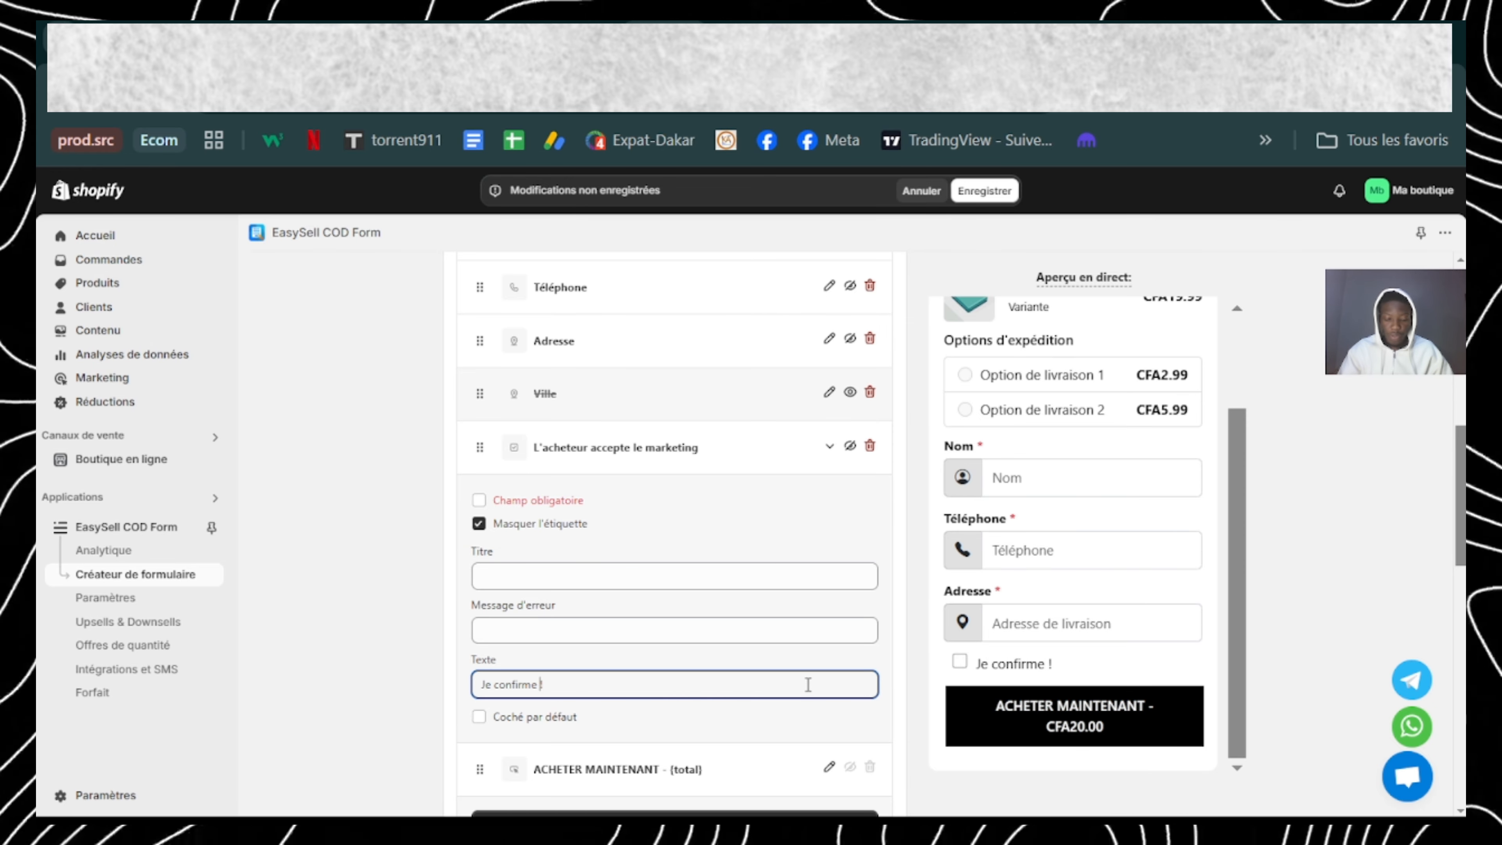
text(e je suis)
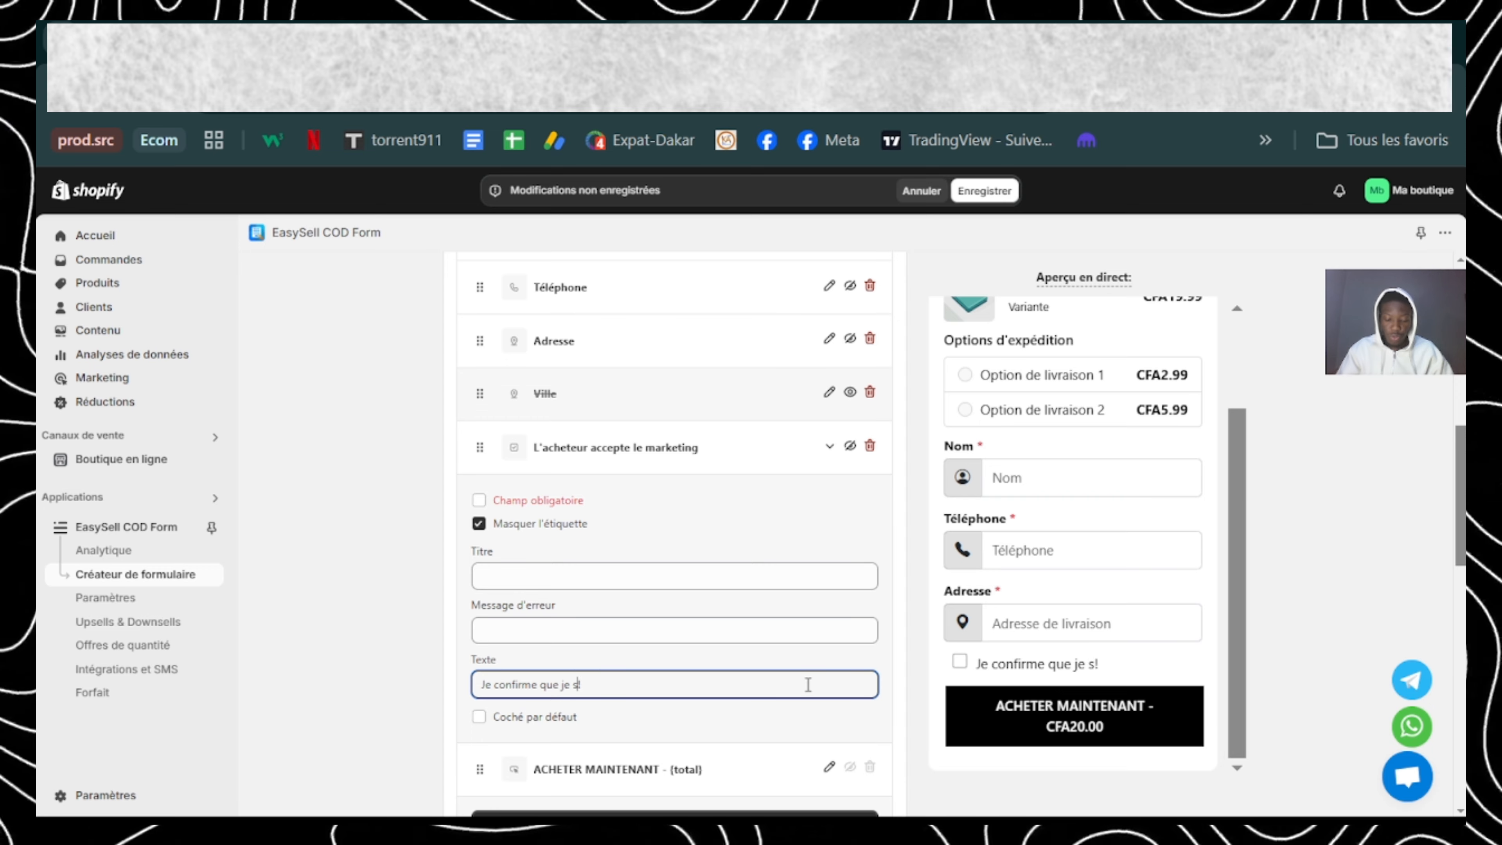
text( pr)
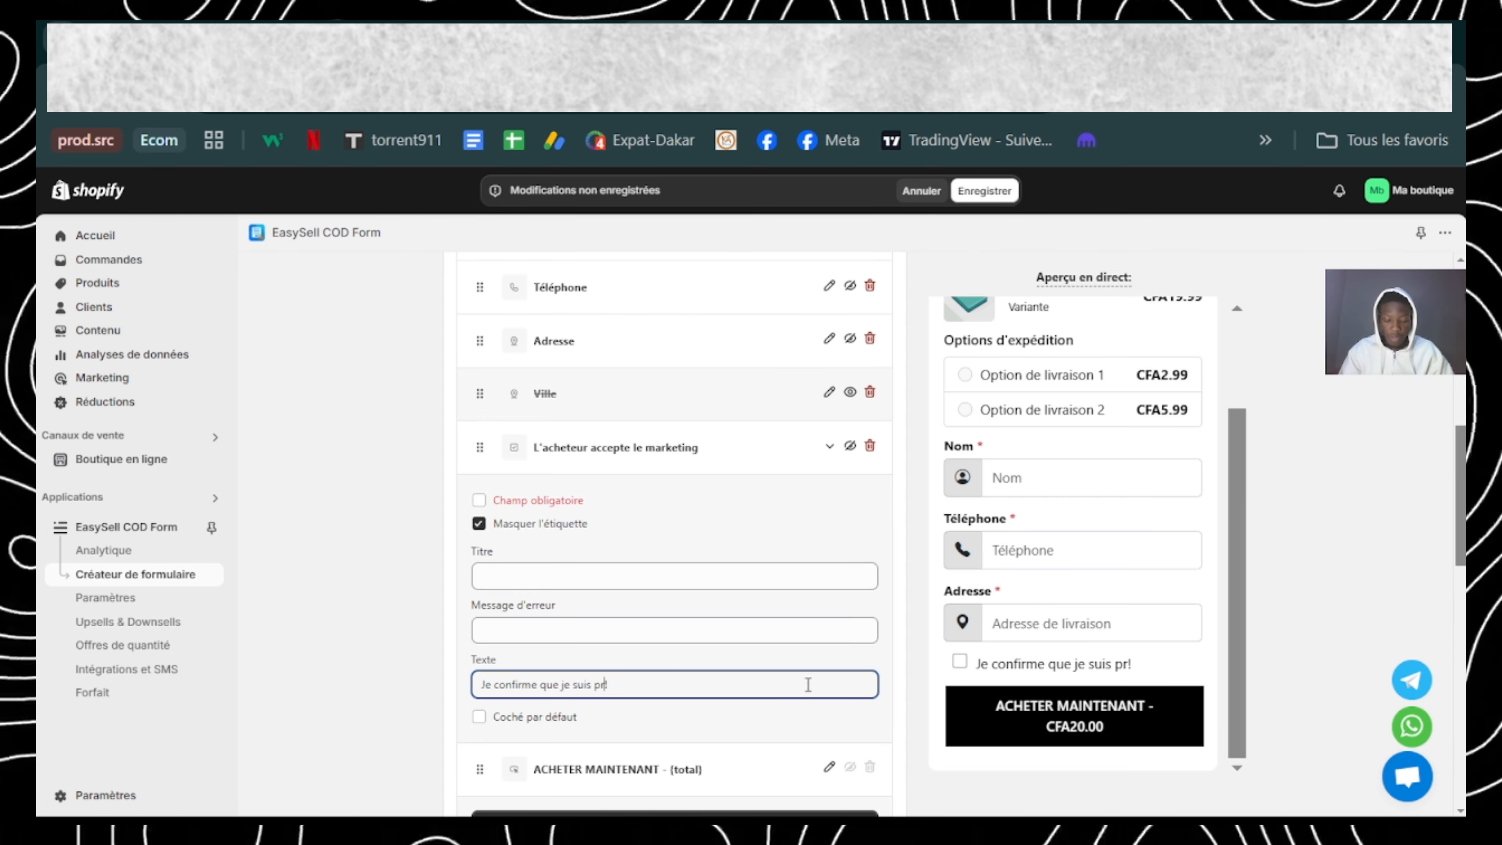
text(e)
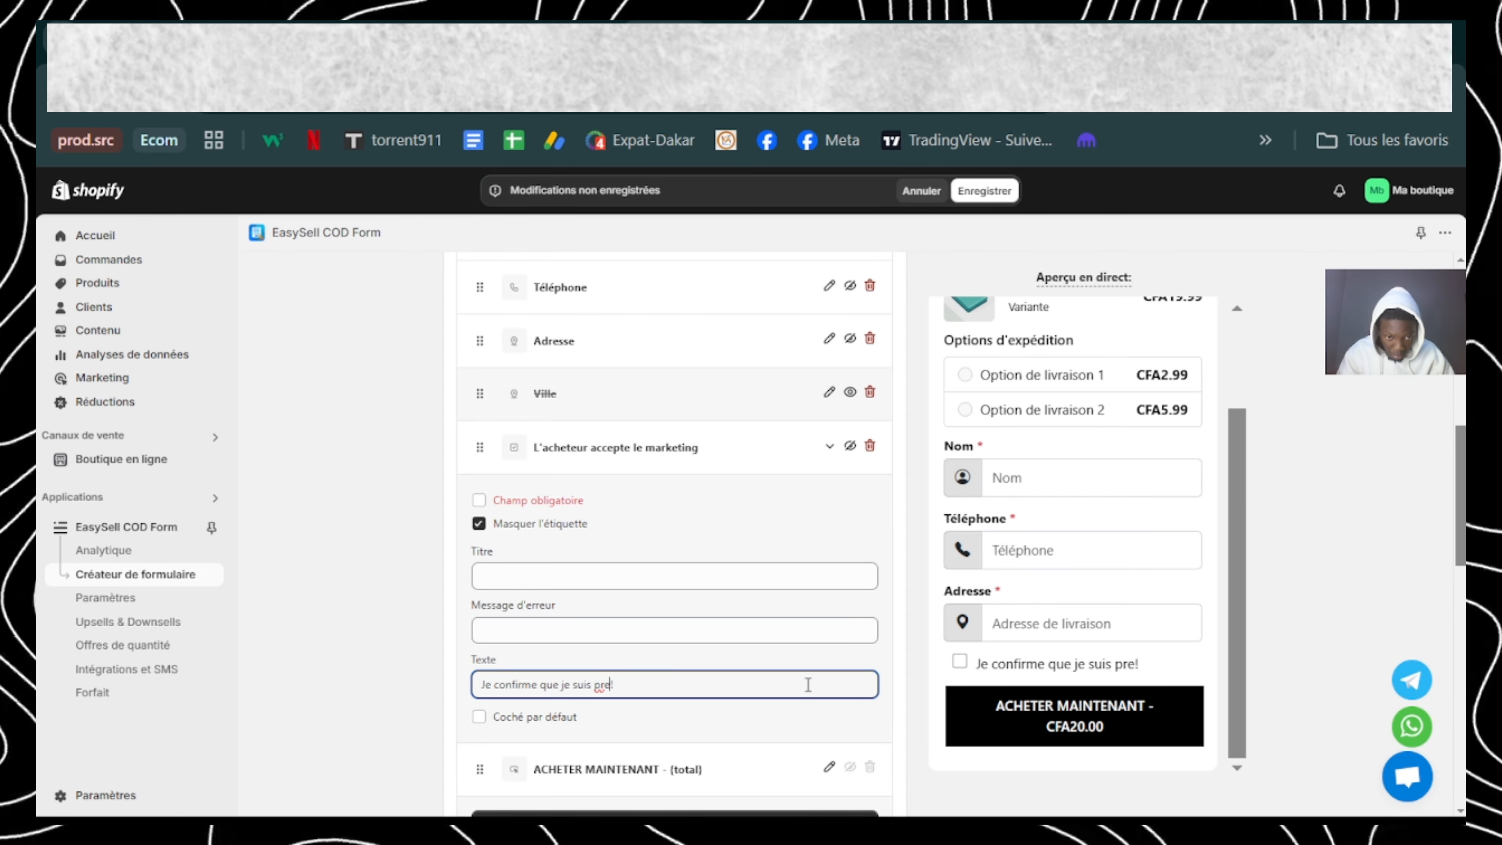
text(t a rec)
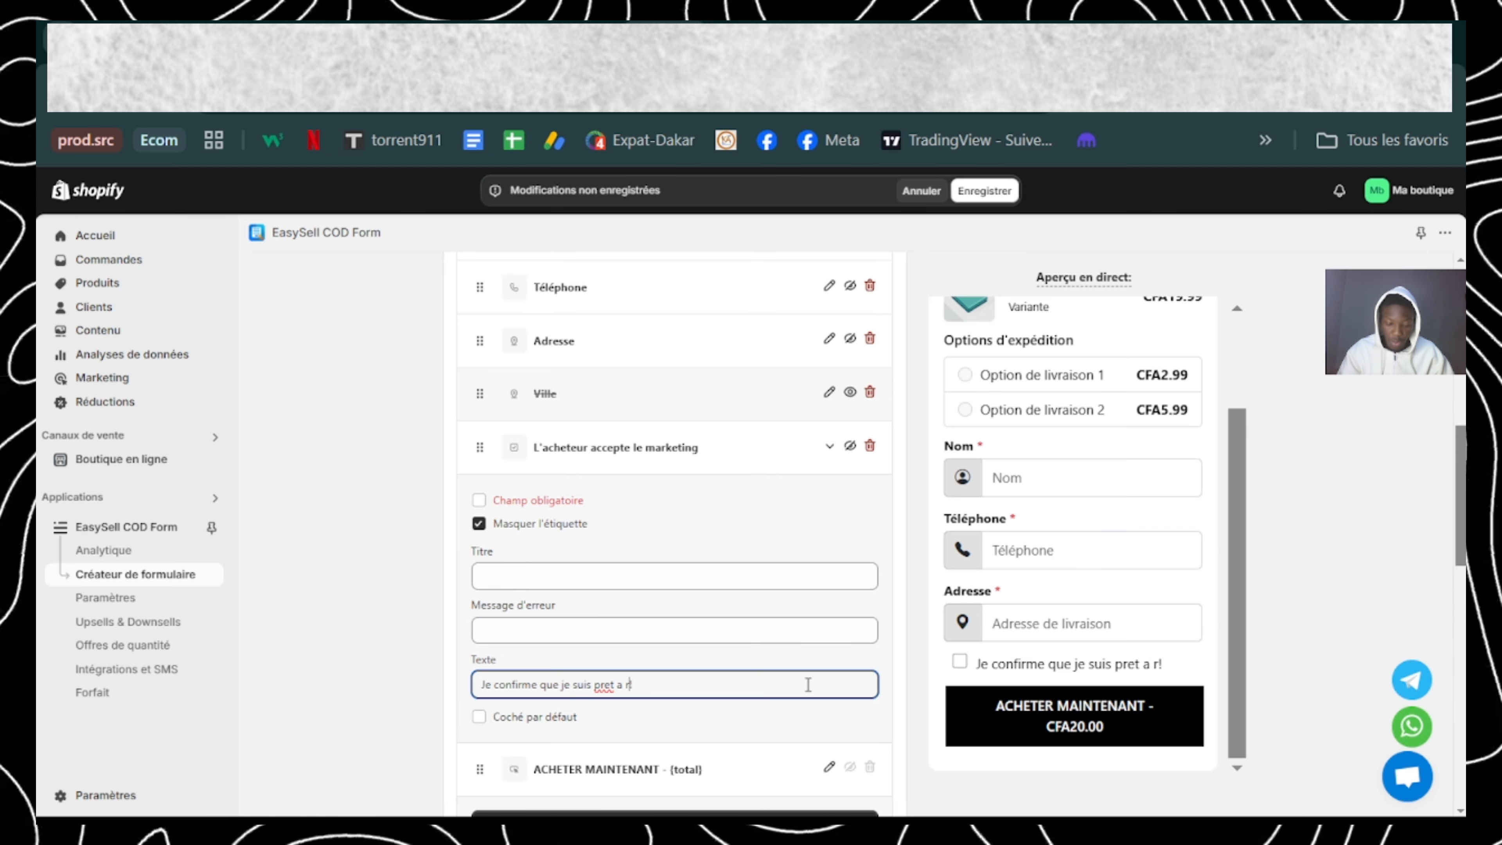
text(evoir m)
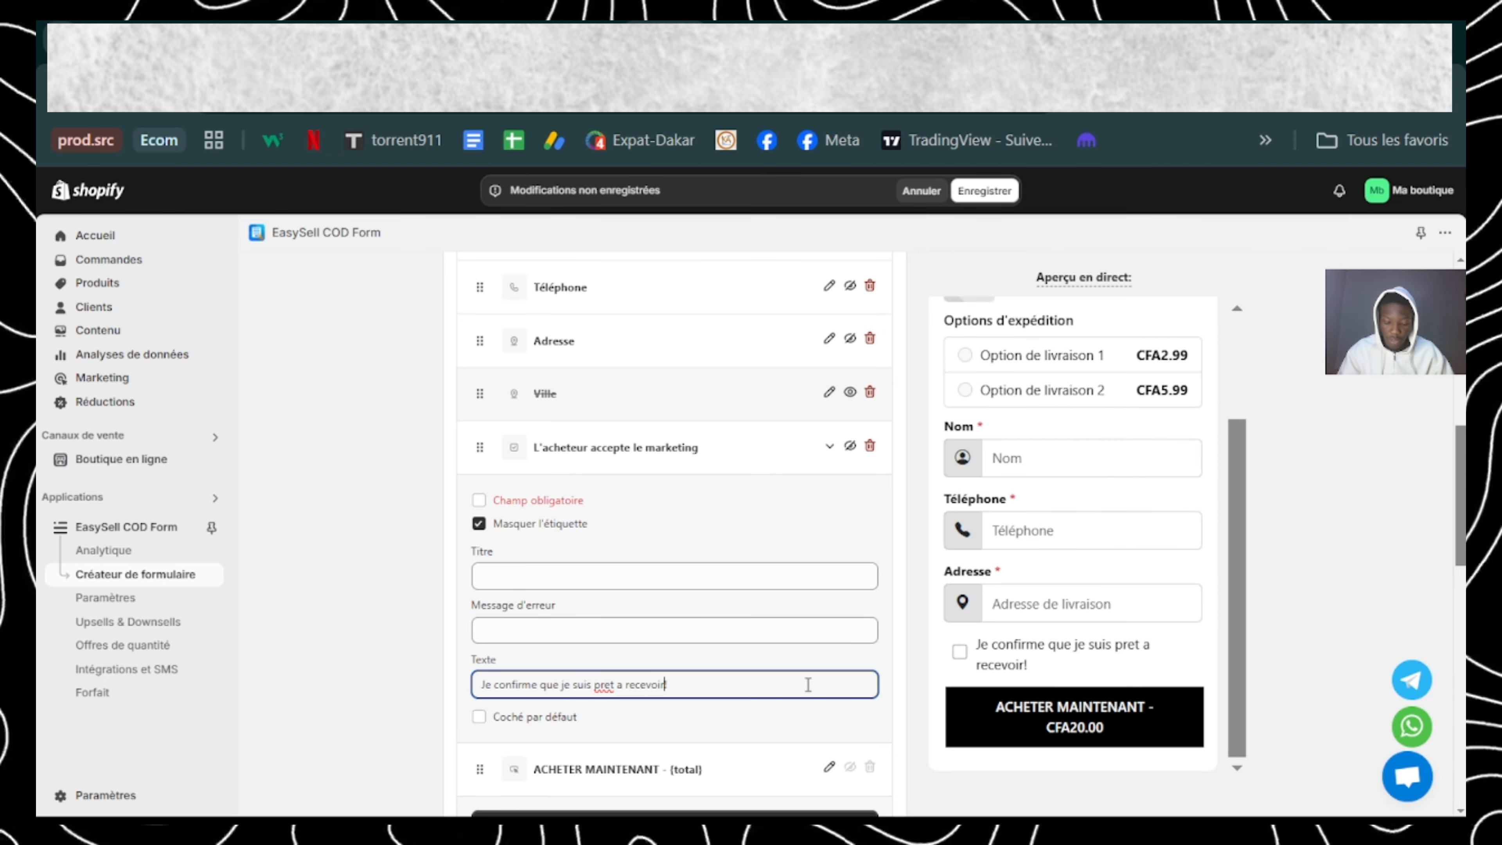
text(a command)
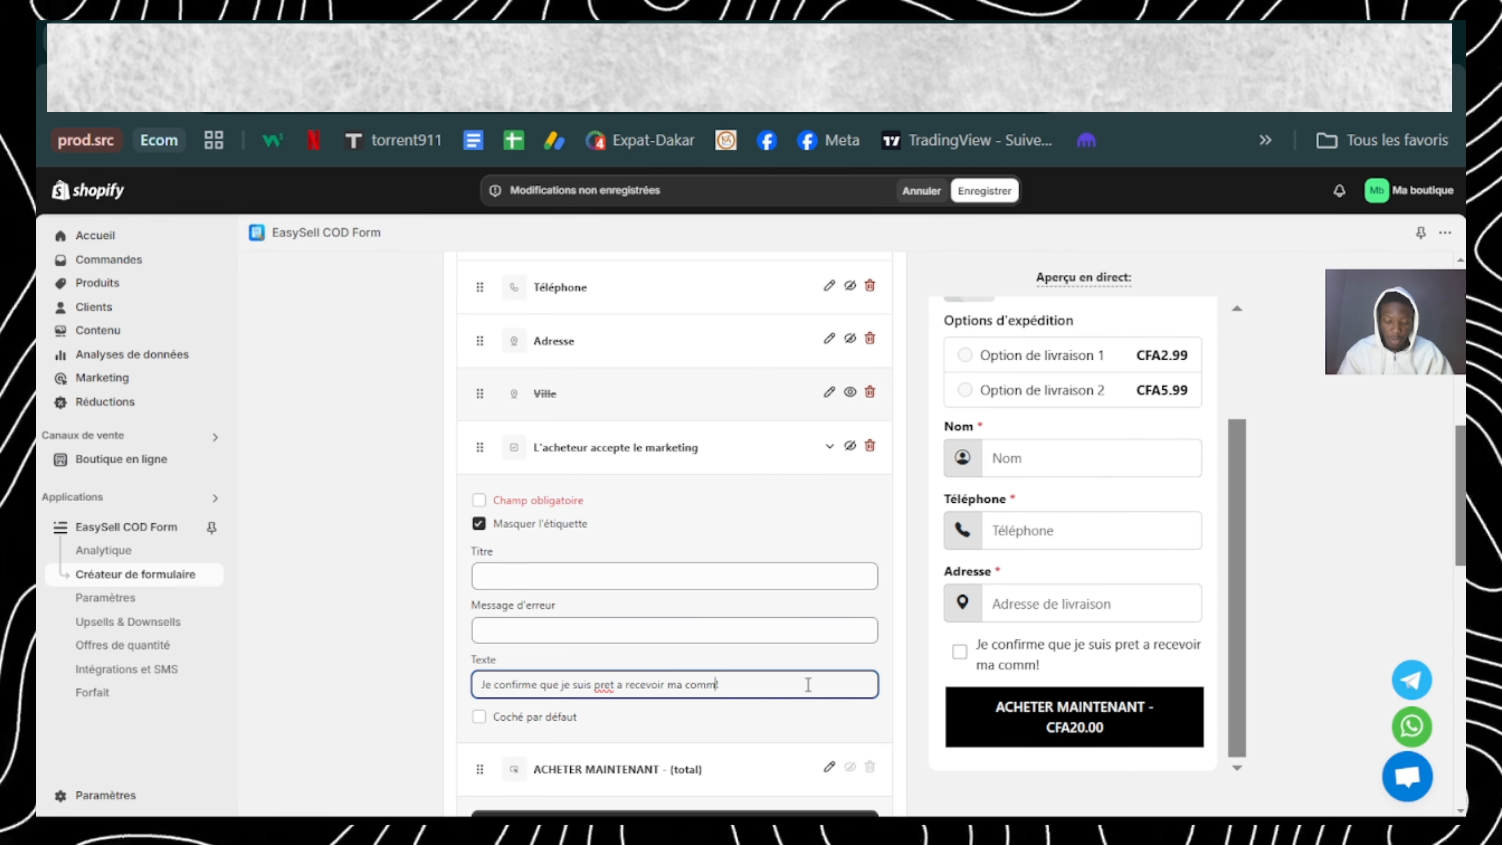
text(e)
Step: Correct "pret" to "prêt" in the checkbox text and add a space before the exclamation mark
click(609, 685)
key(BackSpace)
text(ê)
click(741, 684)
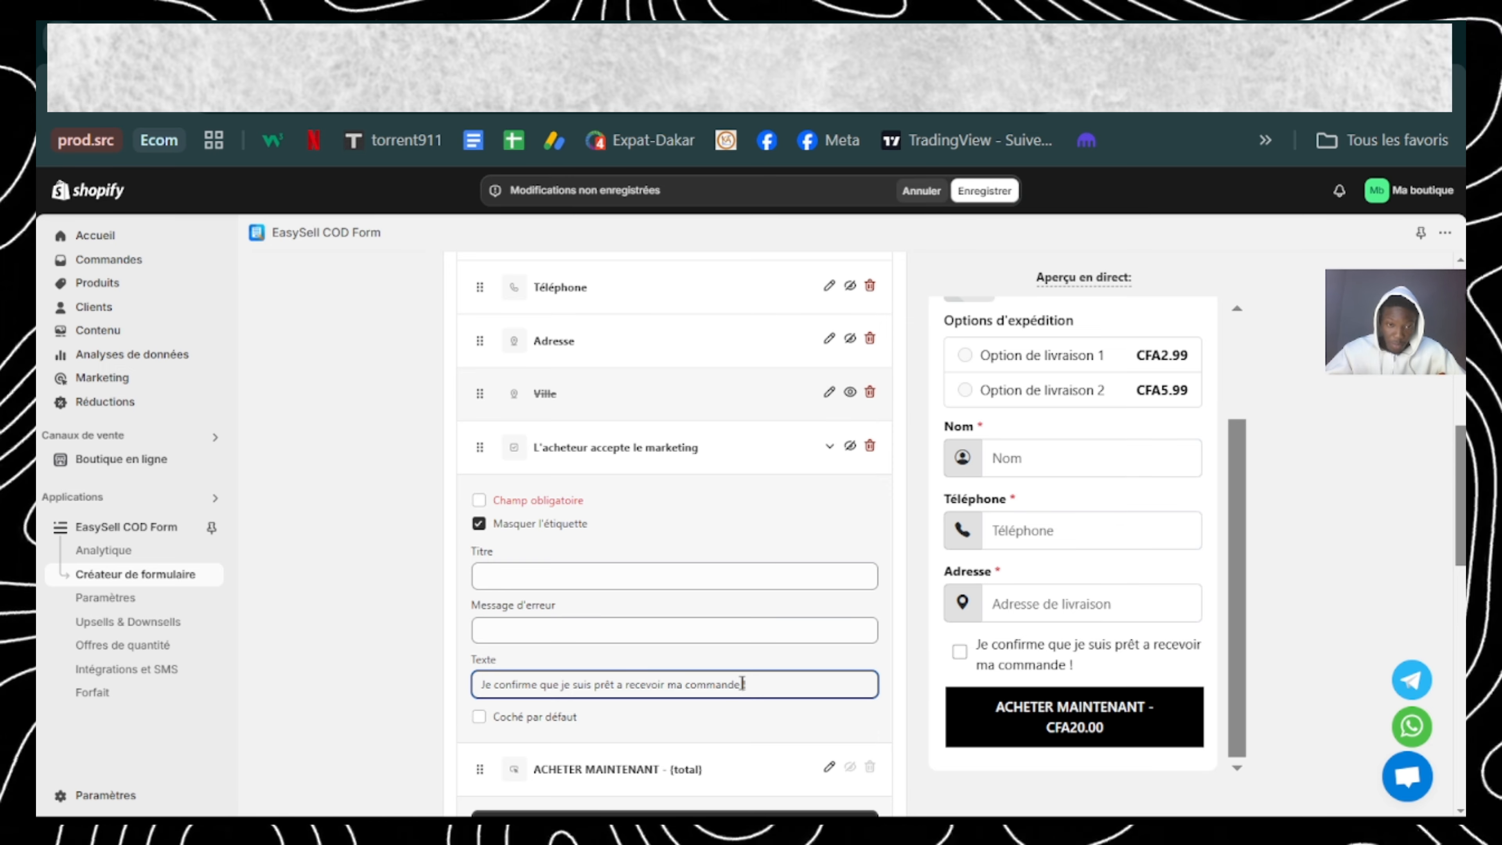
Step: Enter "Veiller coché" as the error message of the "L'acheteur accepte le marketing" checkbox
click(569, 627)
text(V)
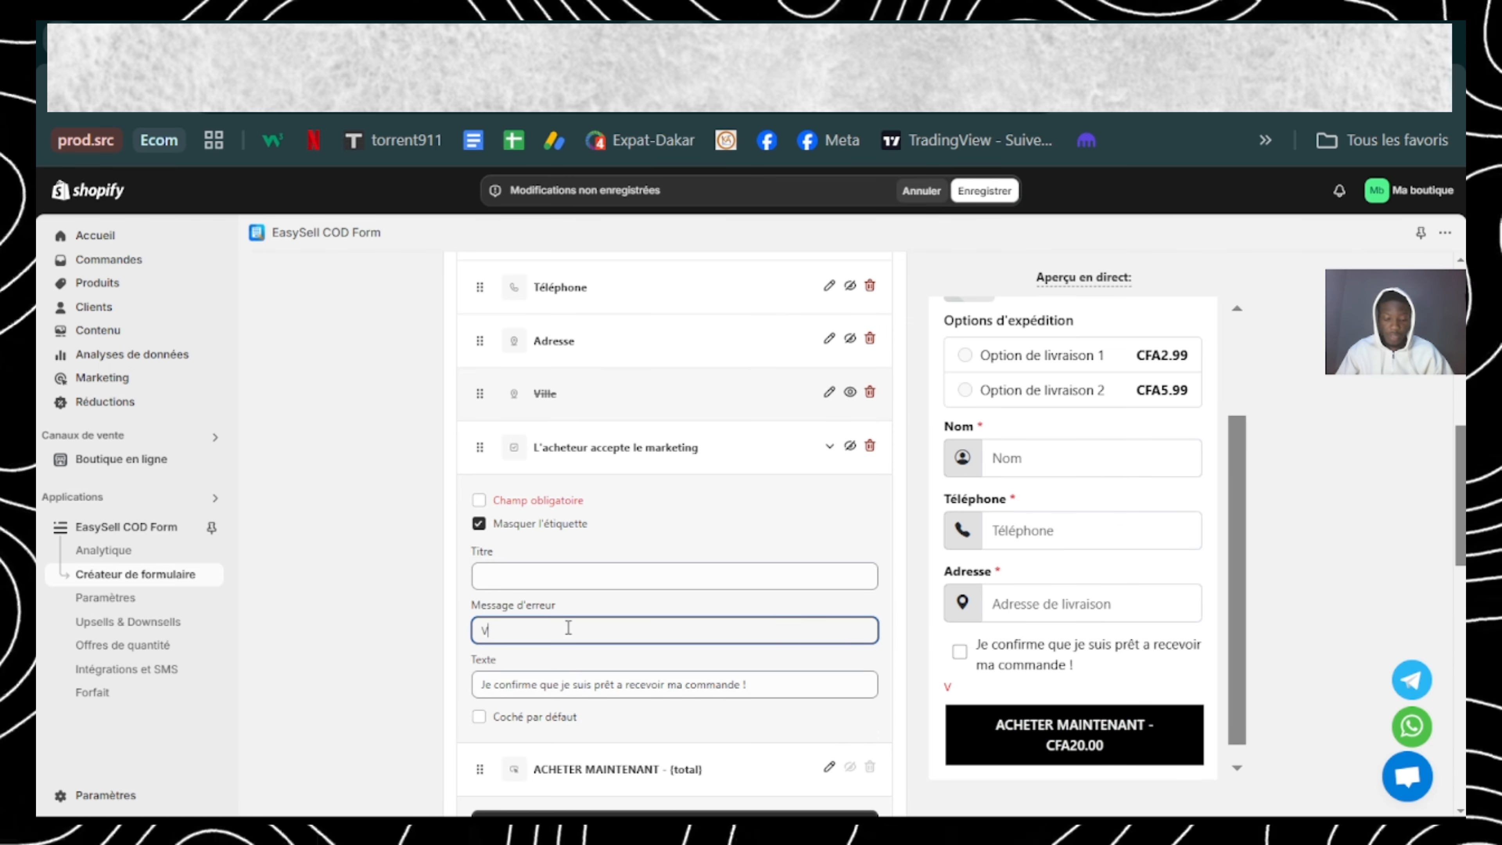
text(eiller coche)
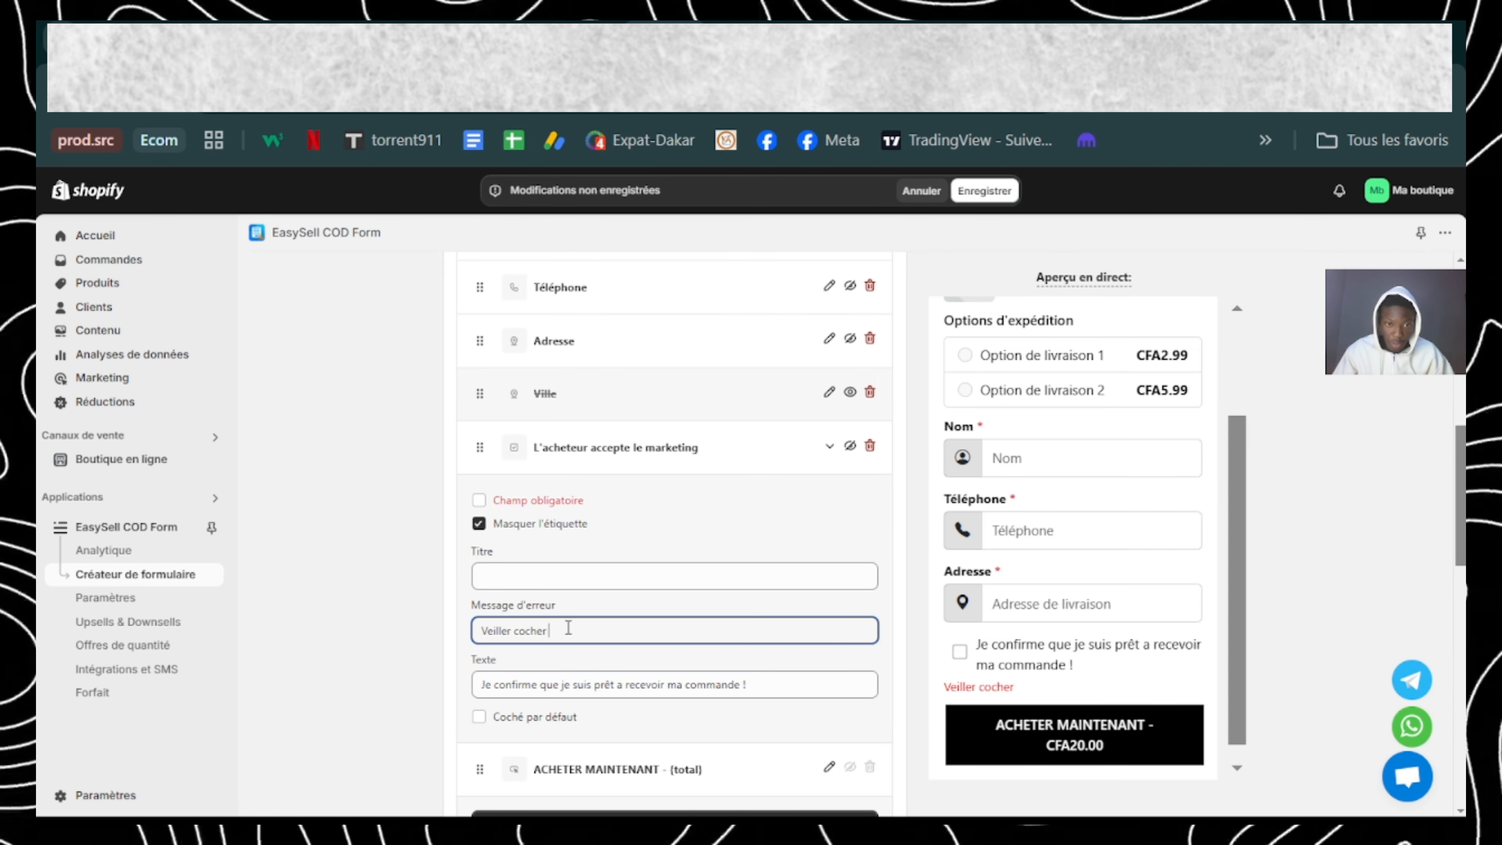
key(BackSpace)
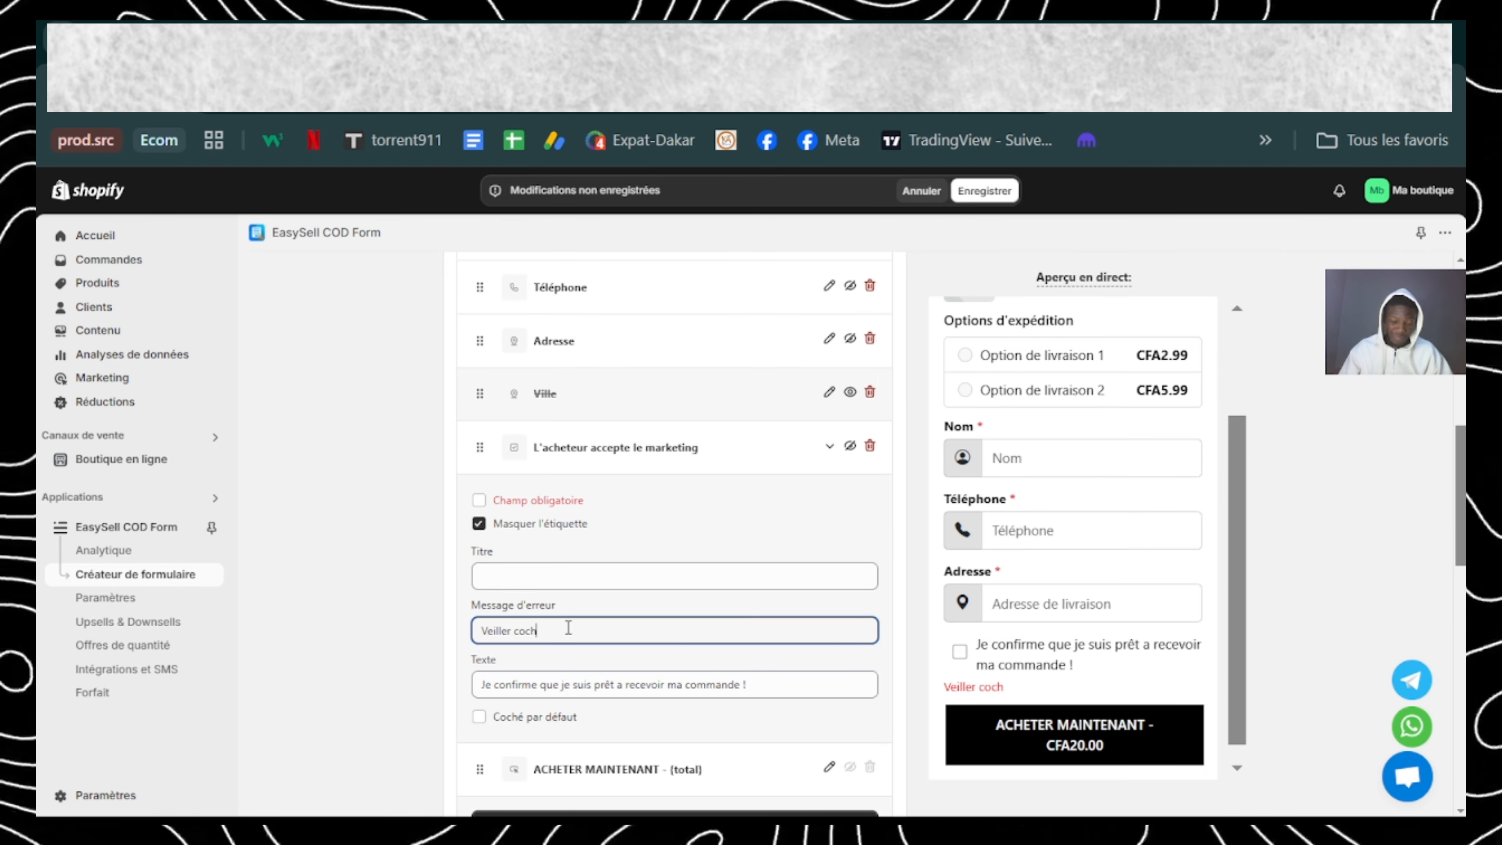
key(alt)
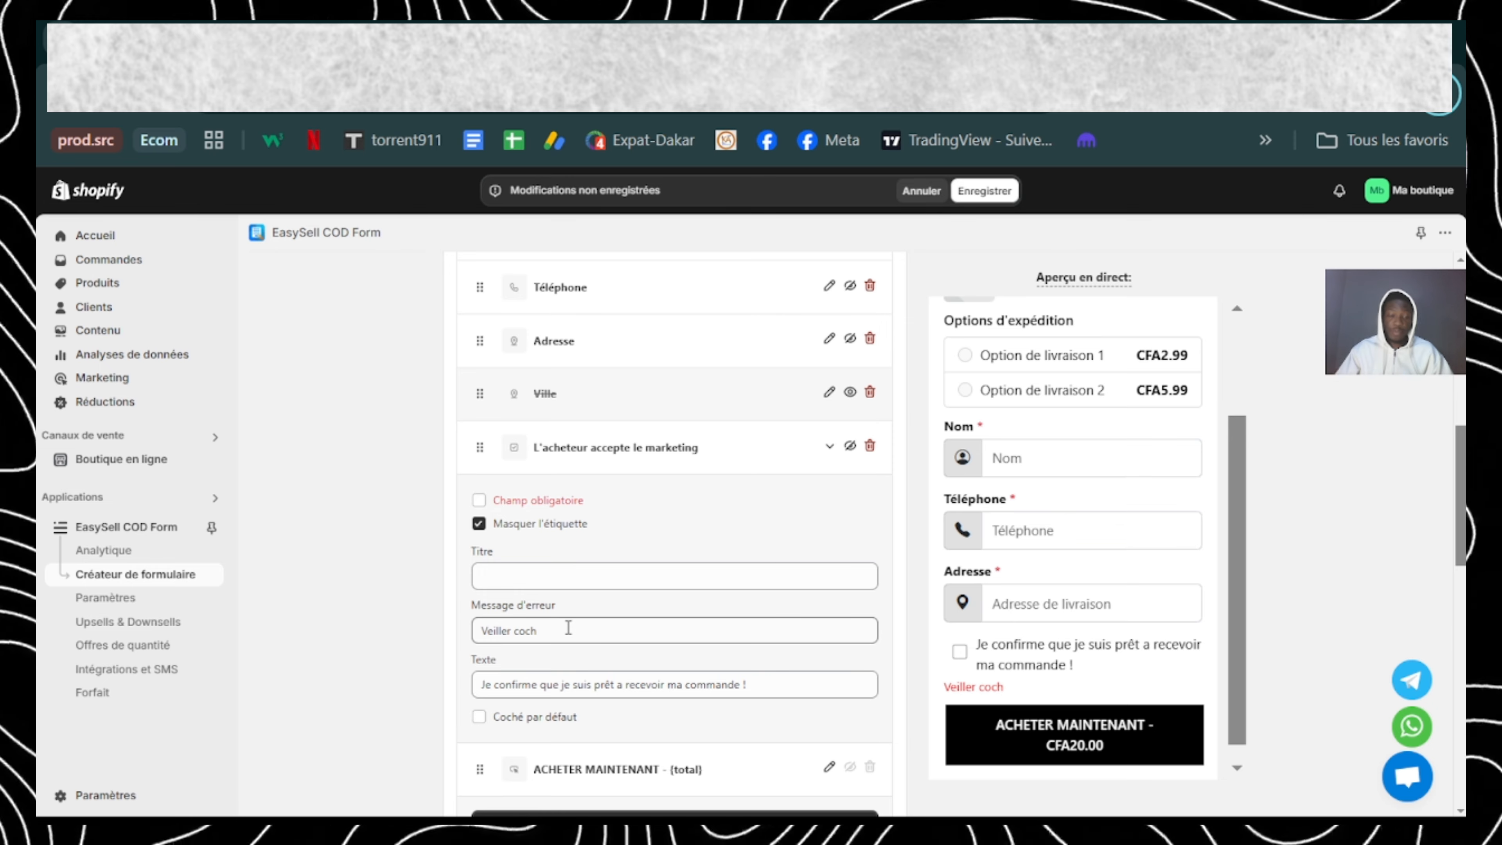
click(568, 627)
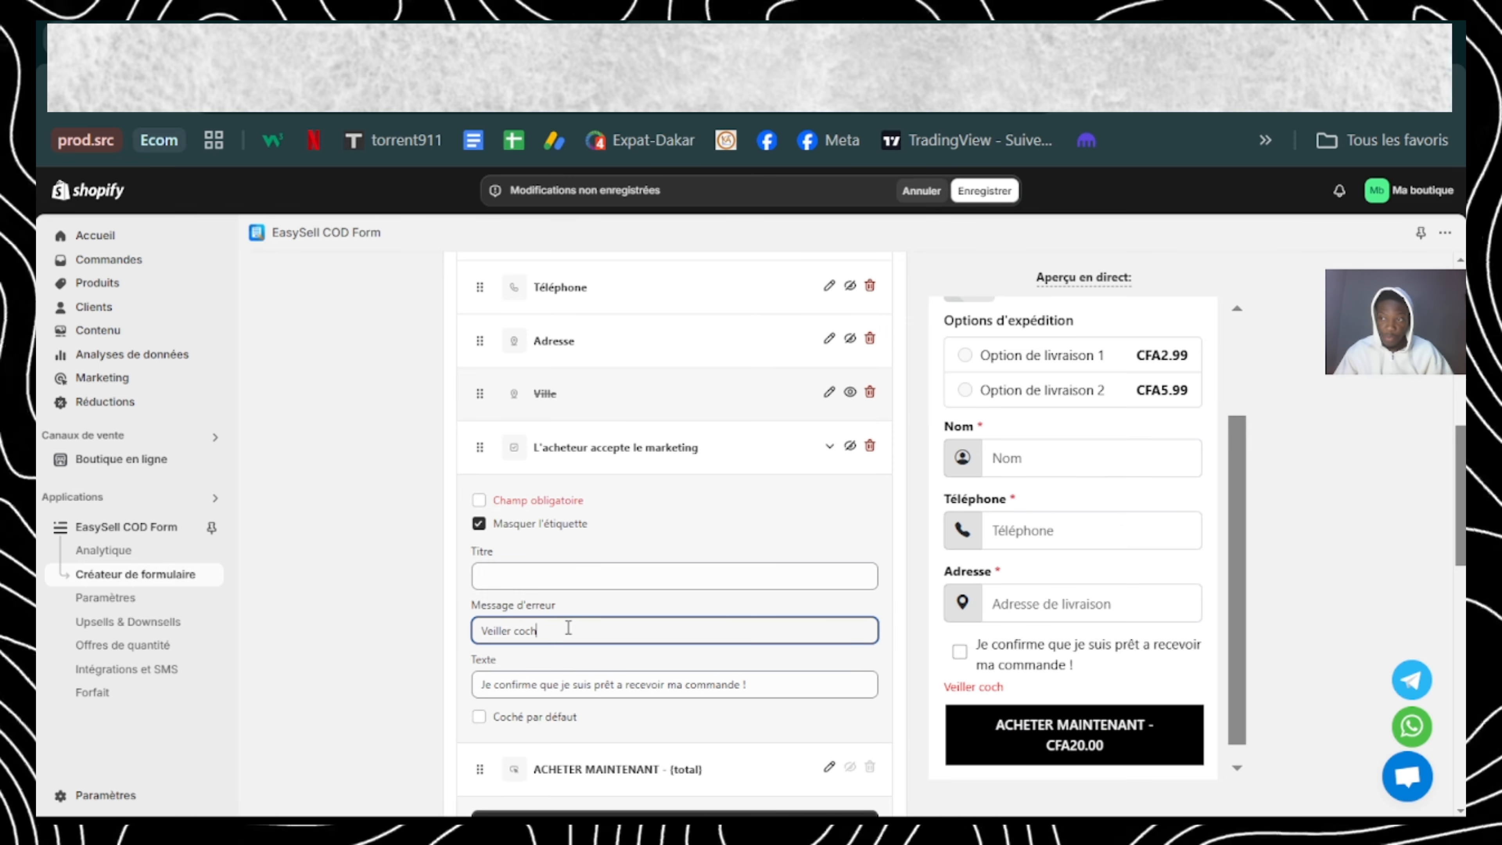
text(é)
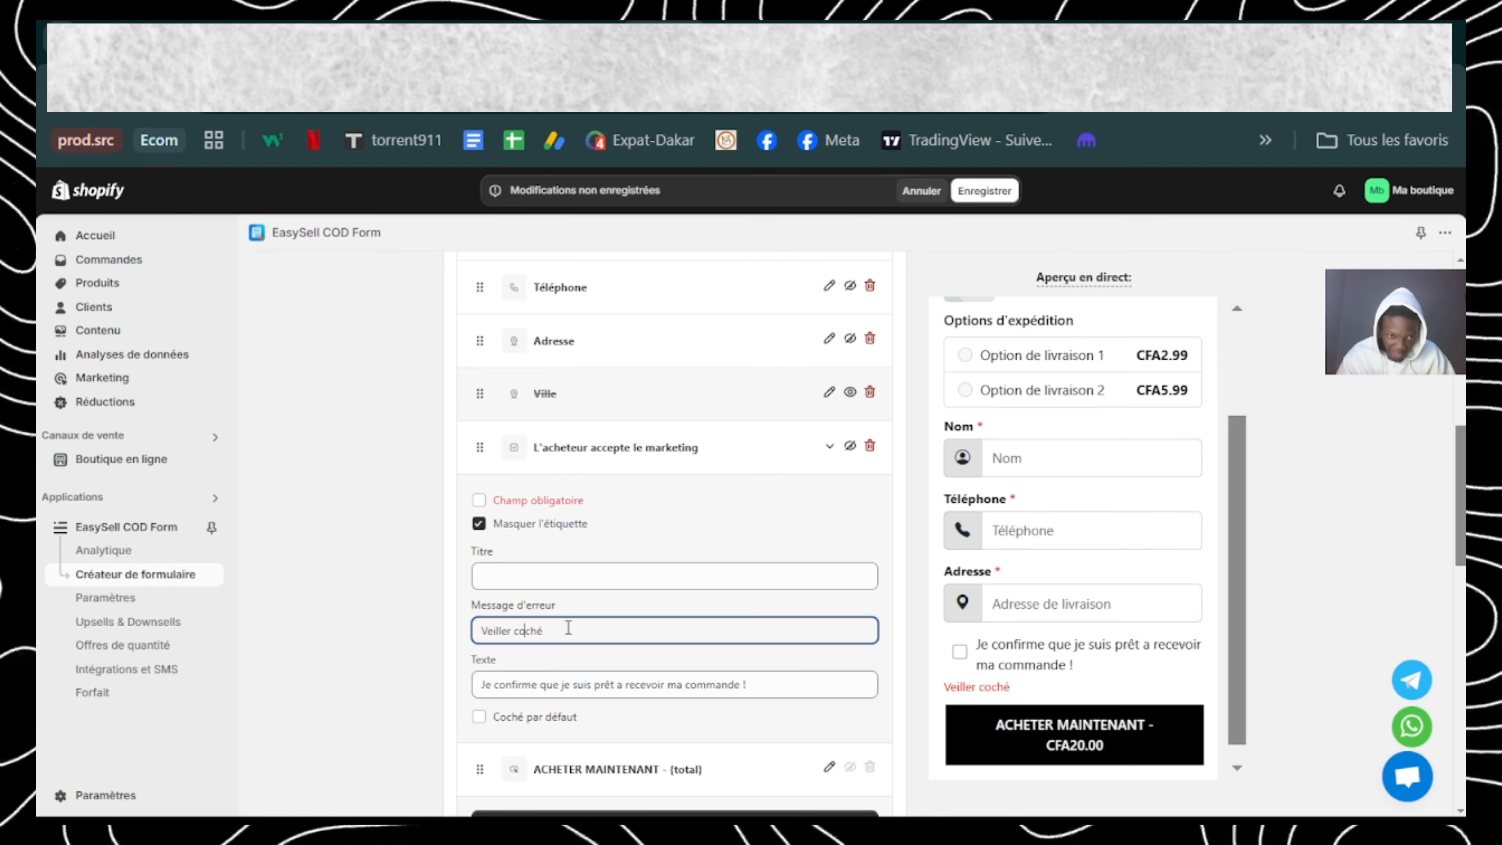
Step: Correct the first word of the checkbox's error message to "Veuillez"
key(Left)
key(Left)
key(Left)
key(Left)
key(Left)
key(Left)
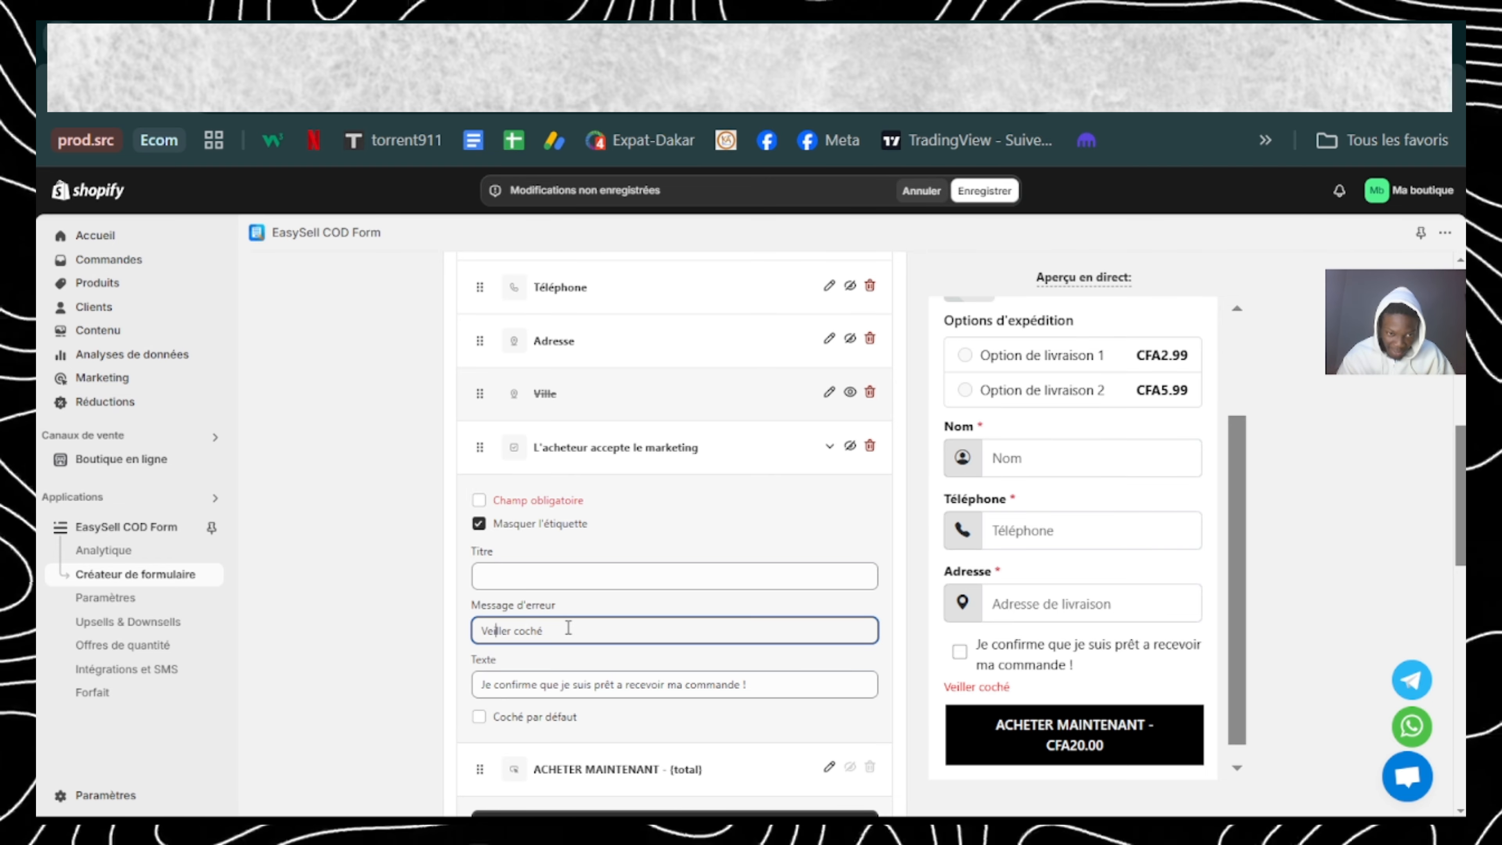
text(u)
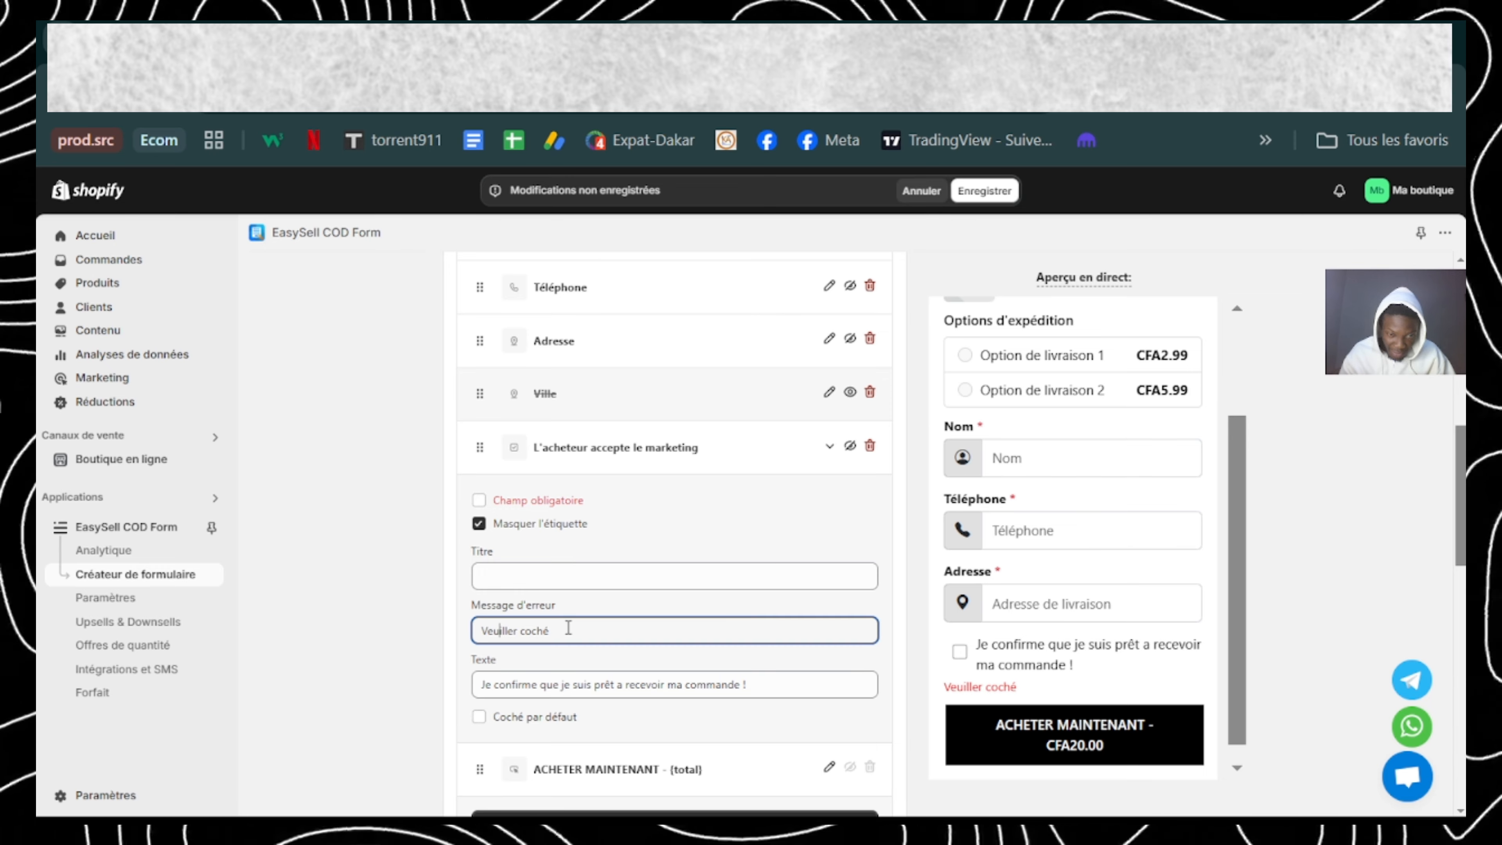
key(Right)
key(Right)
key(Right)
key(Right)
key(Right)
key(Right)
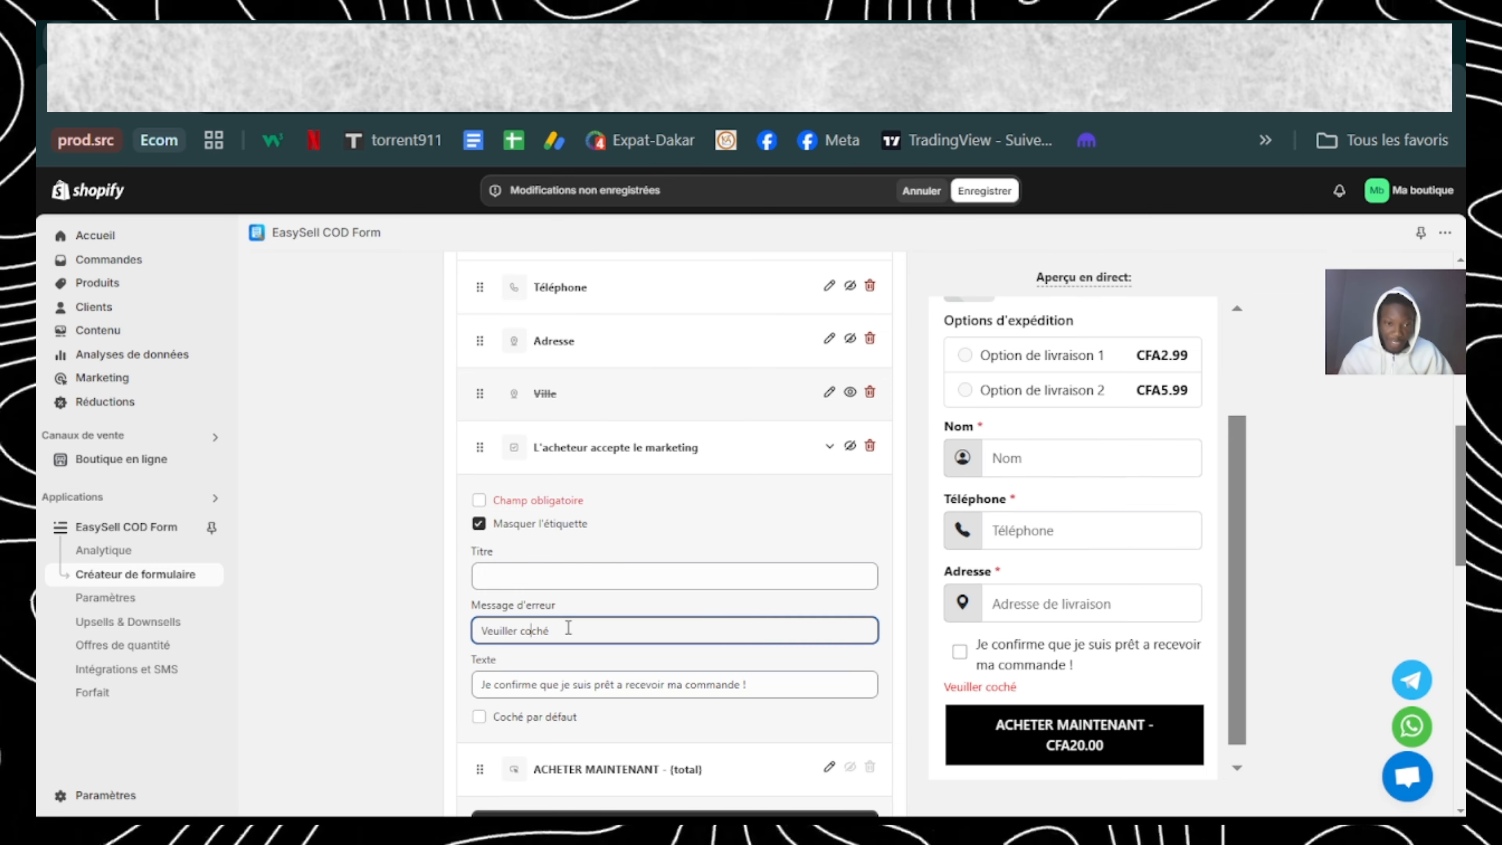
key(Right)
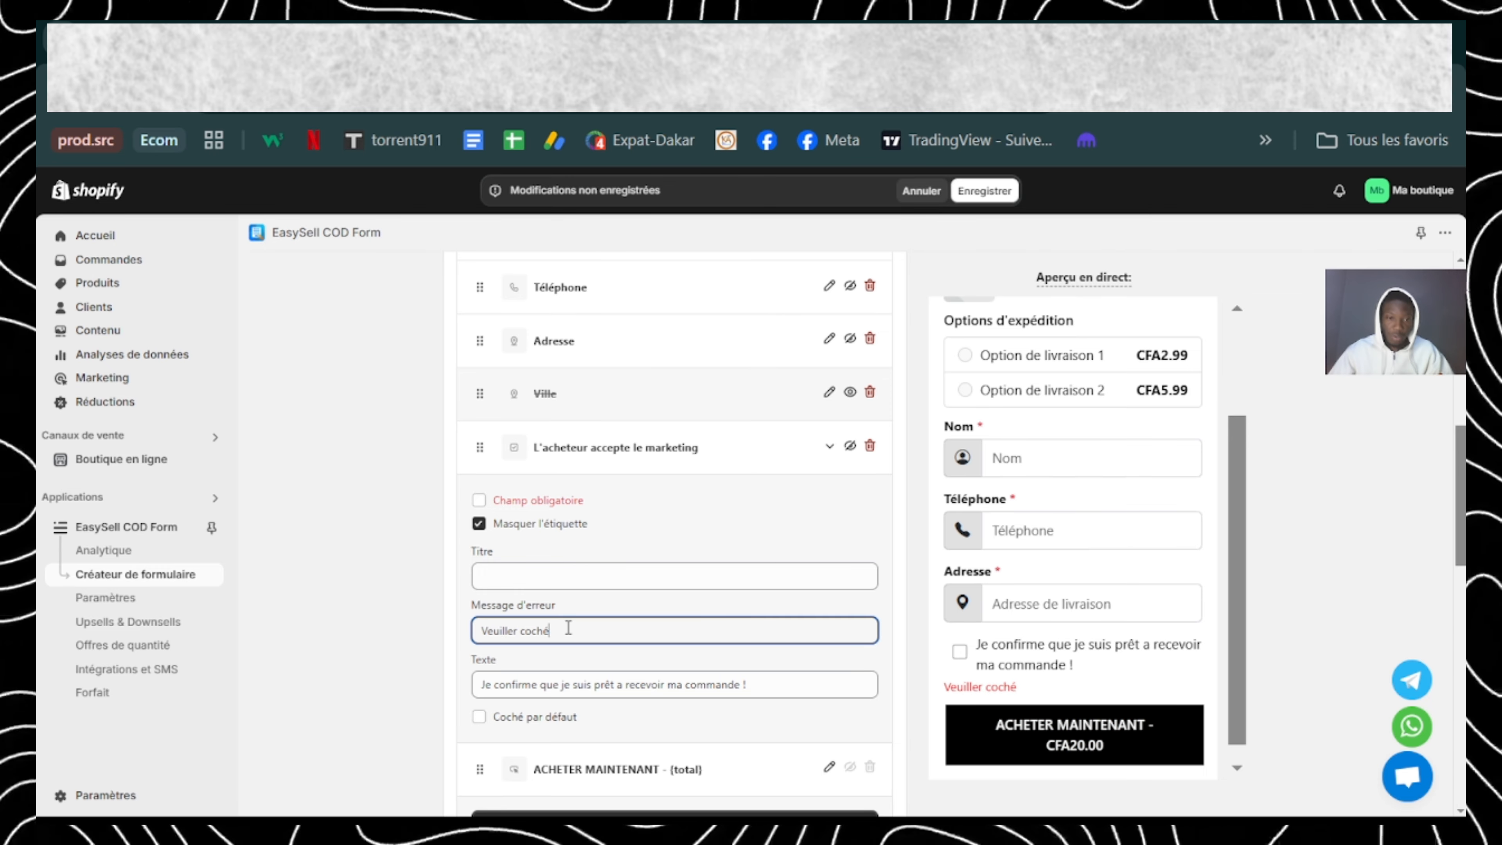
double_click(503, 631)
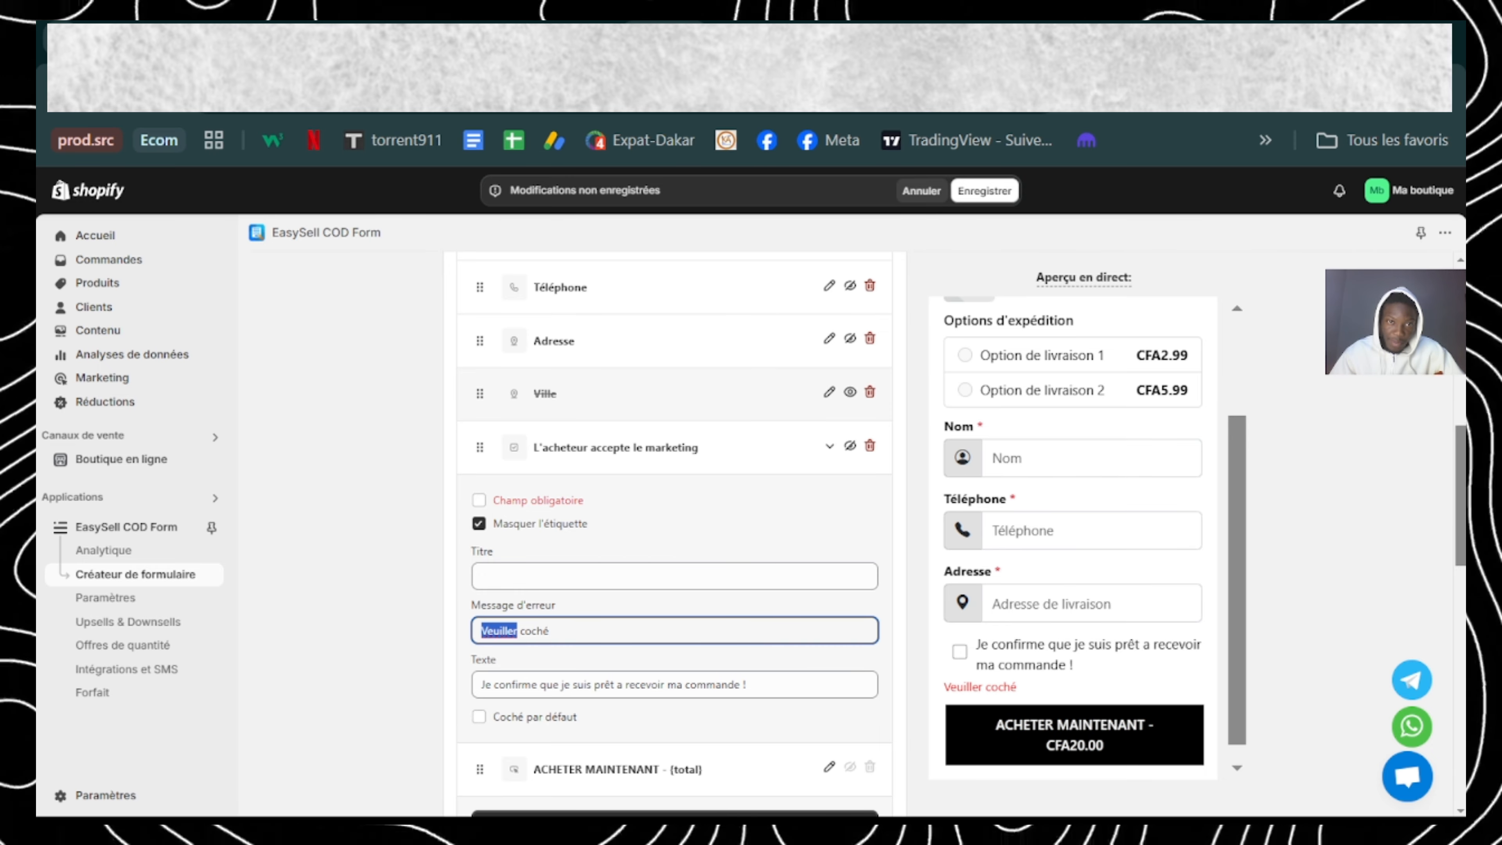
text(Veuillez)
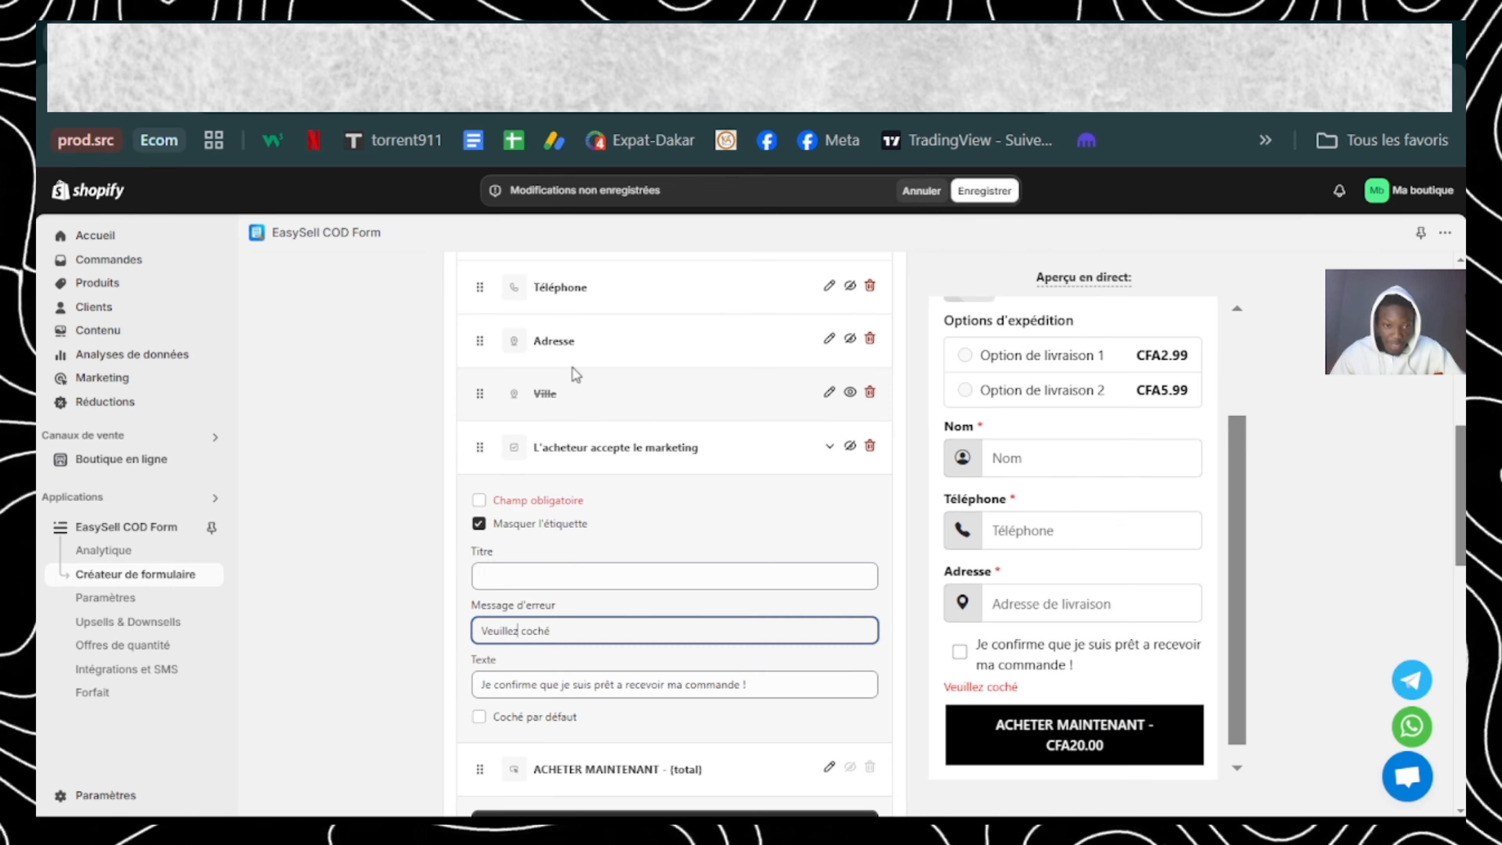
Step: Complete the error message so it reads "Veuillez coché la case pour poursuivre !"
click(584, 627)
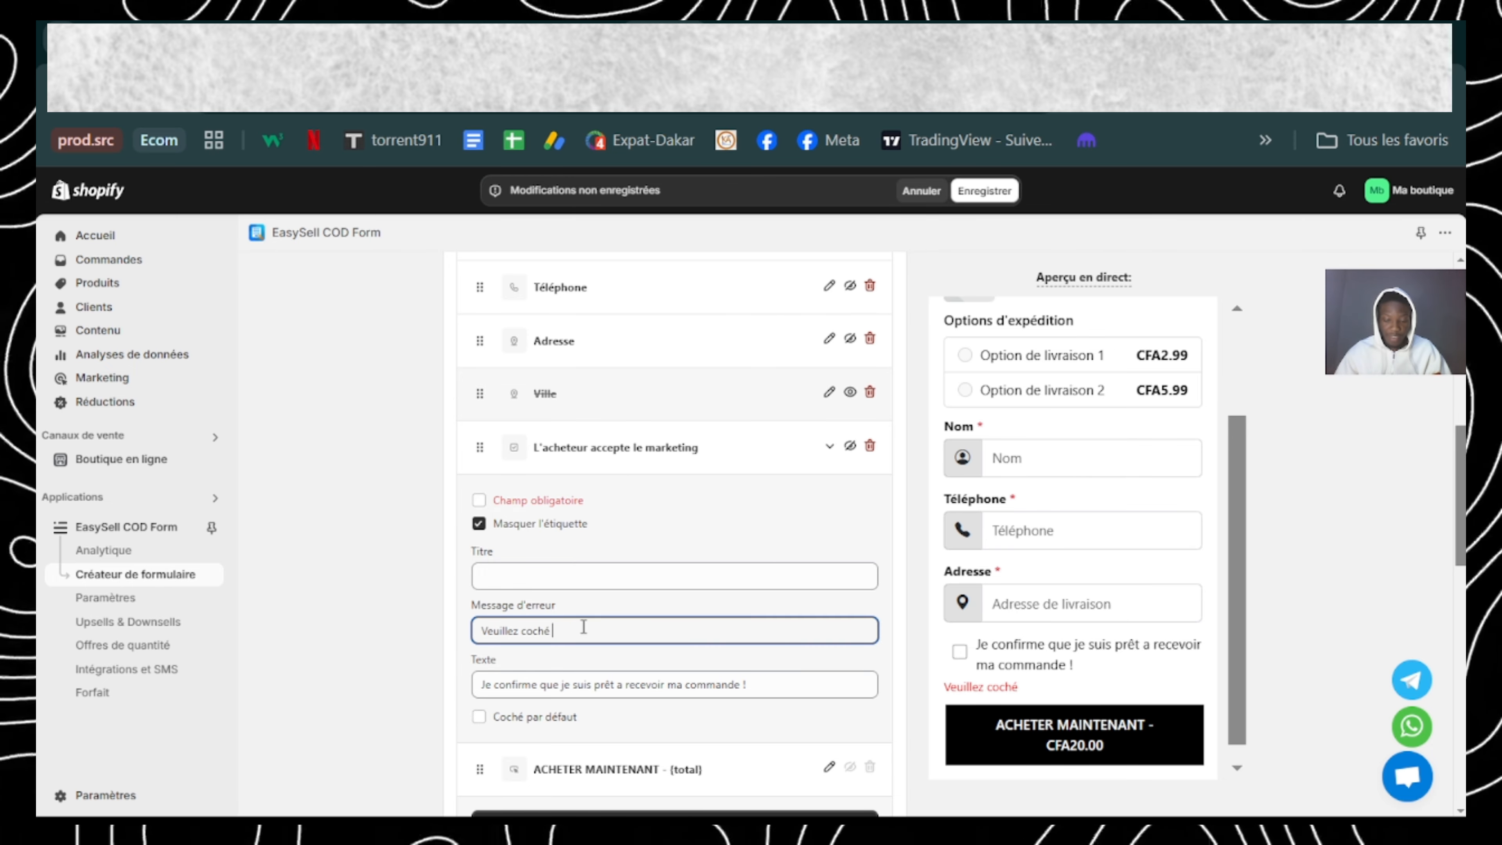
text(la case)
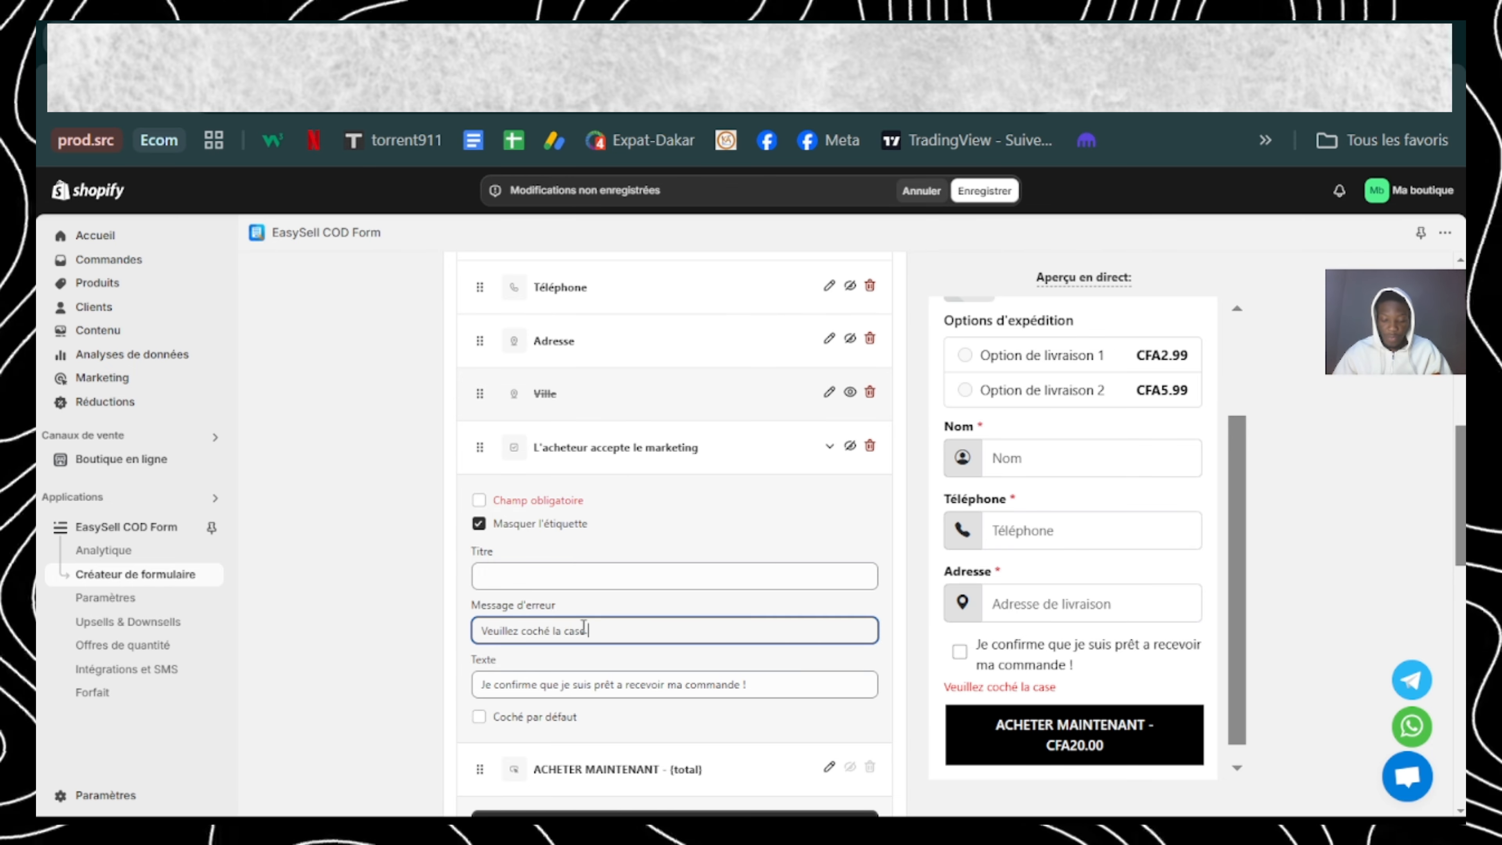
text( pour poursuivre !)
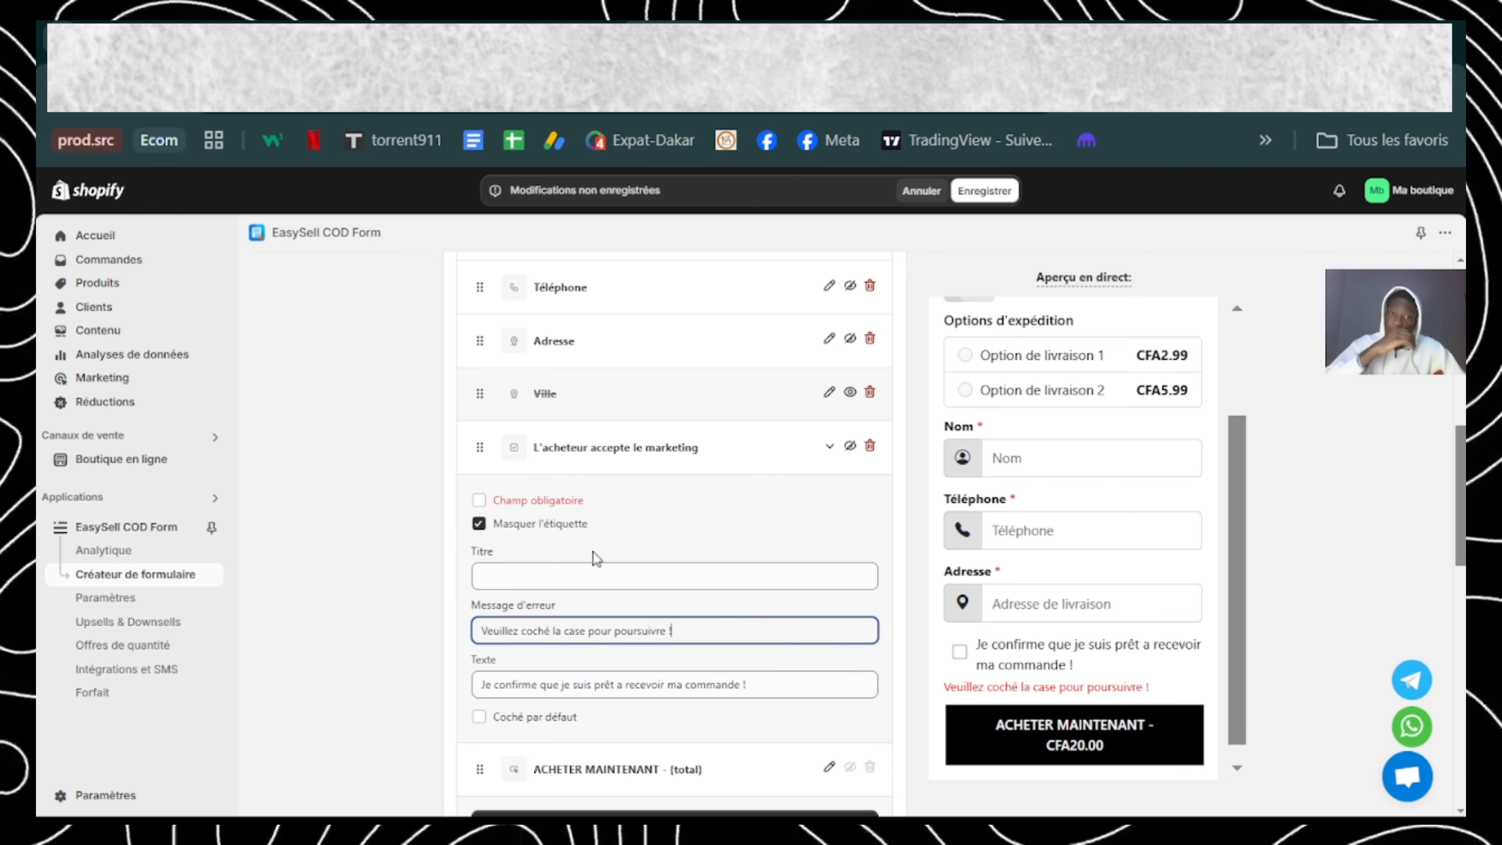
Step: Make the marketing checkbox a required field and turn off "Masquer l'étiquette" in its settings
click(479, 505)
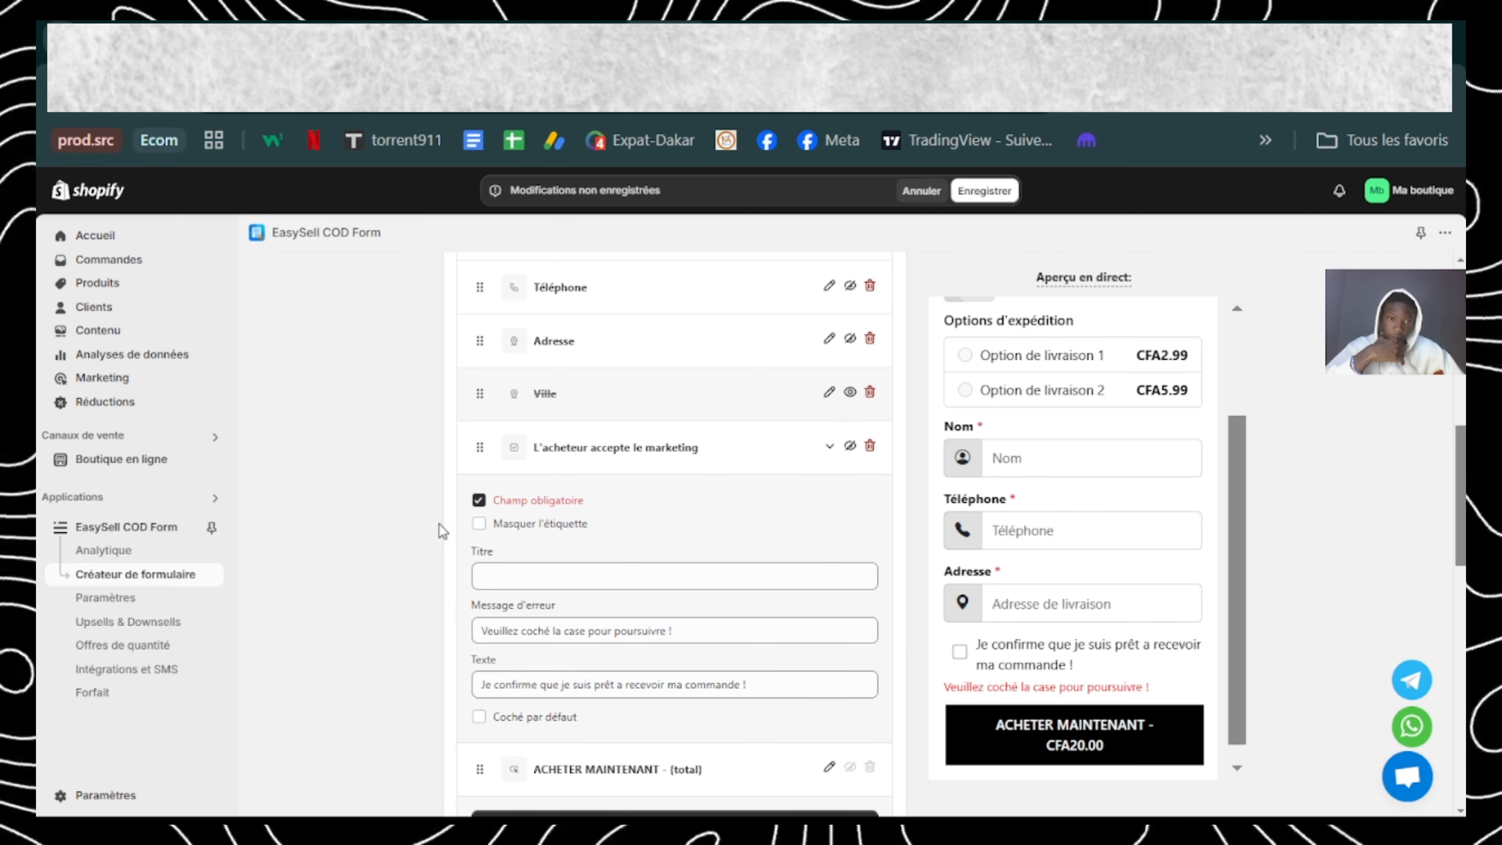
click(479, 523)
click(830, 446)
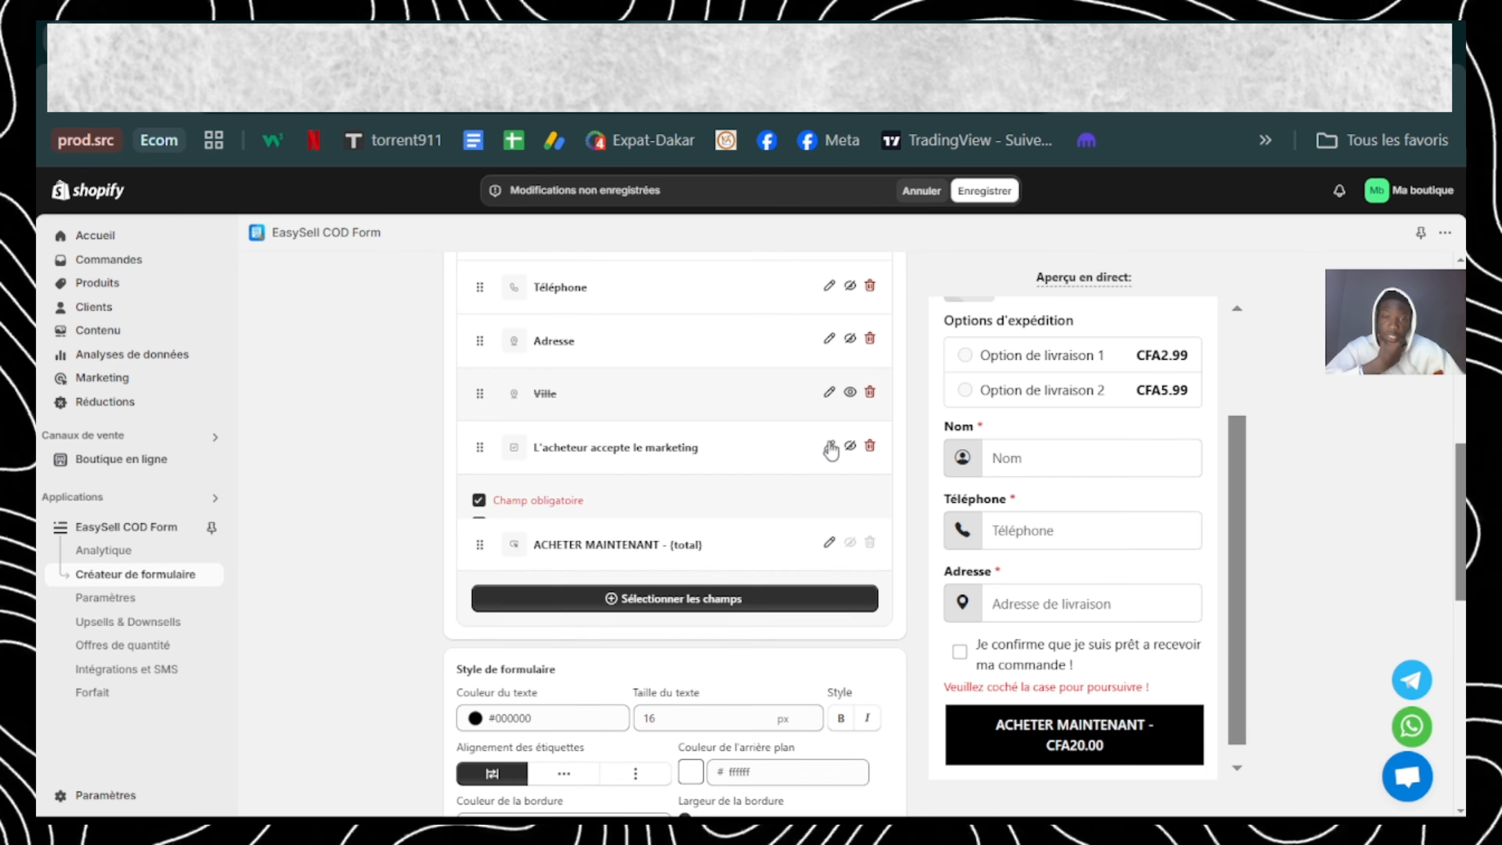
Step: Try #CE55D9 as the form's text colour and set it back to #000000
scroll(763, 571, down, 3)
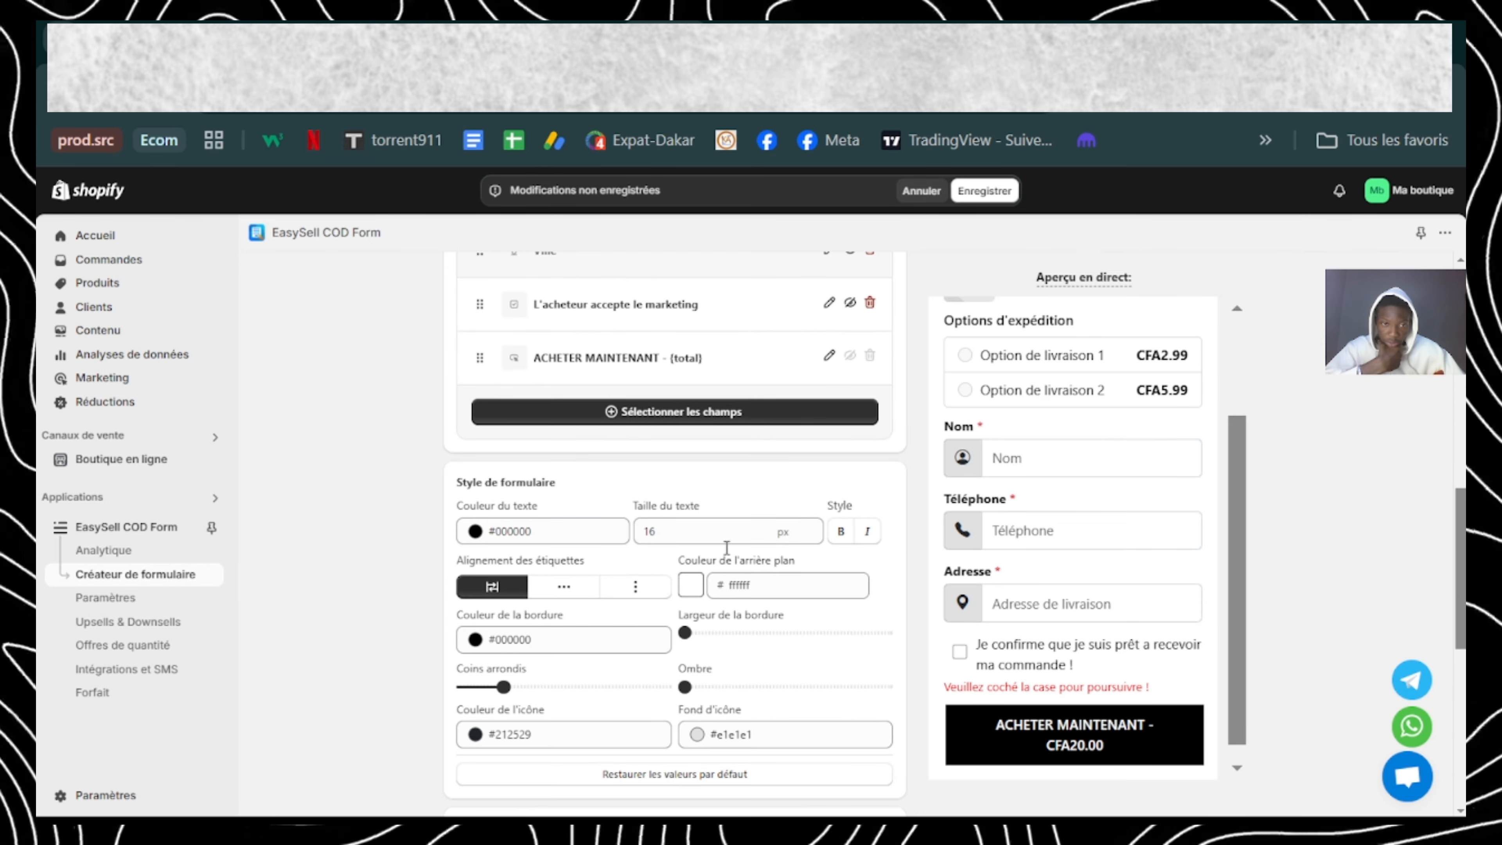
scroll(1026, 484, up, 3)
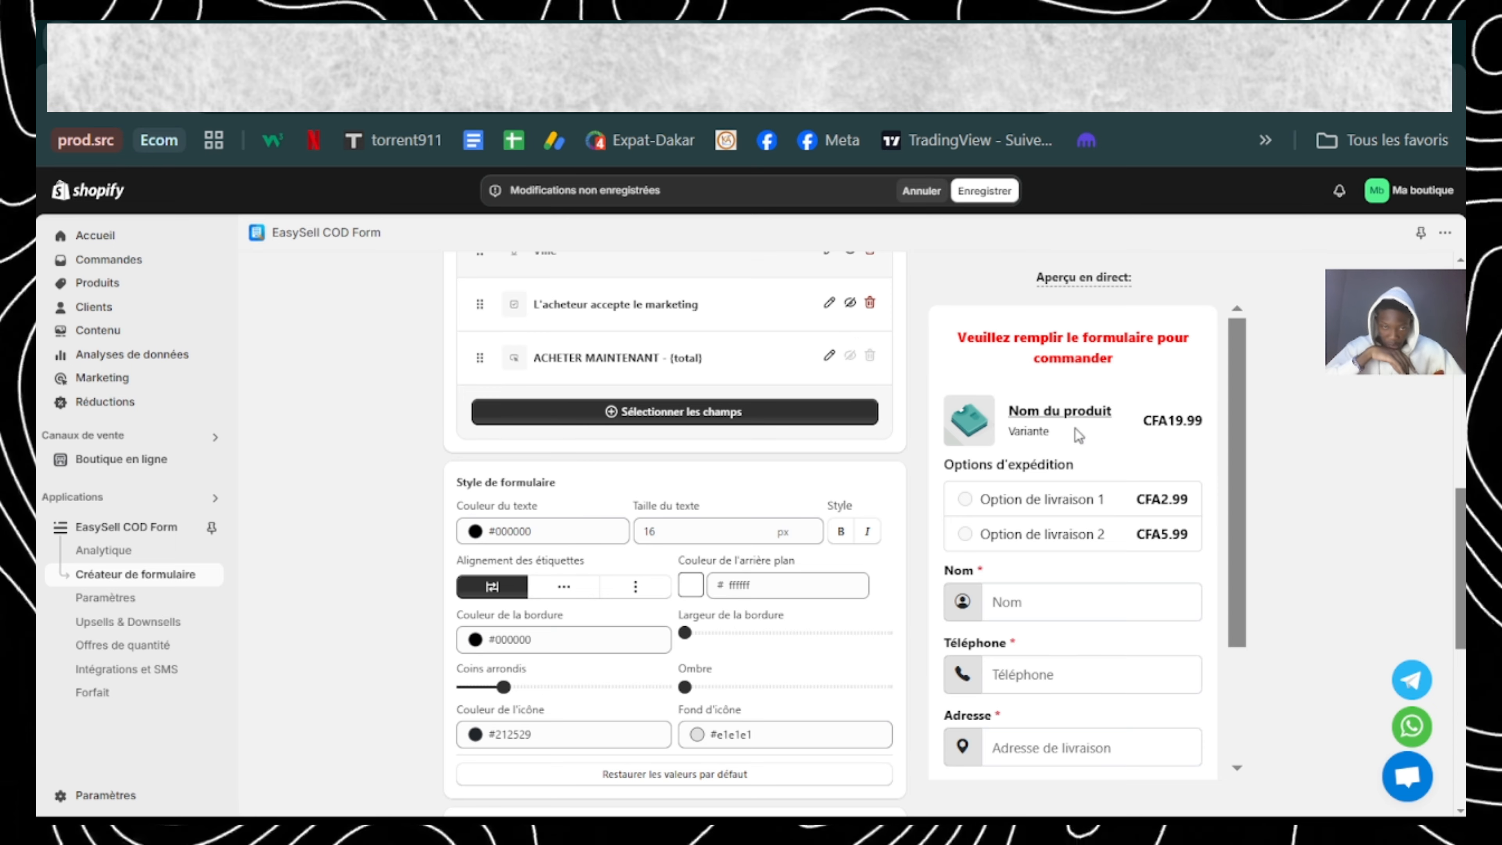
double_click(547, 532)
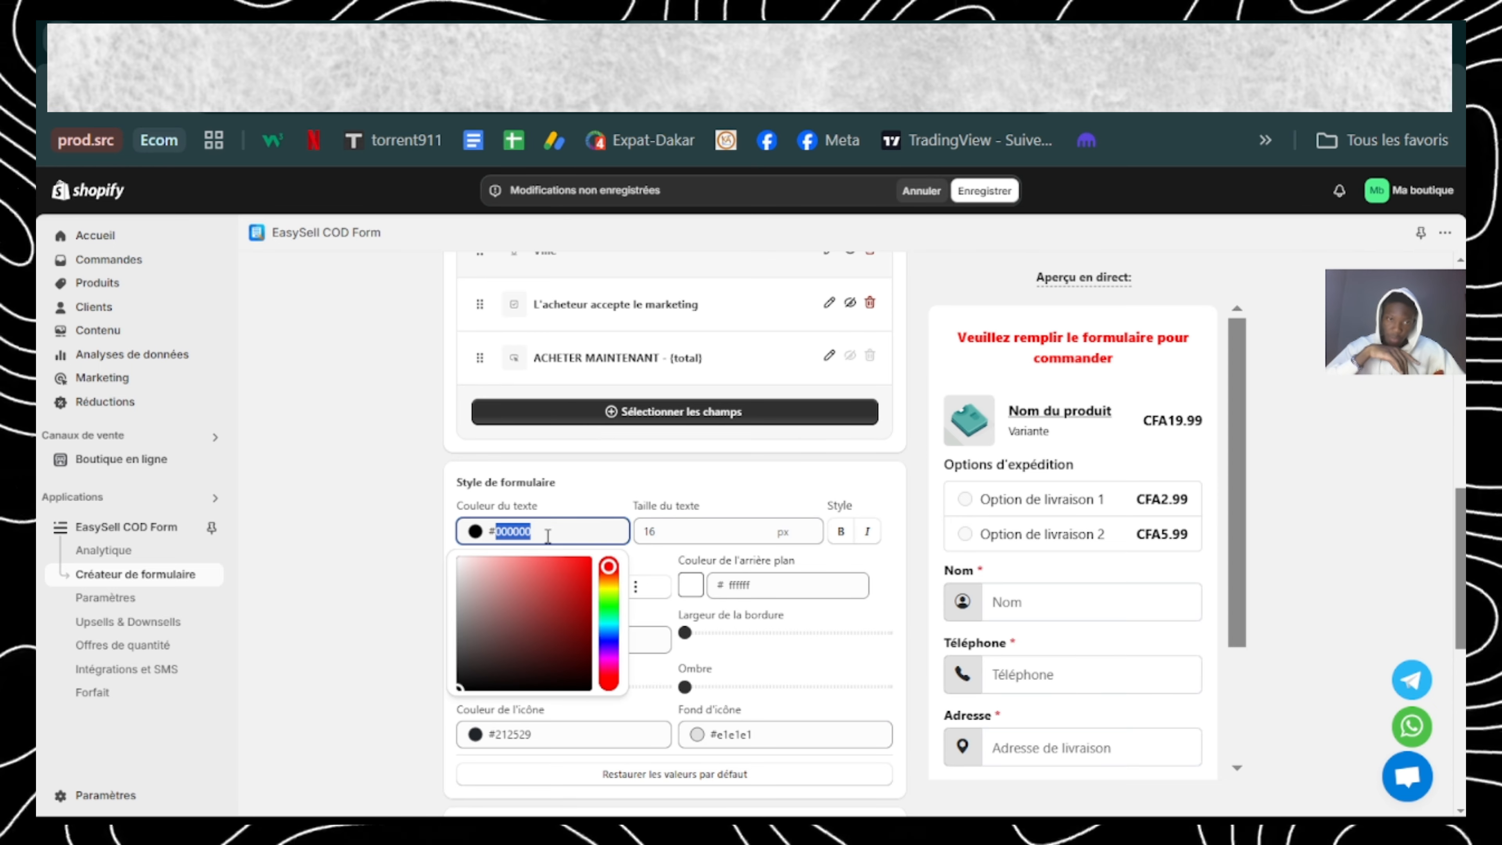
text(CE55D9)
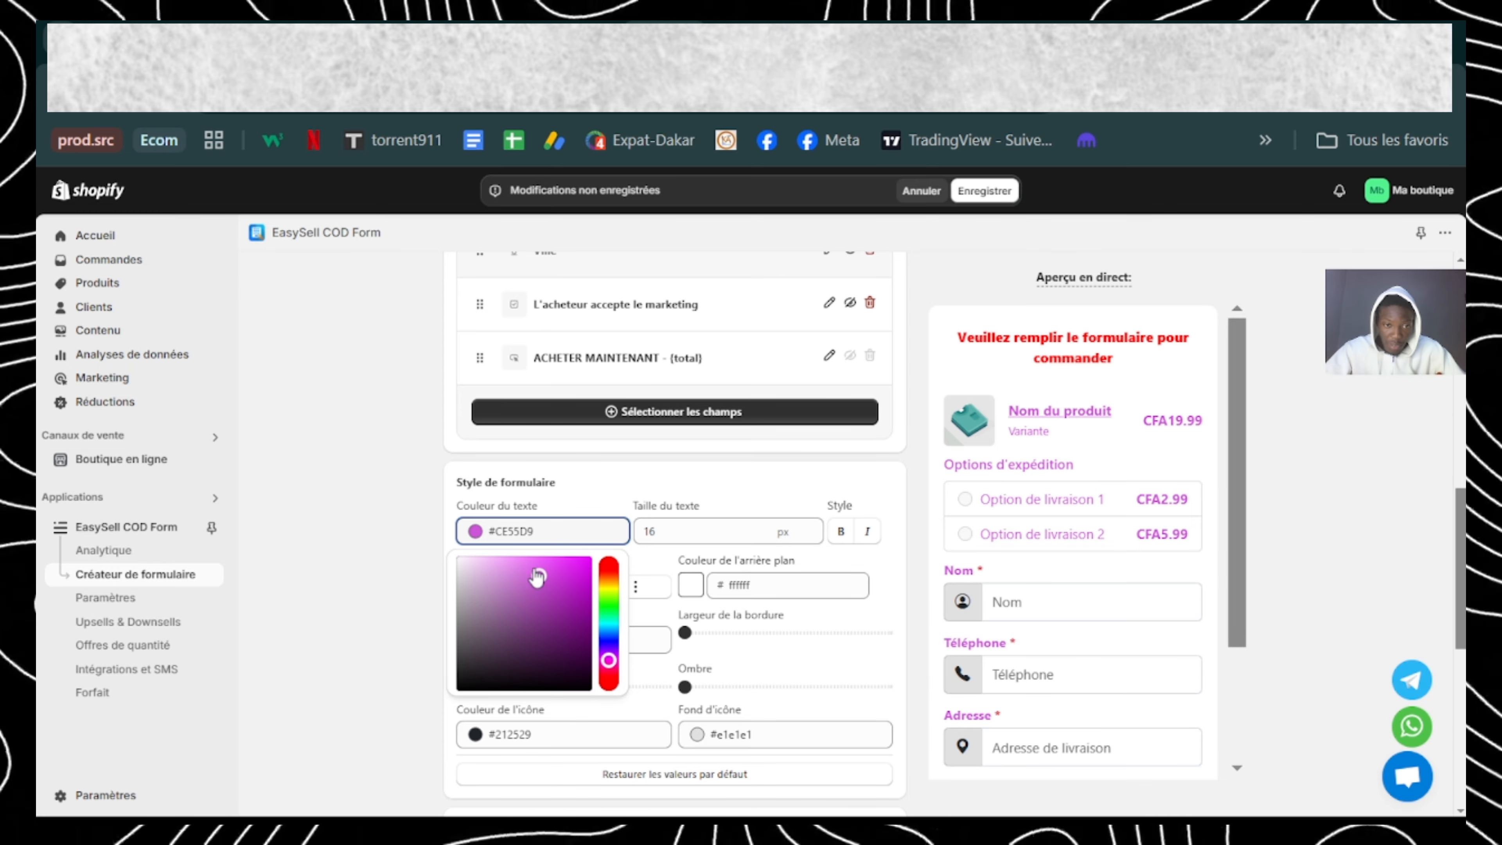
drag(538, 581, 430, 715)
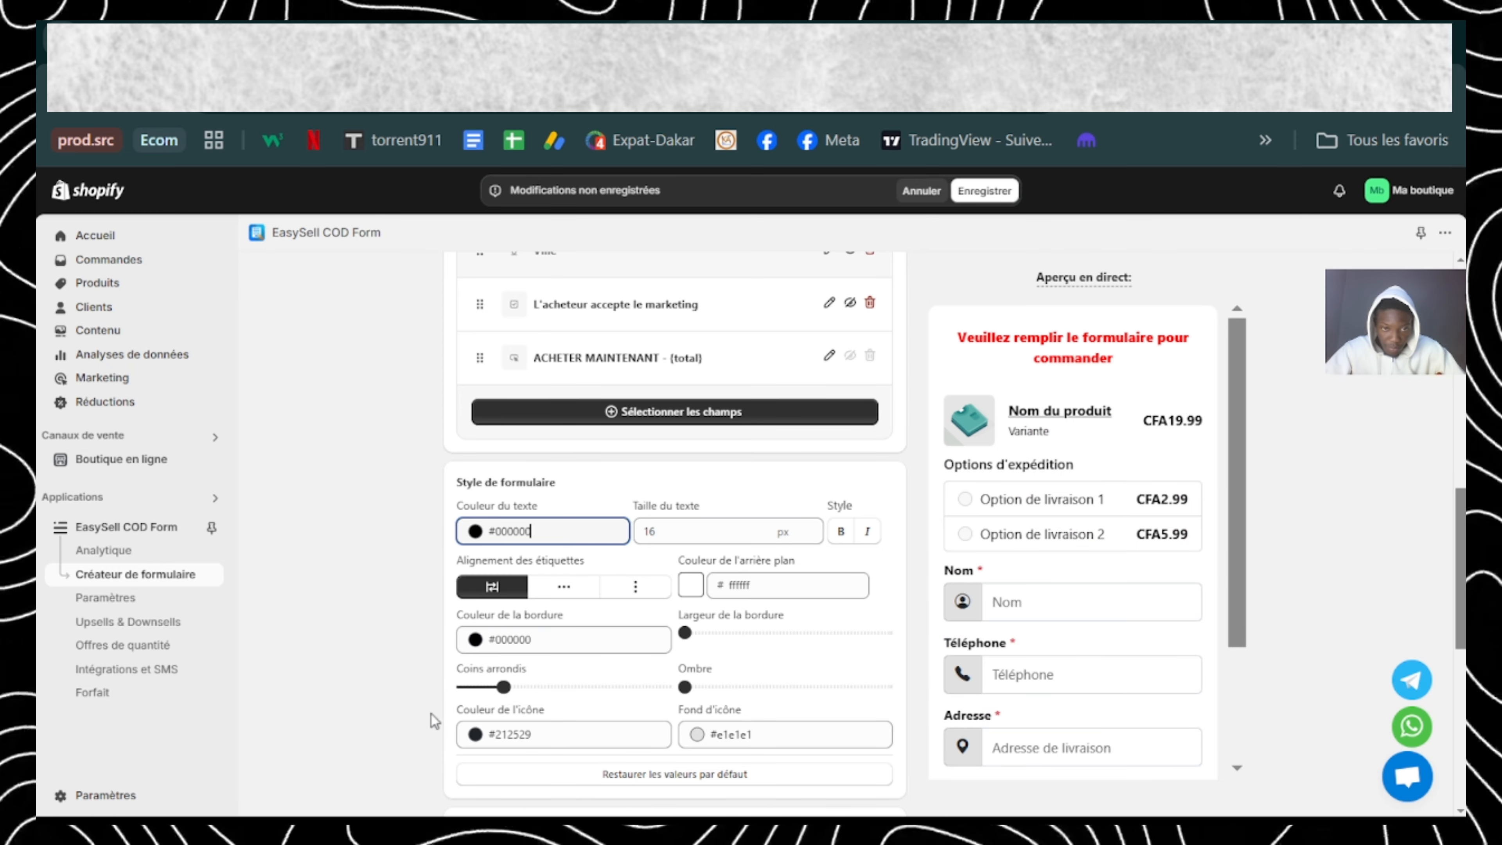
click(596, 479)
Step: Set the form's border colour to #CE55D9 and increase the border width to about a quarter of its range
scroll(597, 479, down, 2)
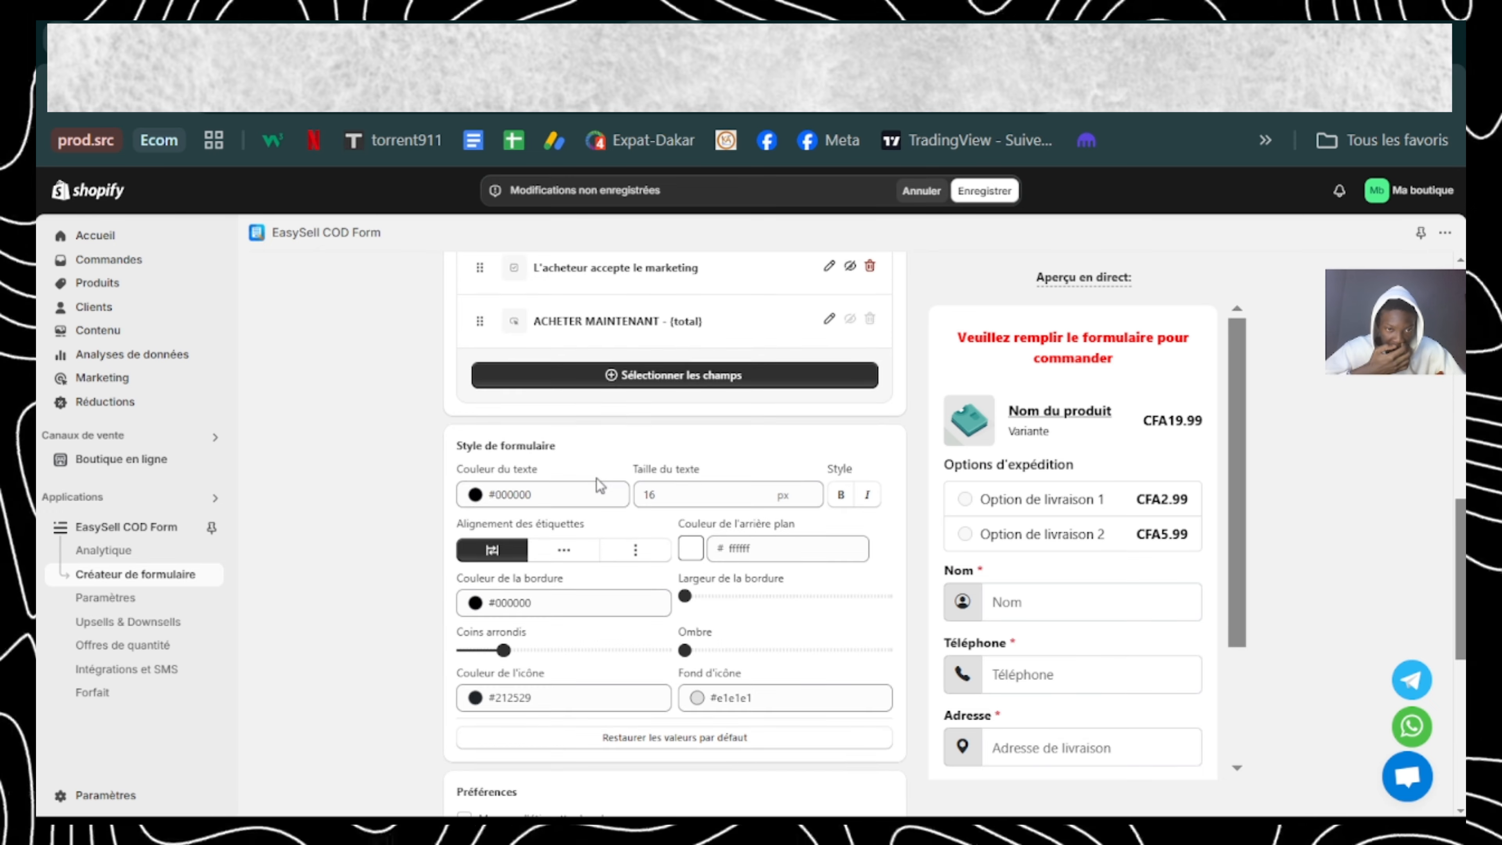
click(579, 543)
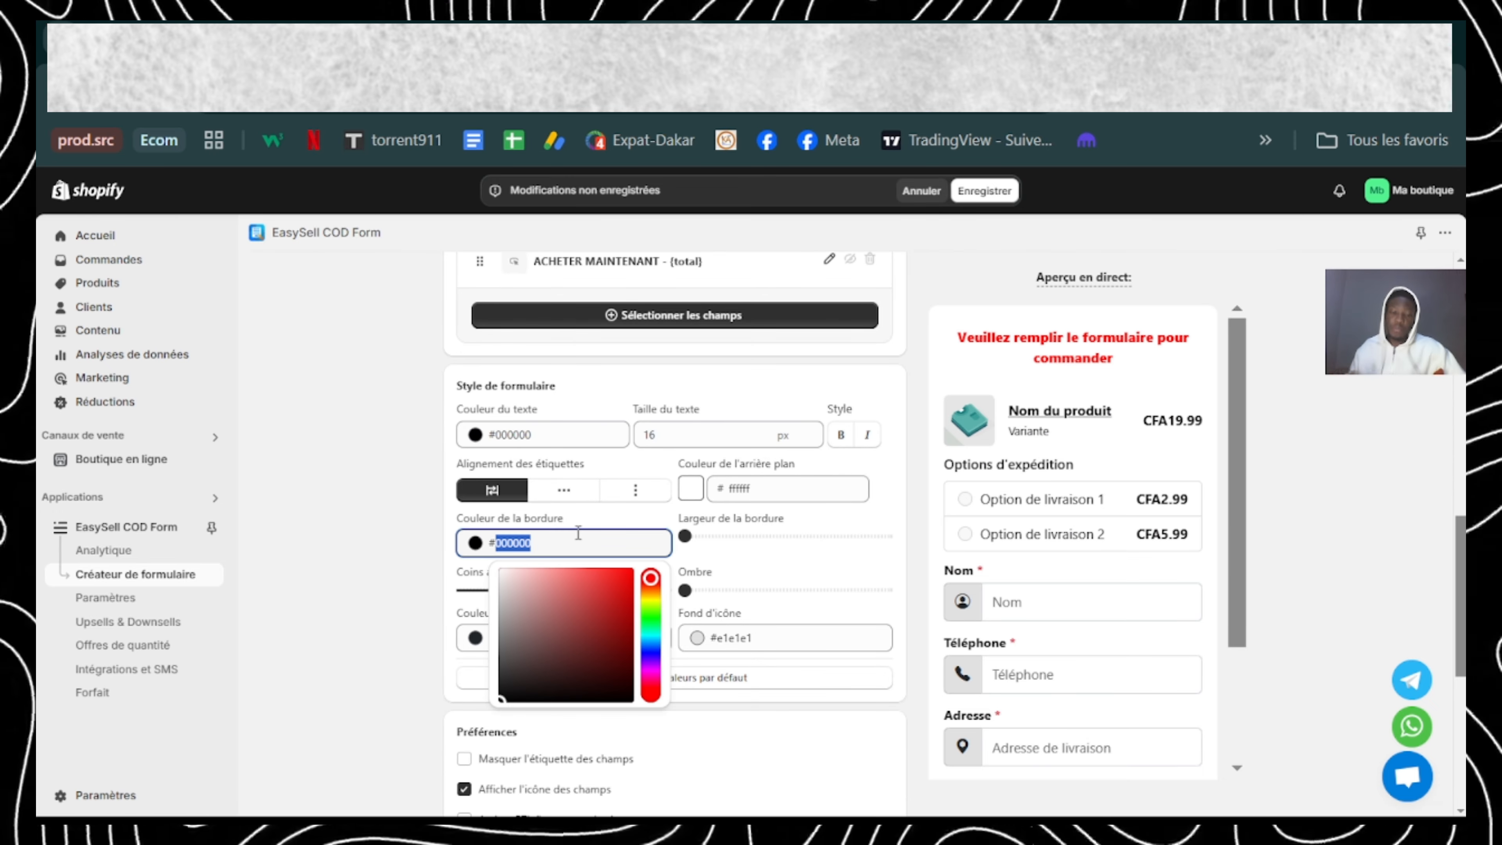
text(v)
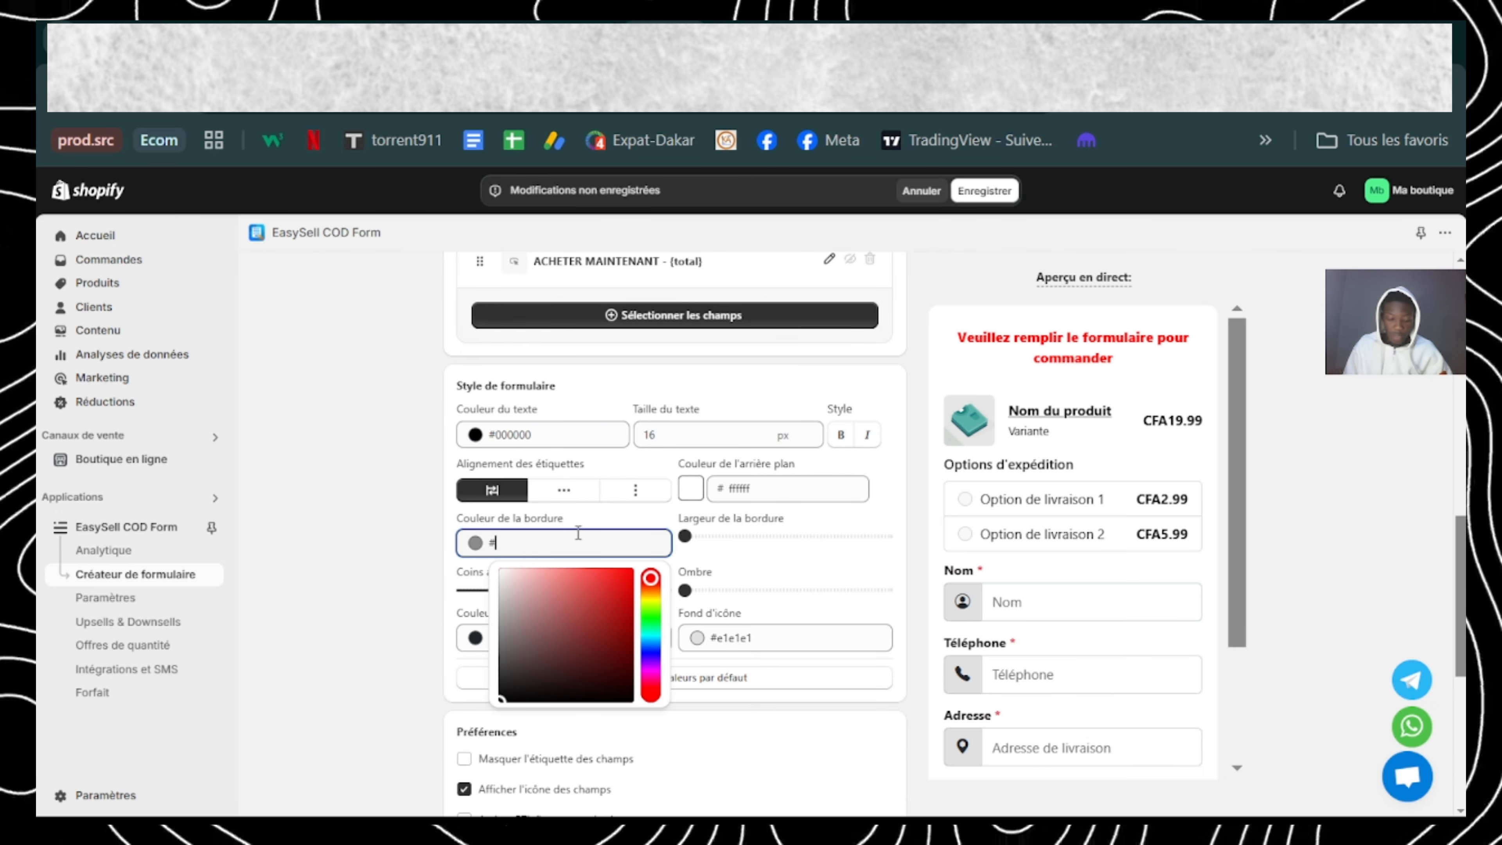
text(CE55D9)
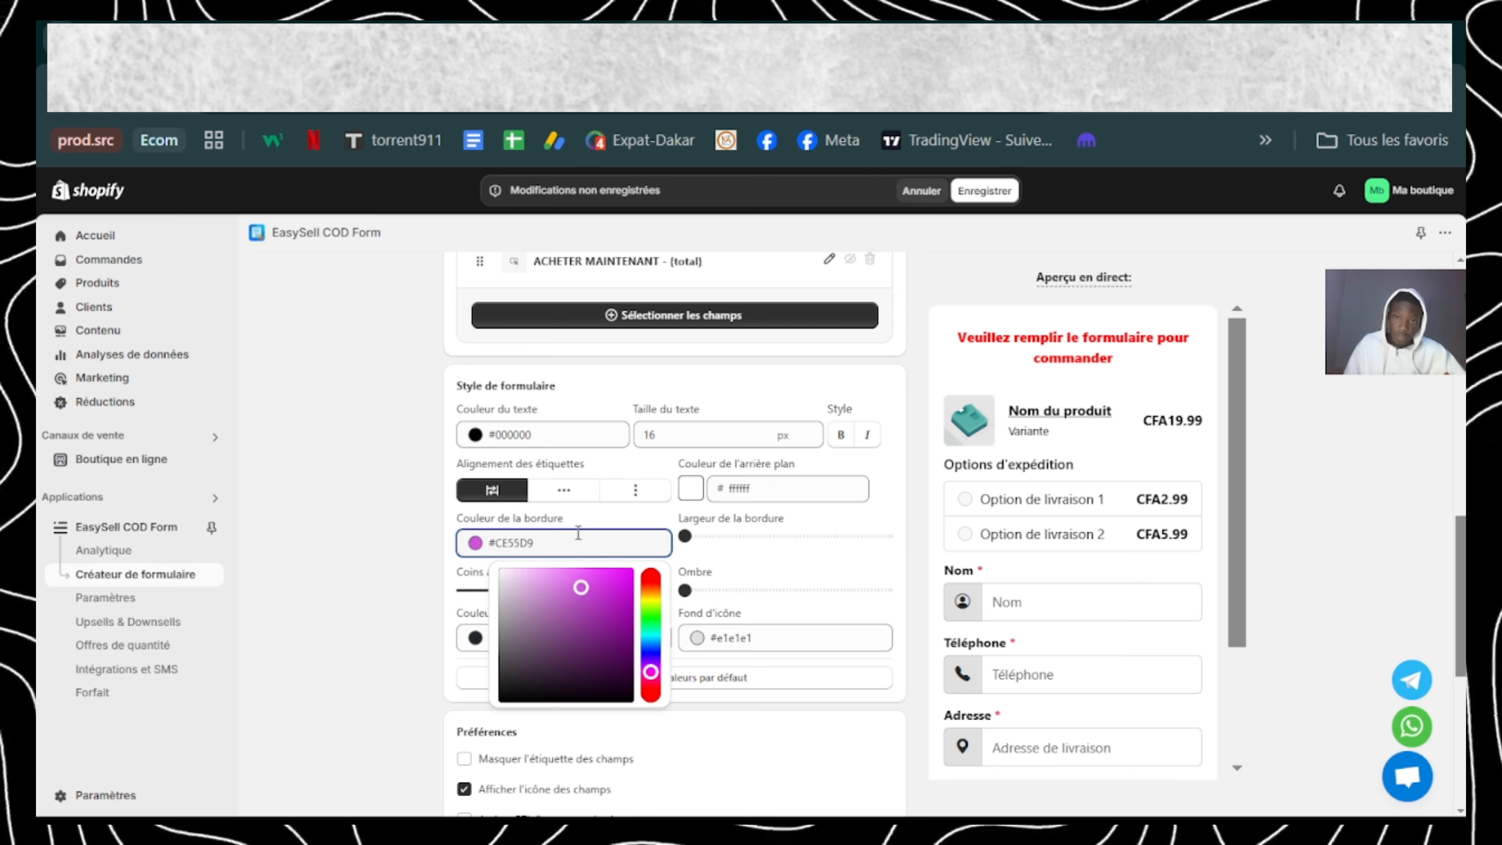
drag(685, 536, 735, 536)
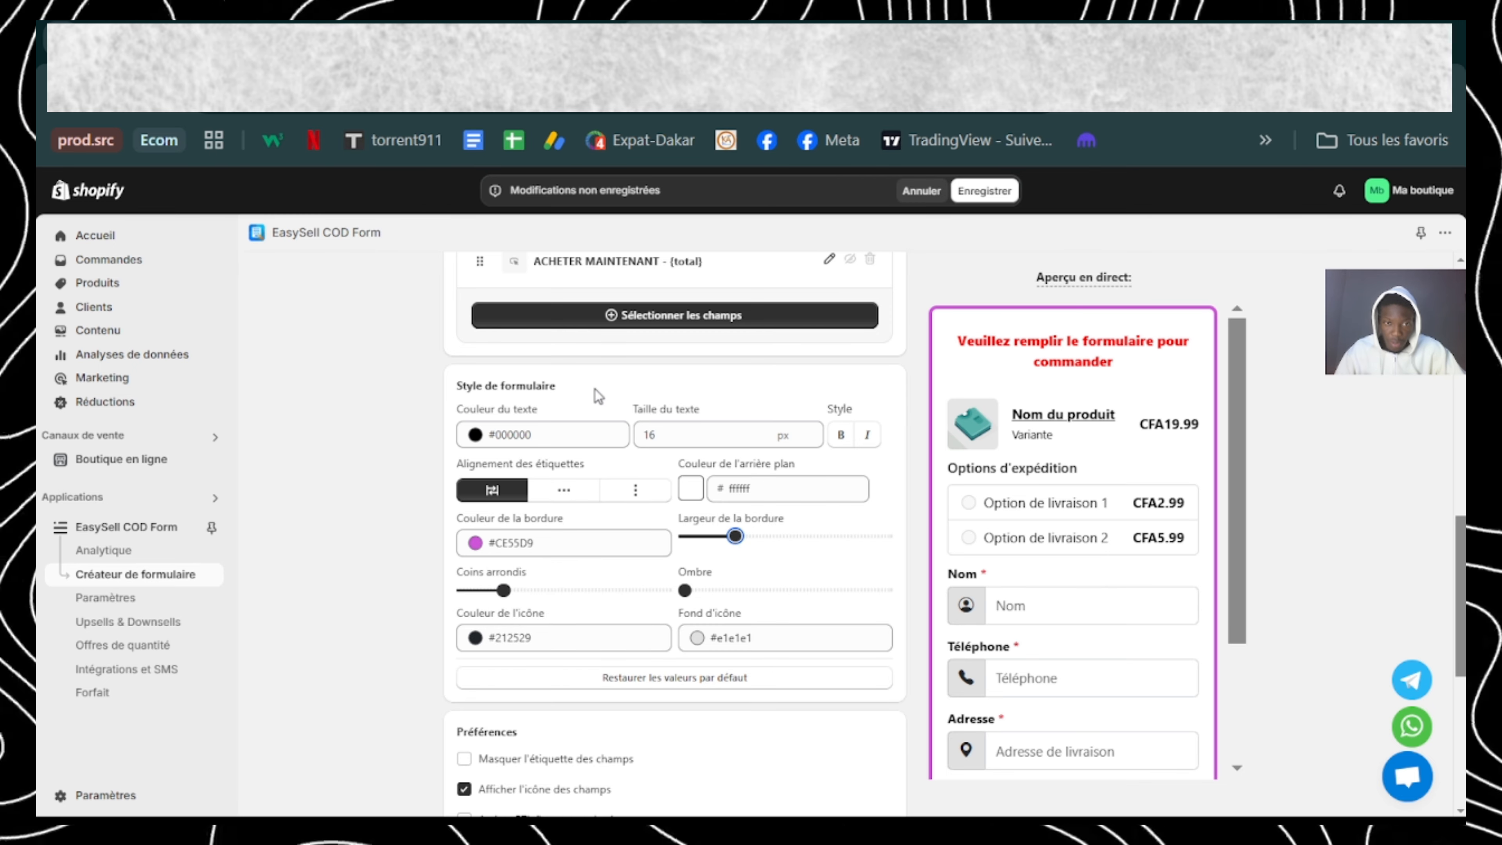
Step: Round the form's corners slightly more and raise its shadow to about a third of the range
scroll(598, 589, down, 1)
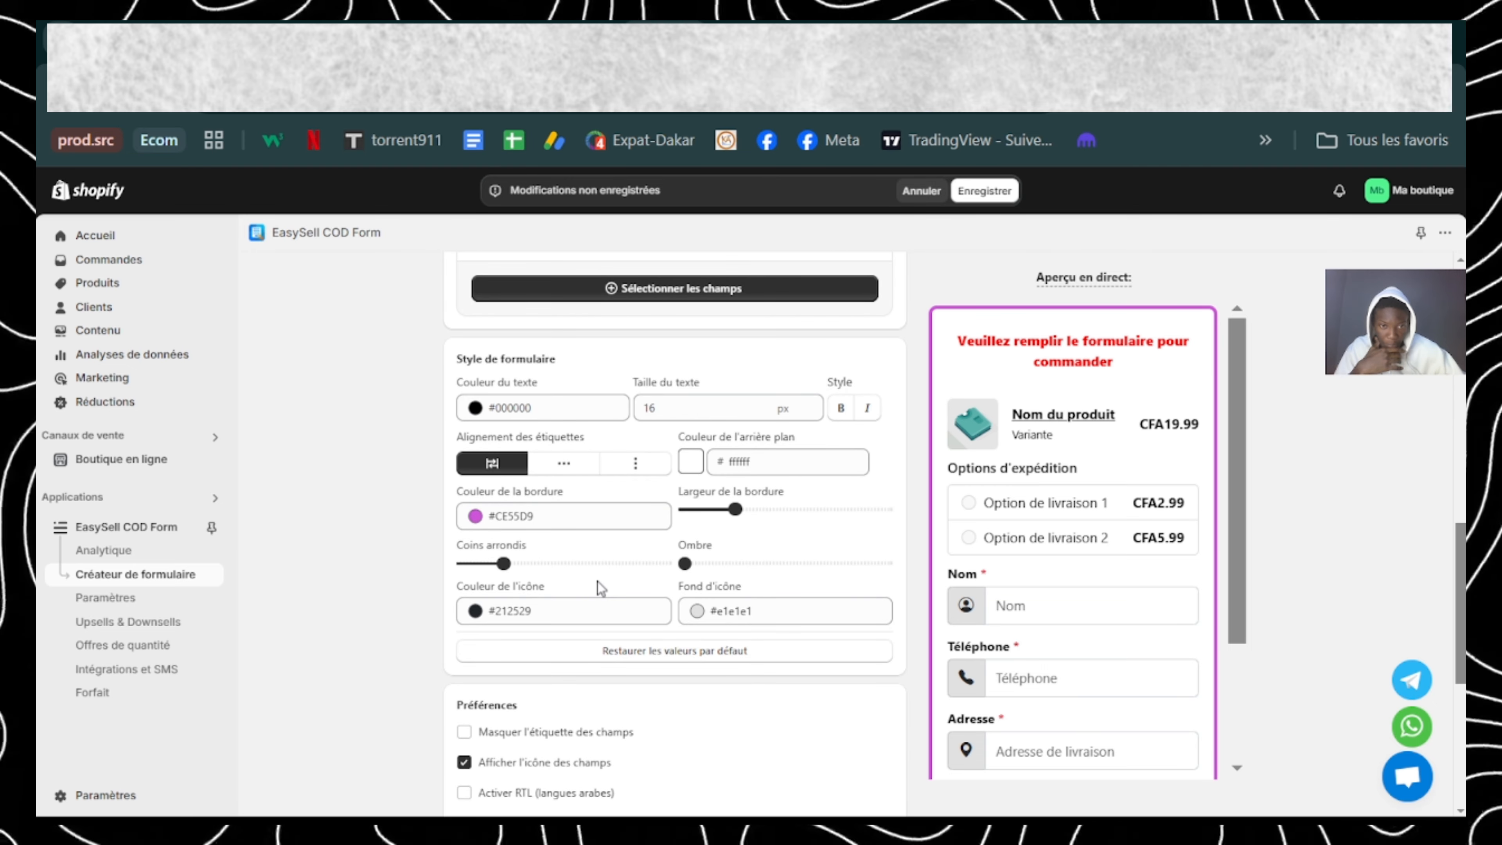
scroll(597, 583, down, 1)
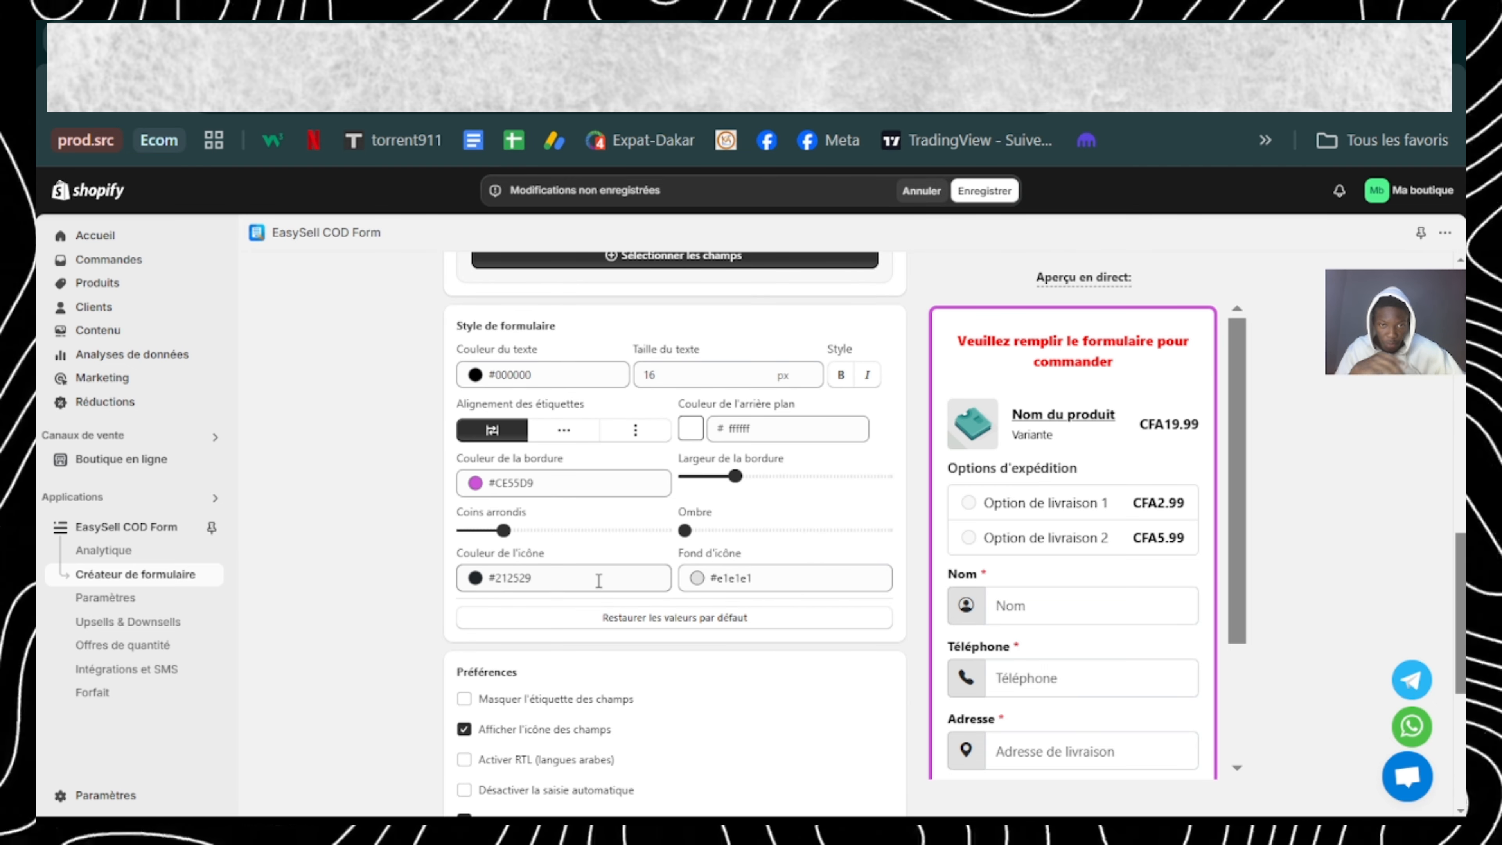
click(500, 528)
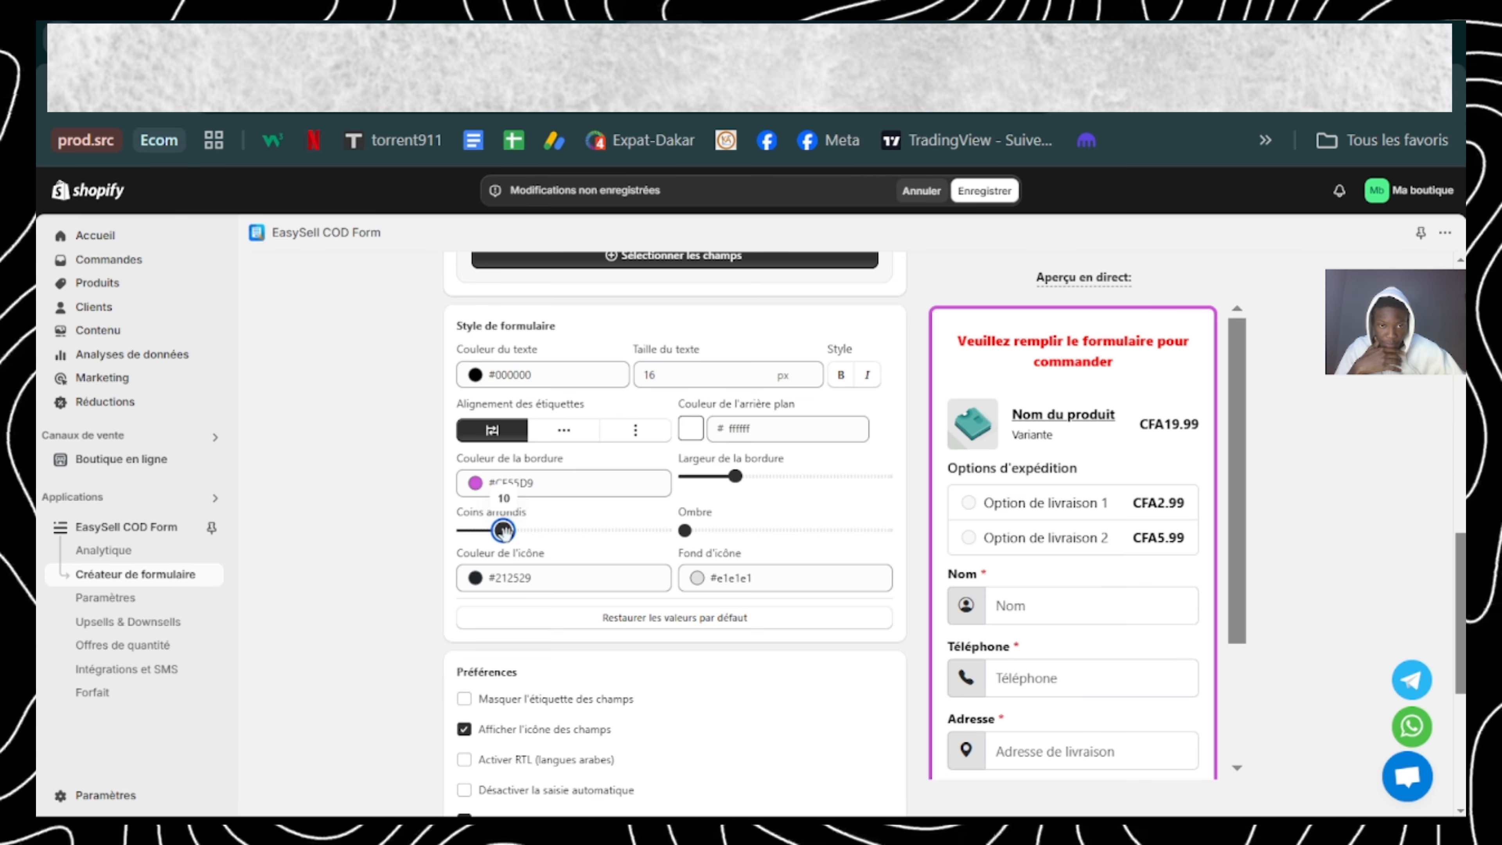
drag(504, 531, 523, 531)
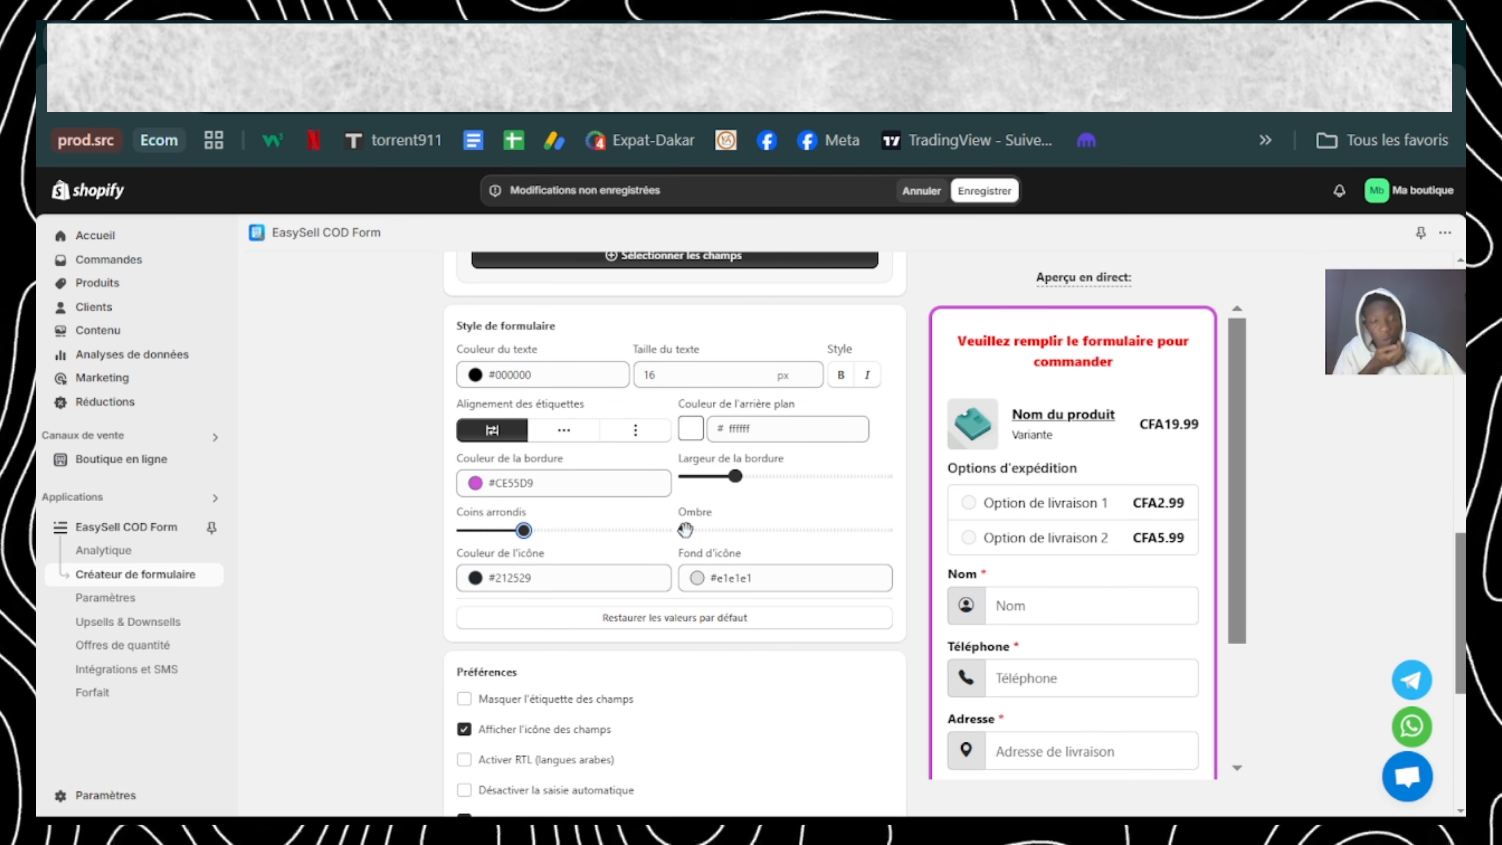
drag(685, 530, 749, 531)
Step: Hide the labels of the form fields in the form's preferences
scroll(1020, 589, down, 3)
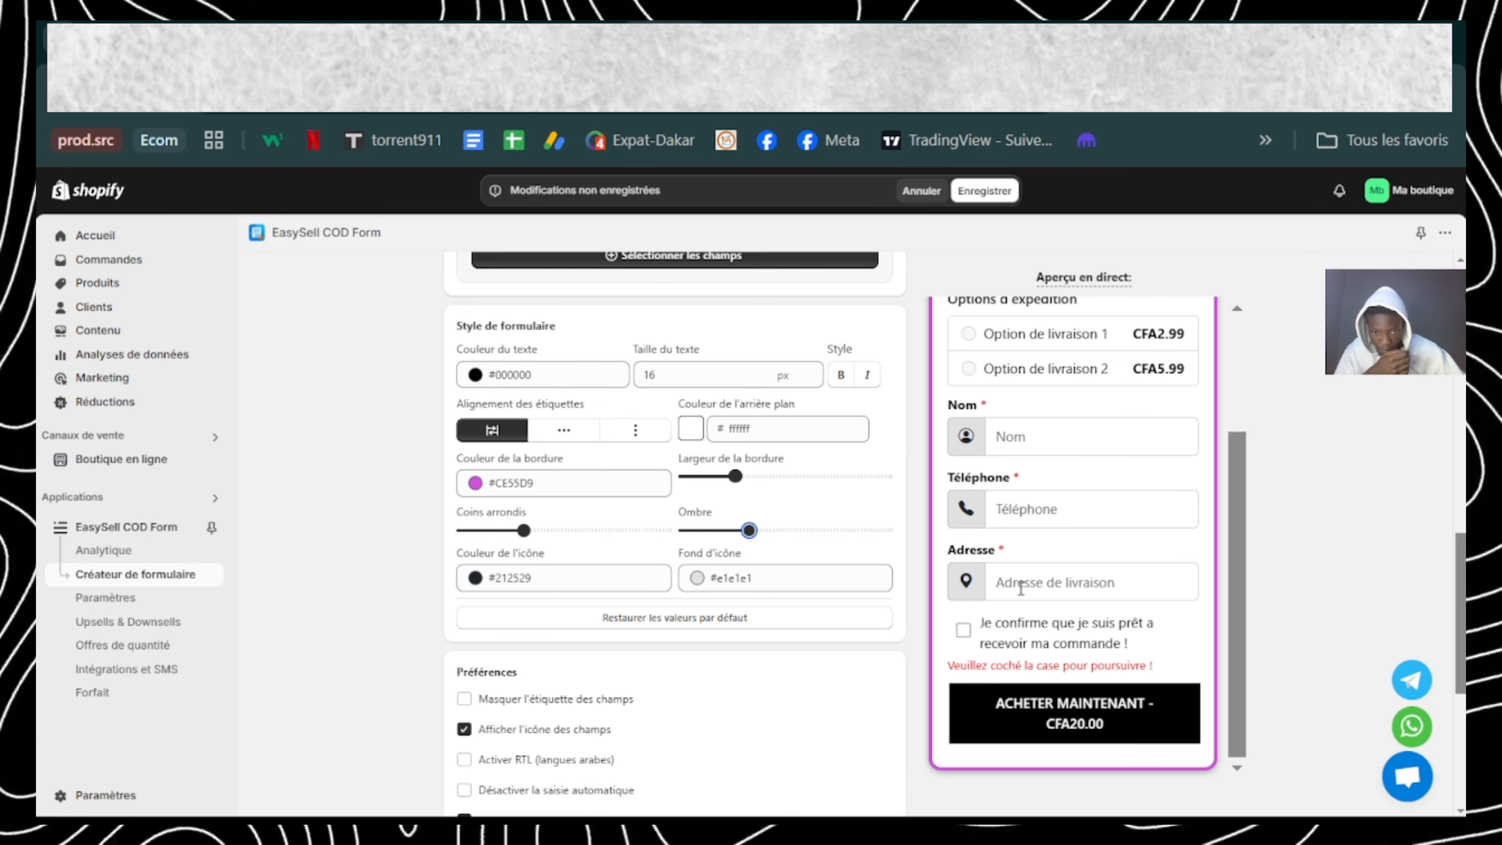
scroll(756, 586, down, 5)
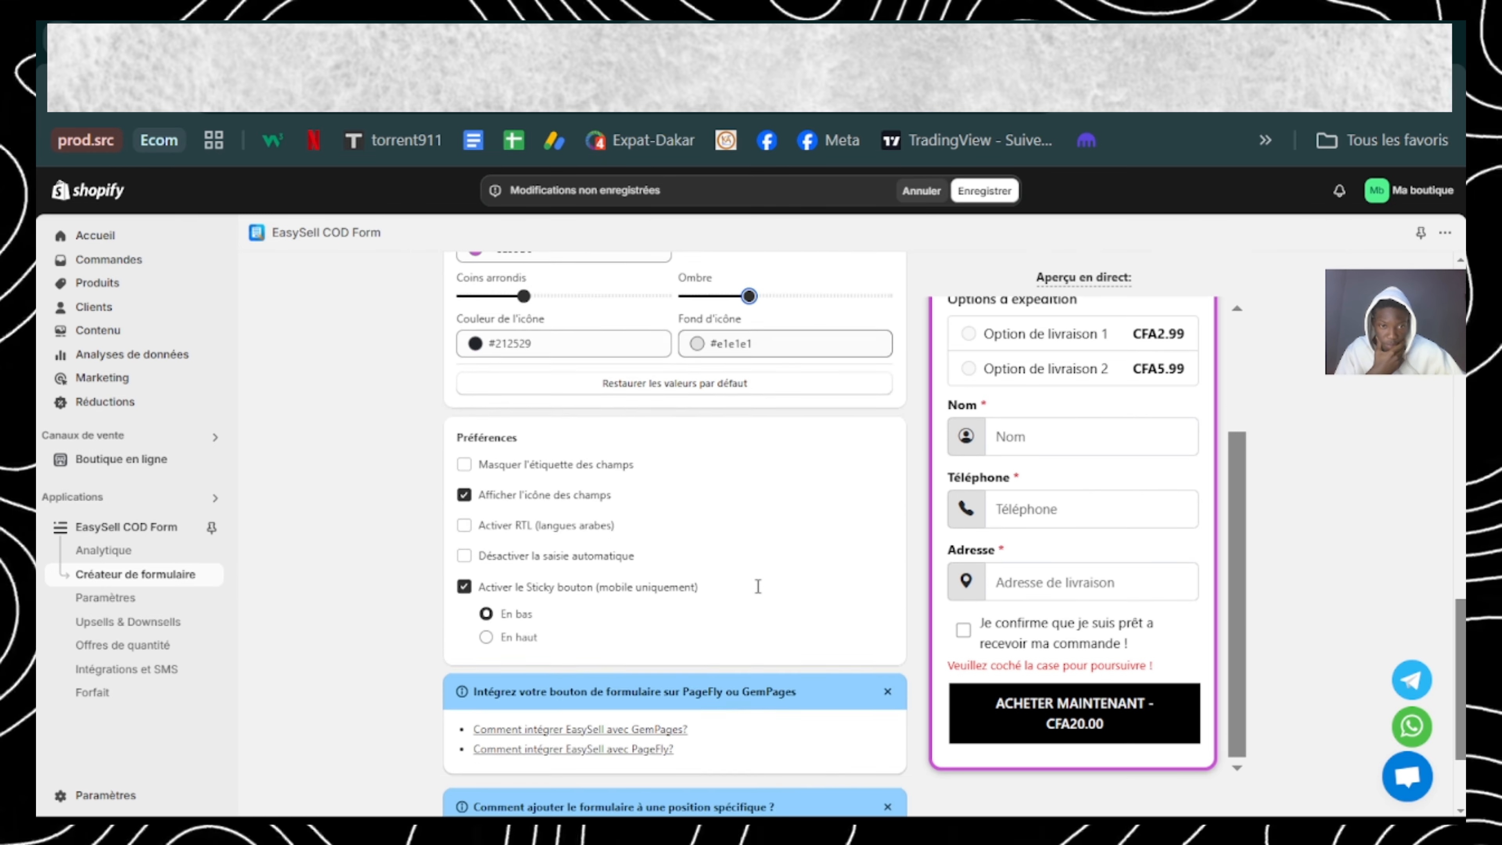
scroll(756, 586, up, 2)
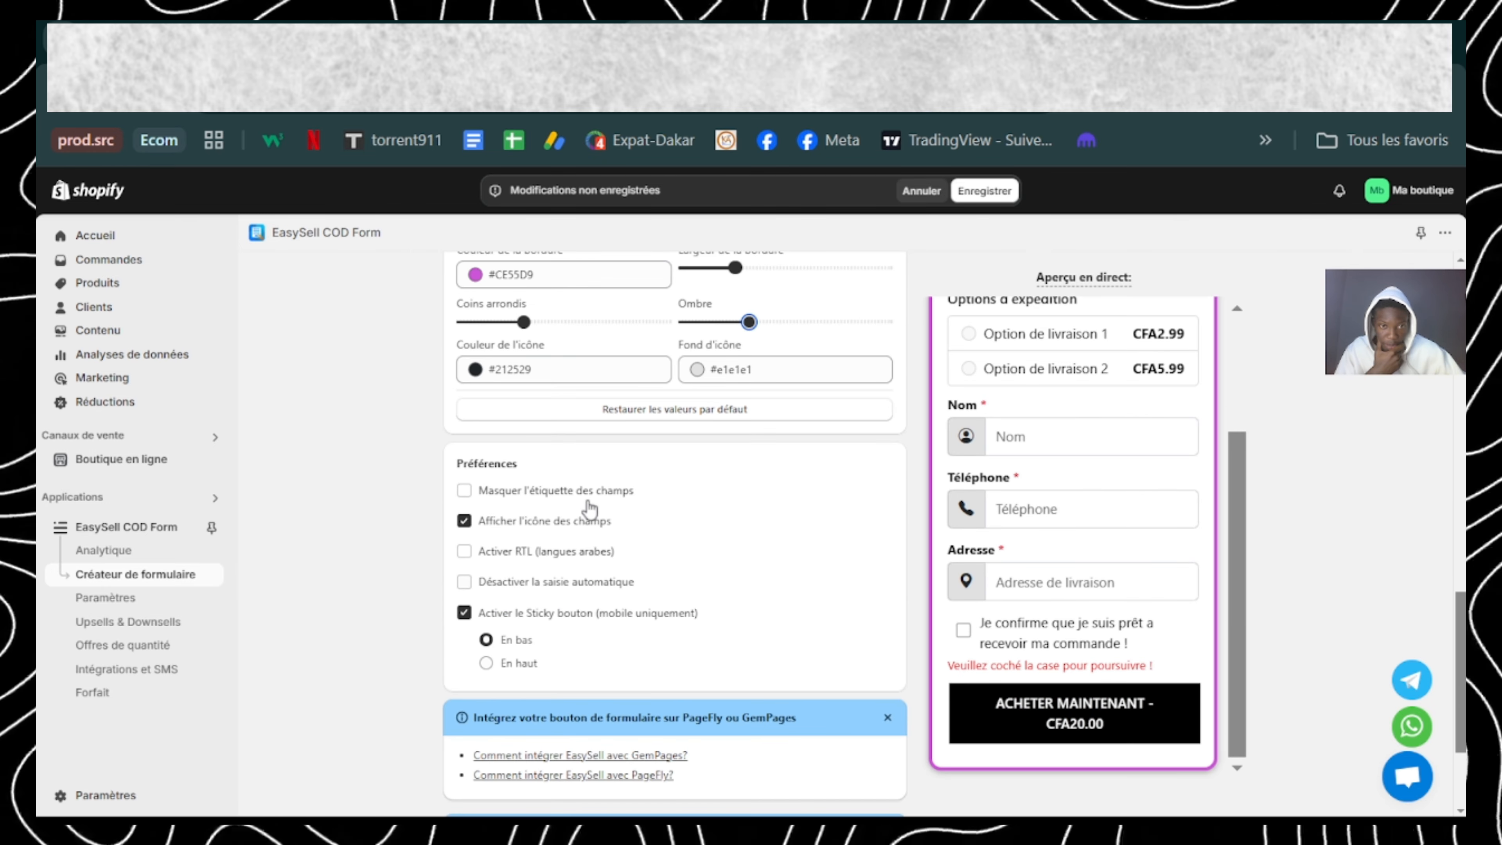
click(464, 491)
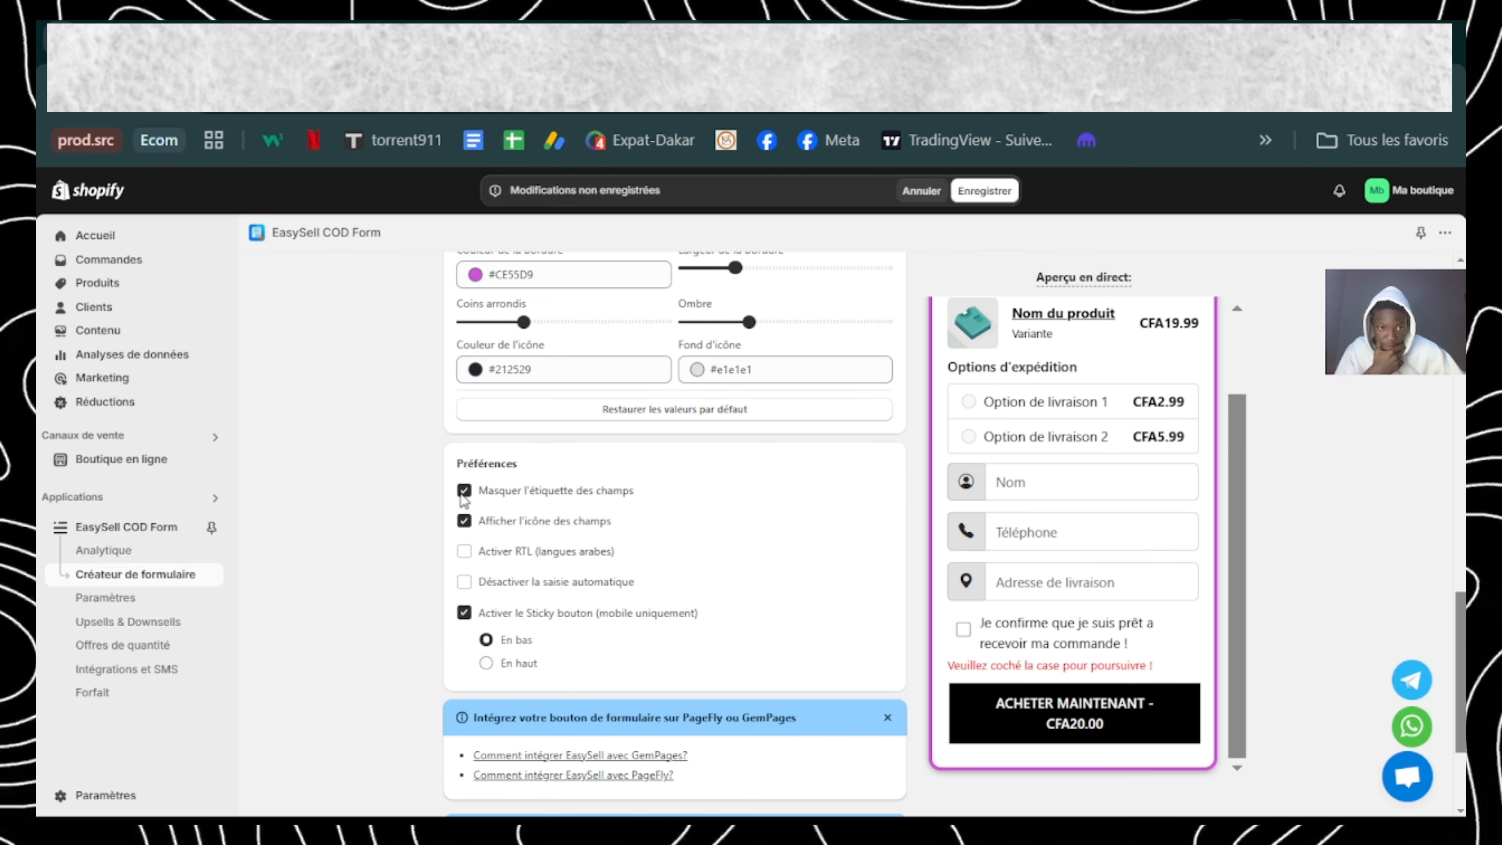
Step: Try showing the field labels, hide them again, and disable the mobile-only sticky button in the form's preferences
click(464, 491)
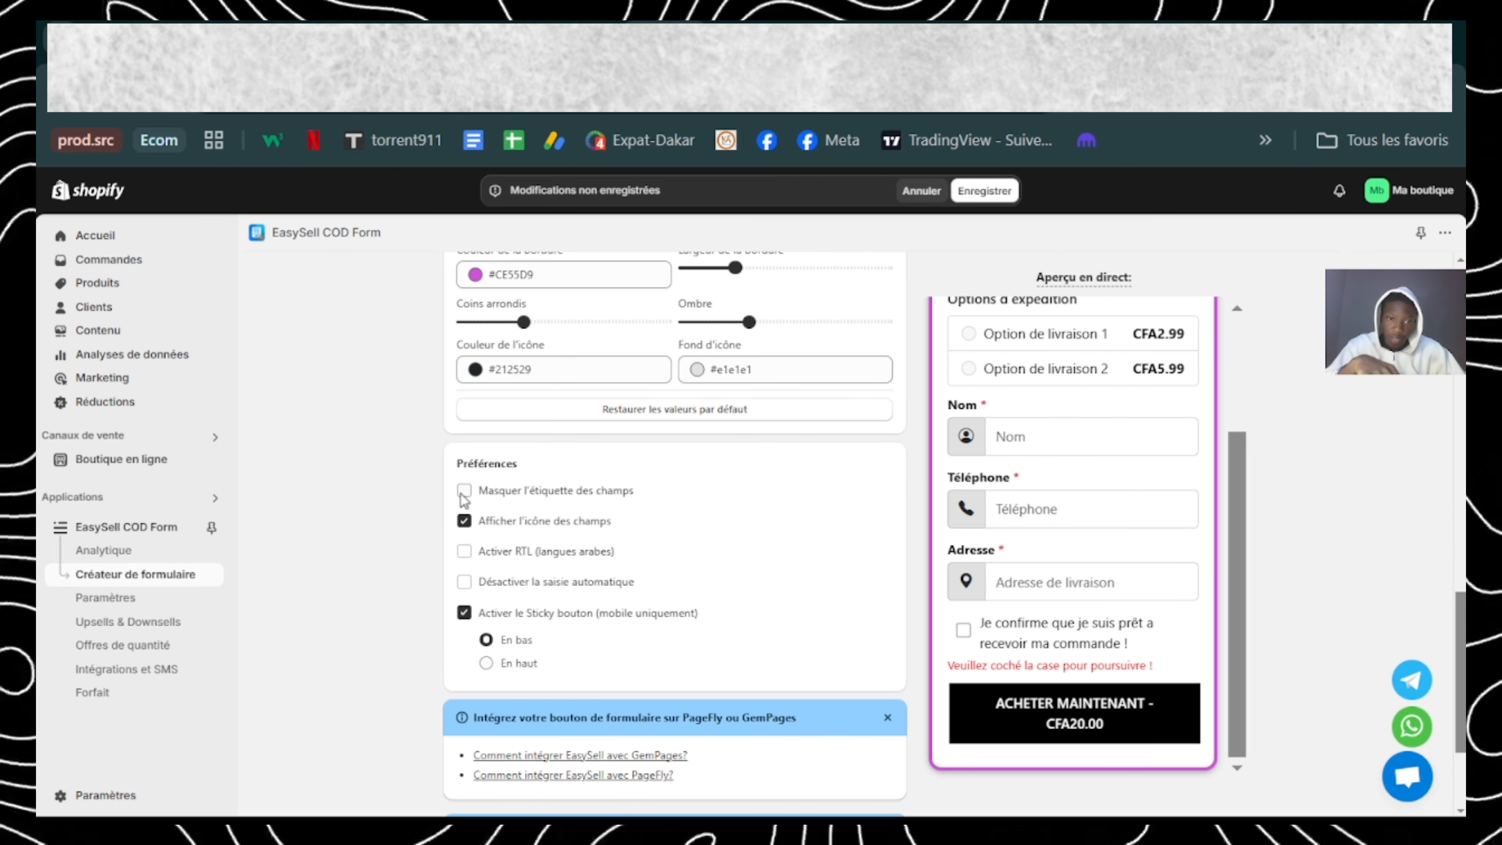
click(463, 493)
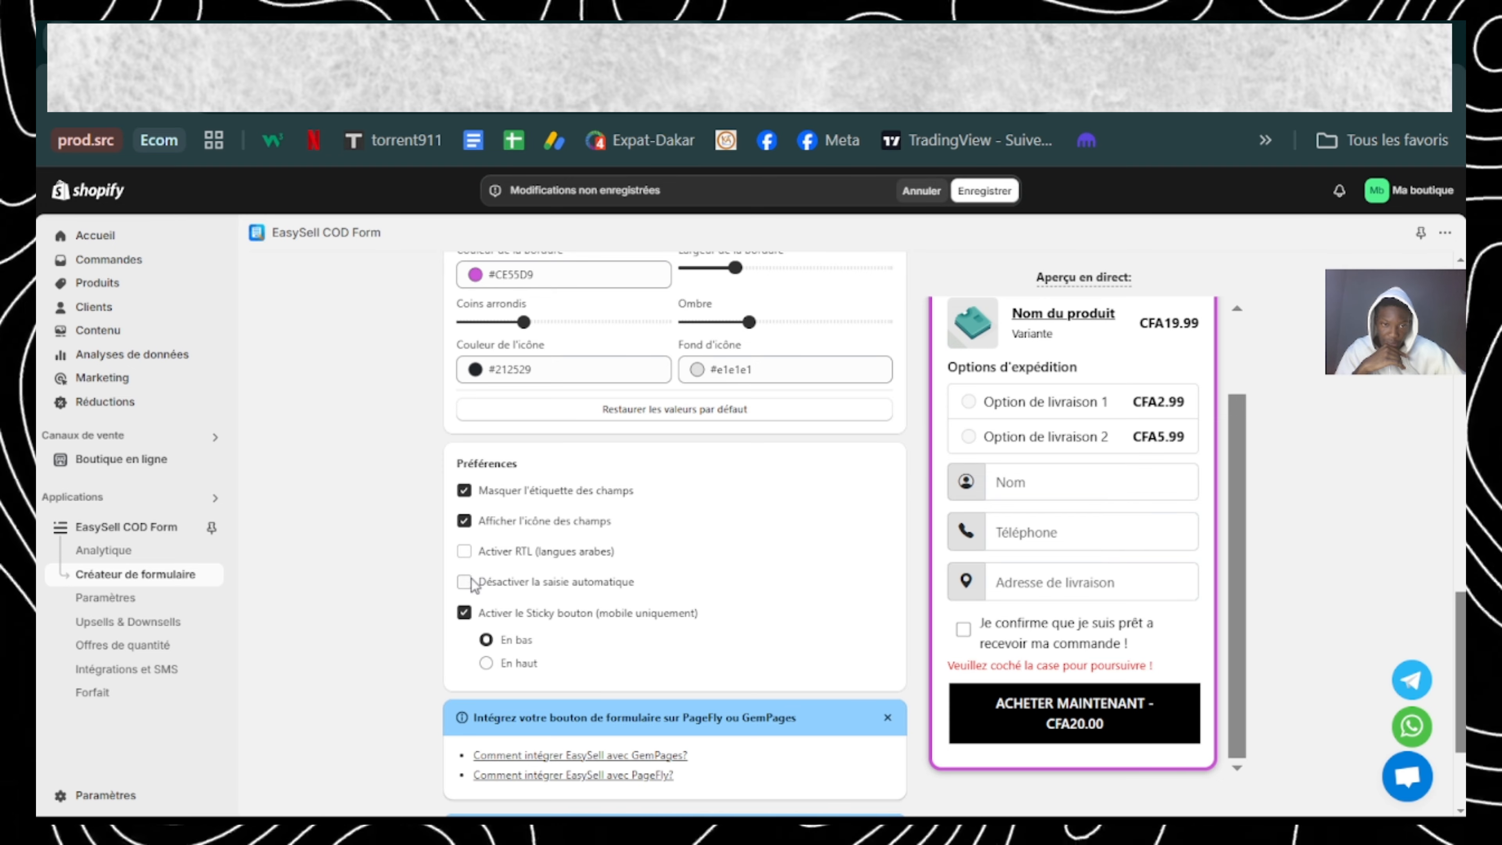
scroll(484, 588, down, 1)
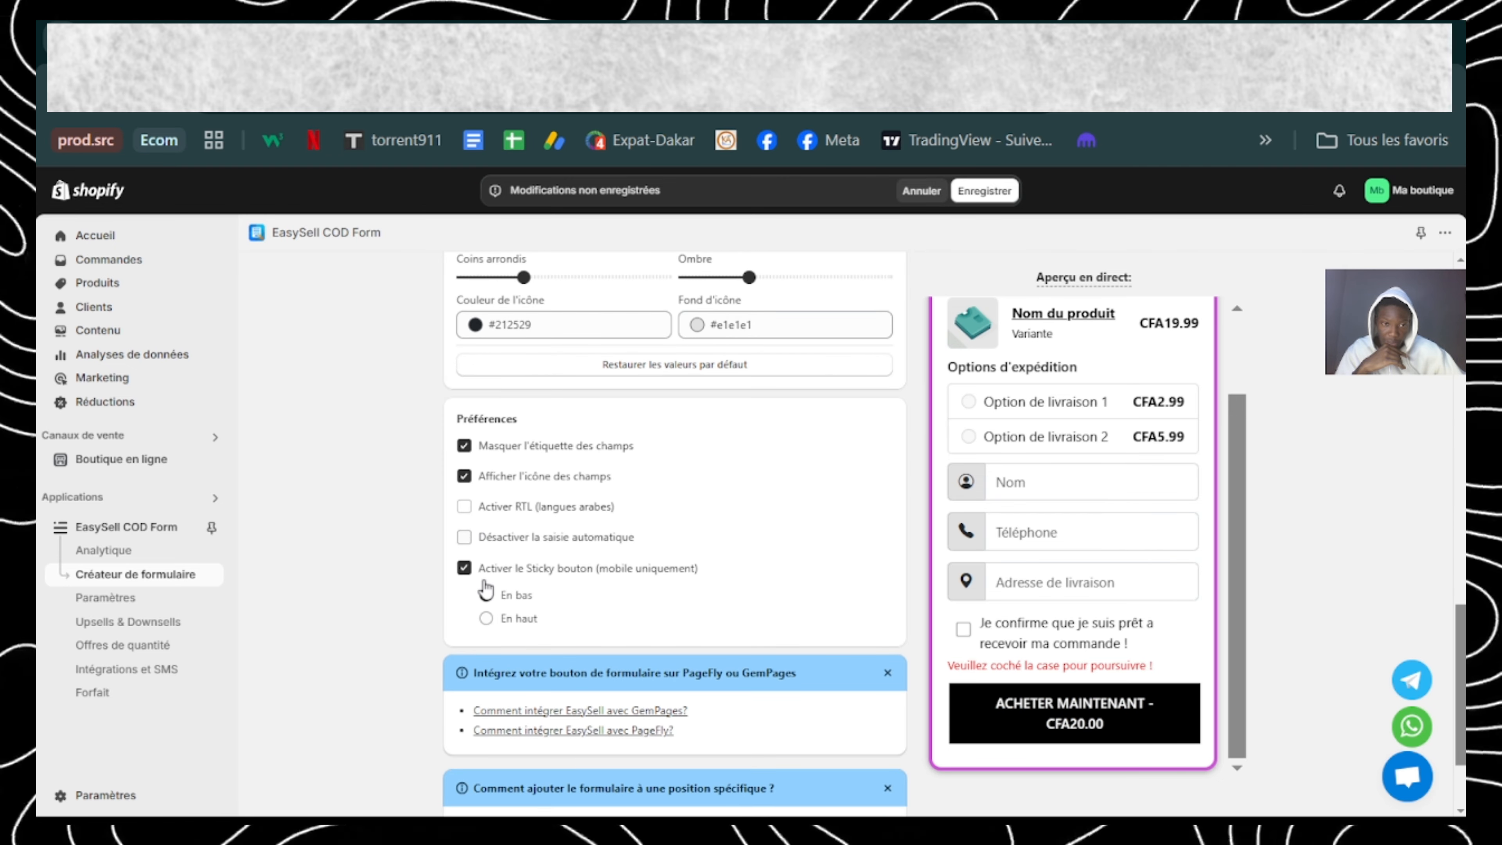
scroll(569, 615, down, 1)
scroll(569, 615, down, 1)
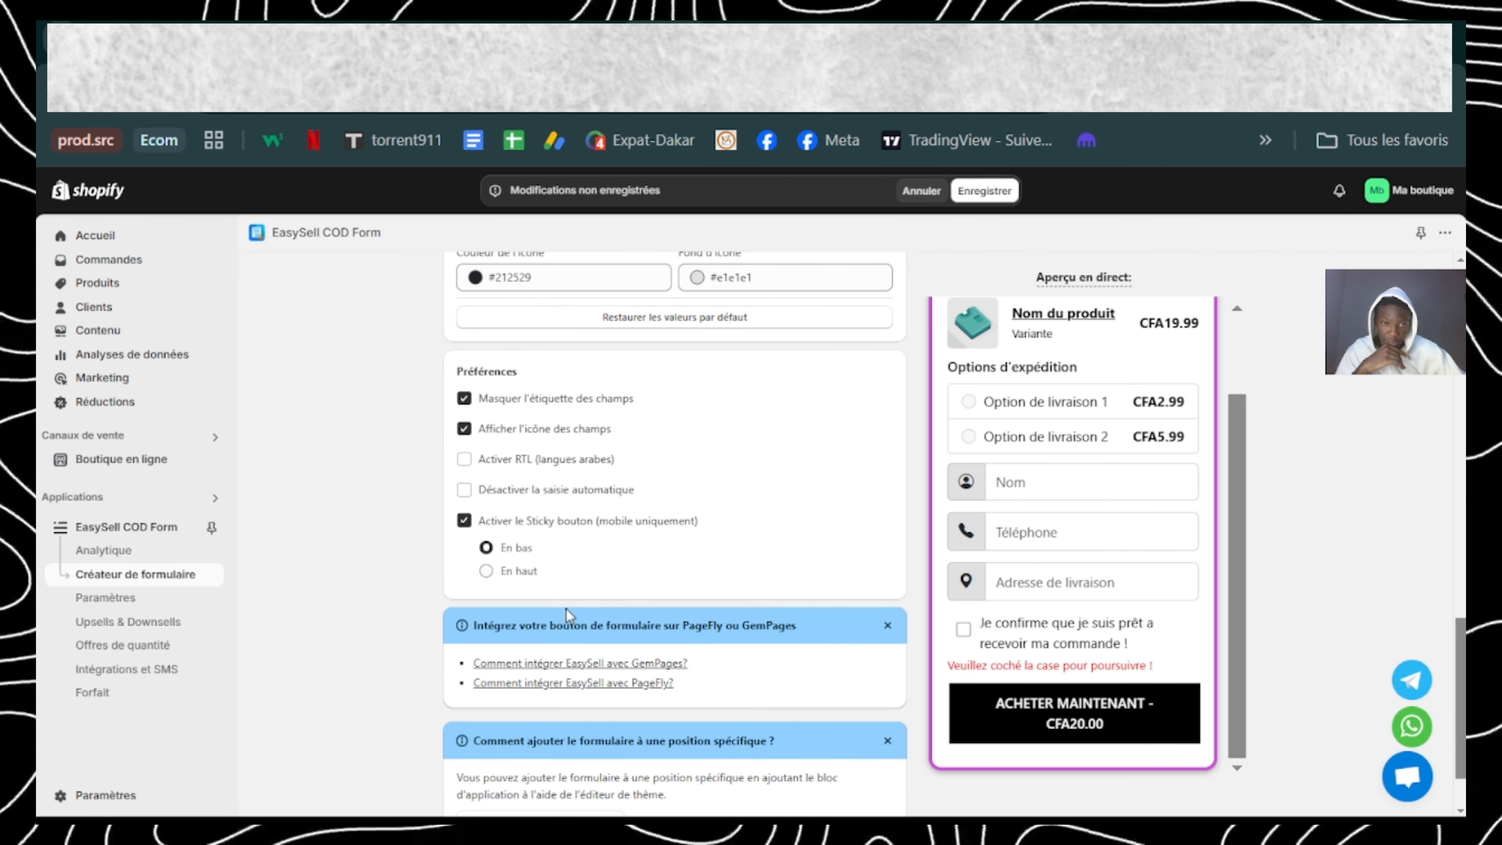
click(464, 524)
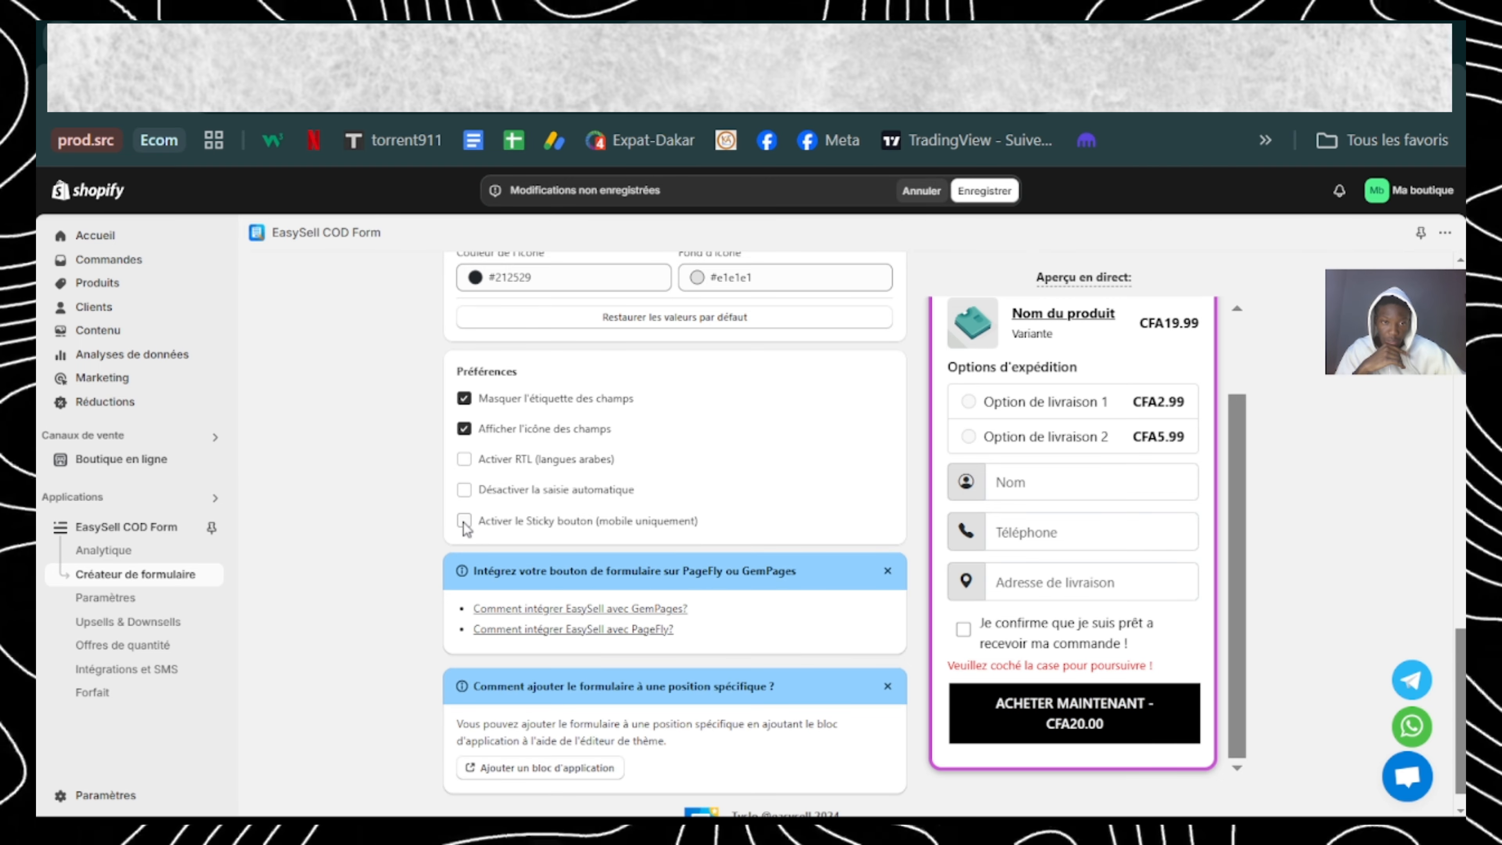
Step: Set the background colour of the form's ACHETER MAINTENANT button to CE55D9
scroll(583, 547, down, 1)
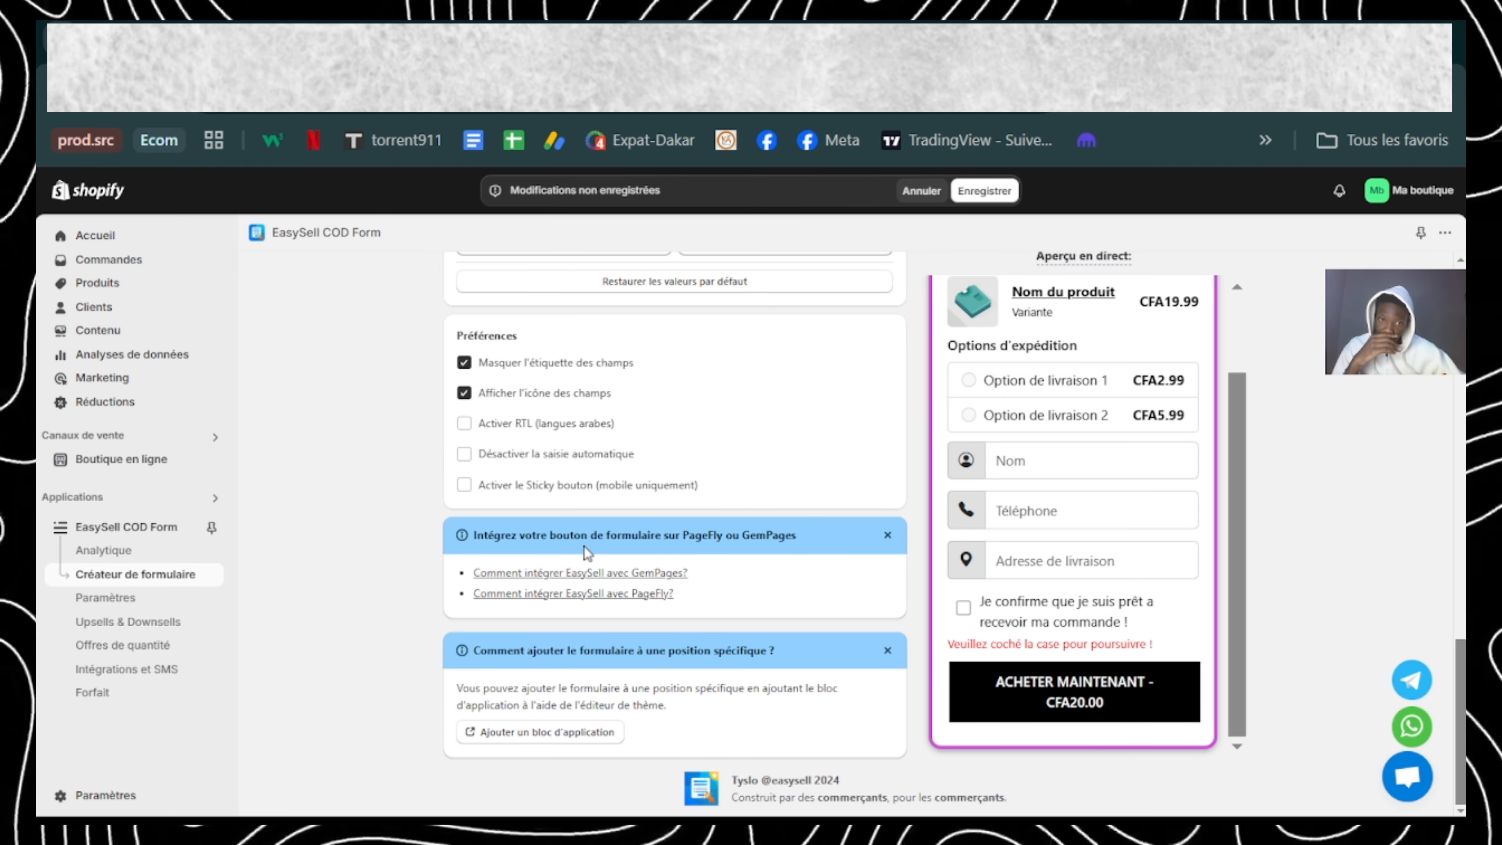
scroll(675, 472, up, 1)
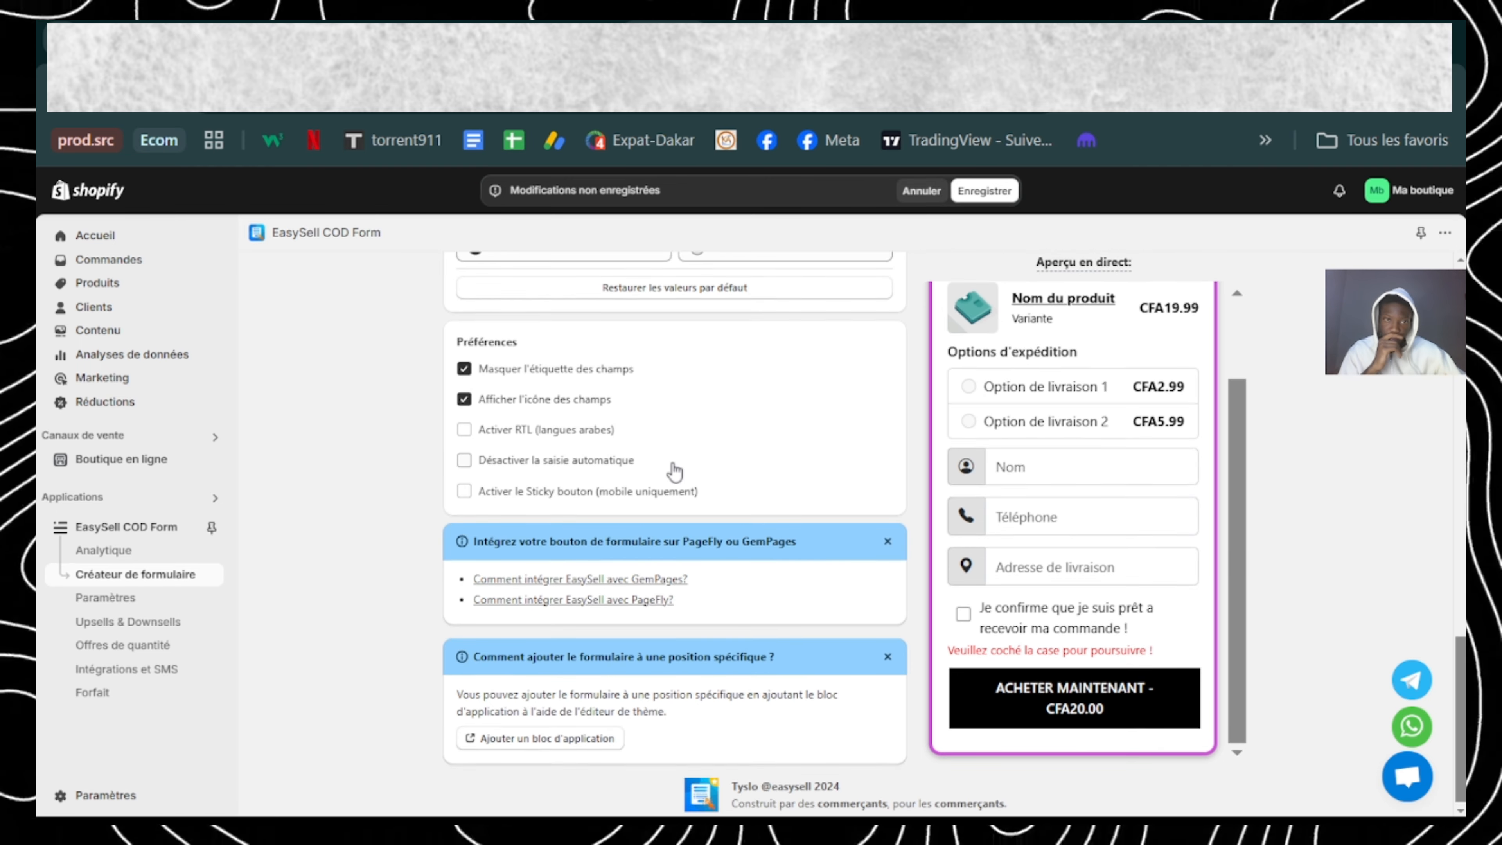
scroll(675, 472, up, 1)
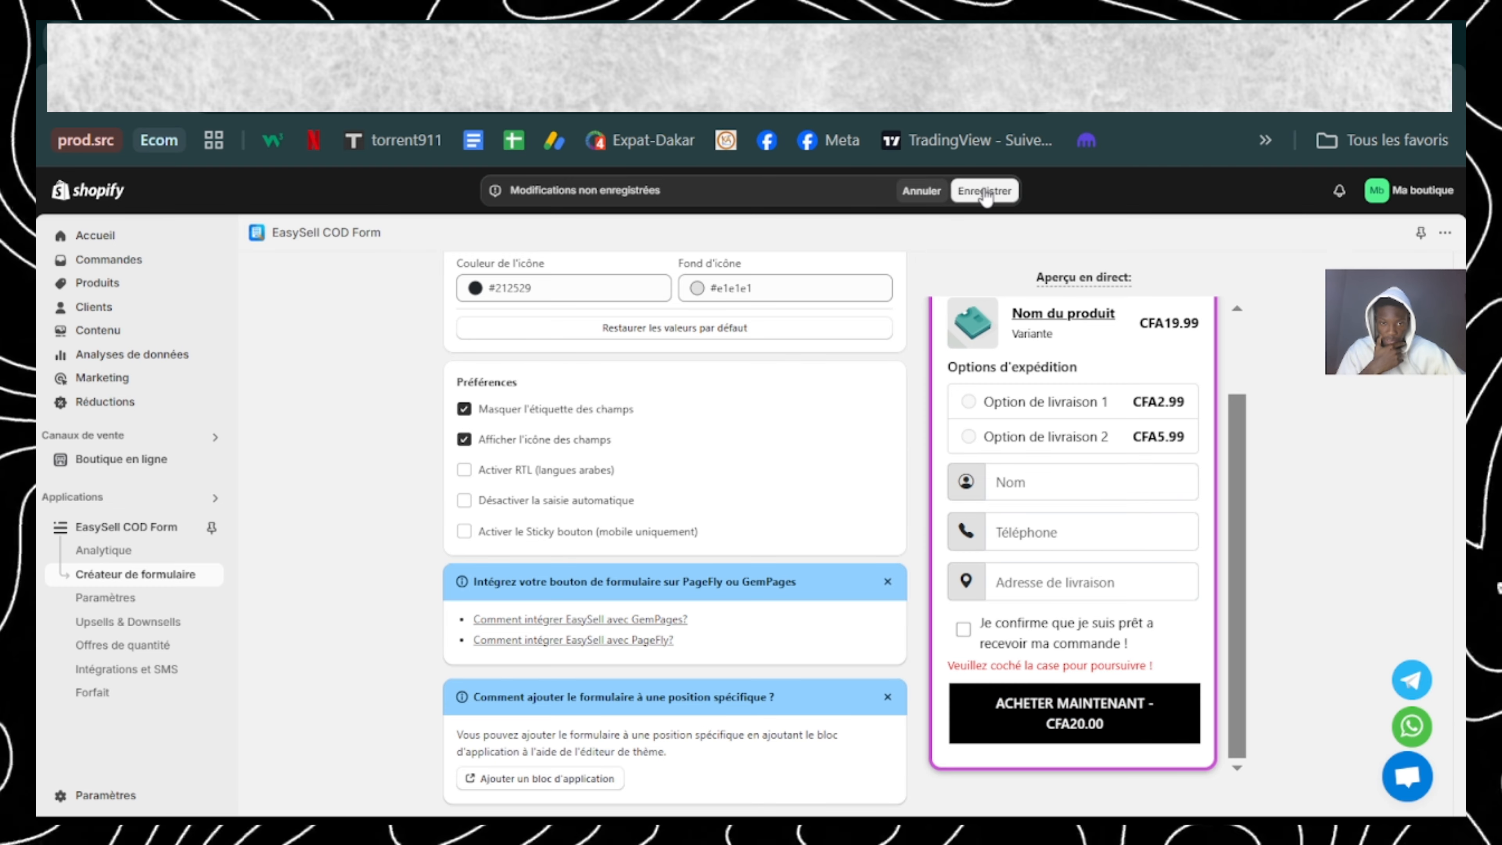
scroll(738, 428, up, 4)
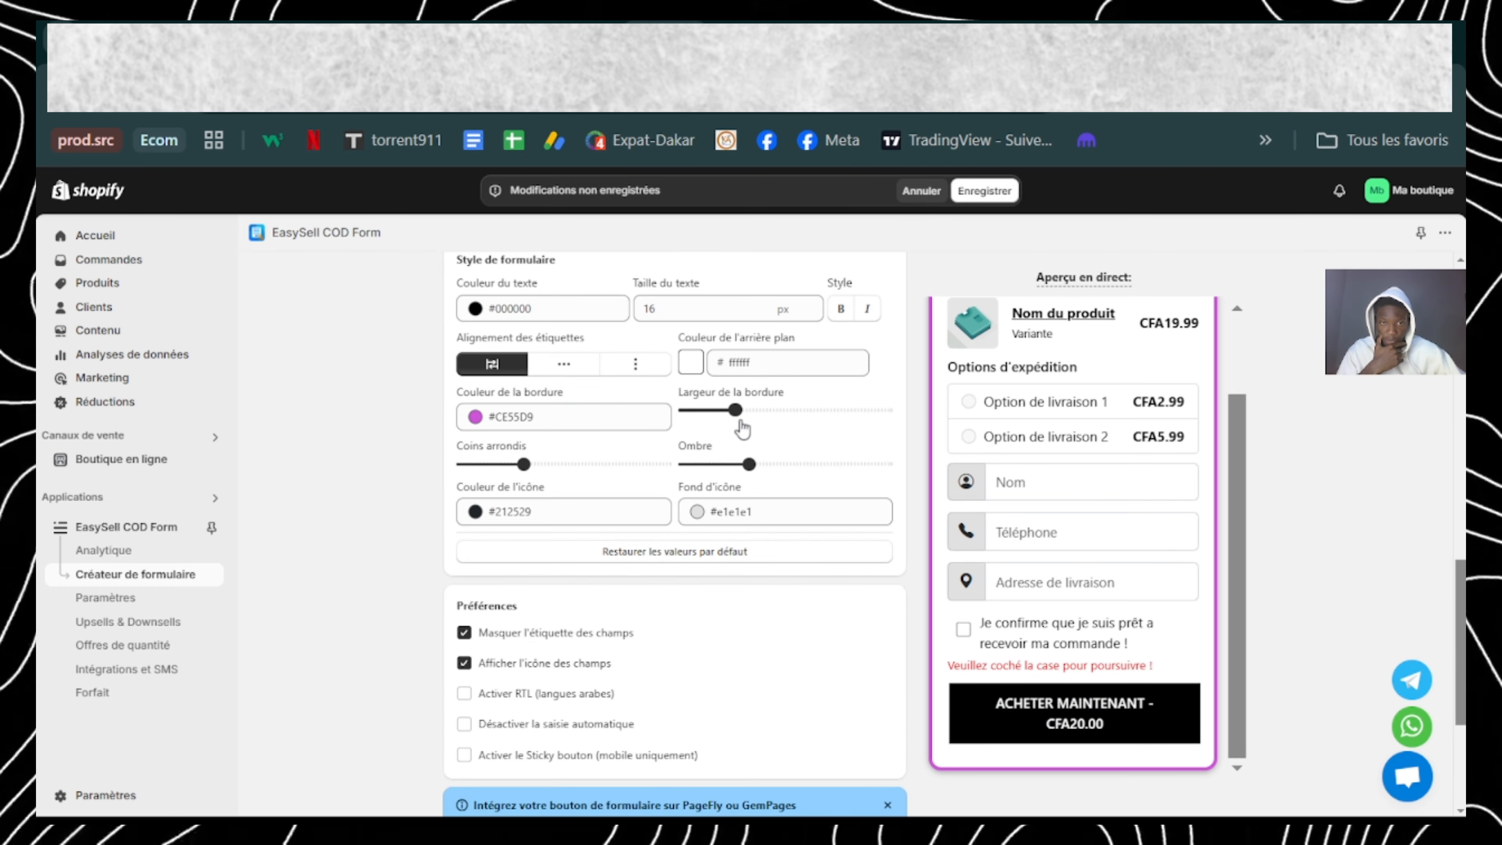
scroll(743, 429, down, 6)
scroll(743, 429, up, 5)
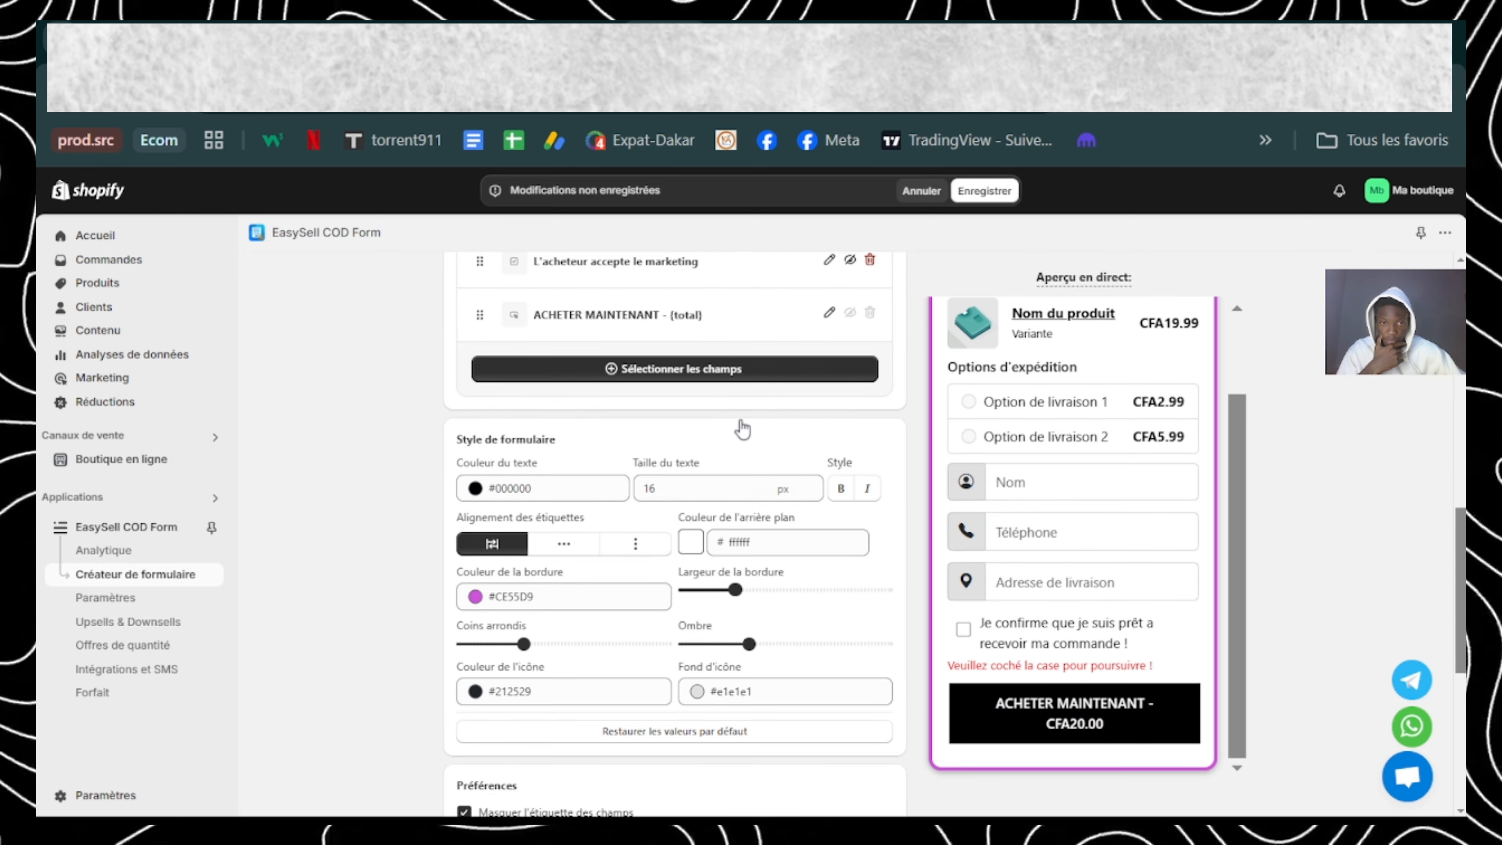
scroll(742, 424, up, 5)
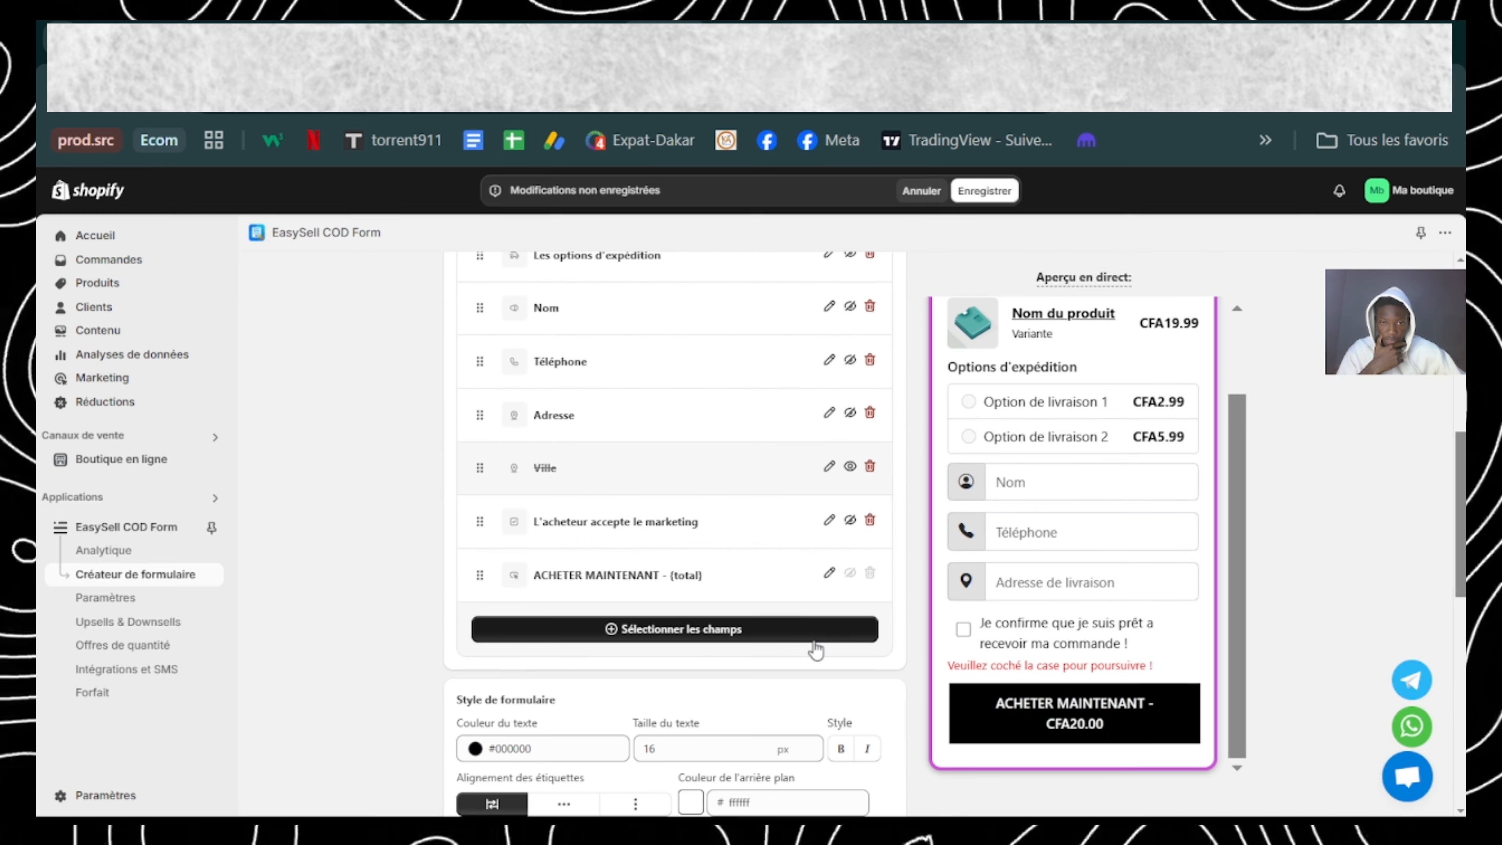
click(828, 575)
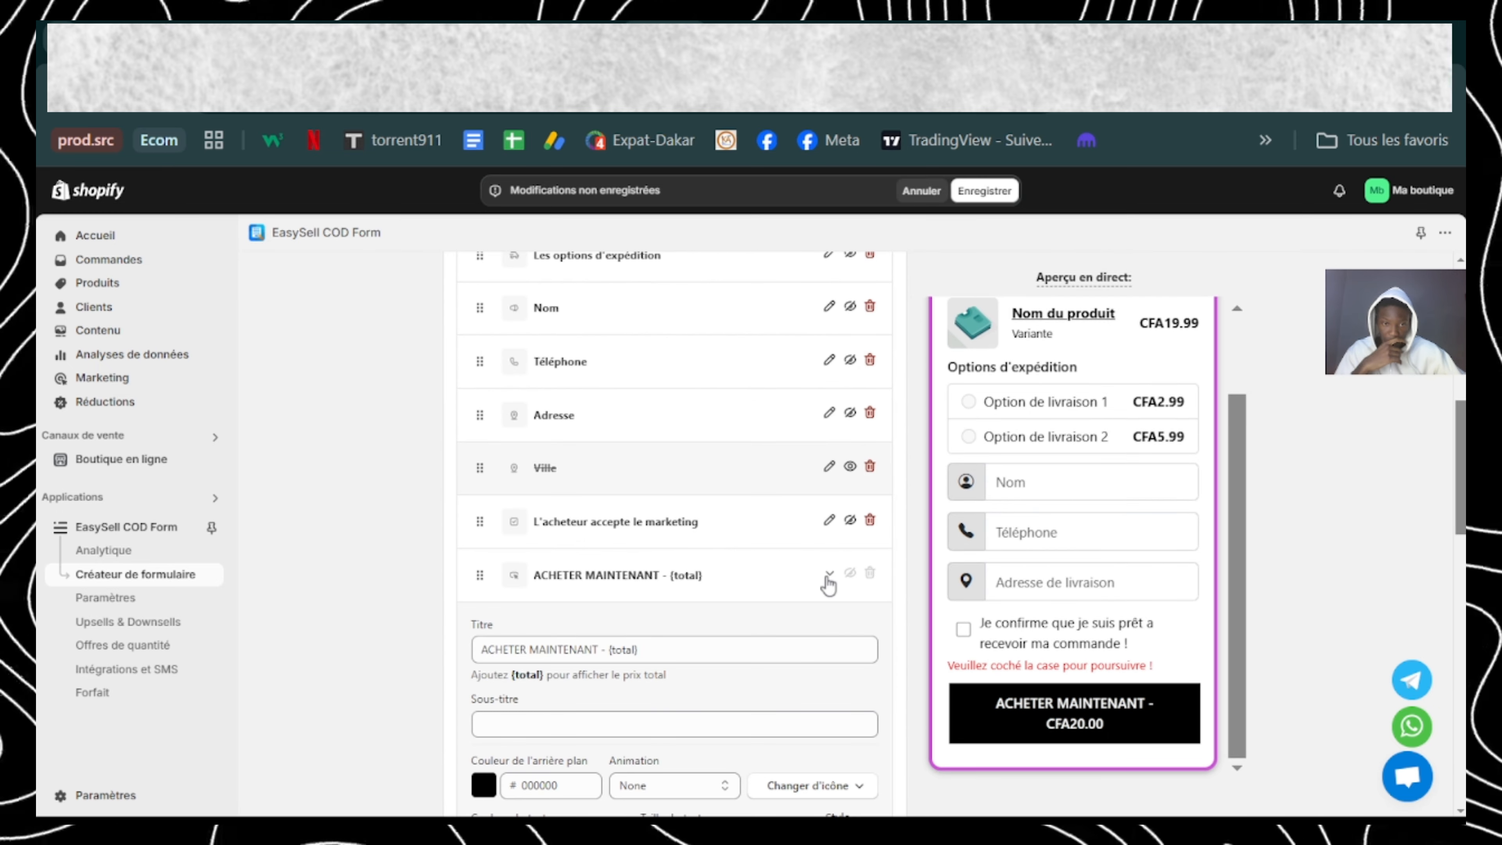
scroll(678, 585, down, 5)
drag(572, 513, 486, 516)
text(CE53D9)
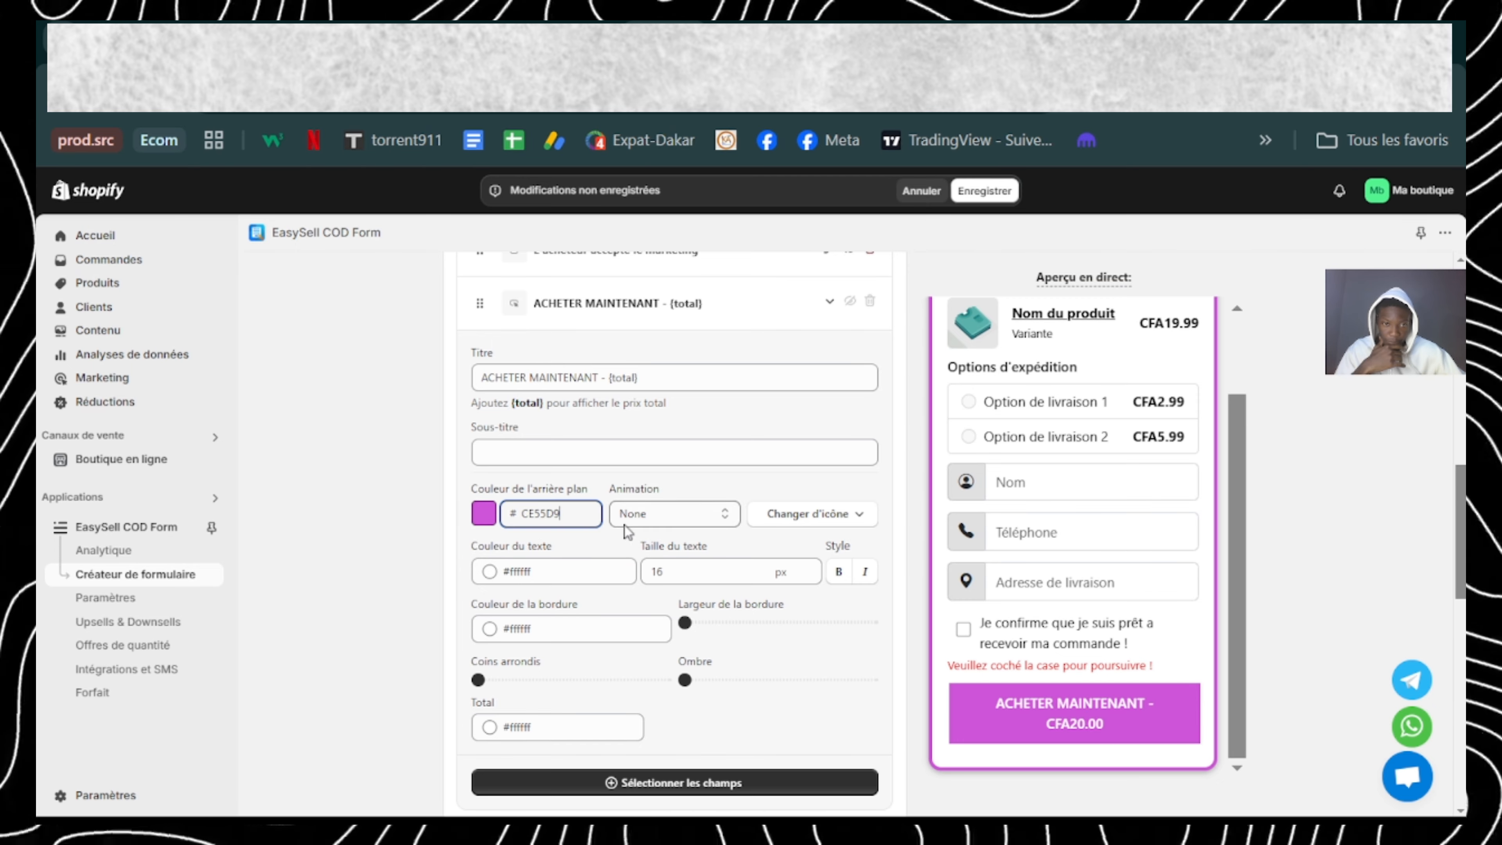
Step: Set the purchase button's text colour to #000000 and round its corners to slightly over a quarter of the range
click(490, 579)
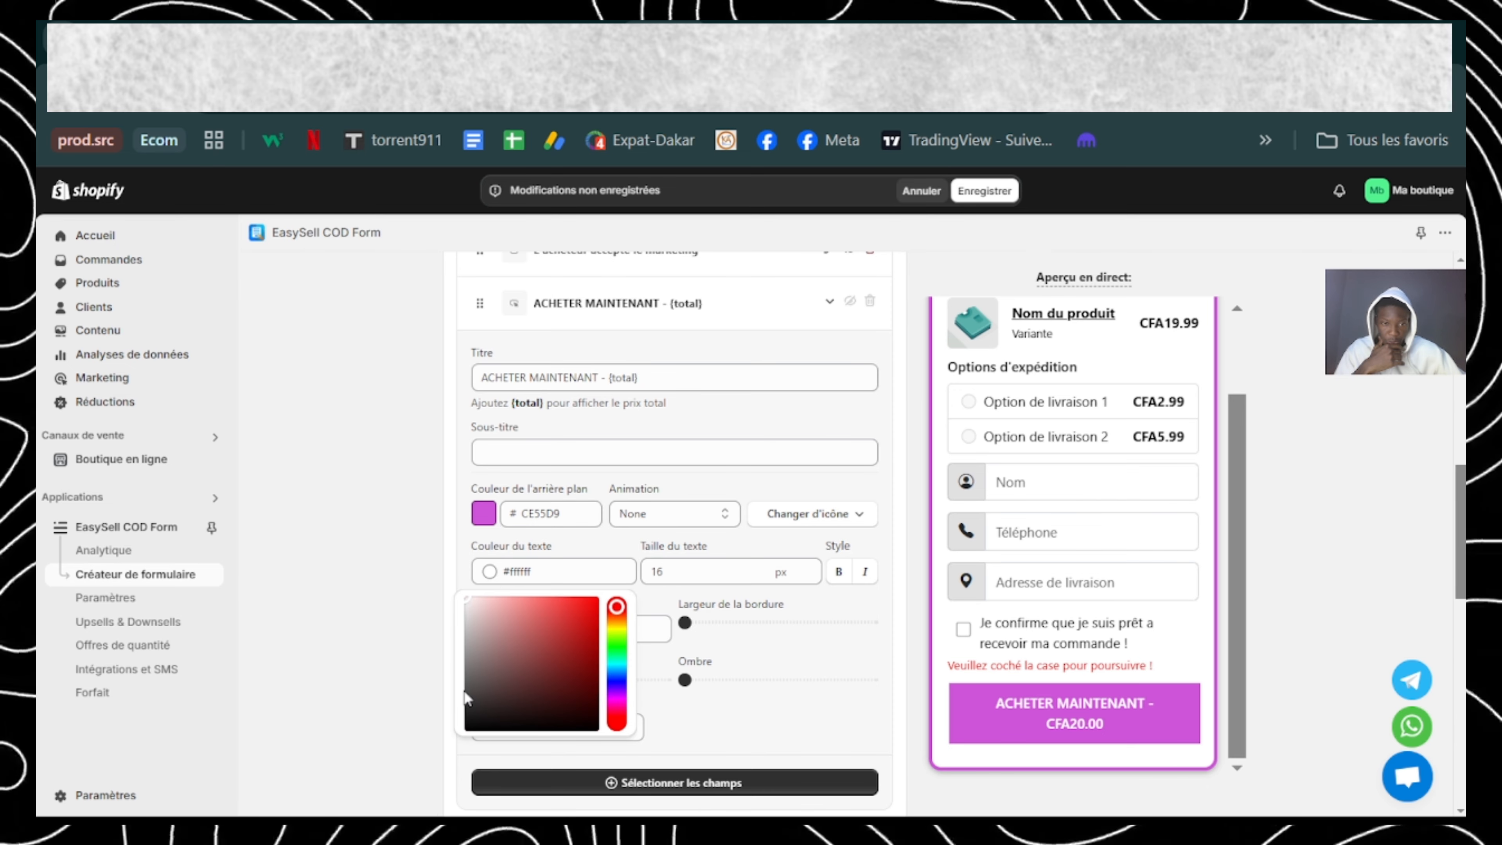
drag(467, 699, 466, 729)
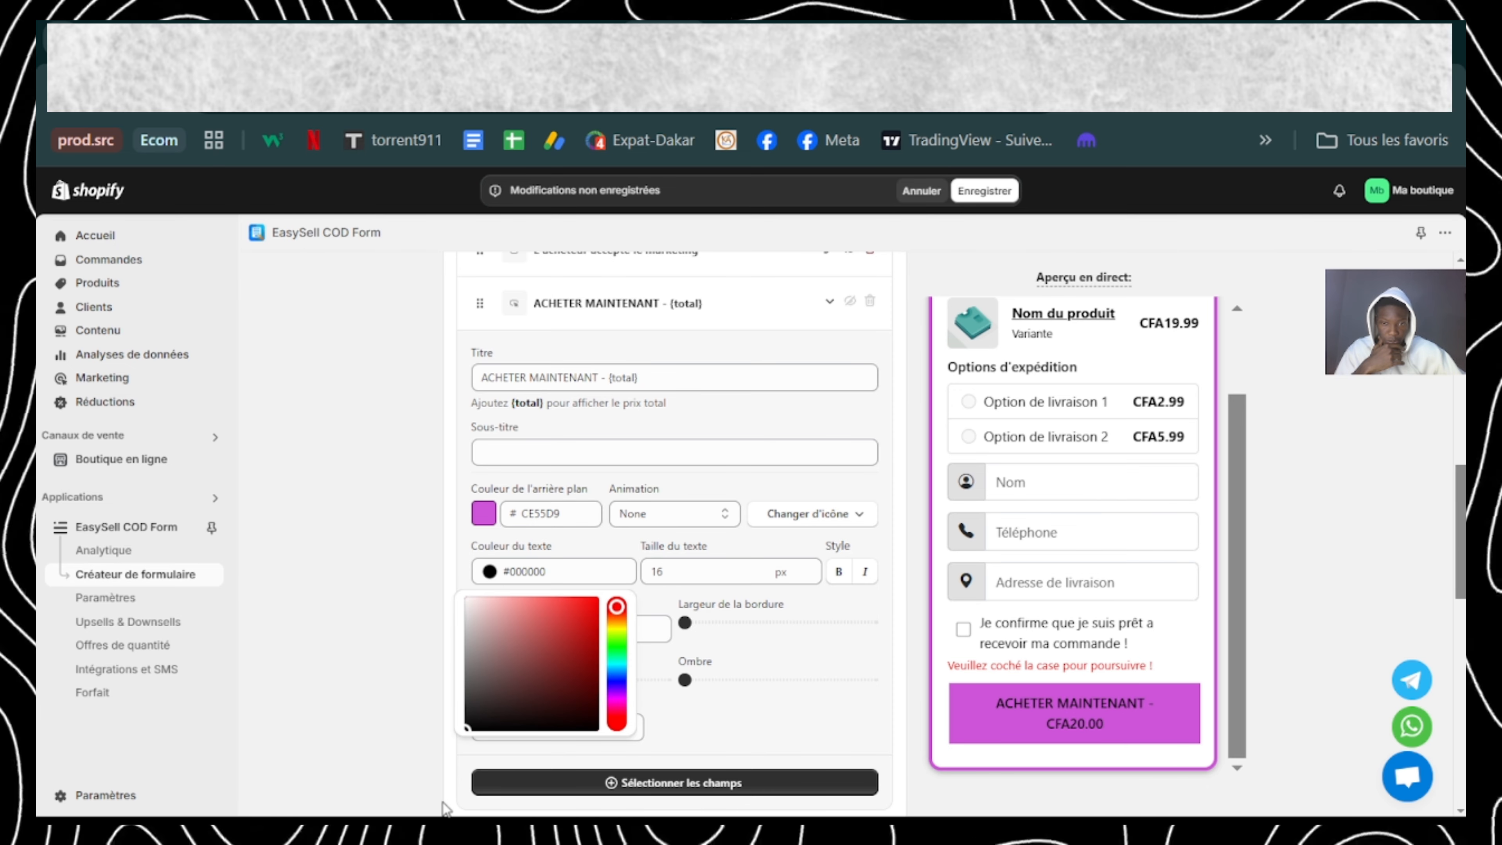
click(445, 809)
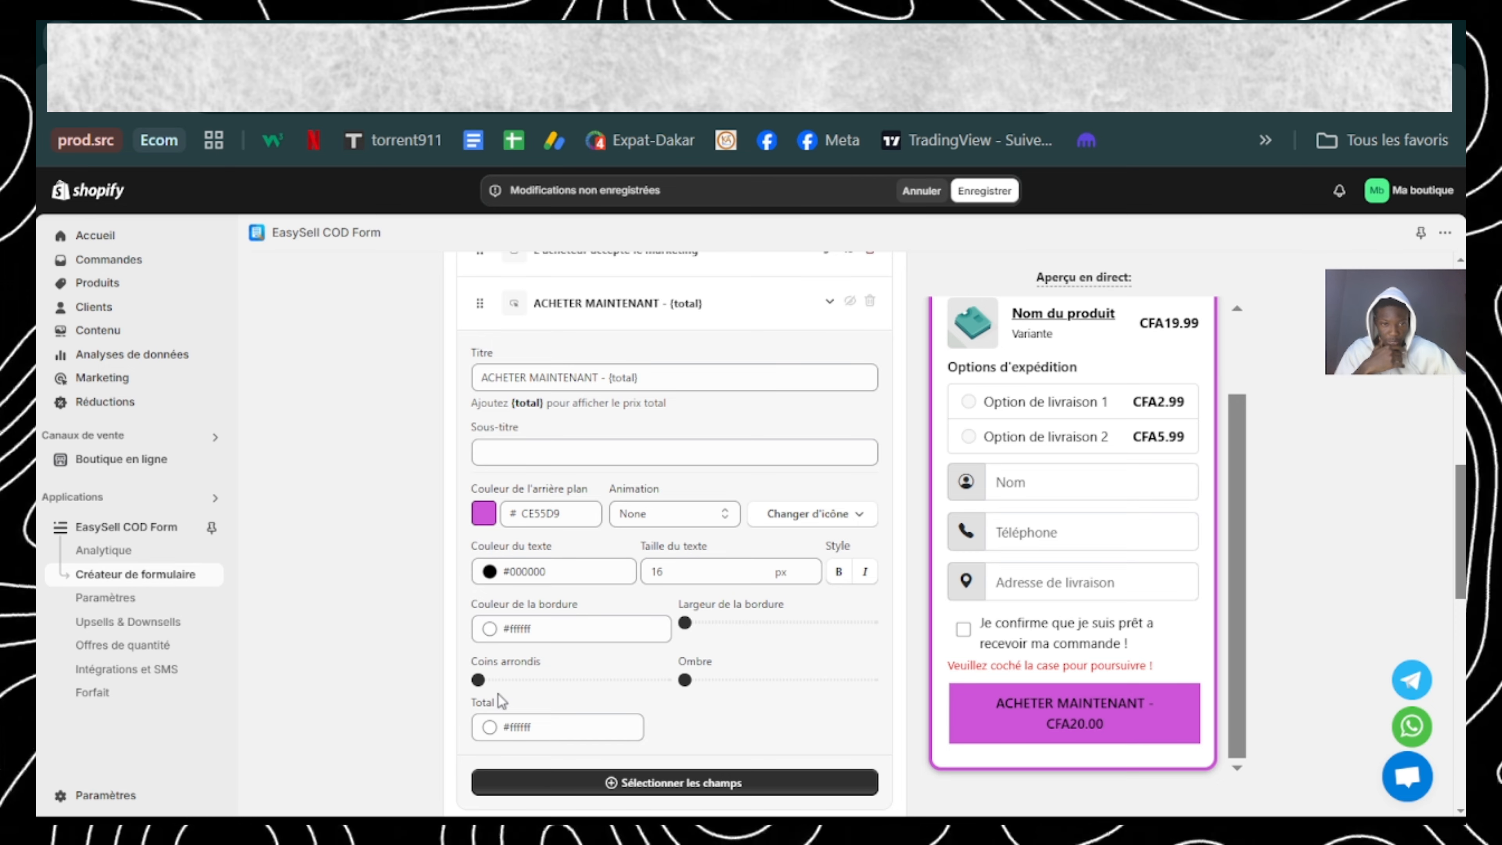
click(478, 680)
drag(479, 681, 534, 680)
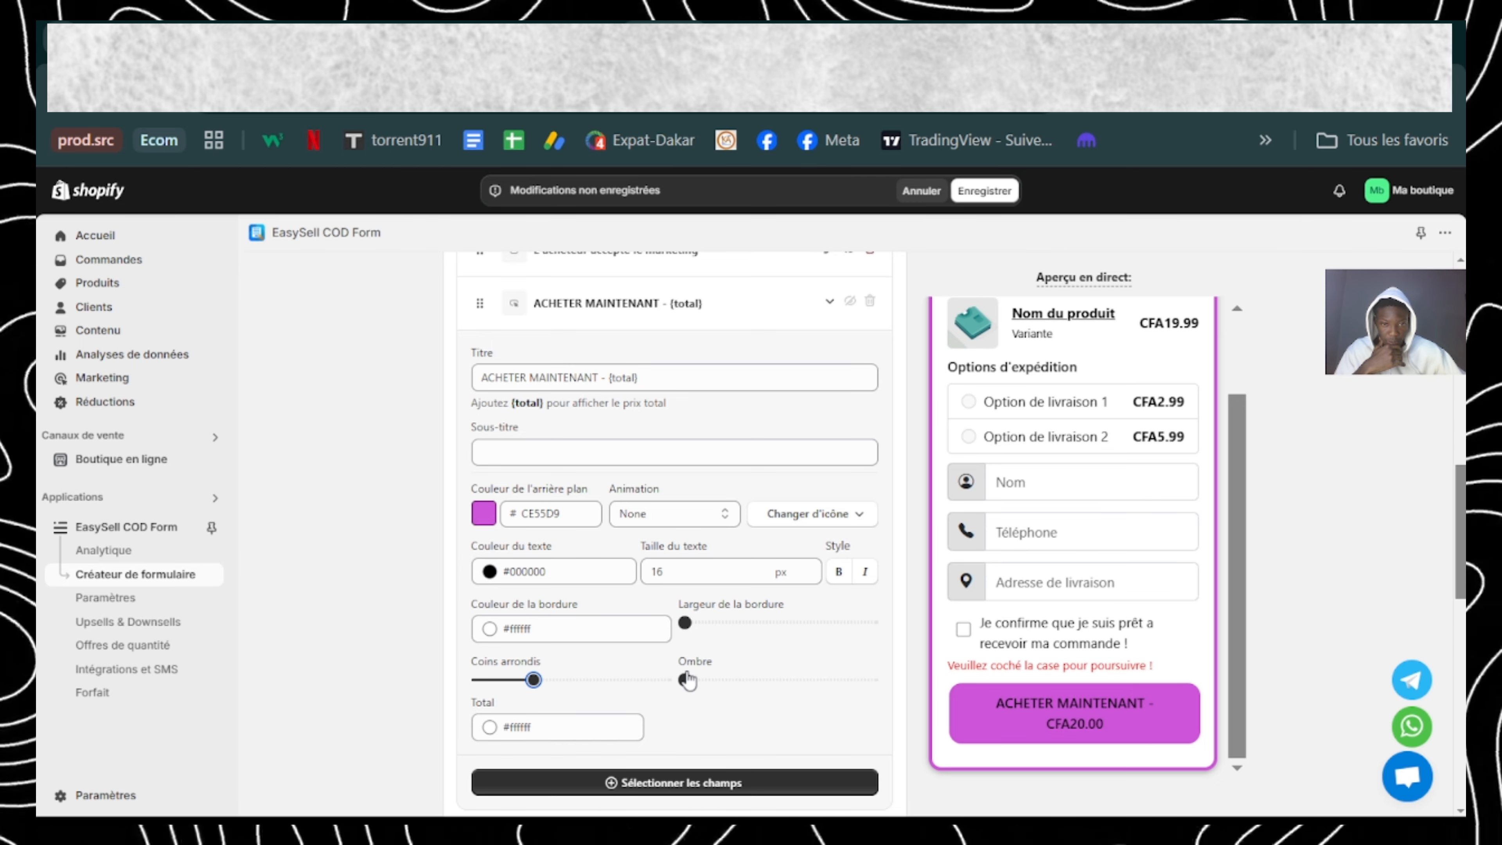
Step: Give the purchase button the Left/Right Shaking animation and an outlined shopping bag icon
click(645, 515)
click(650, 617)
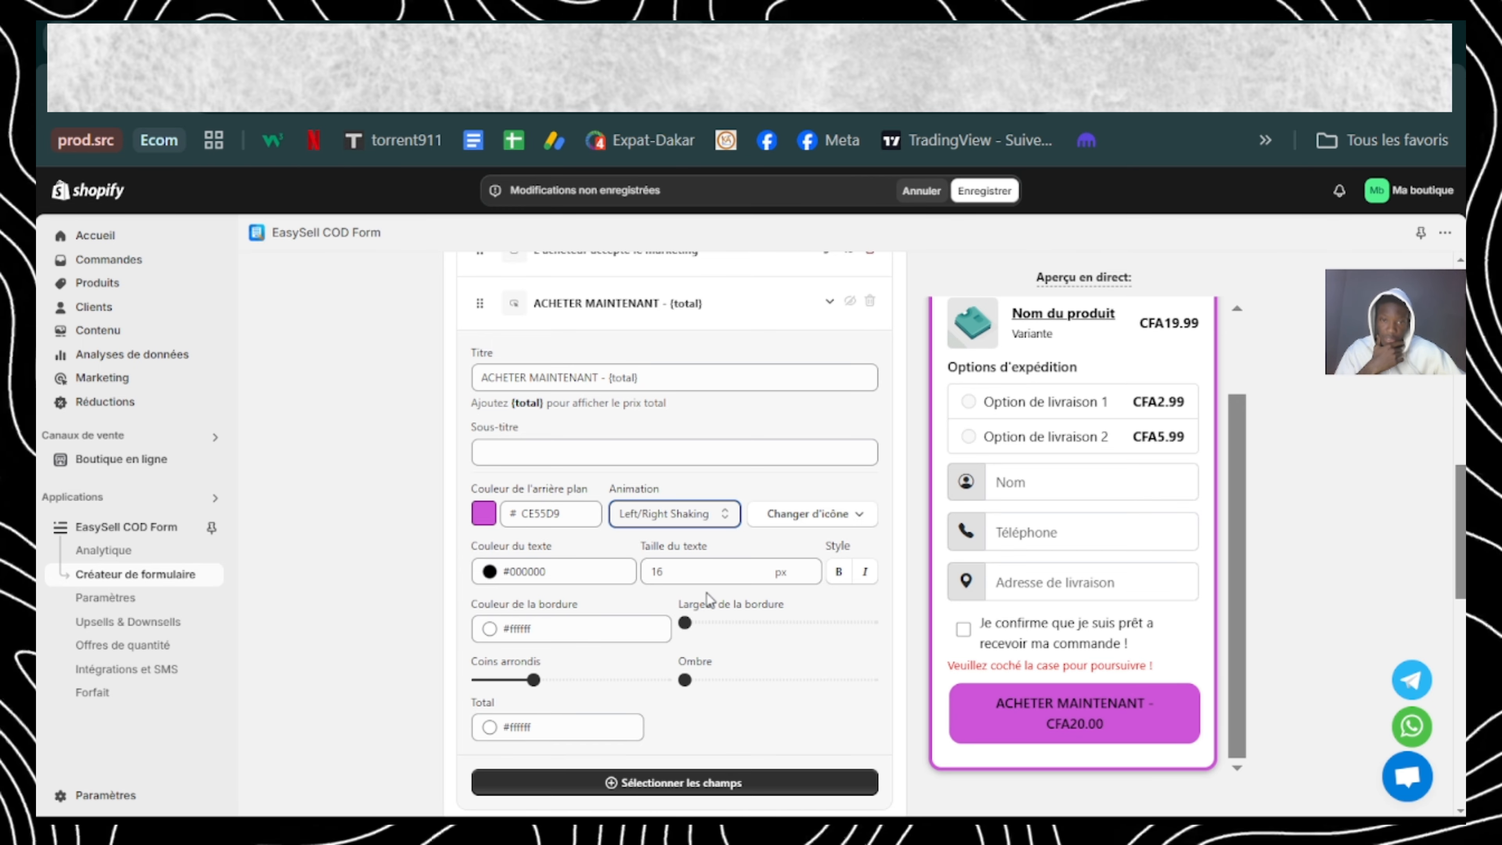
click(771, 514)
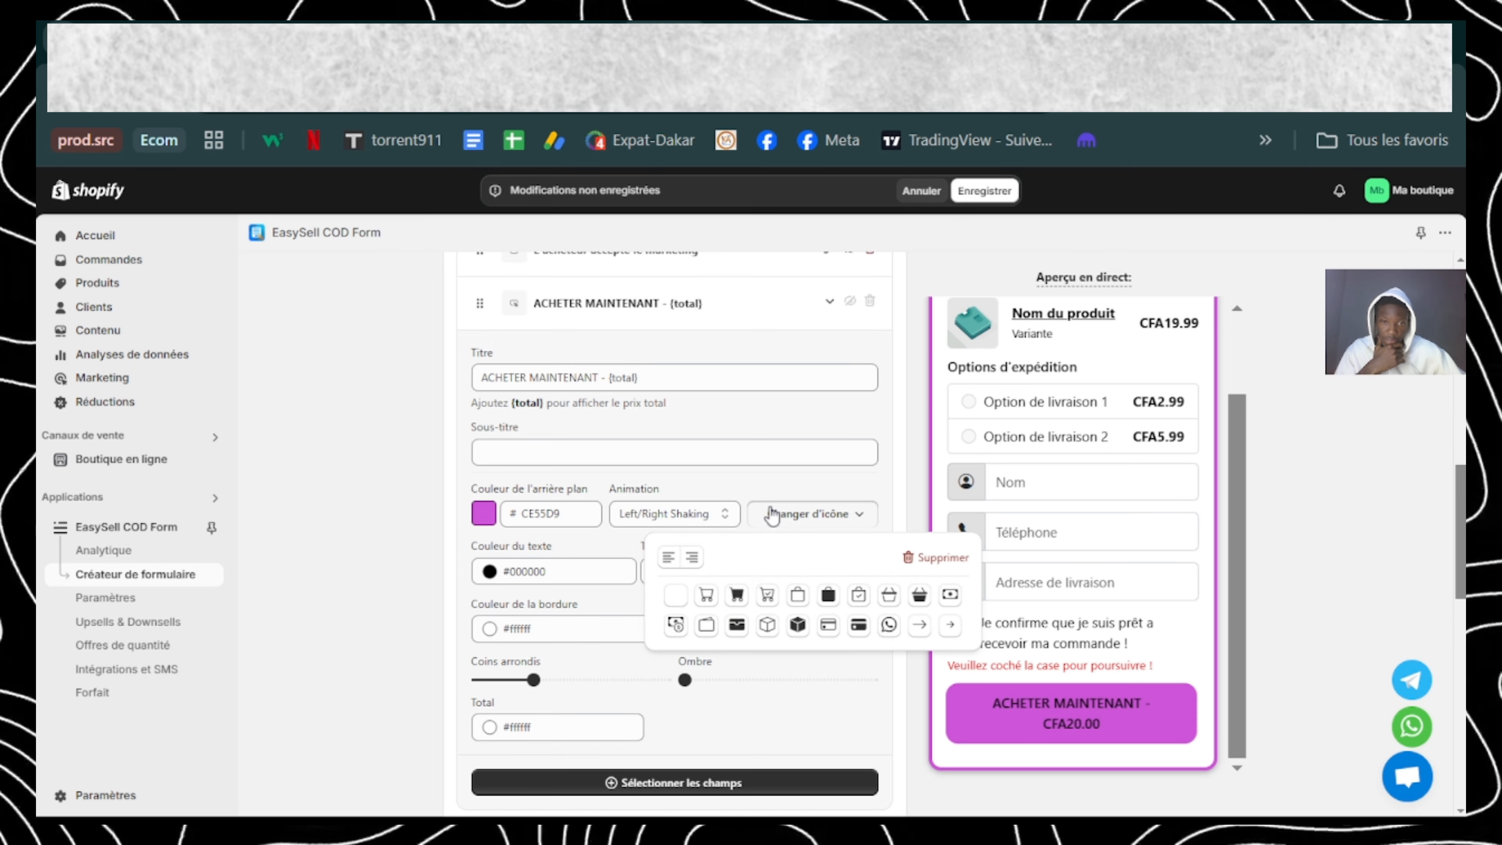
click(797, 596)
click(769, 722)
Step: Close the purchase button's settings, review the form's configuration, and save the form changes
scroll(733, 592, up, 1)
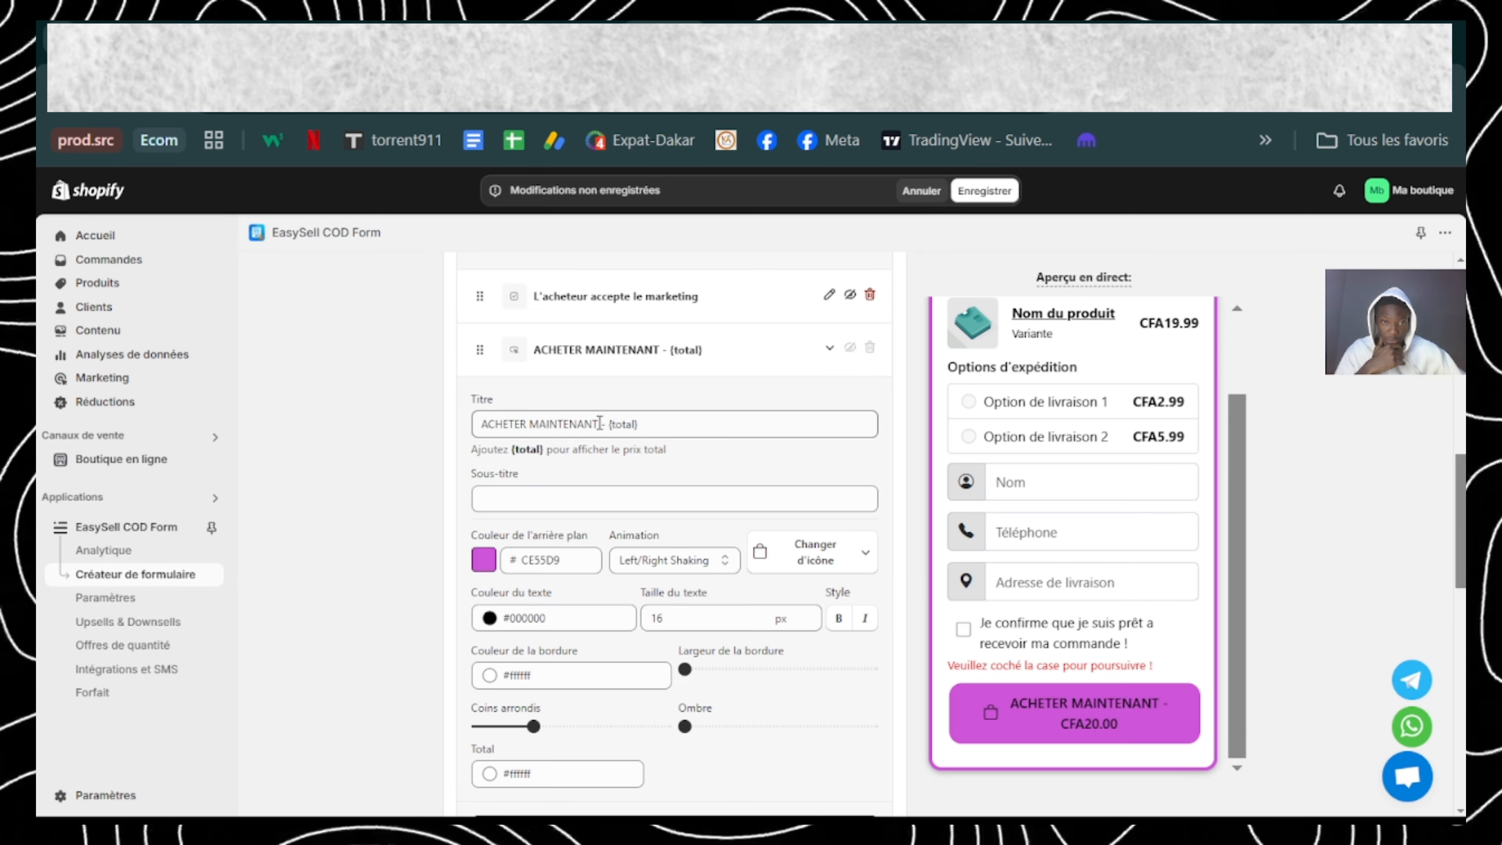
click(828, 355)
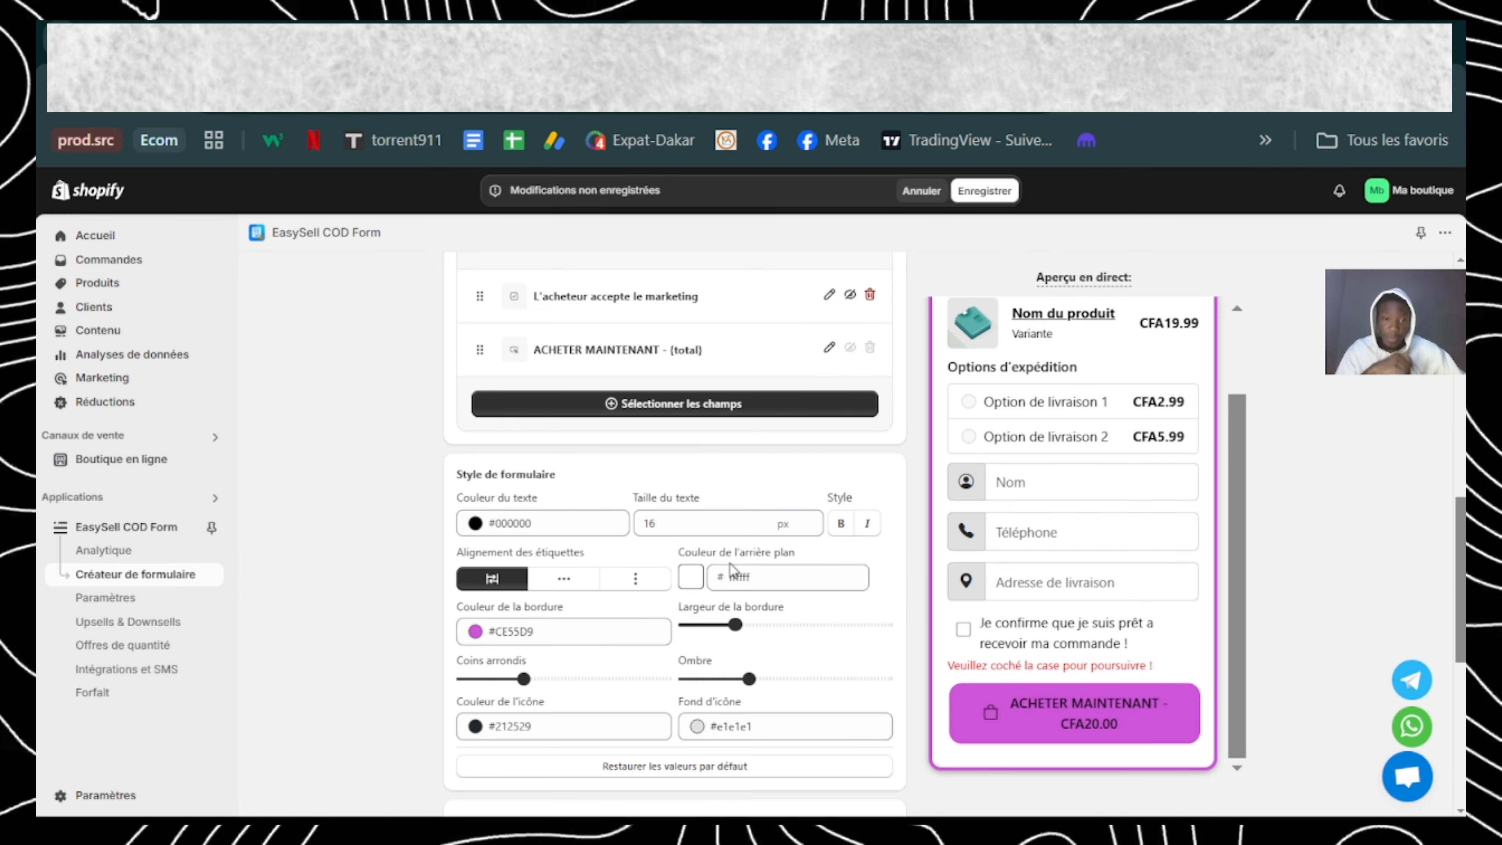
scroll(730, 564, down, 3)
scroll(730, 563, down, 5)
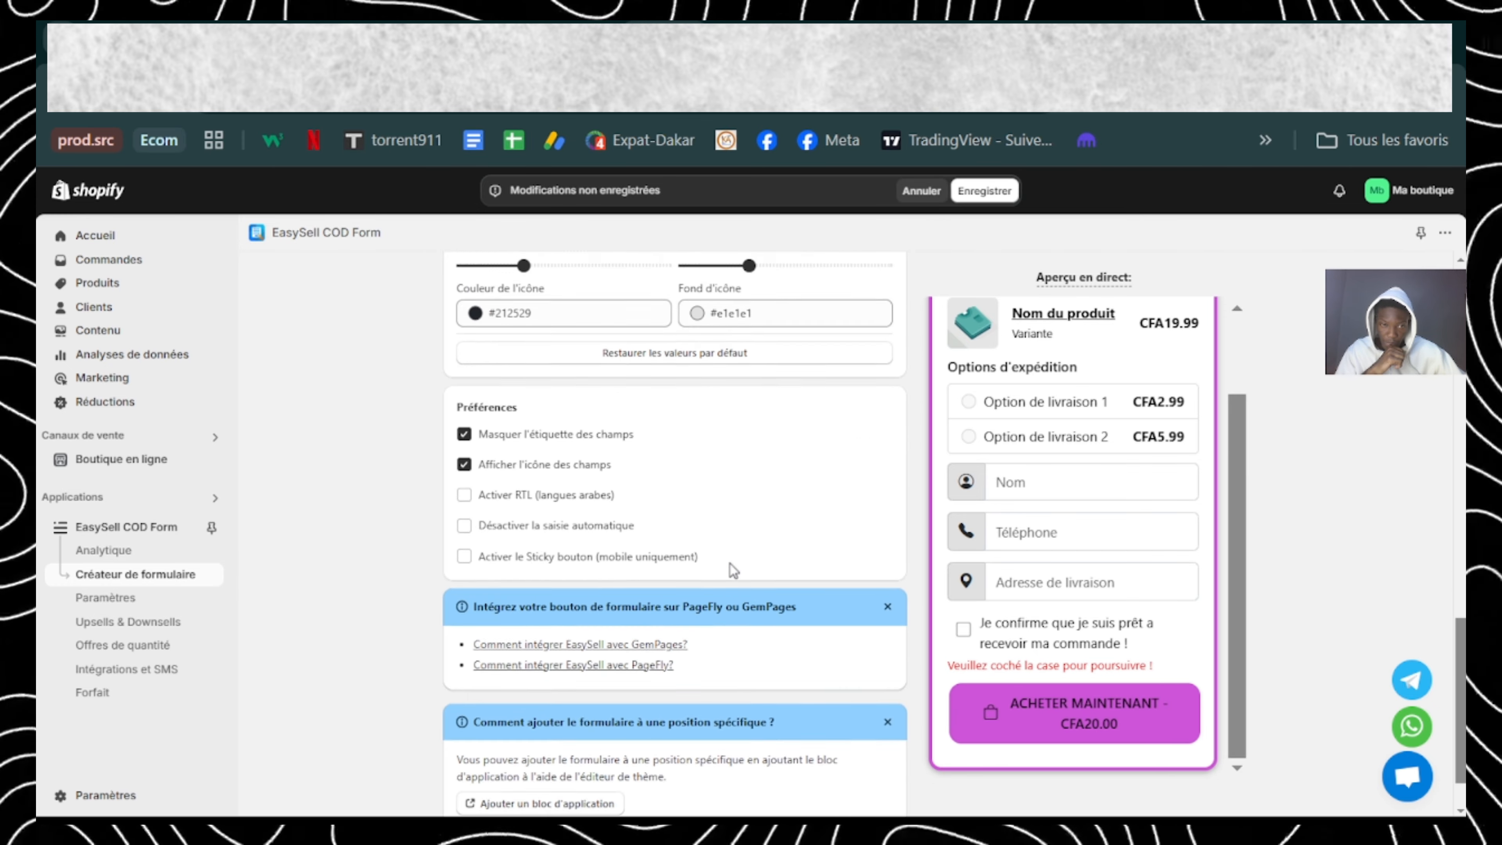
scroll(730, 564, up, 10)
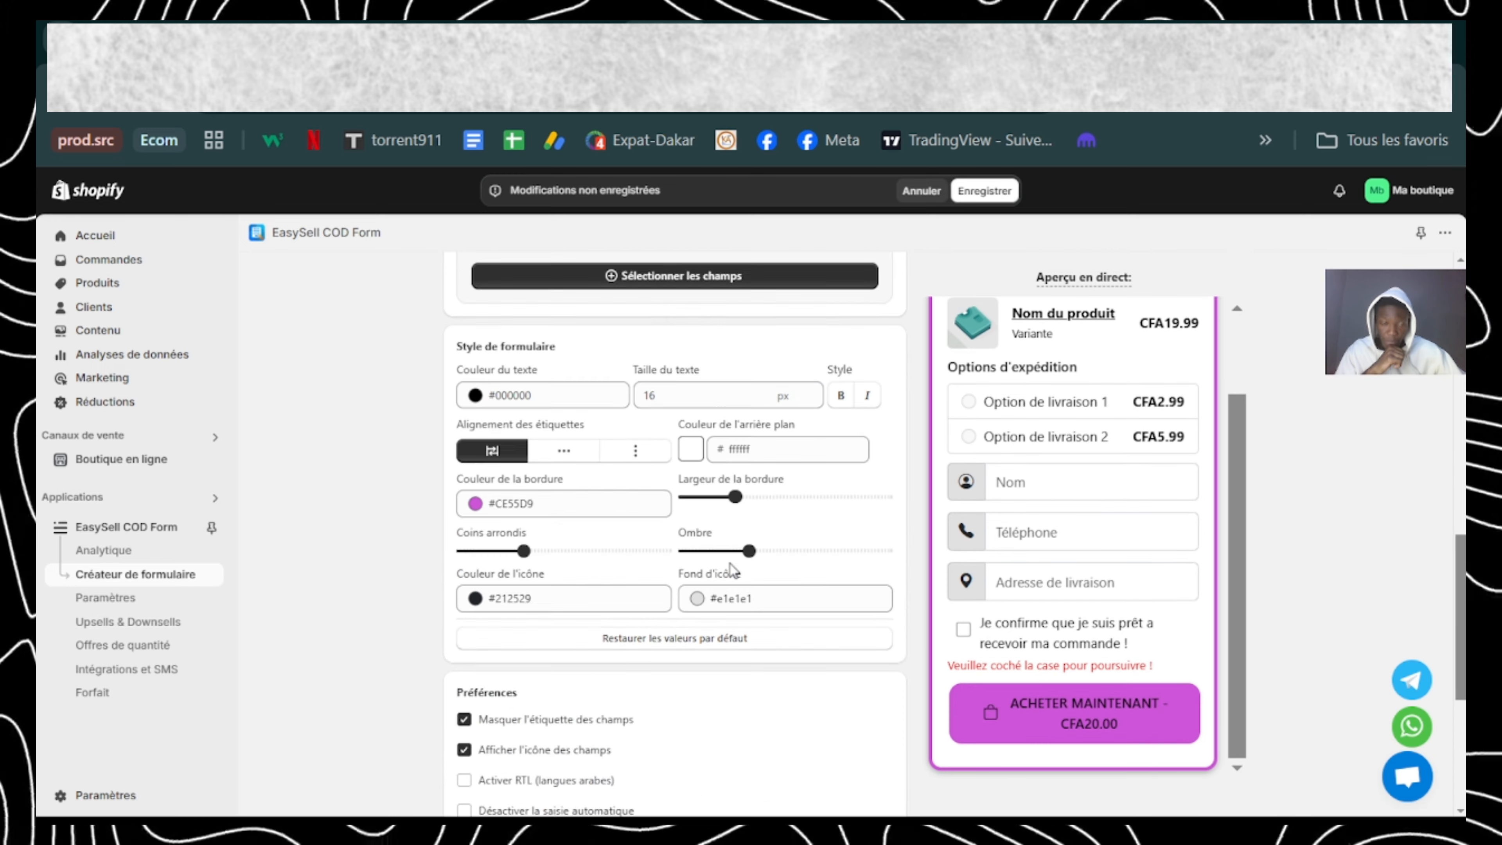
scroll(731, 567, up, 5)
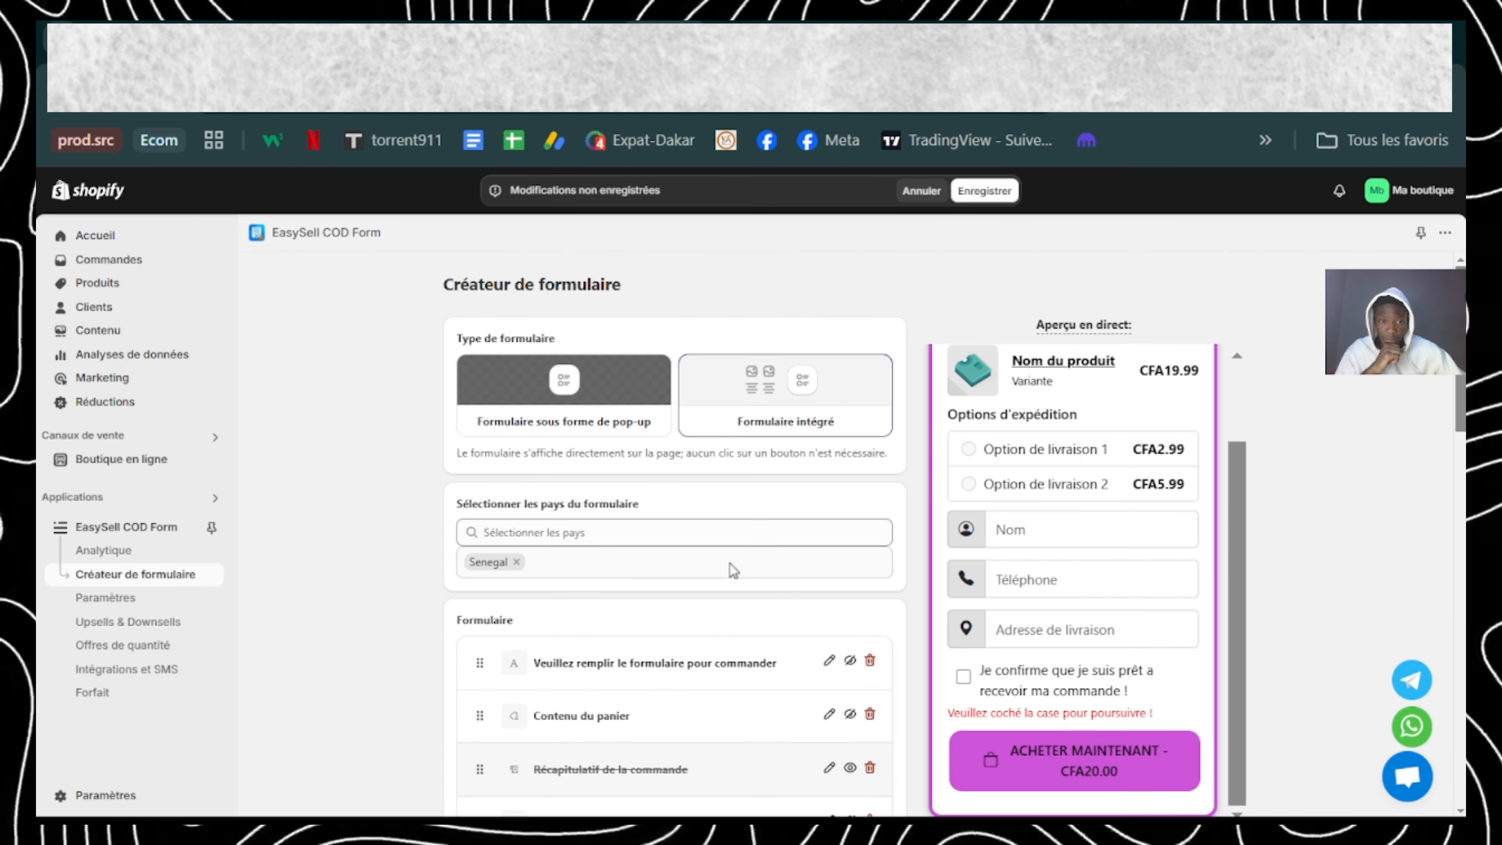
click(982, 192)
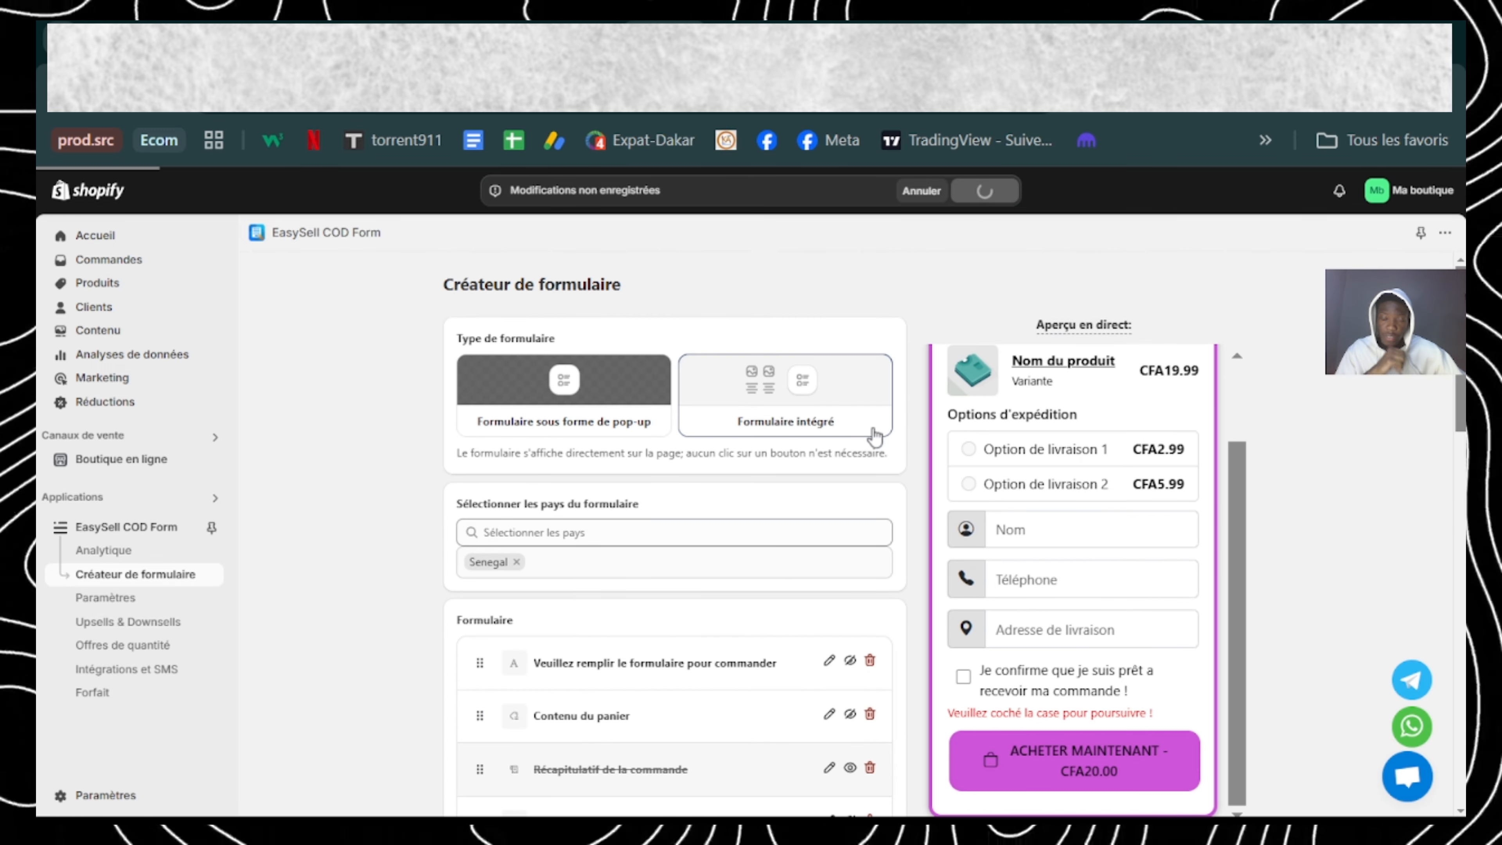
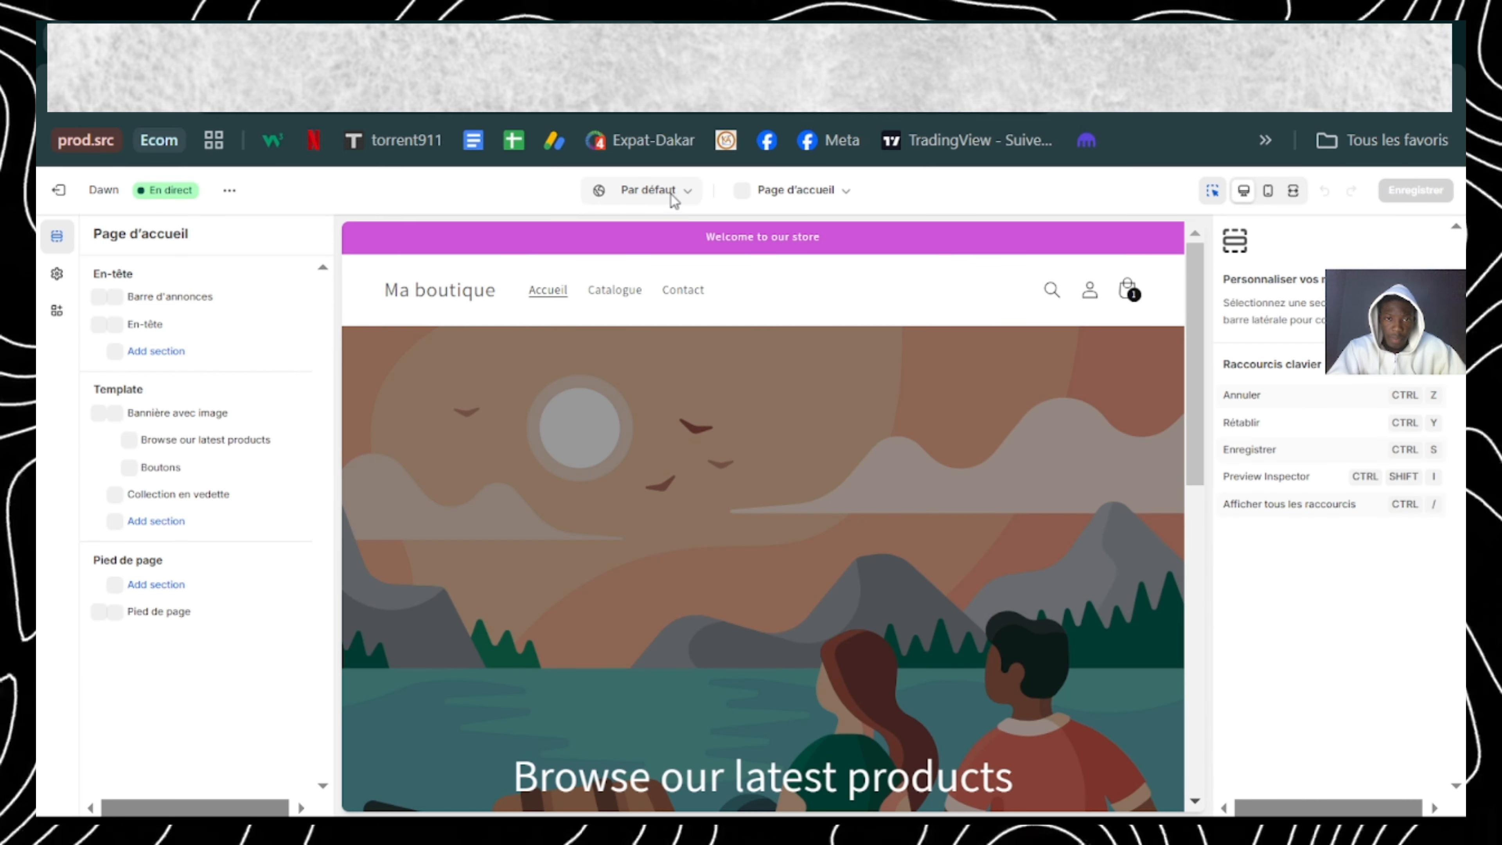
Step: Create a new product template named "1." based on Produit par défaut
click(671, 195)
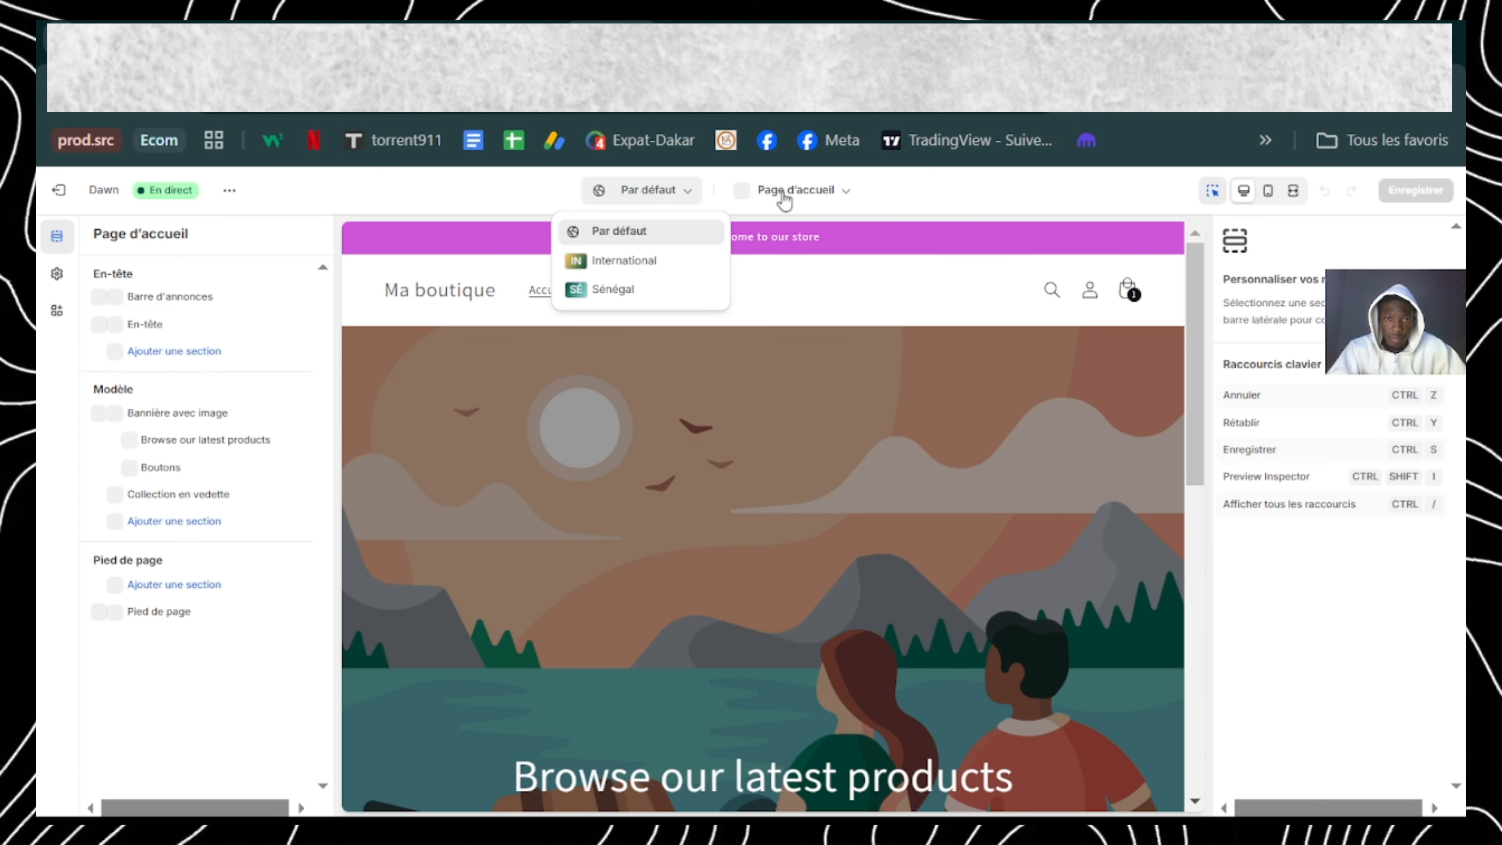
click(785, 191)
click(703, 289)
click(728, 349)
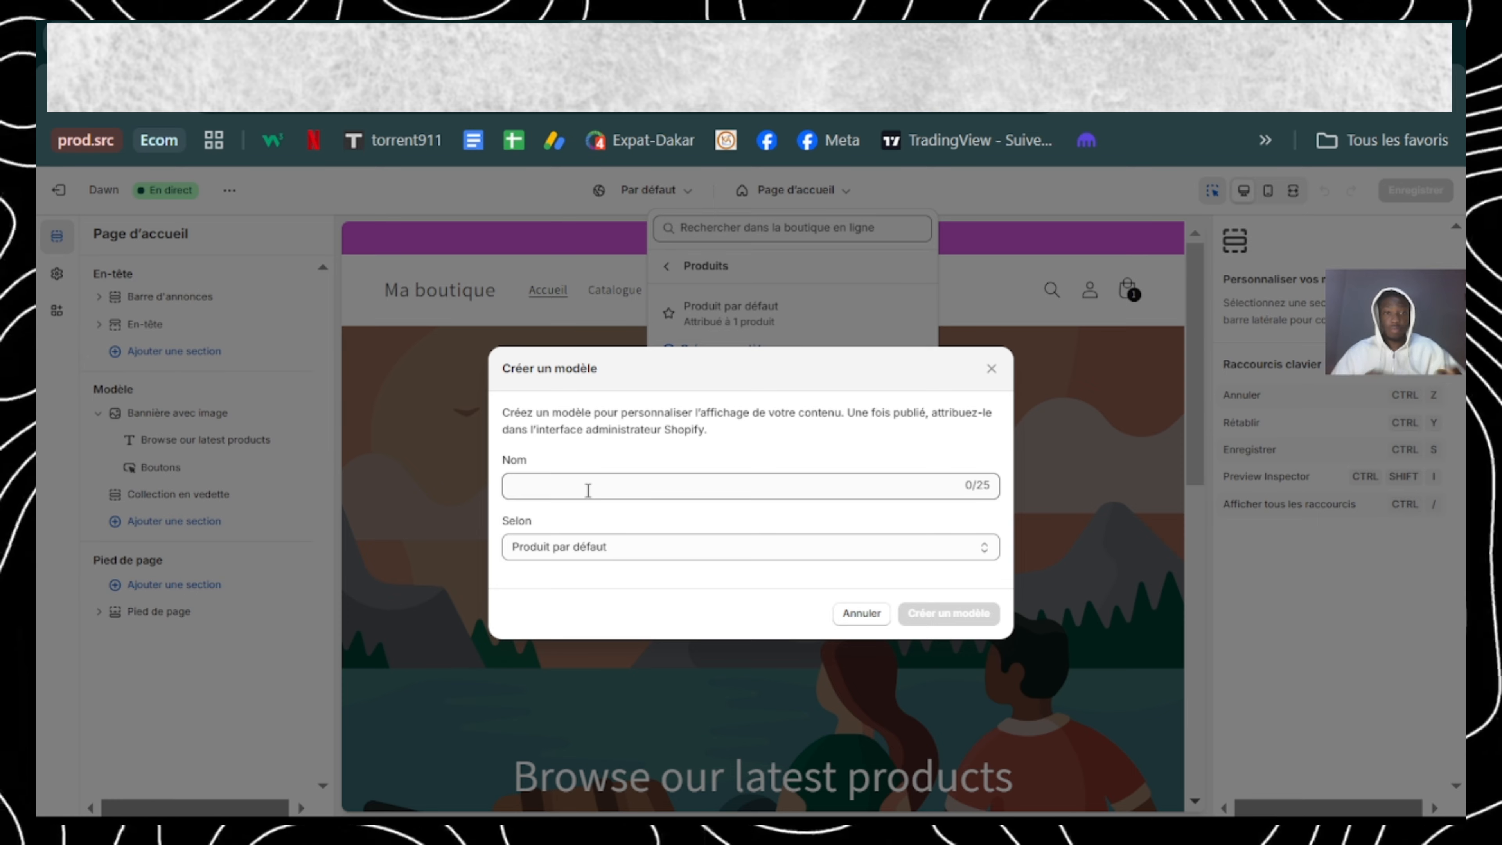
click(588, 490)
text(1)
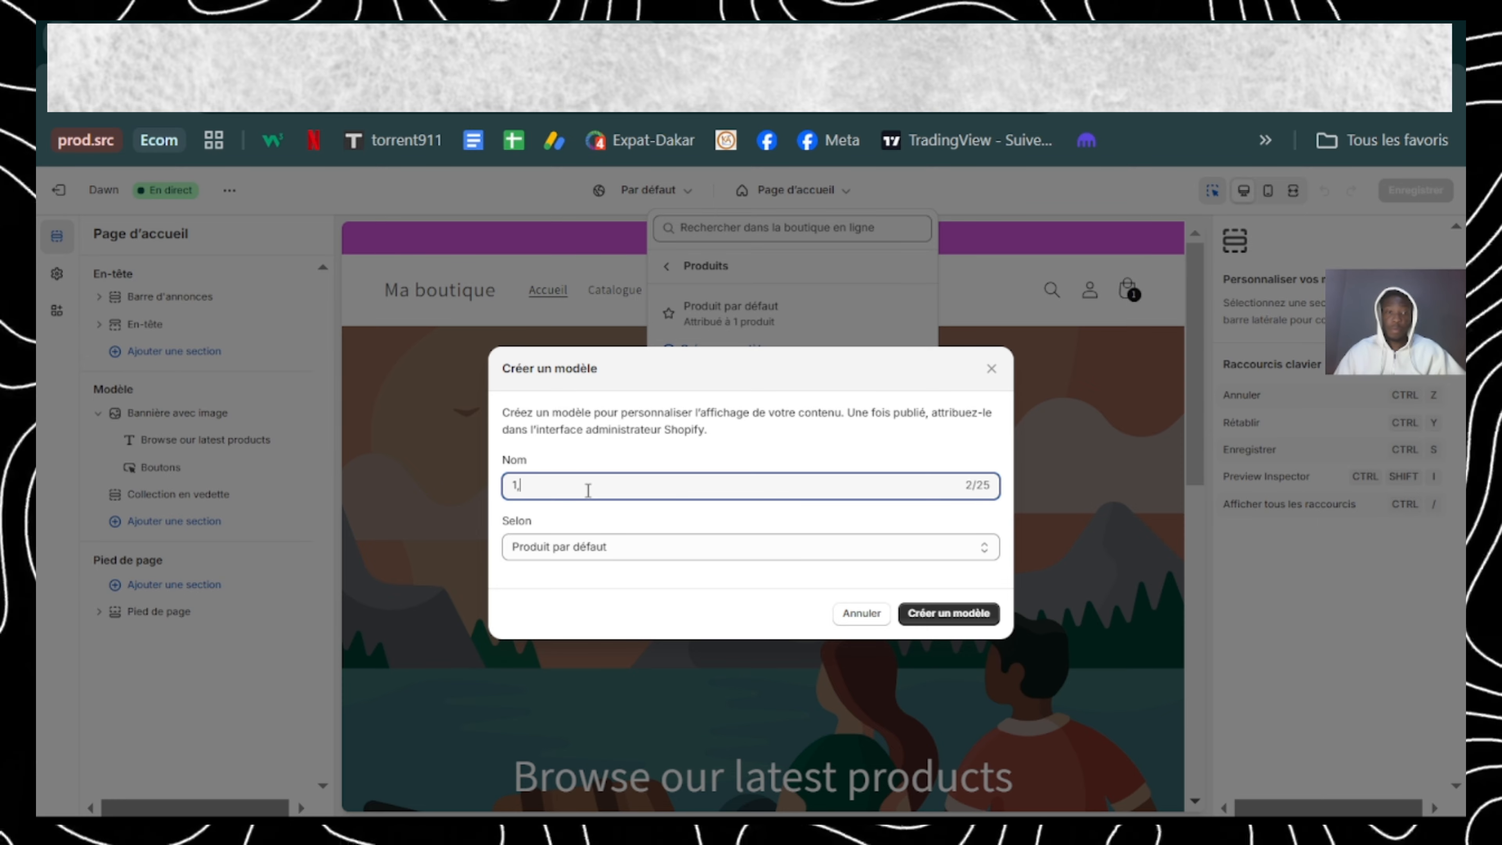
text(.)
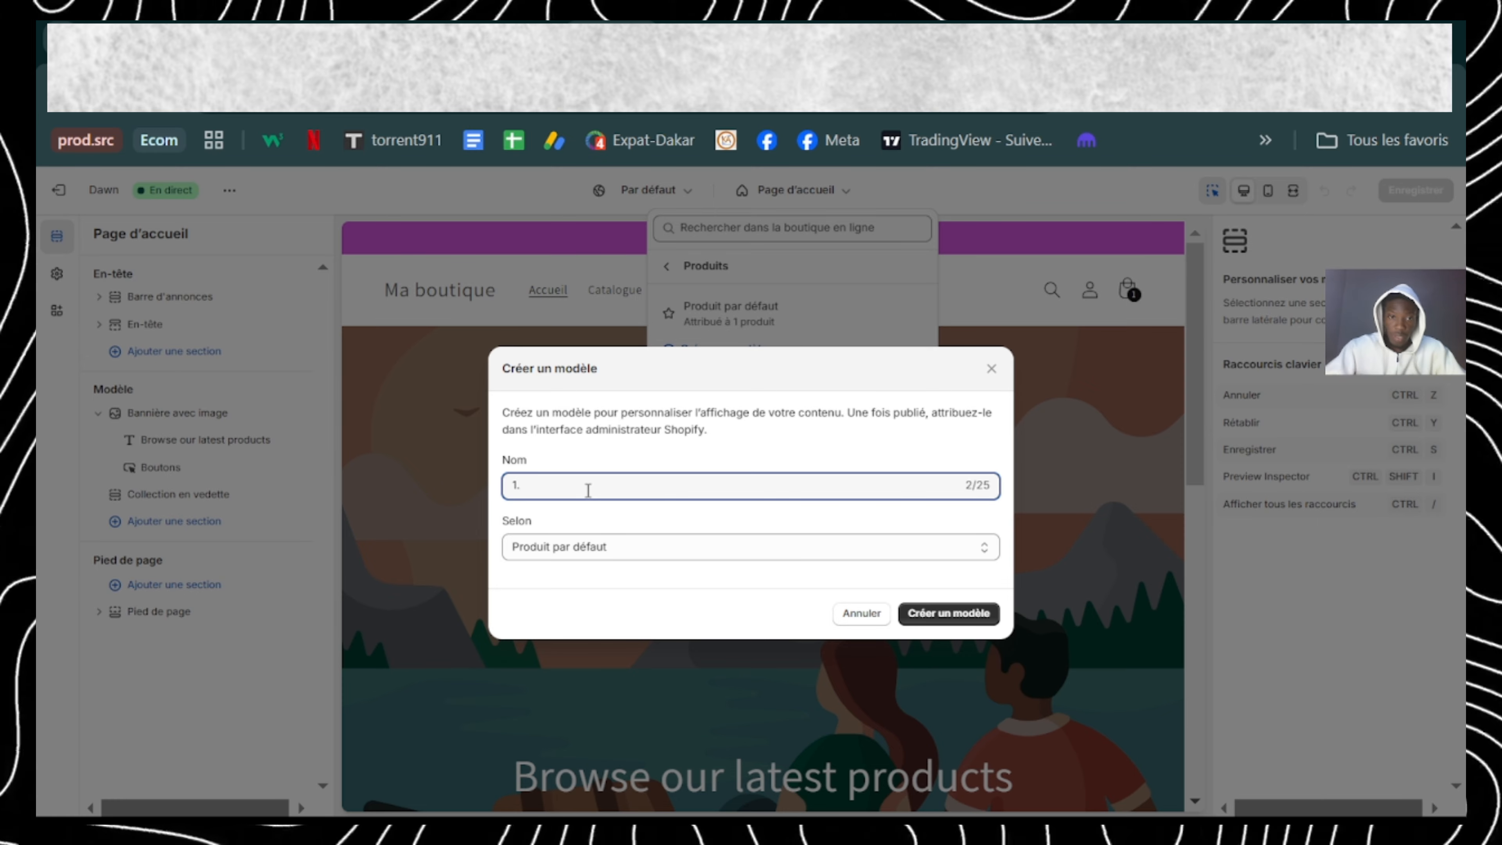
key(Tab)
click(949, 613)
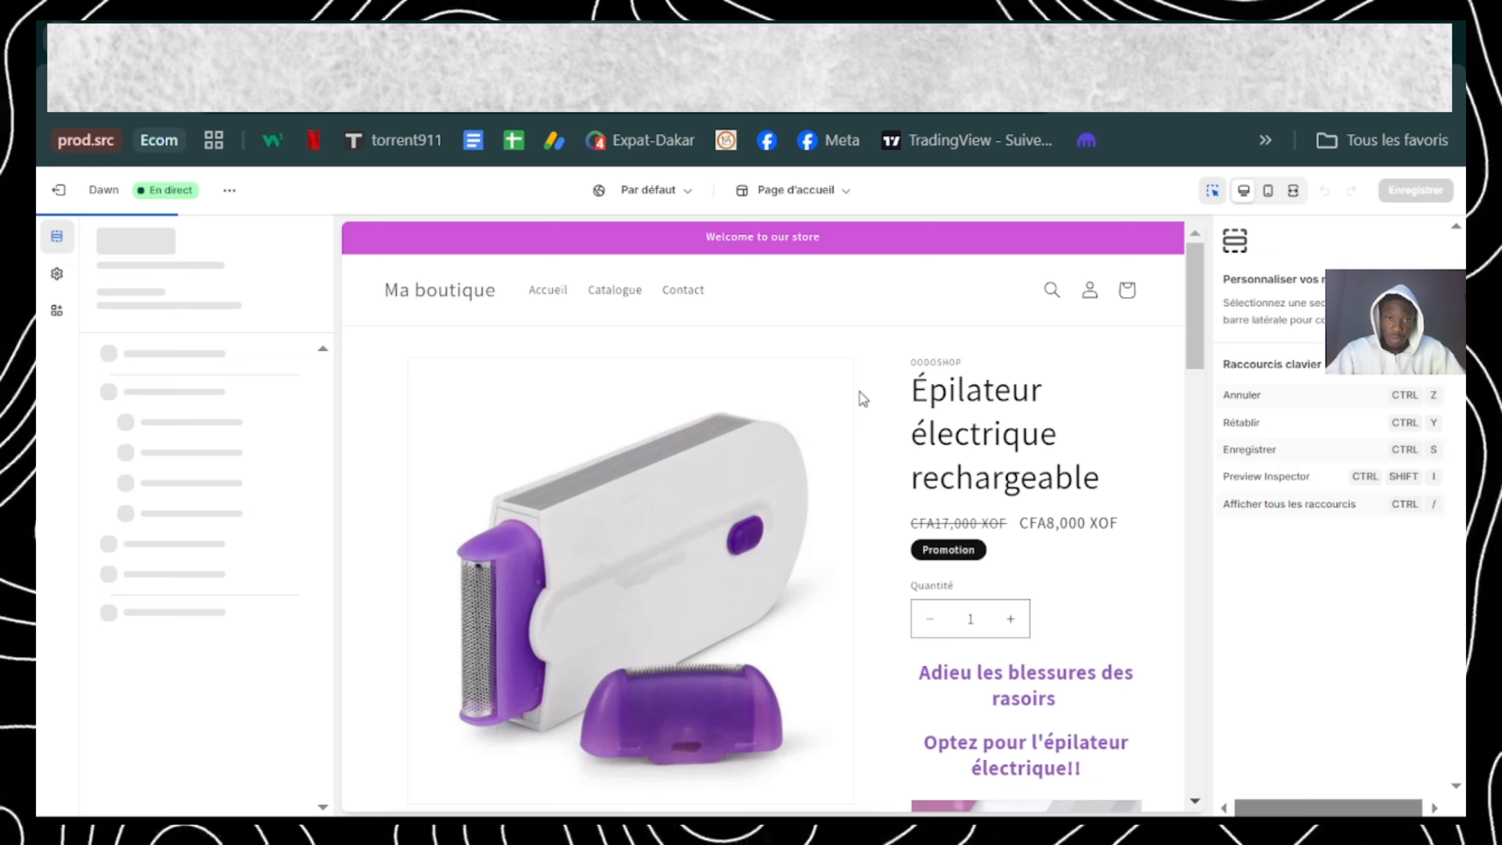
Step: Set the desktop media width of the Informations produits section to Moyenne
click(764, 190)
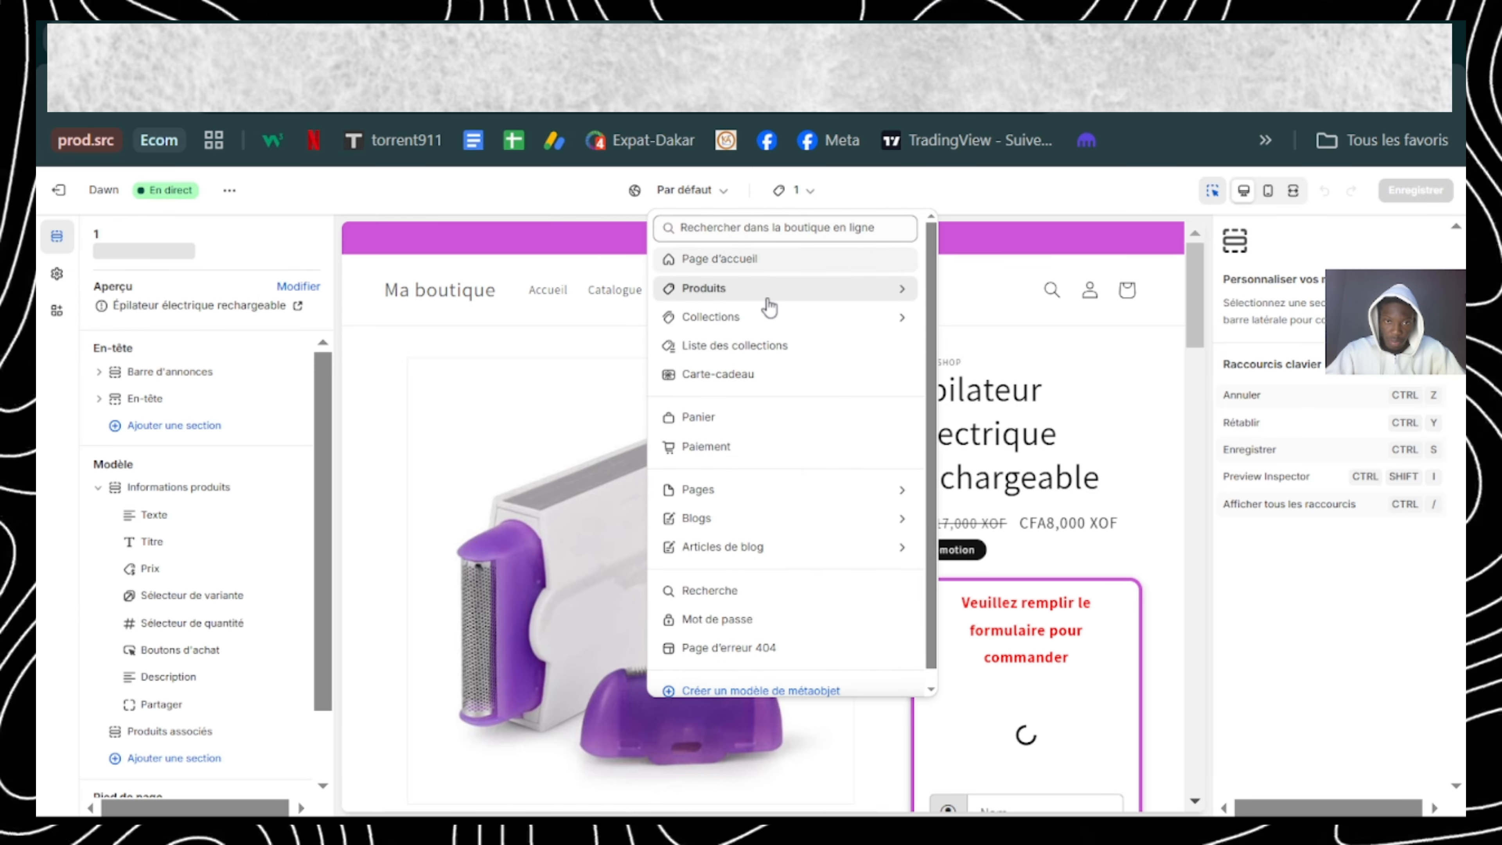
click(982, 309)
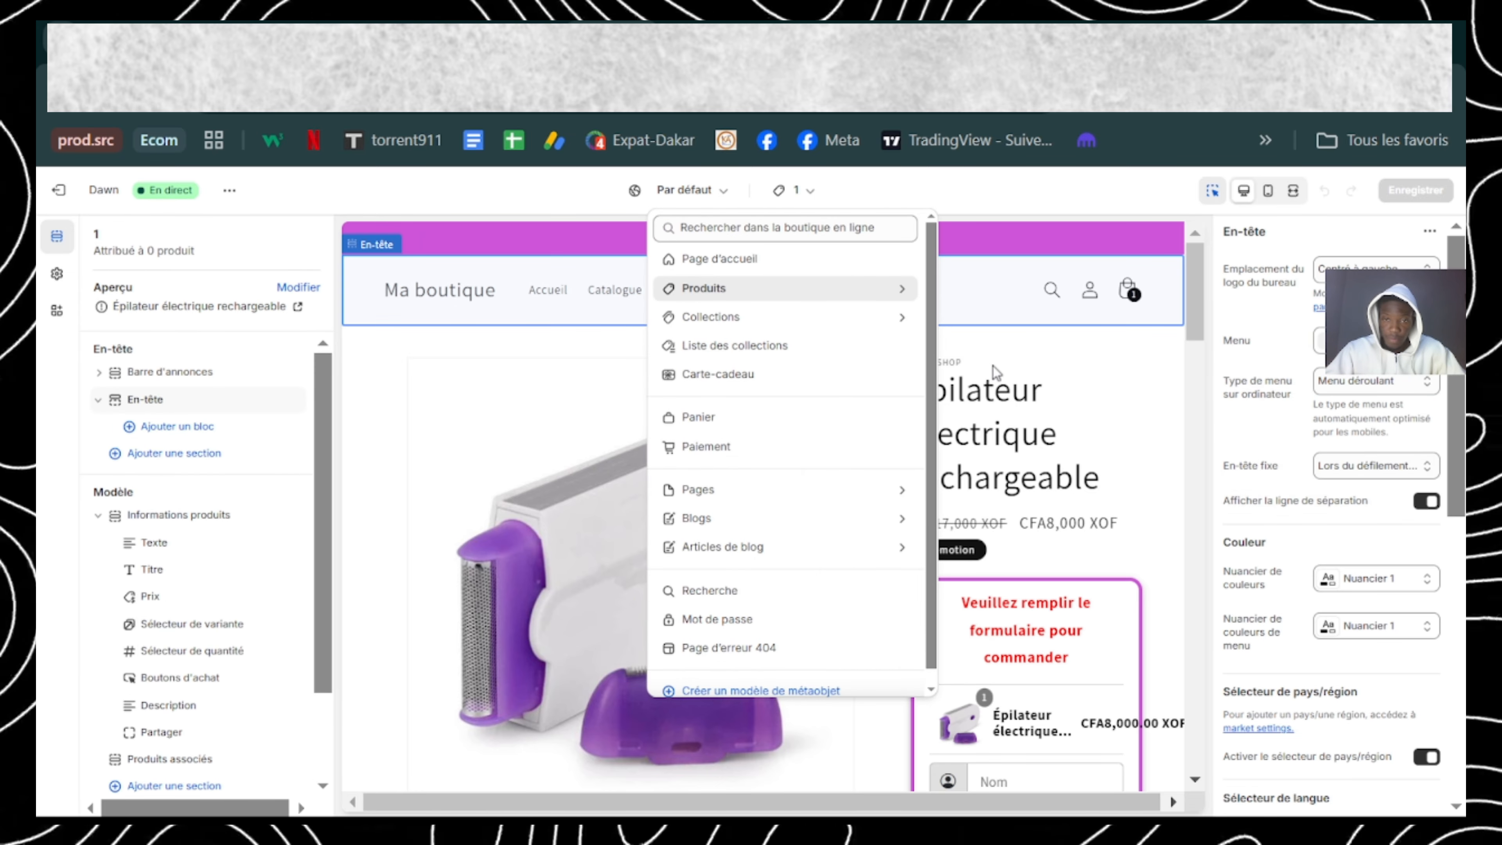
click(179, 514)
click(1376, 484)
click(1349, 528)
Step: Set the desktop layout of the product media to Vignettes
scroll(1277, 449, down, 3)
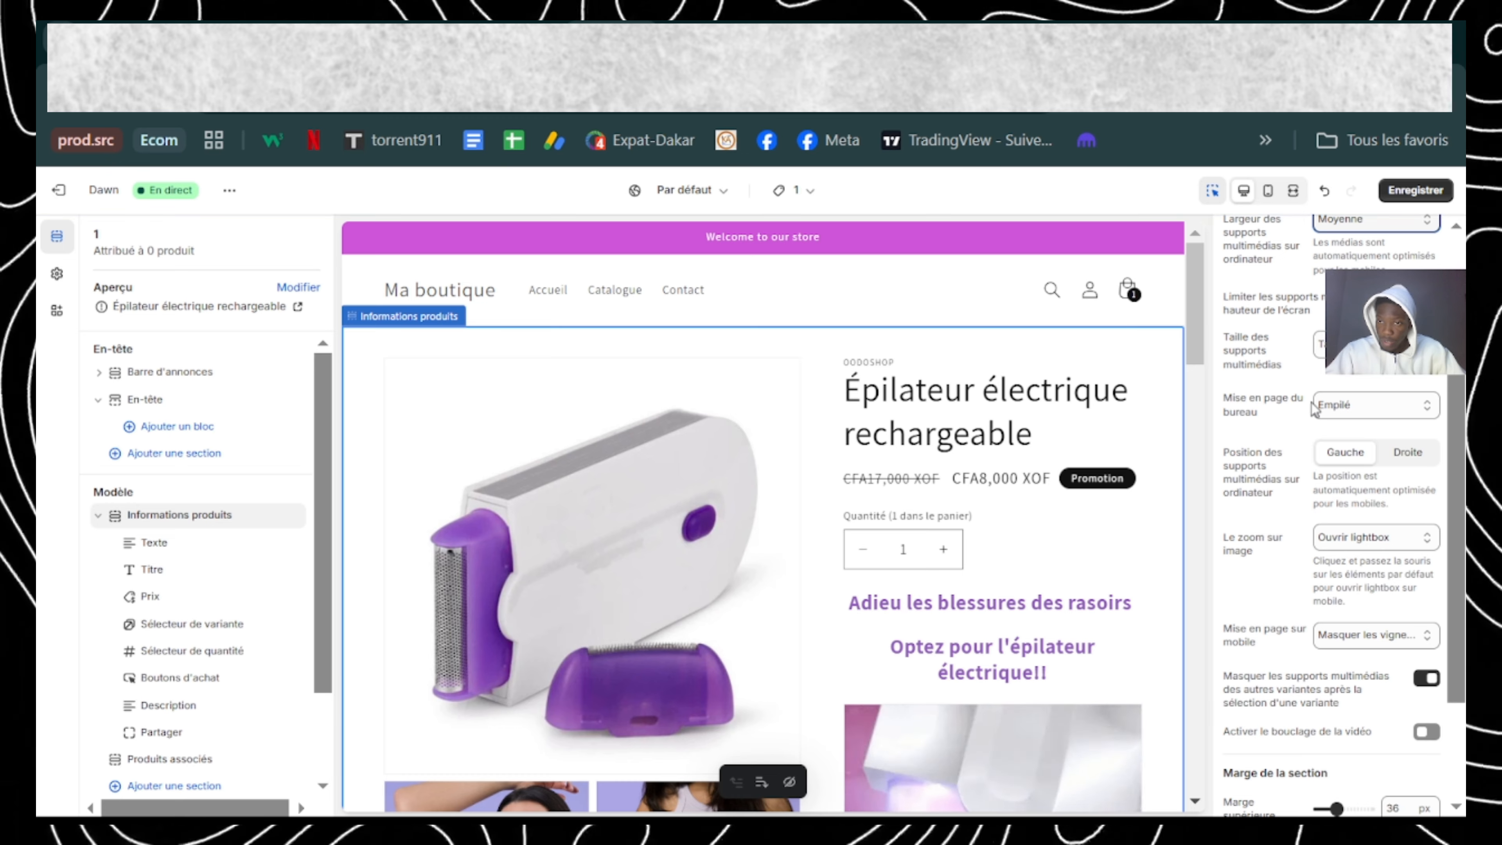
scroll(1331, 514, down, 2)
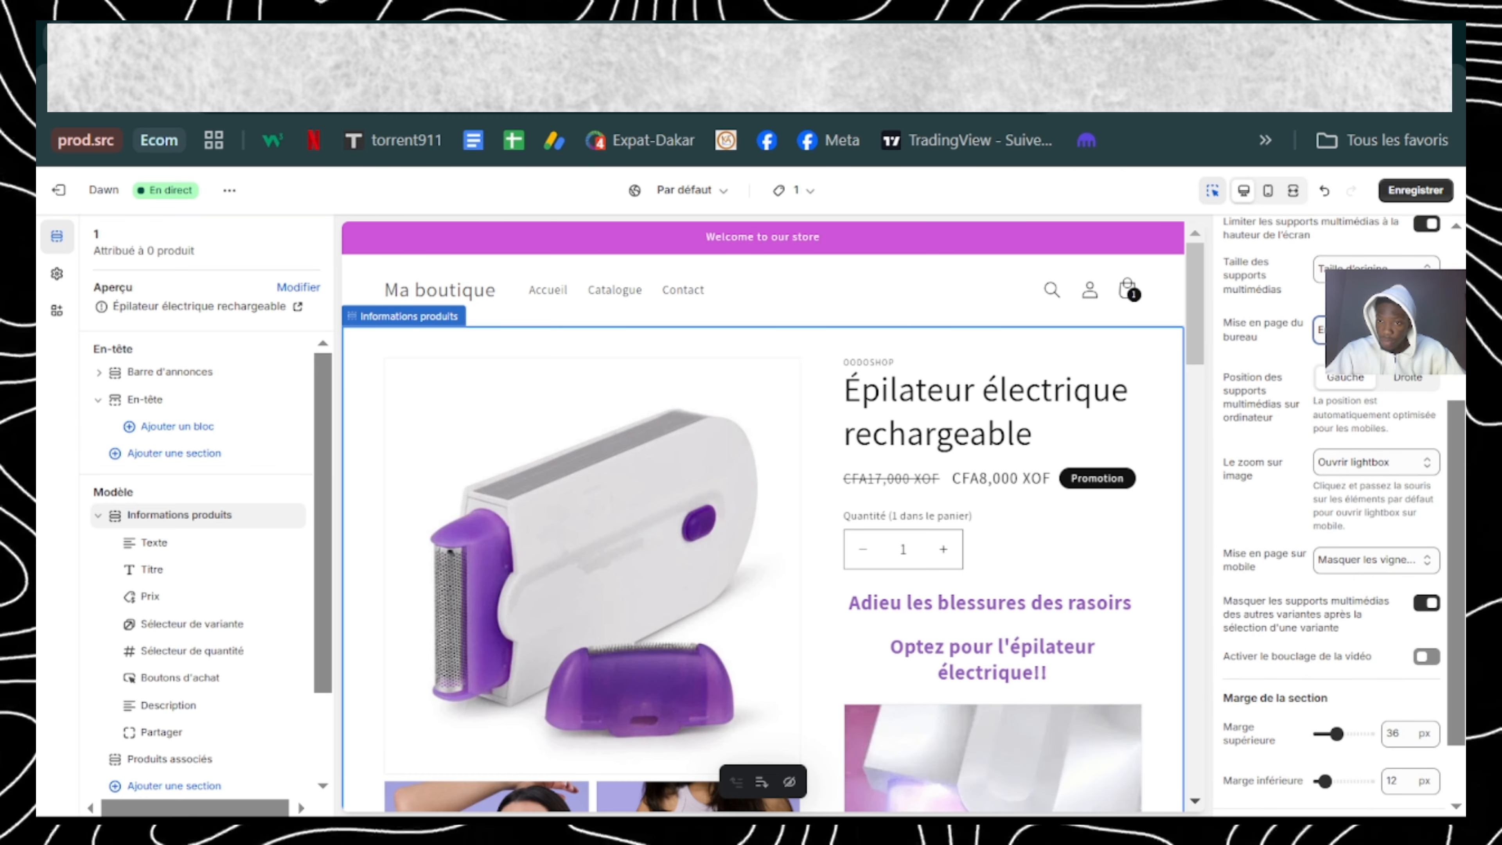
click(1354, 330)
click(1349, 393)
Step: With the preview in mobile view, set the product media's mobile layout to show the thumbnails and save the template
scroll(763, 532, down, 3)
scroll(1349, 503, down, 2)
click(1366, 472)
click(1343, 536)
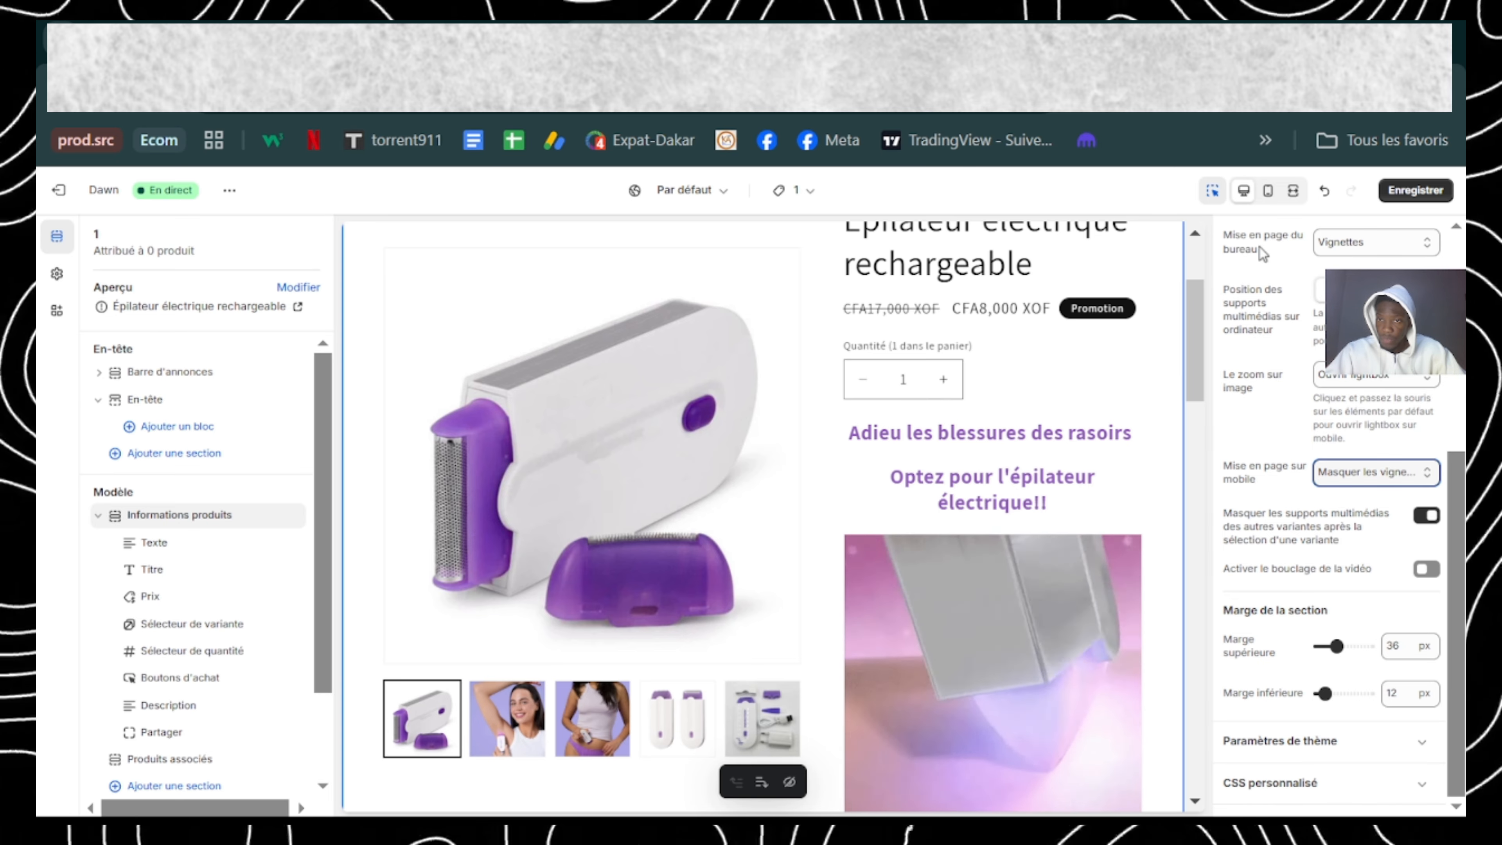
click(1268, 196)
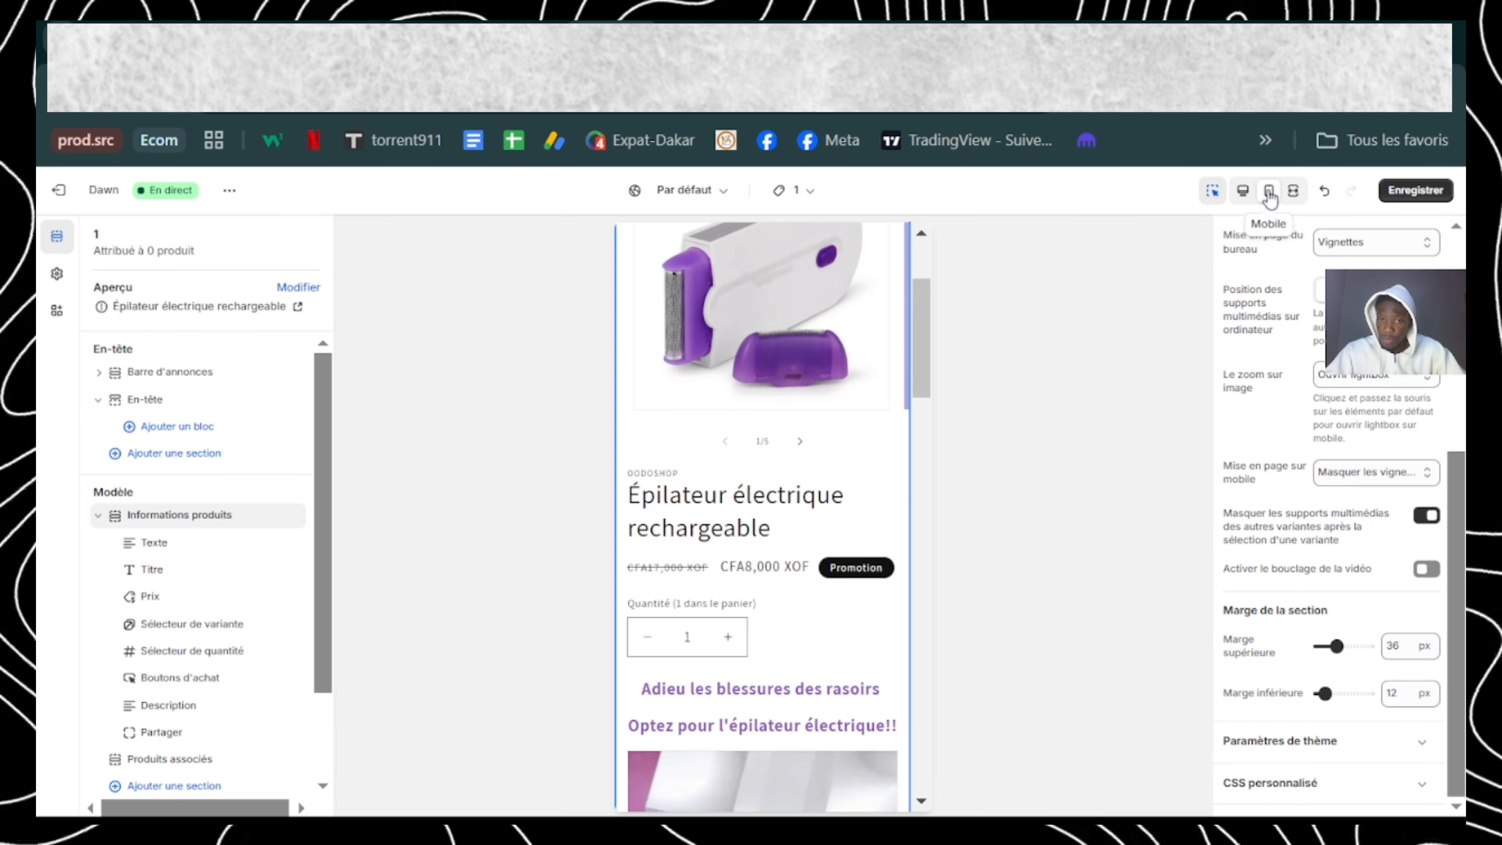
scroll(739, 415, up, 3)
click(1376, 473)
click(1369, 516)
scroll(835, 450, down, 5)
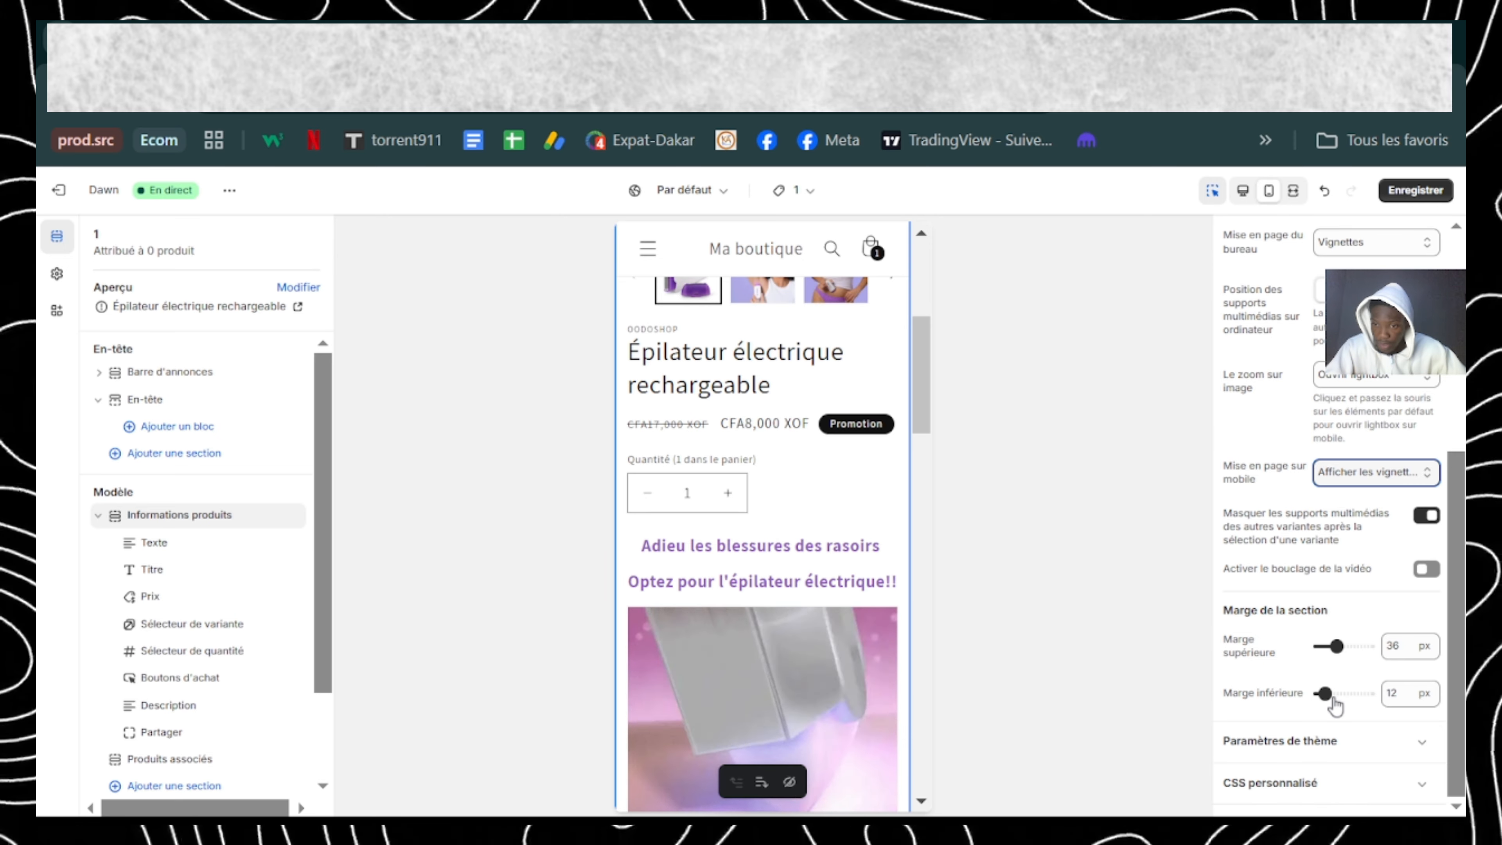
click(1416, 191)
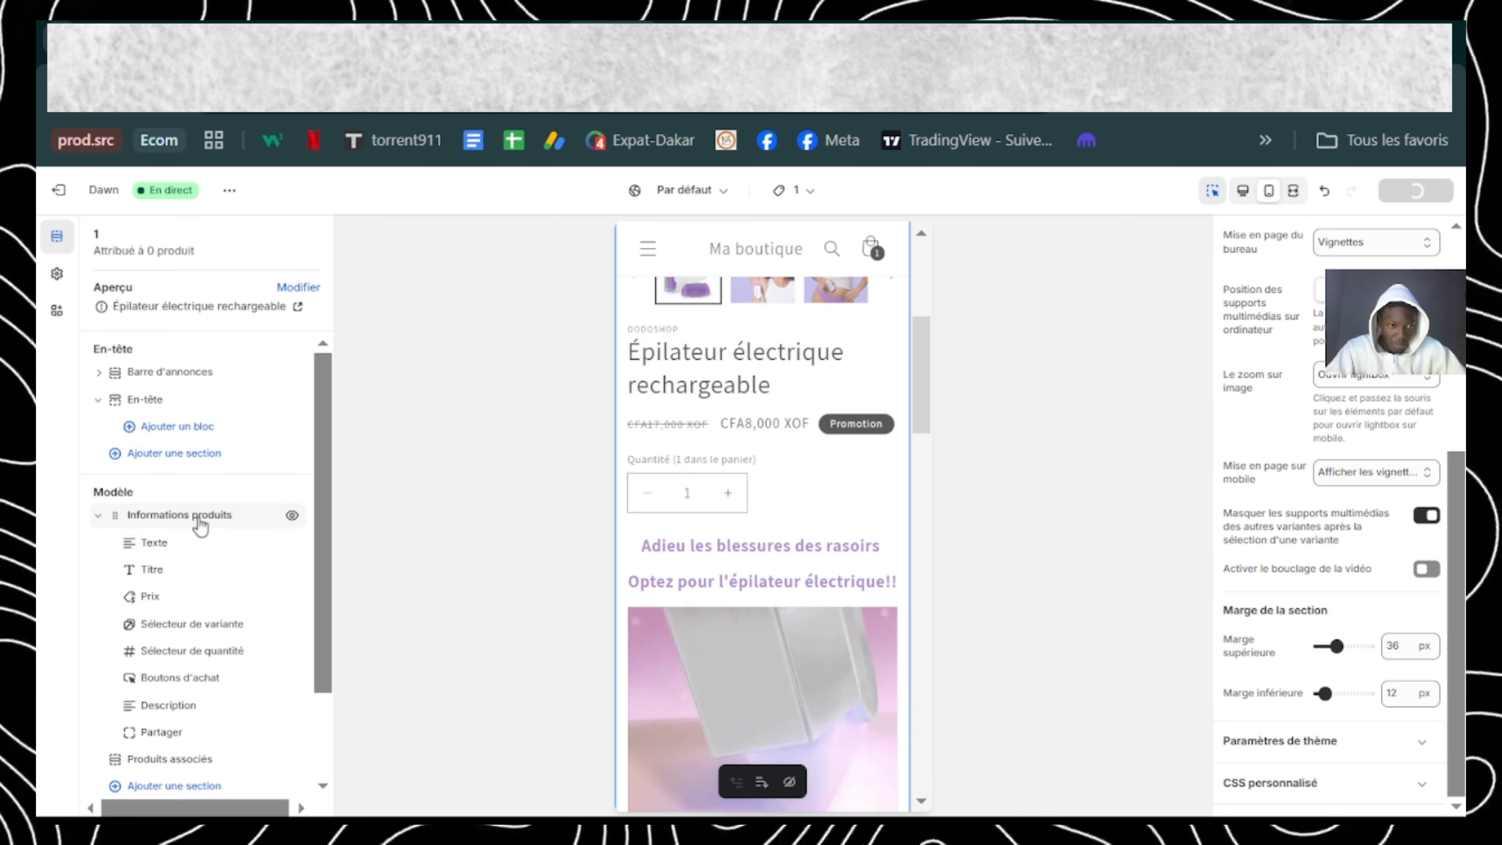
Step: Hide the Sélecteur de variante, Sélecteur de quantité and Boutons d'achat blocks in the Informations produits section
scroll(185, 583, down, 1)
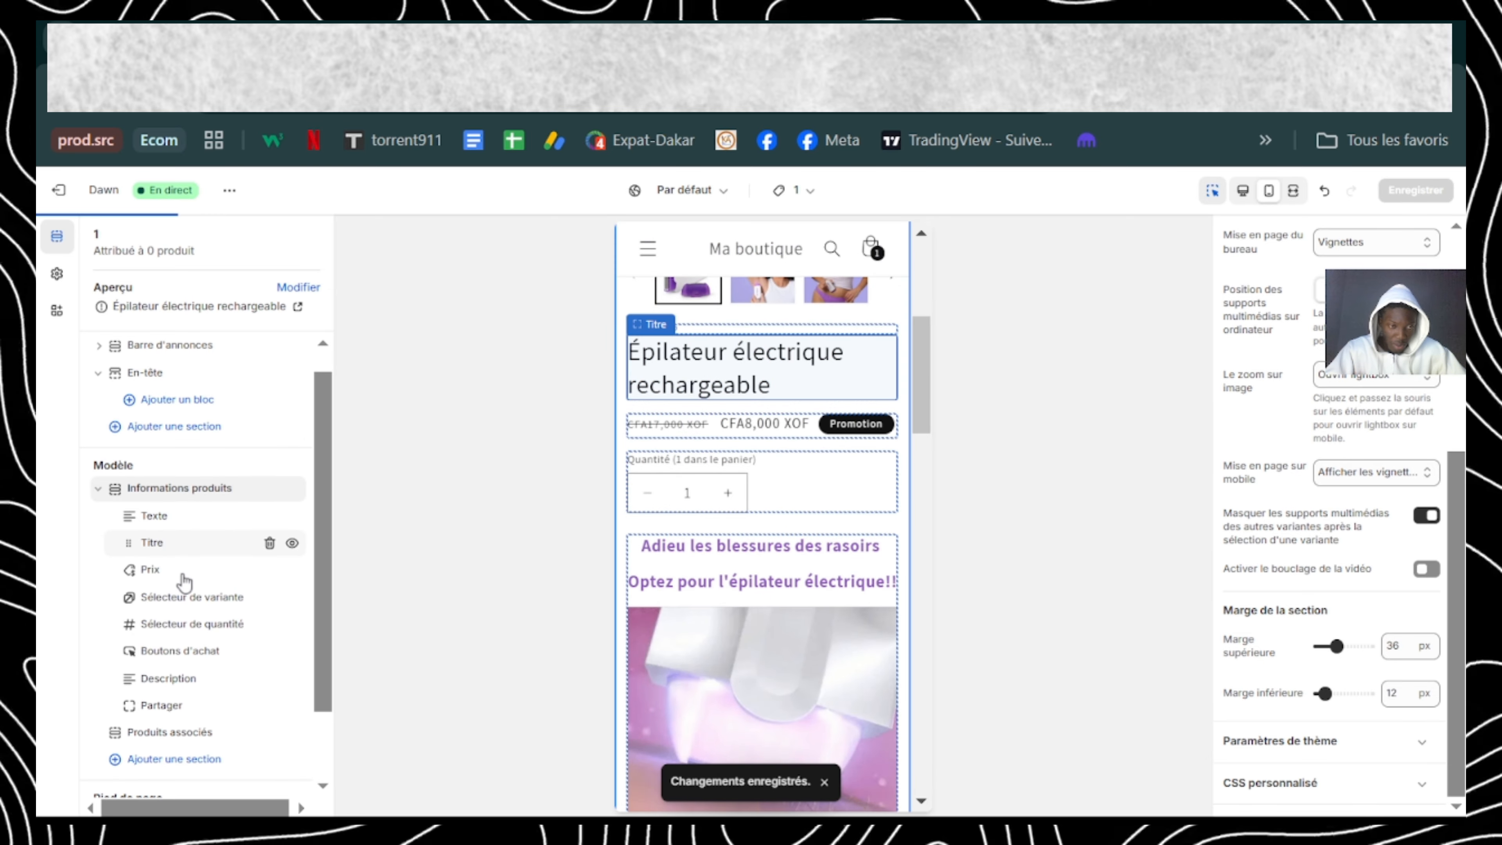
scroll(185, 577, down, 1)
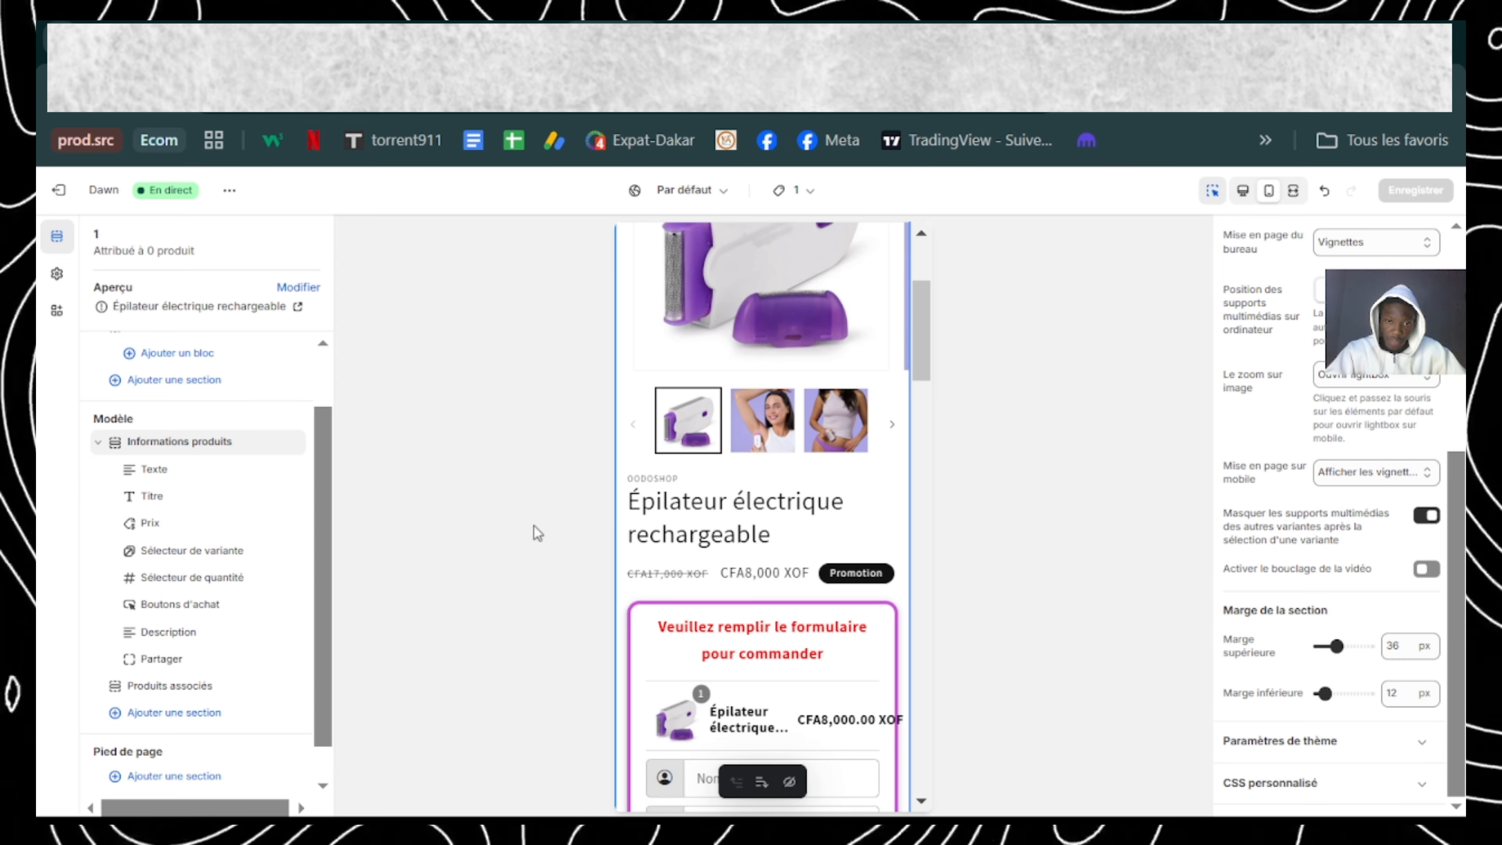
scroll(696, 554, down, 6)
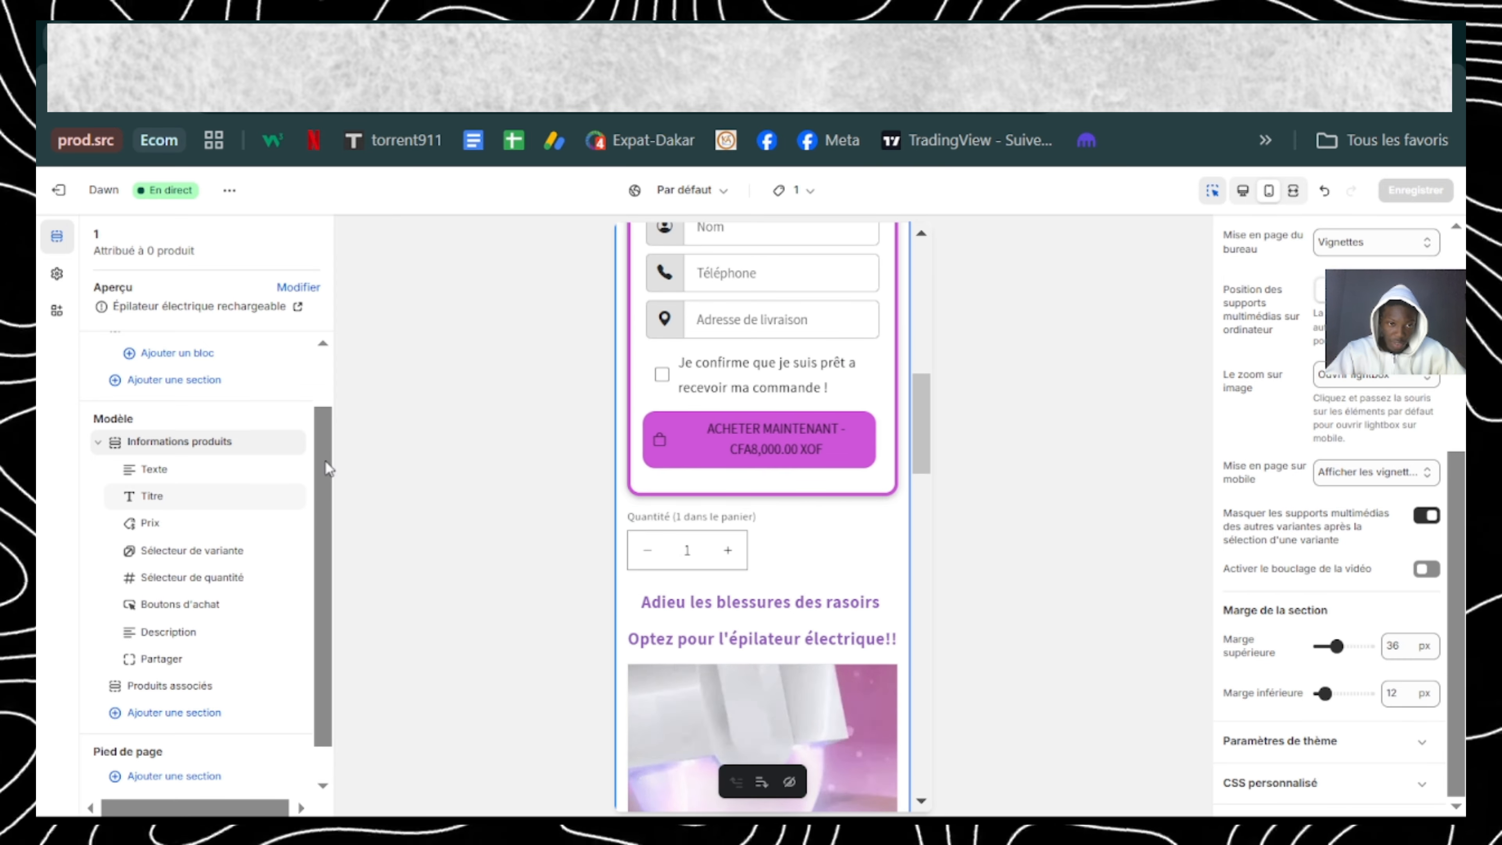
drag(325, 463, 327, 476)
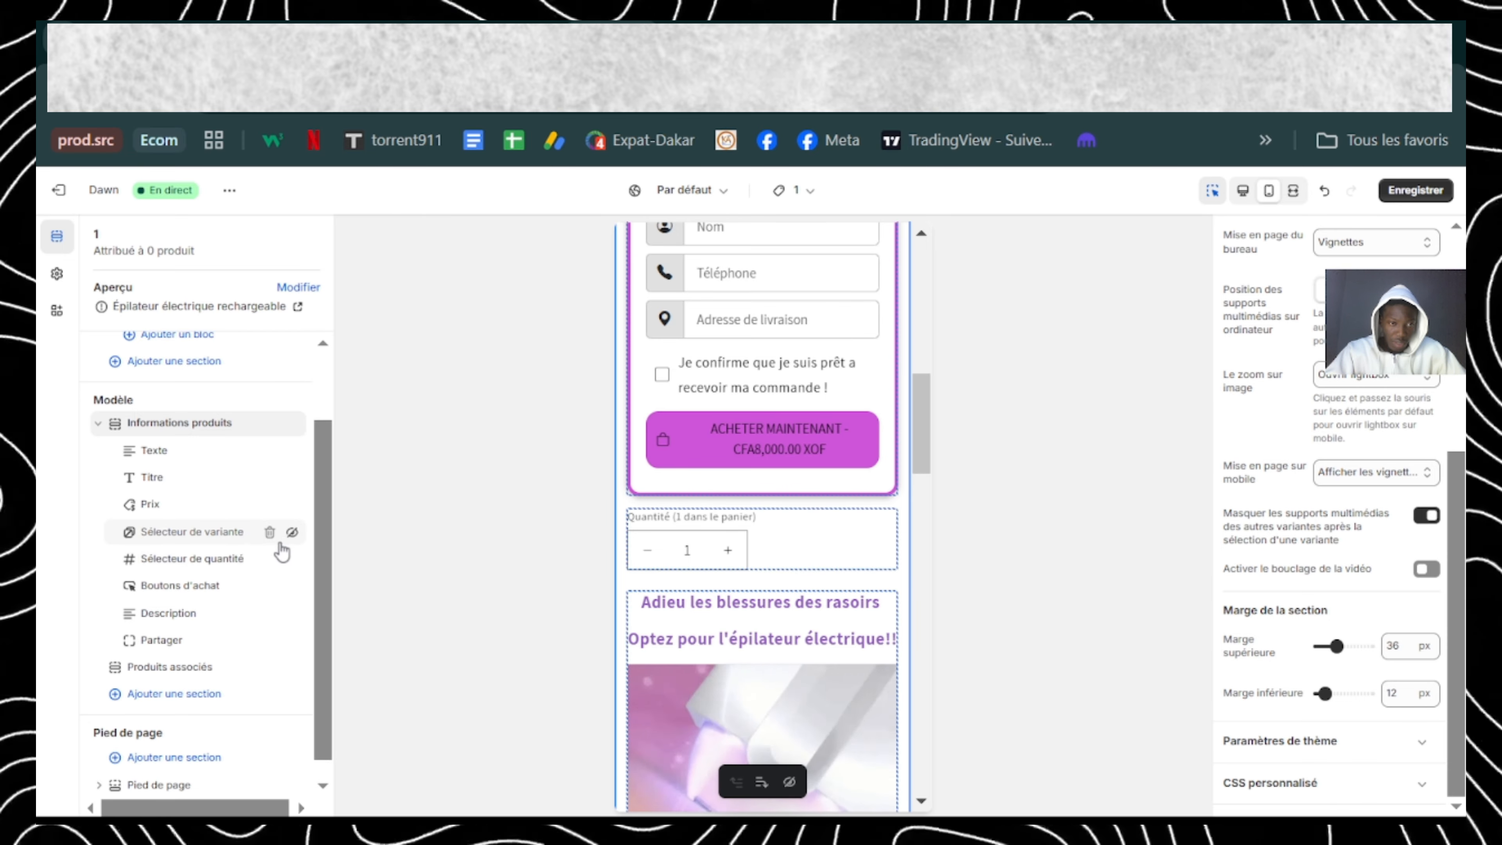
click(291, 561)
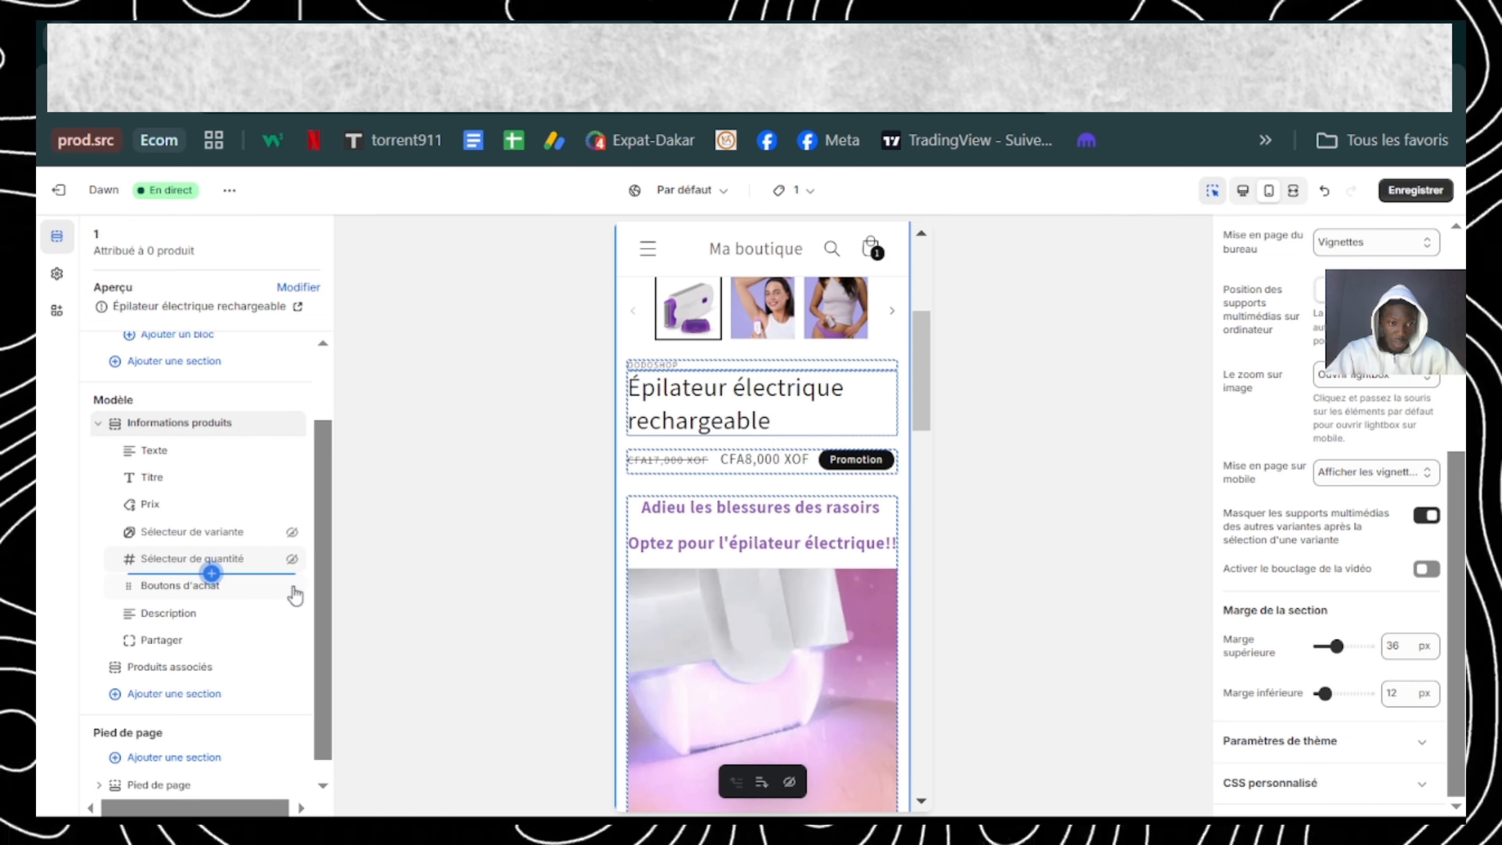
click(292, 587)
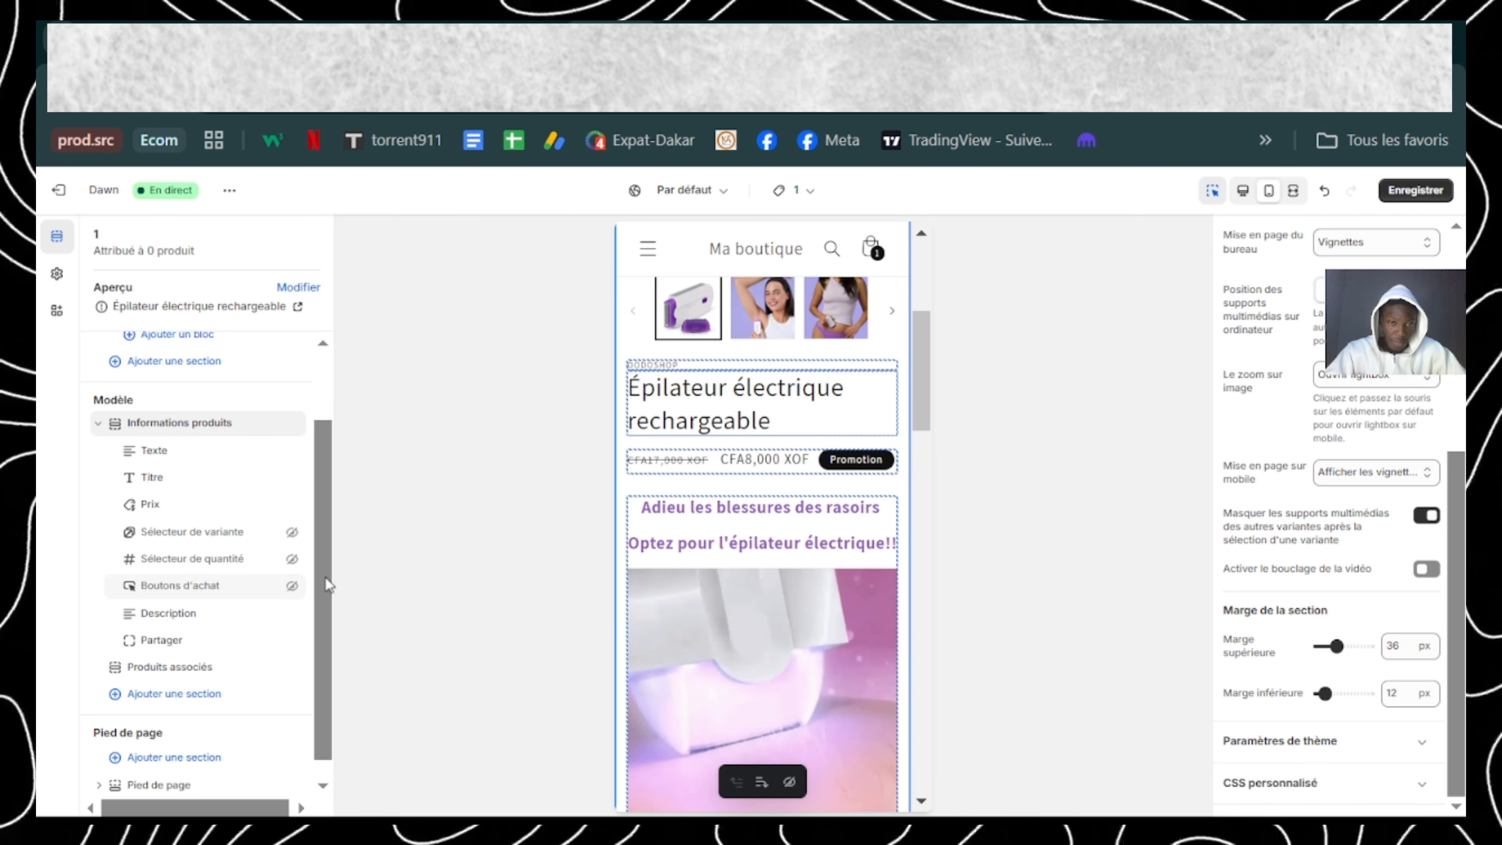
scroll(744, 577, up, 2)
scroll(745, 578, down, 3)
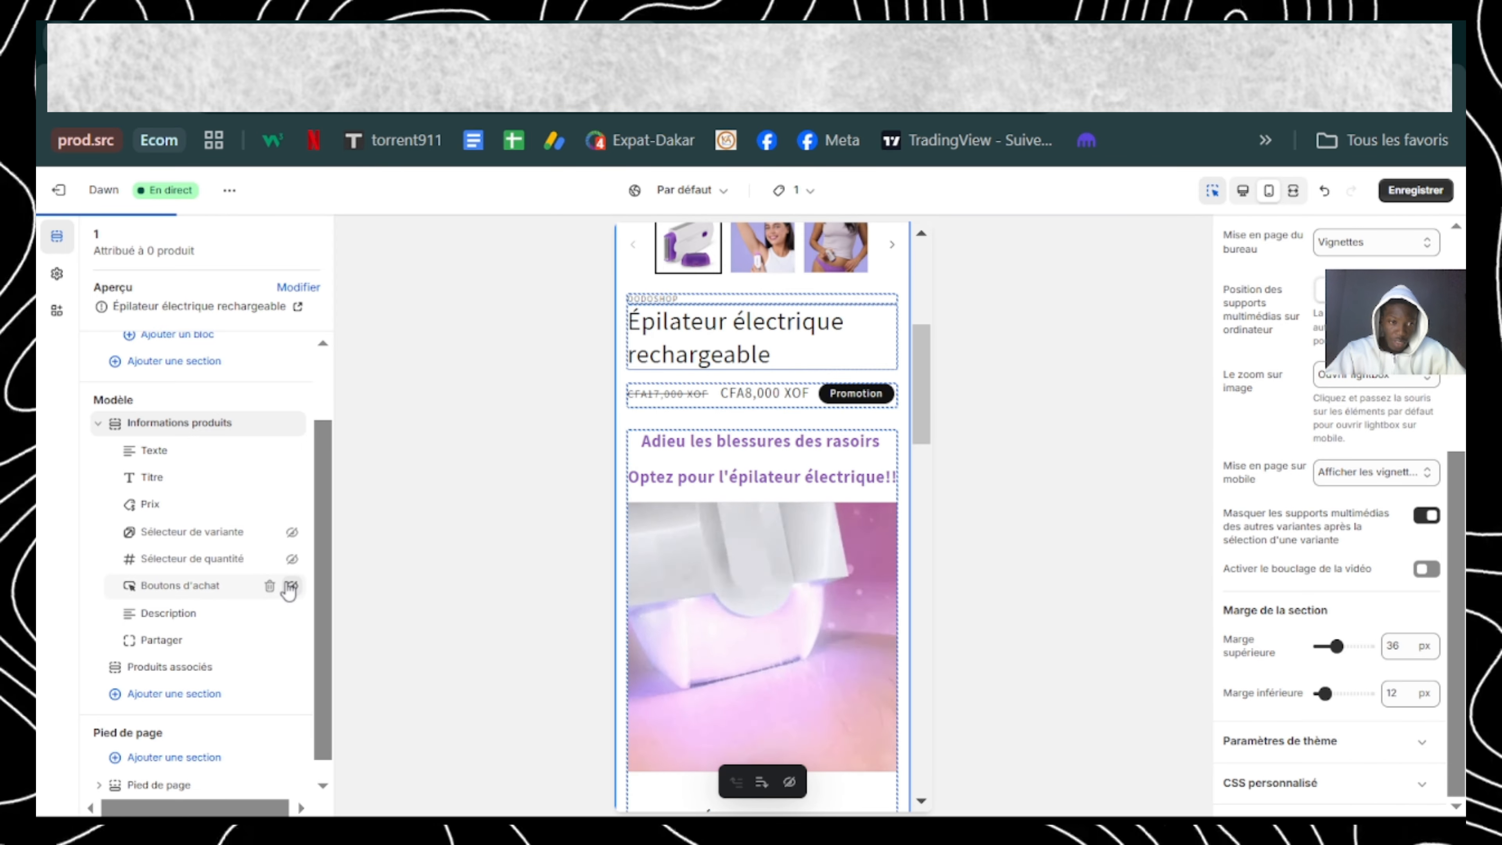
click(290, 586)
Step: Hide the Partager block and the Pied de page section, and save the template
scroll(289, 592, down, 1)
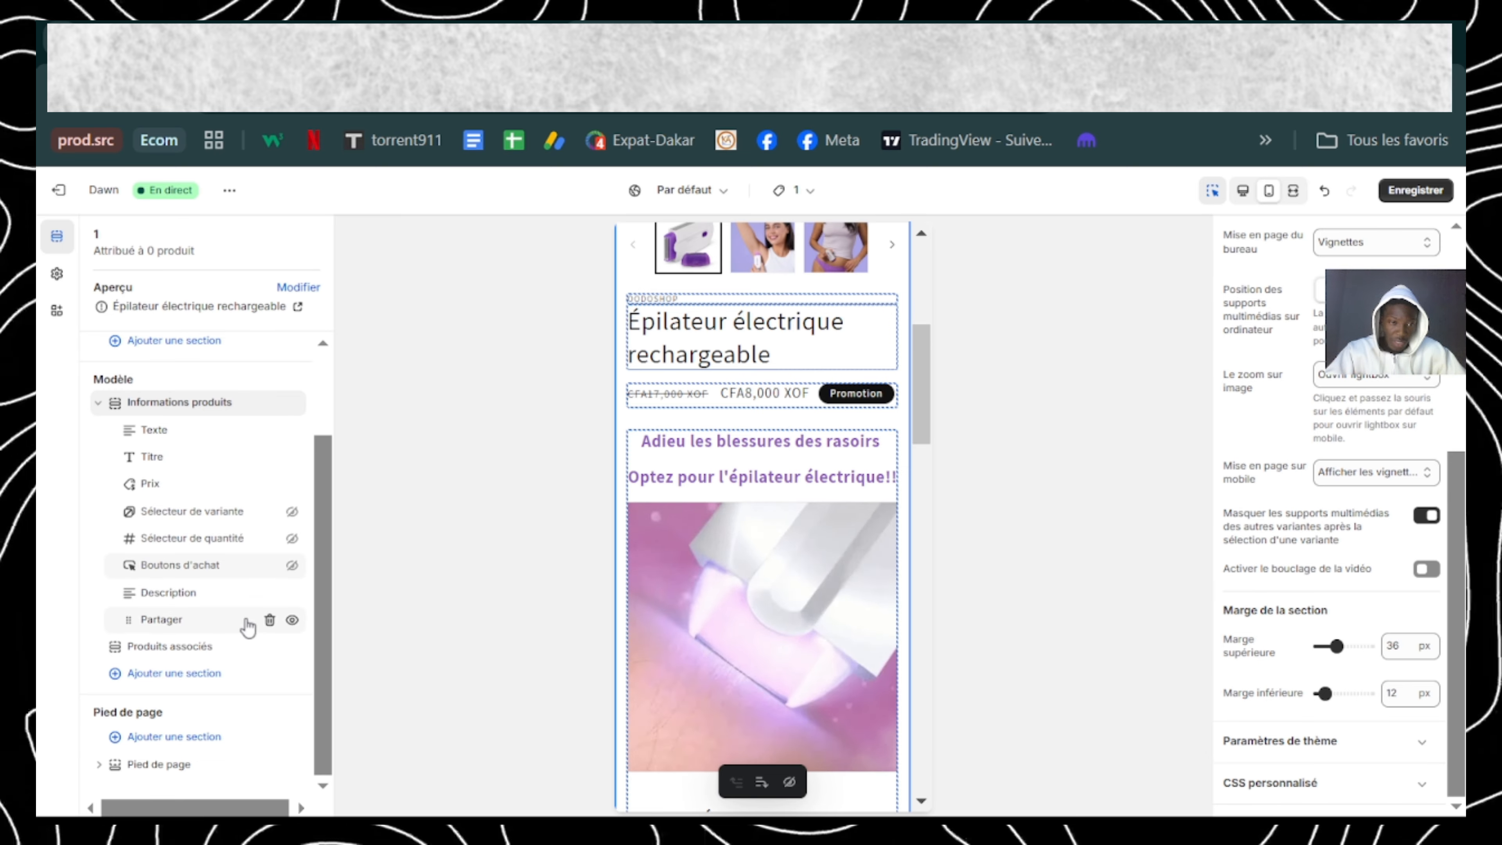
click(292, 621)
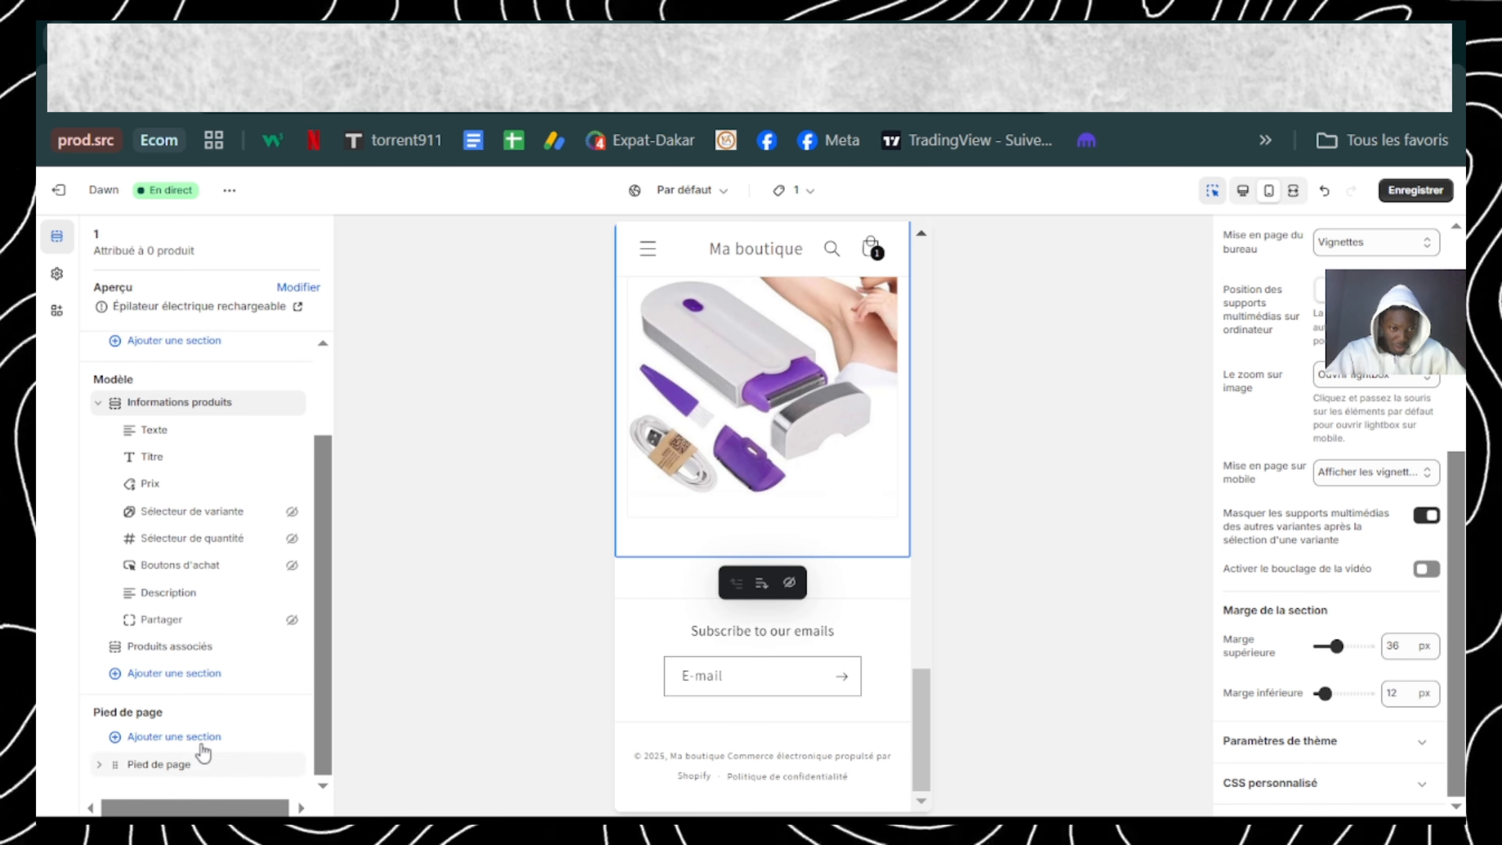
click(292, 766)
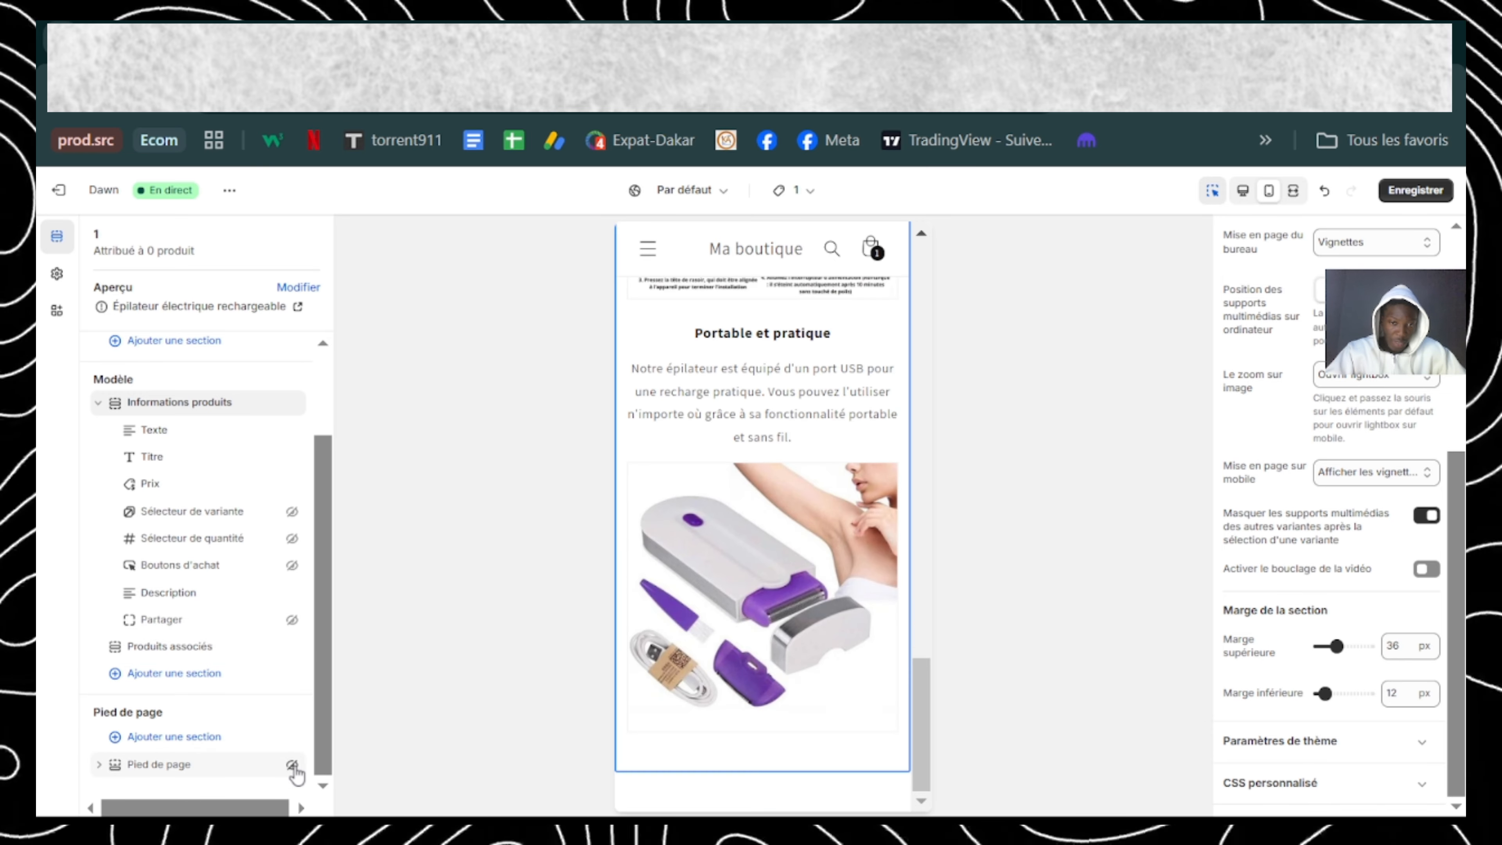
click(1417, 191)
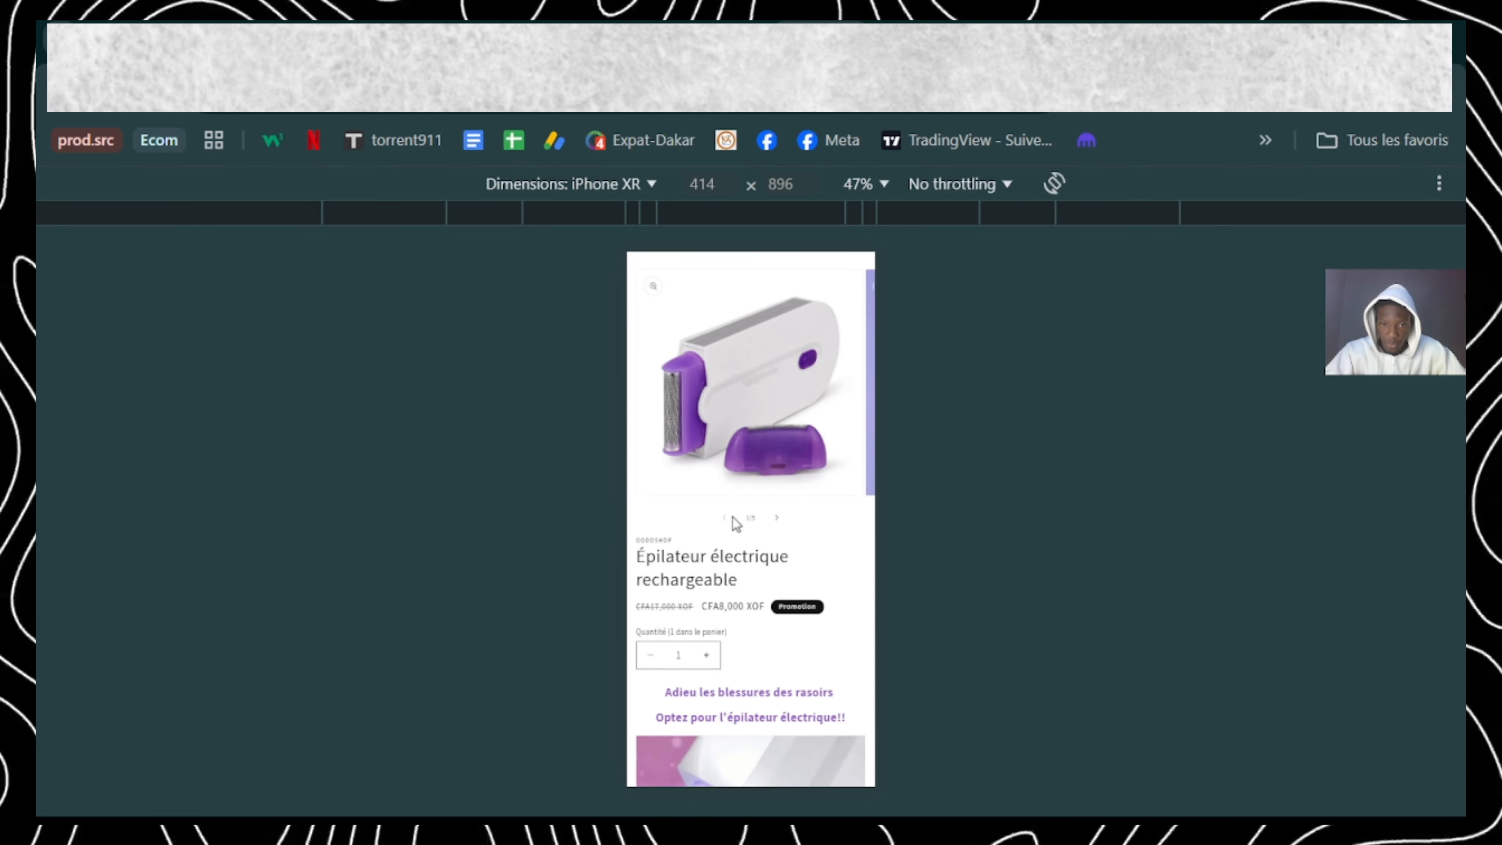
Step: Review the product page in the iPhone XR browser view, from the image gallery through the order form to the description
scroll(732, 515, down, 3)
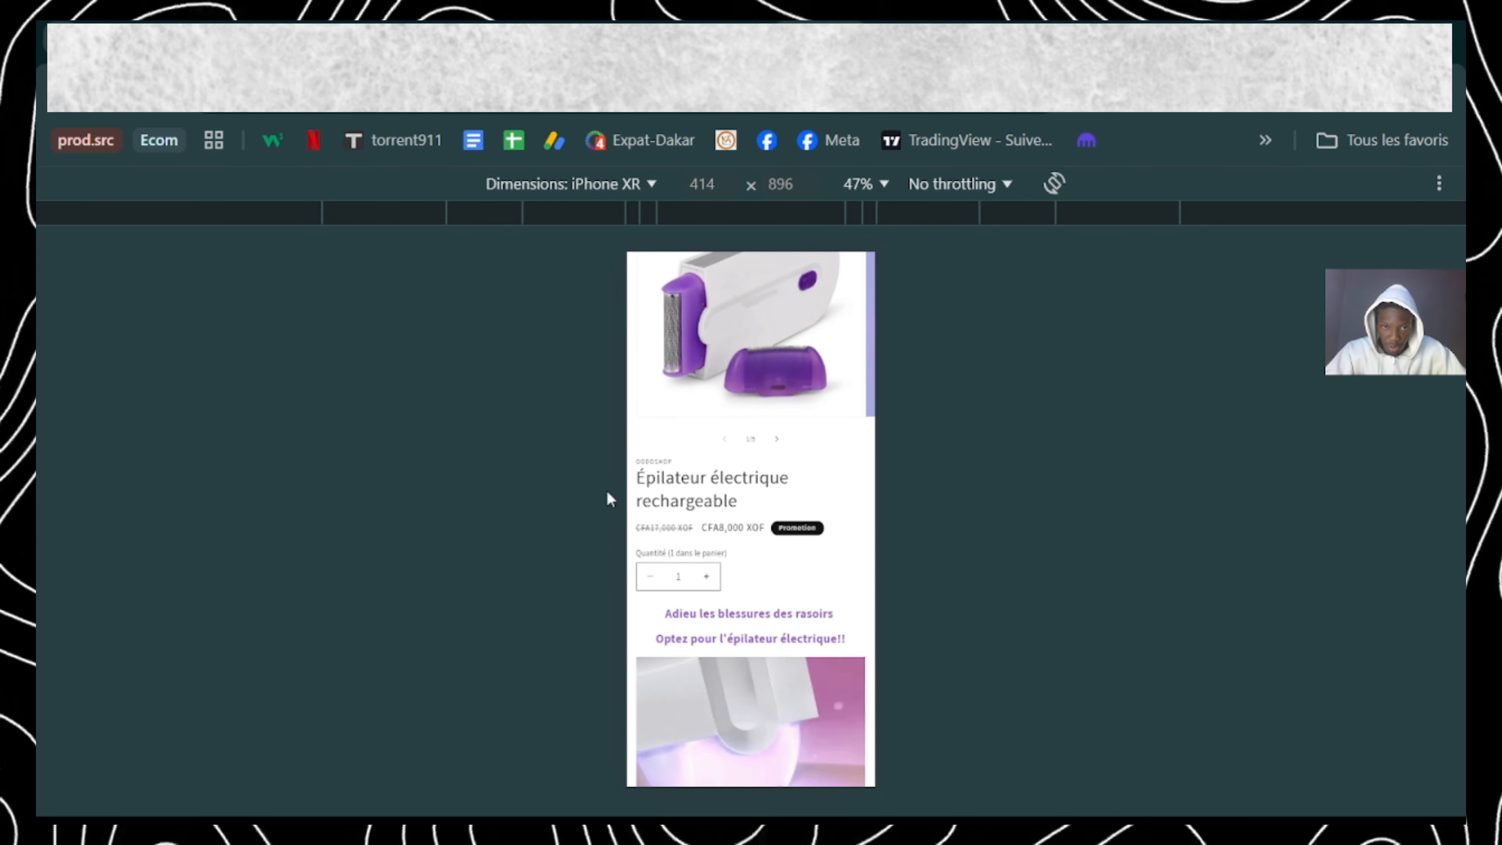
scroll(705, 524, down, 1)
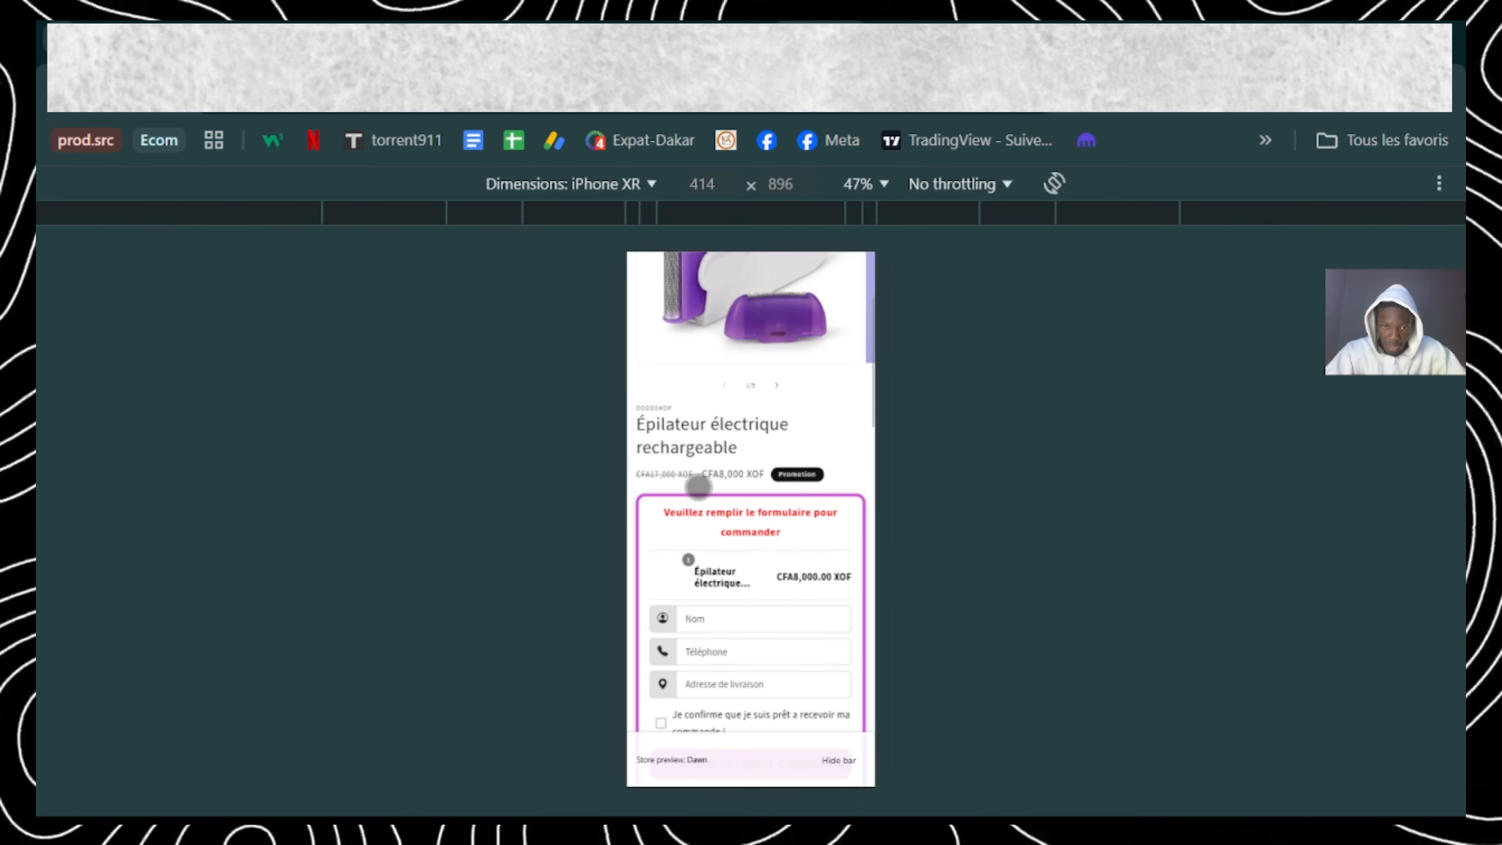
scroll(790, 589, down, 2)
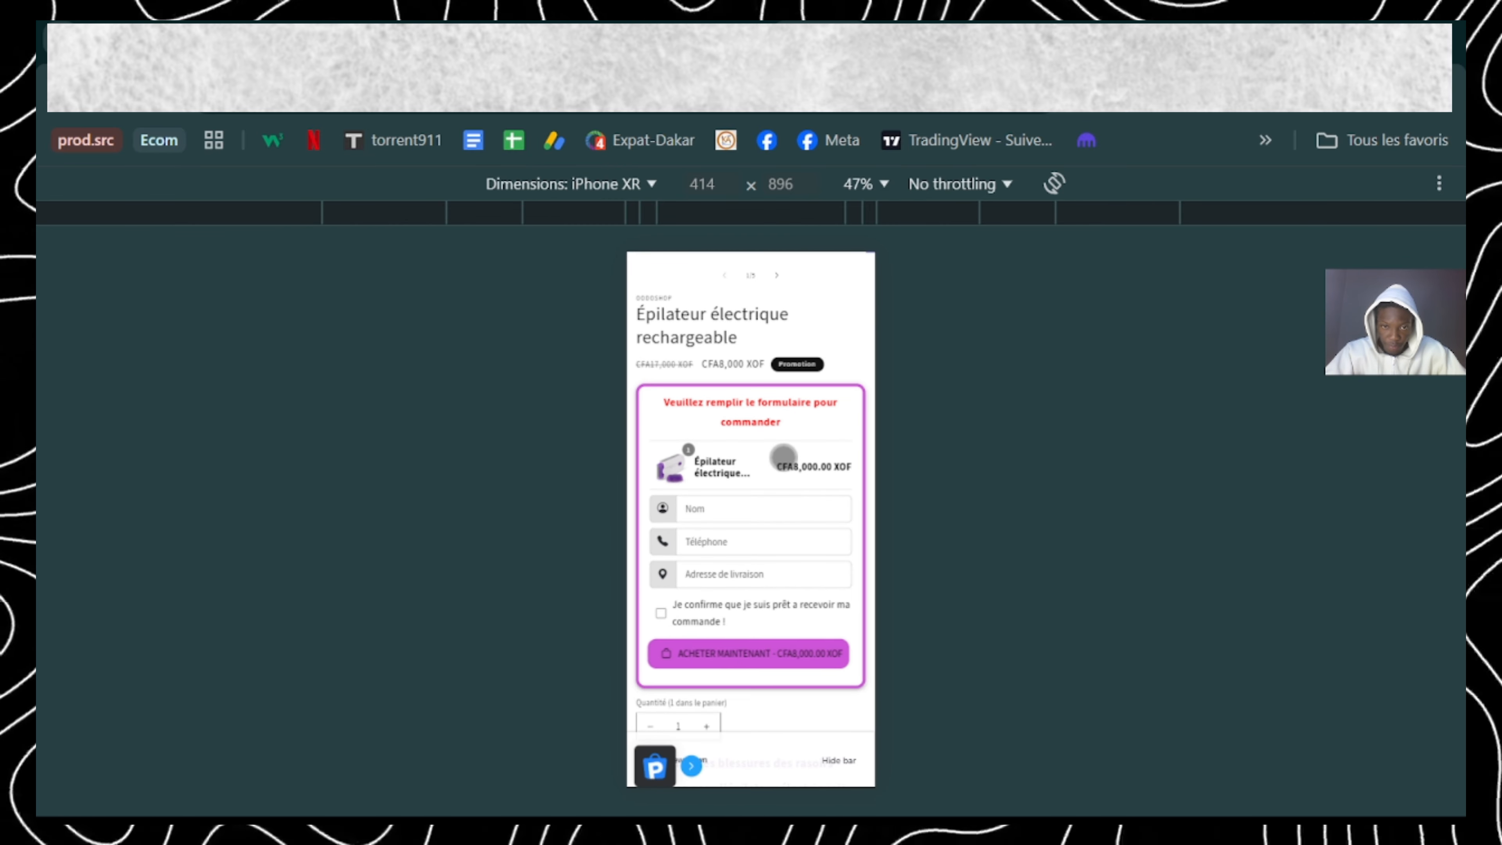
scroll(778, 456, down, 1)
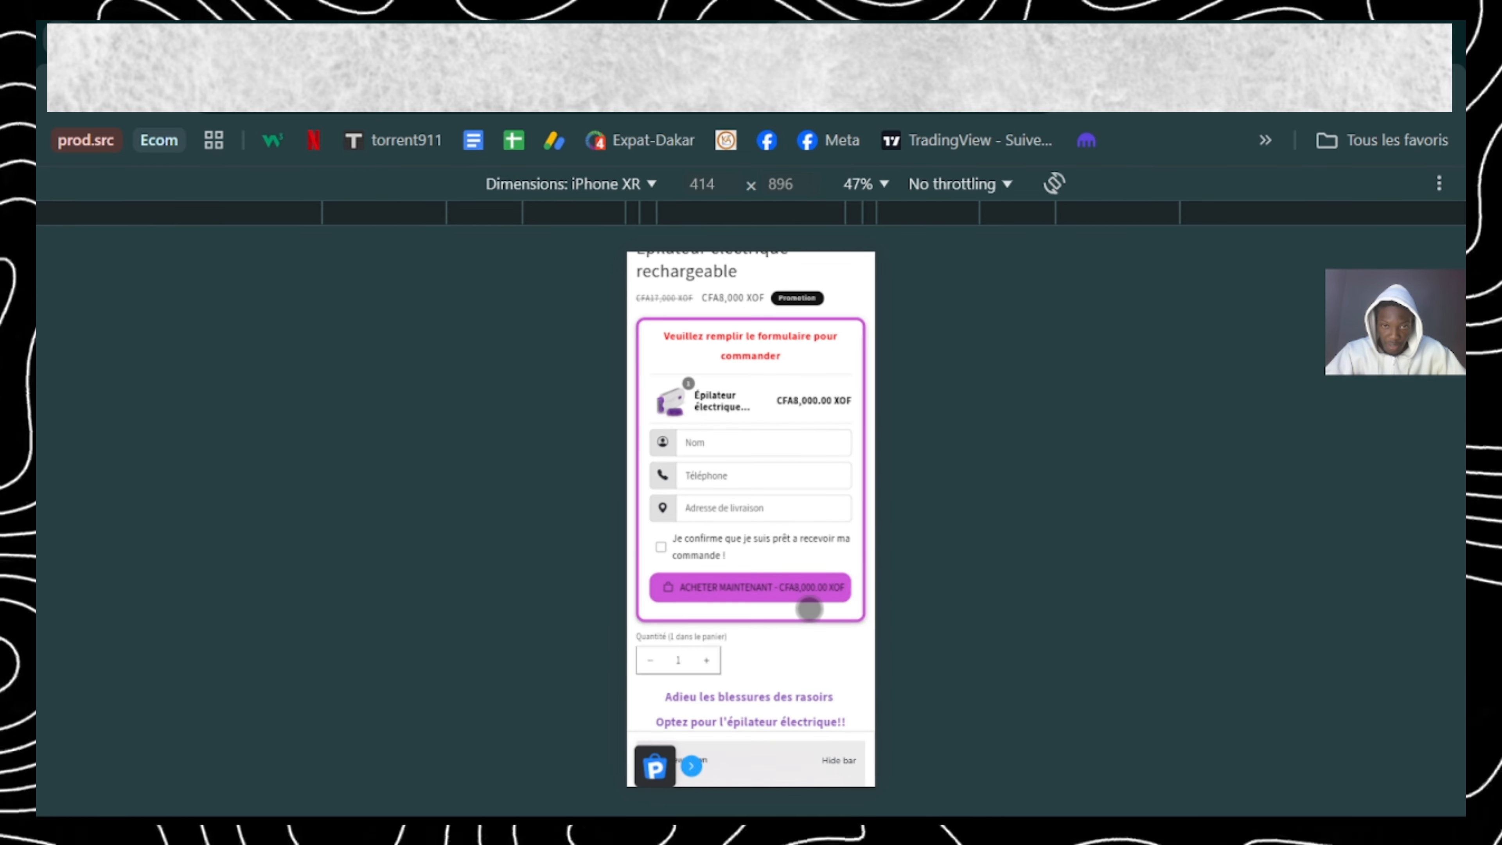
scroll(809, 608, down, 2)
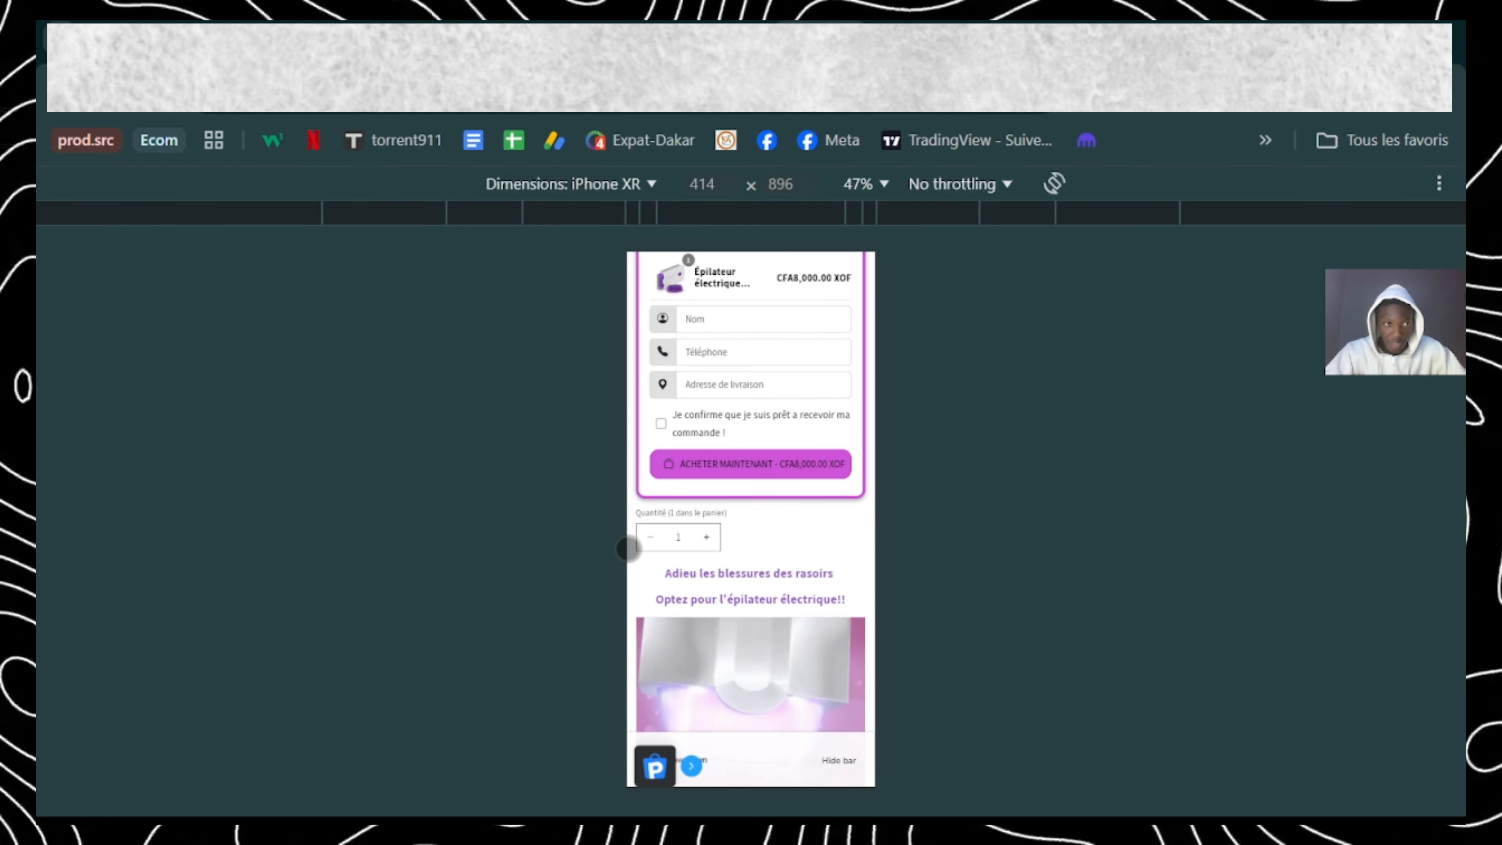
click(158, 91)
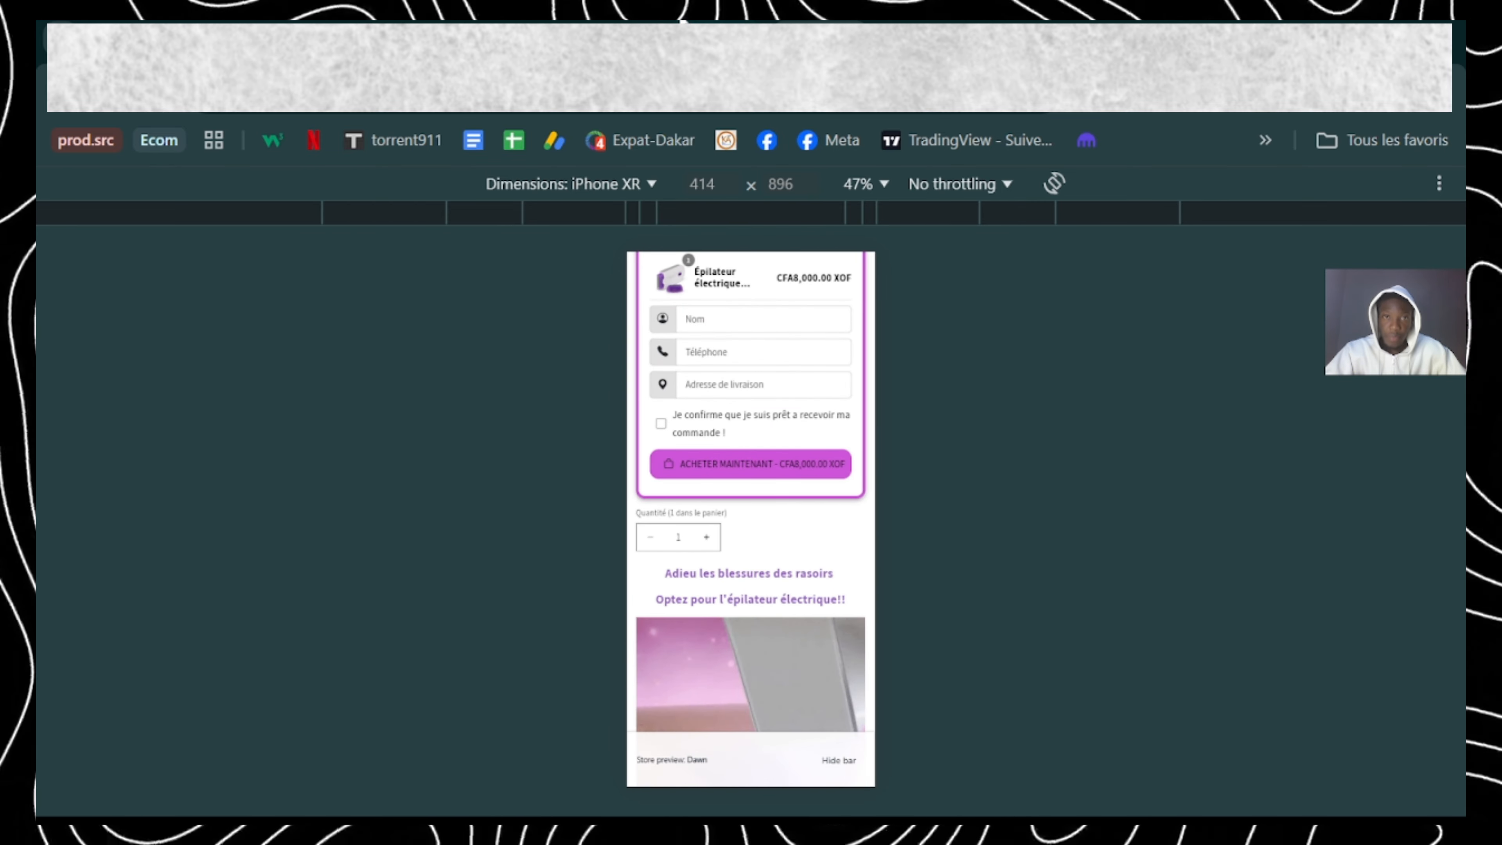
click(681, 23)
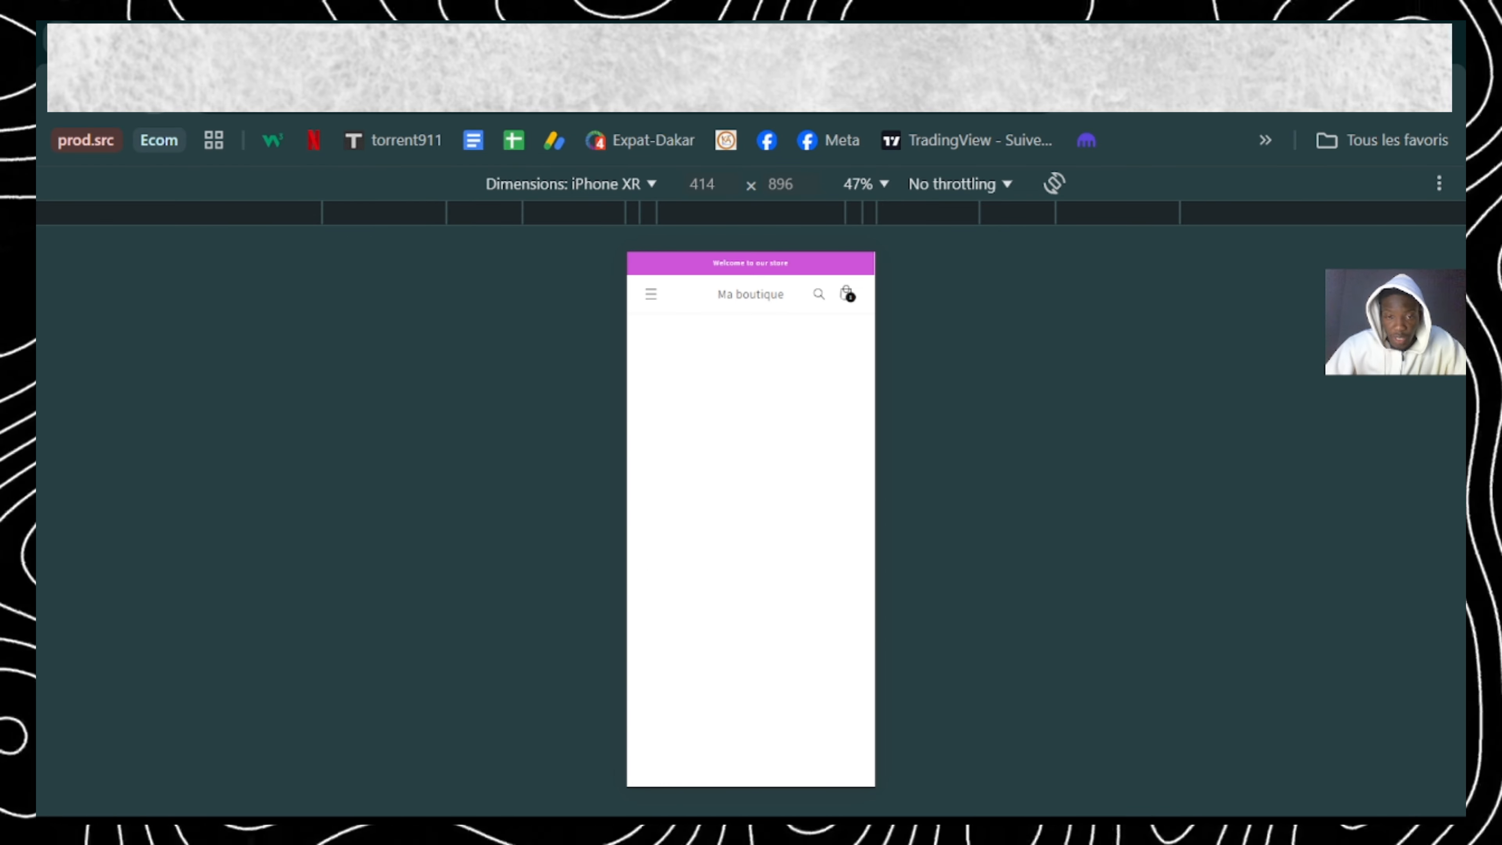
scroll(750, 518, down, 5)
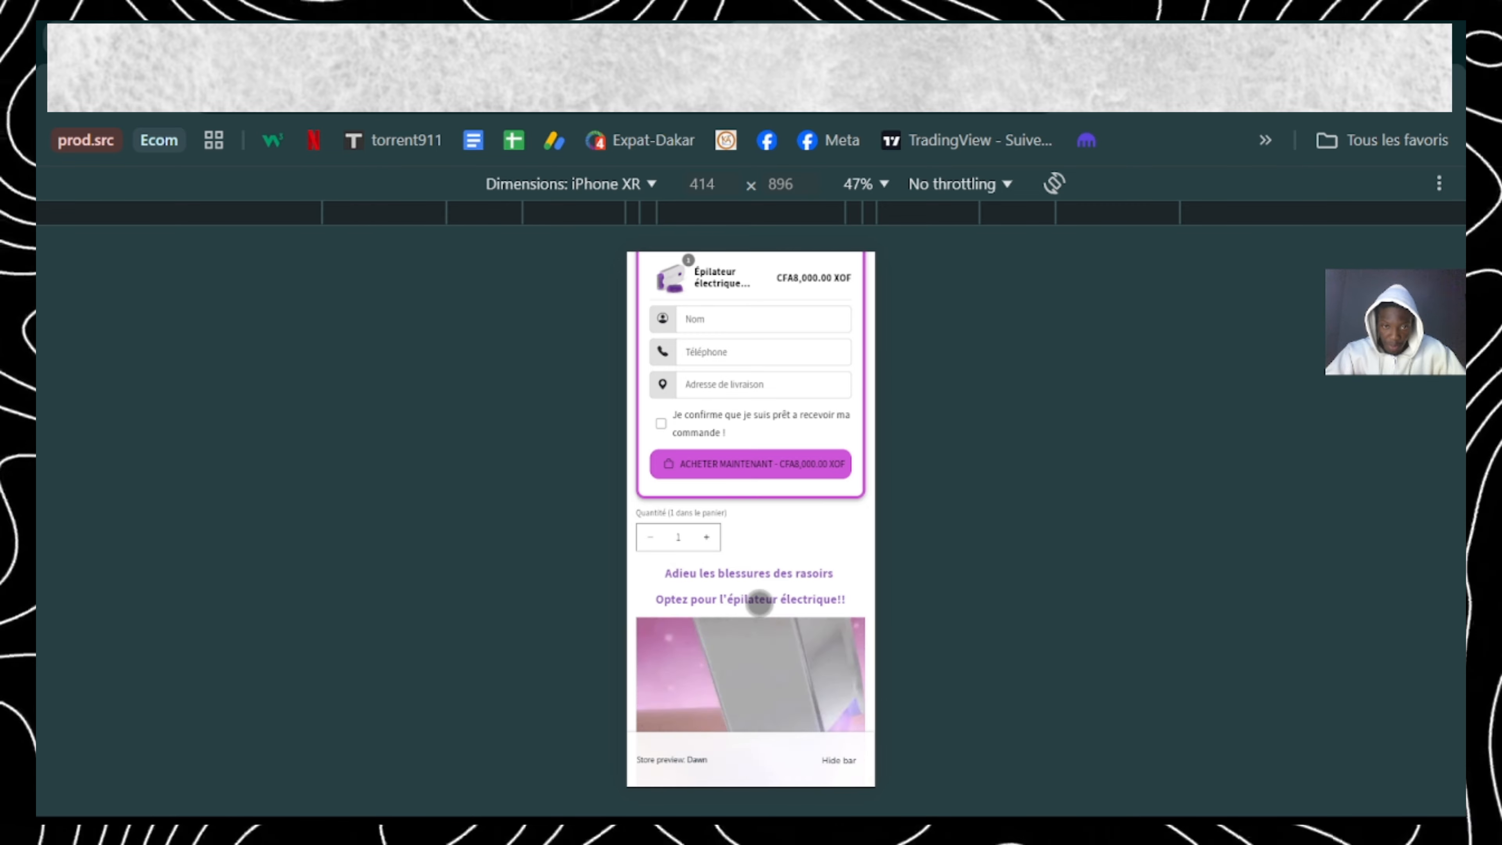
scroll(759, 602, down, 2)
scroll(759, 603, up, 1)
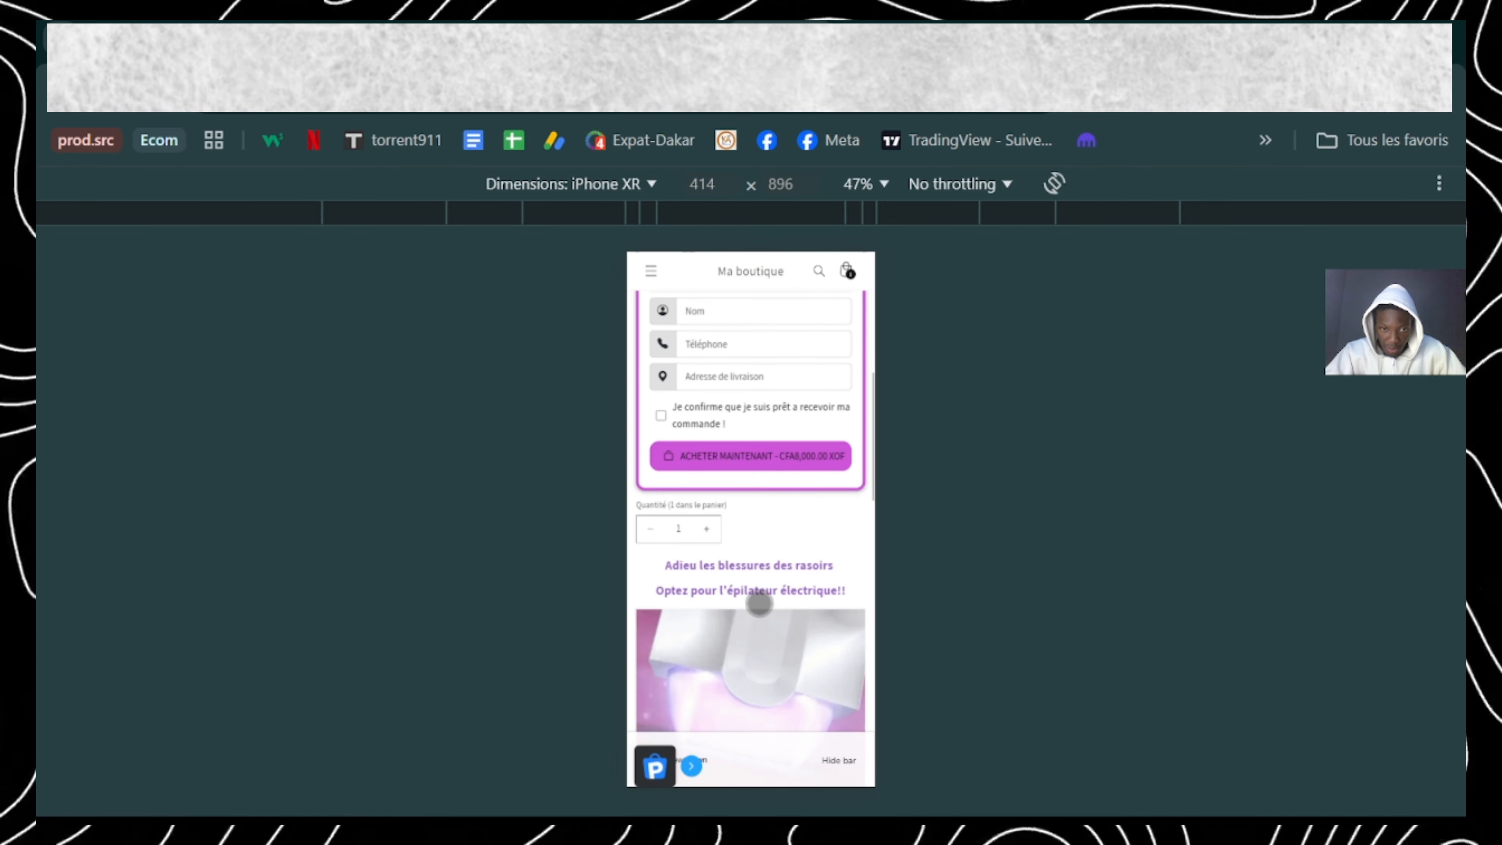
scroll(759, 603, down, 4)
scroll(760, 603, up, 4)
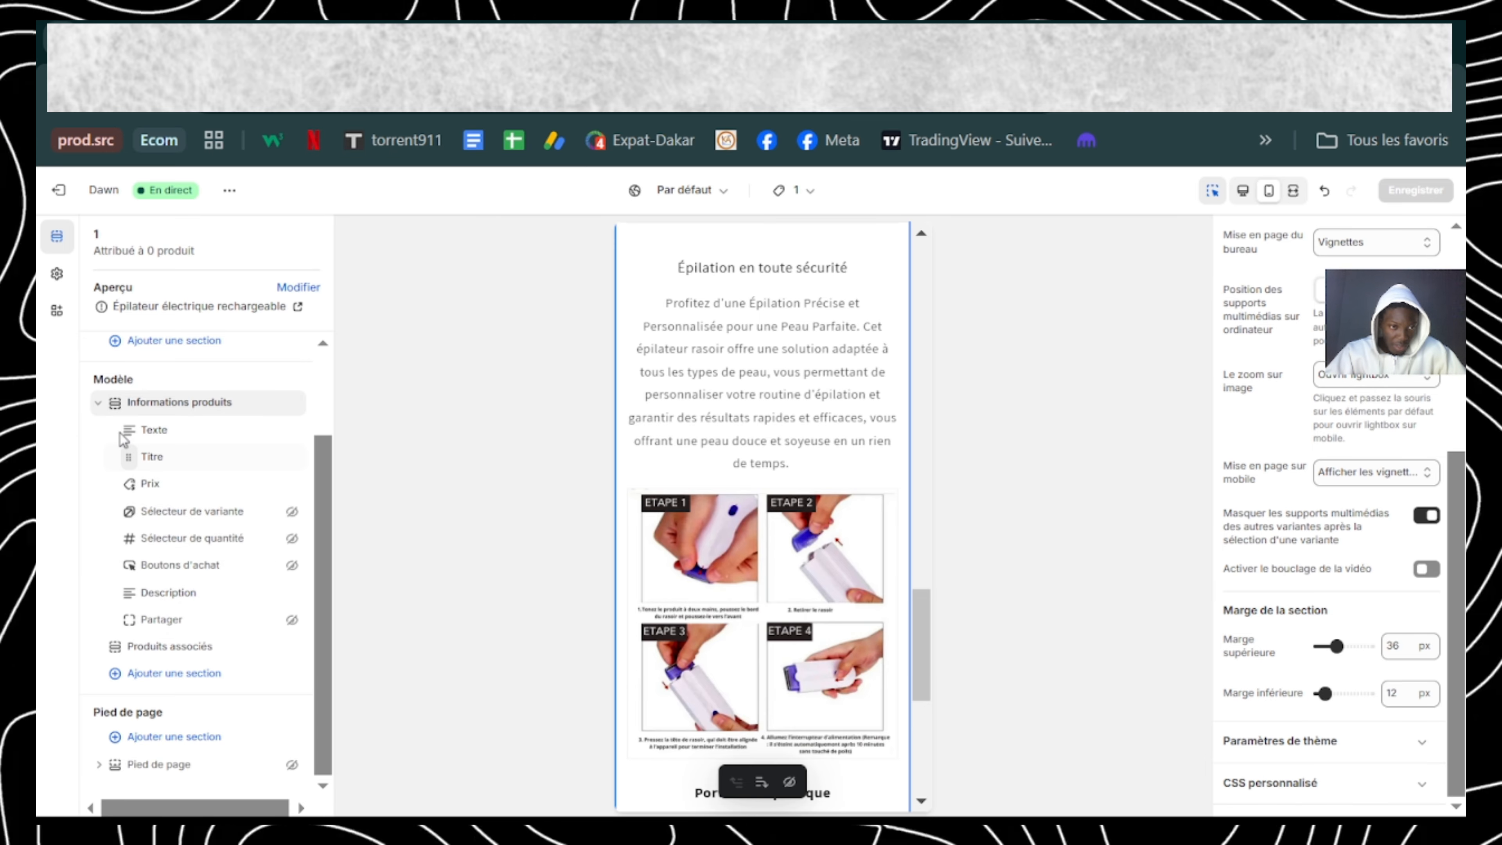
click(134, 441)
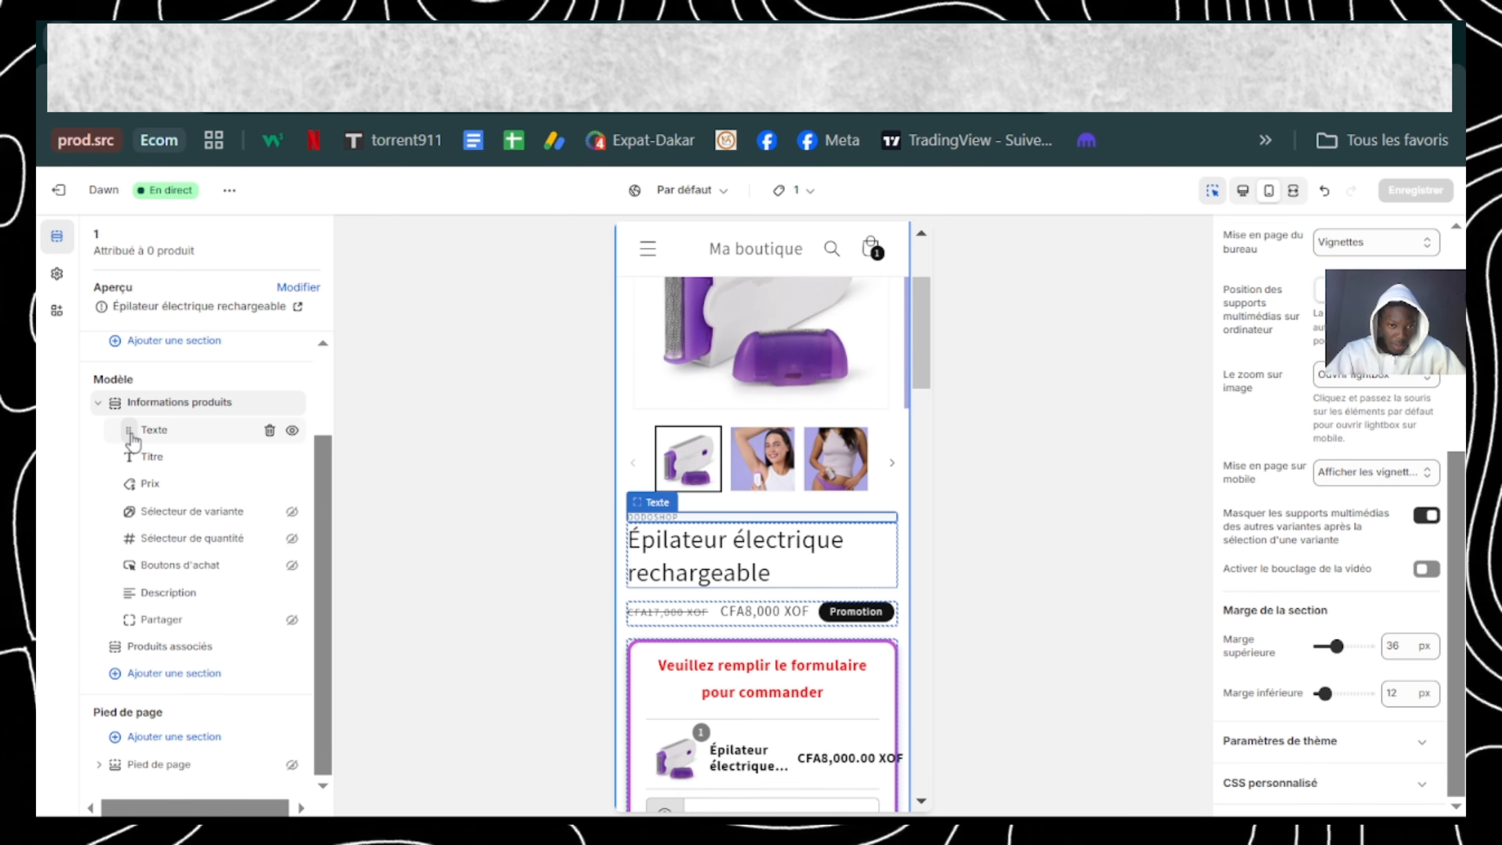
drag(133, 441, 130, 433)
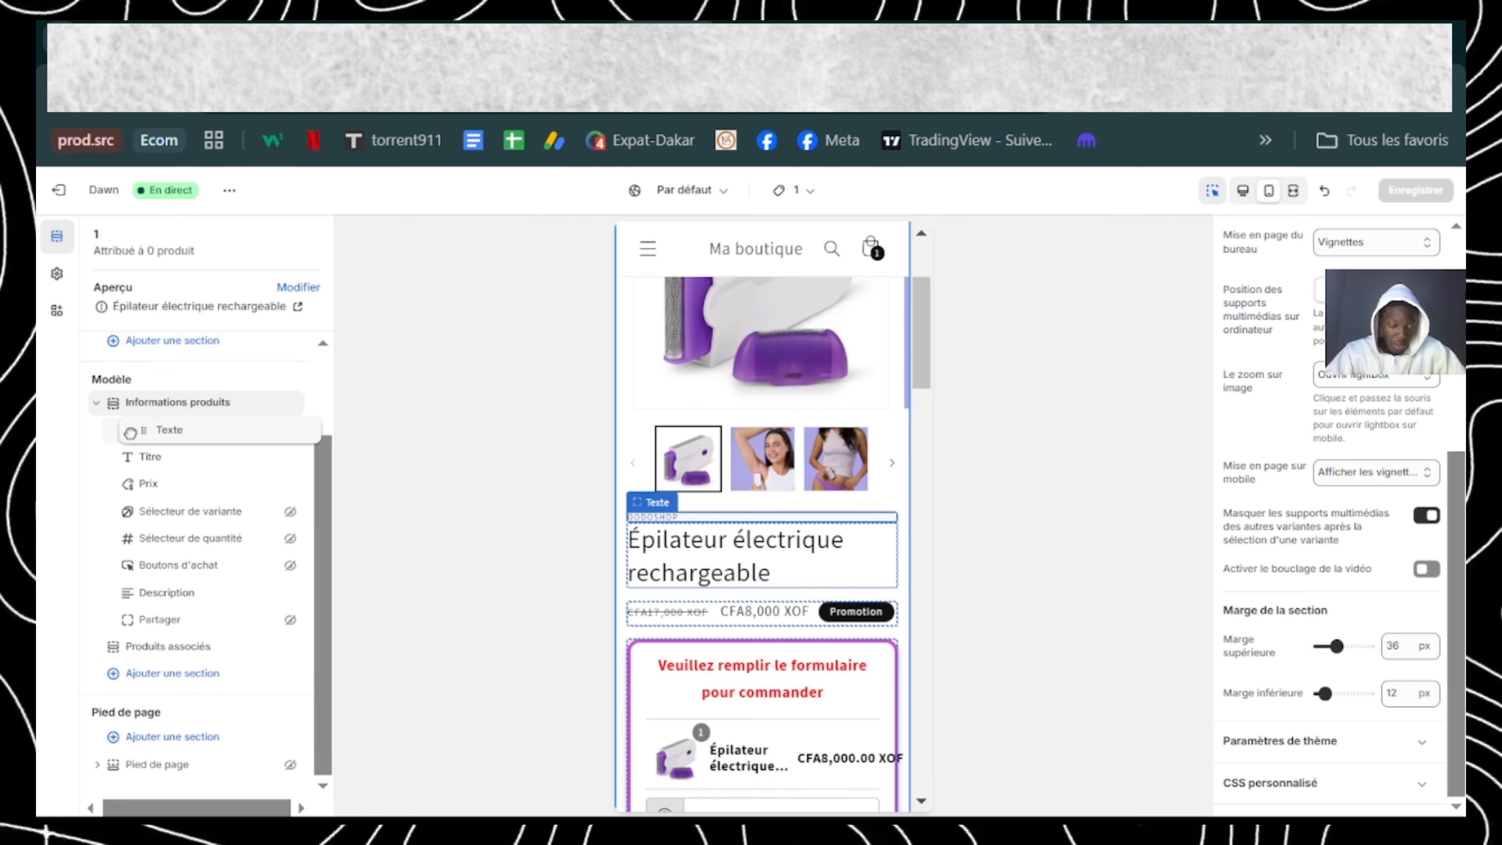
click(144, 674)
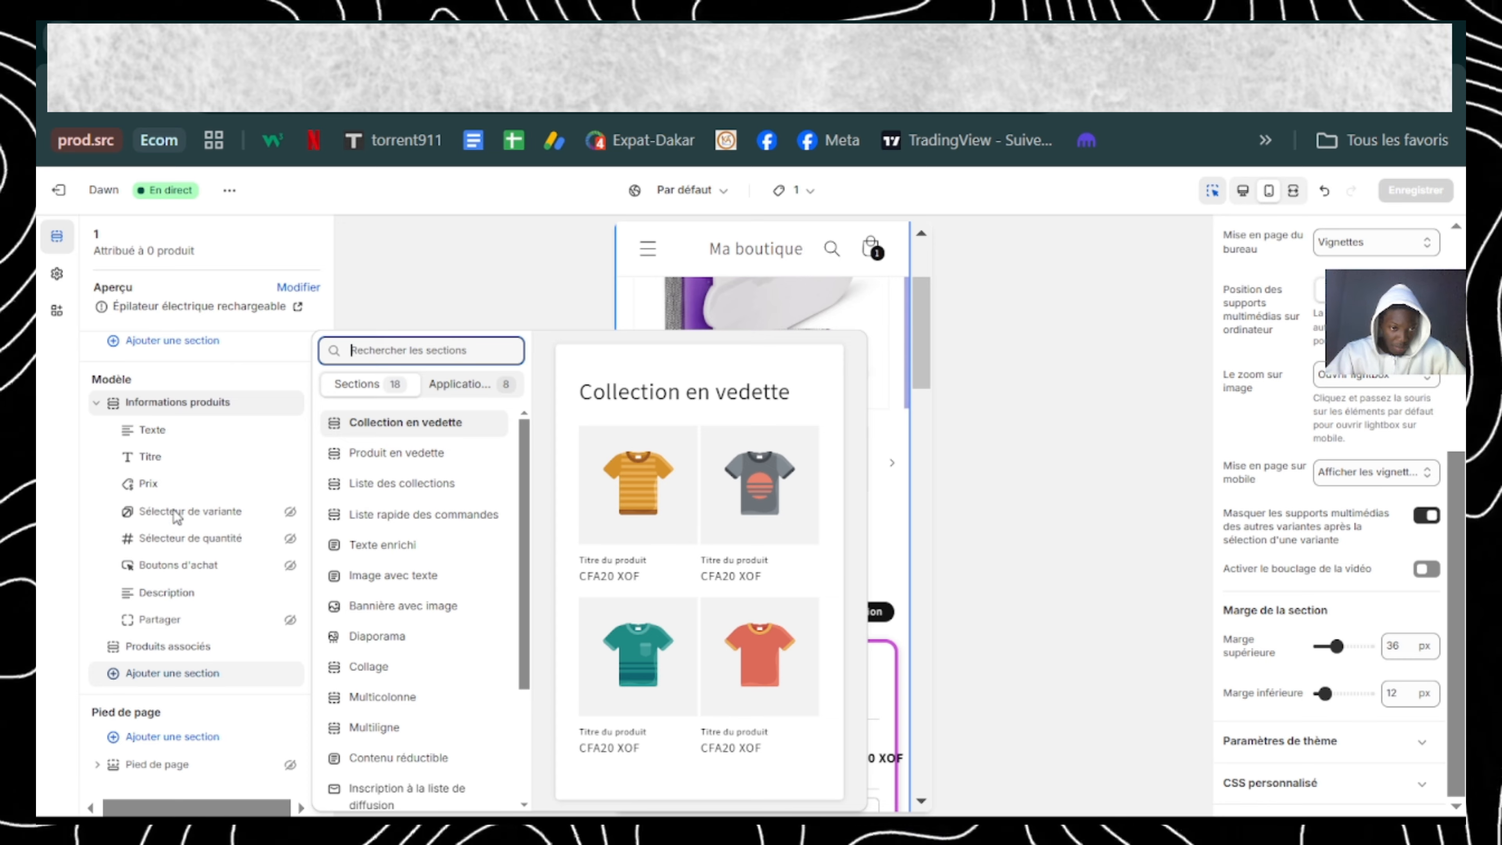
click(176, 430)
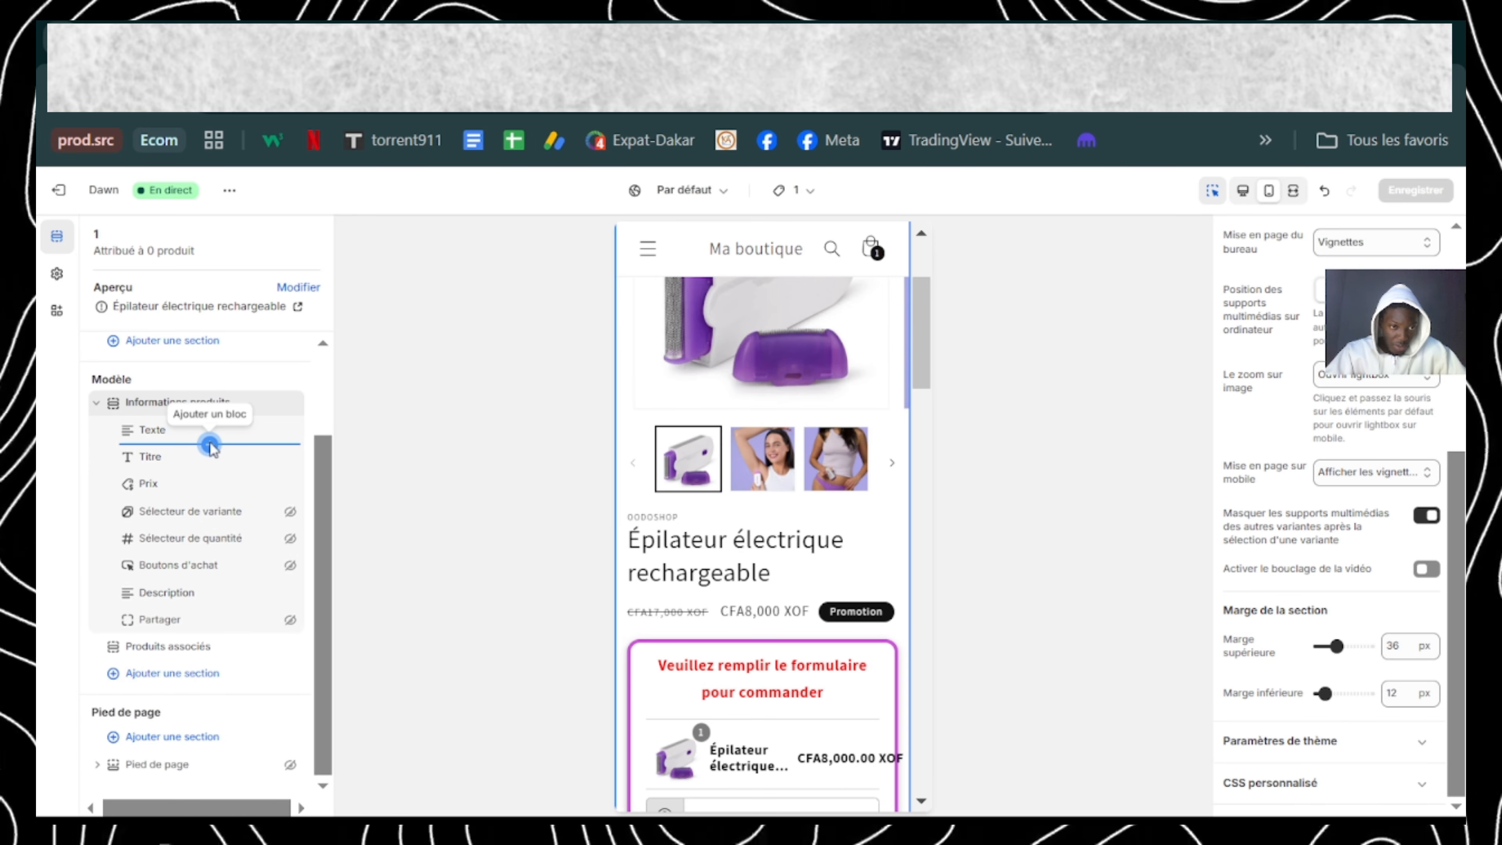
Step: Add the Judge.me Star Ratings block below Texte in the Informations produits section, and hide the Texte block
click(210, 444)
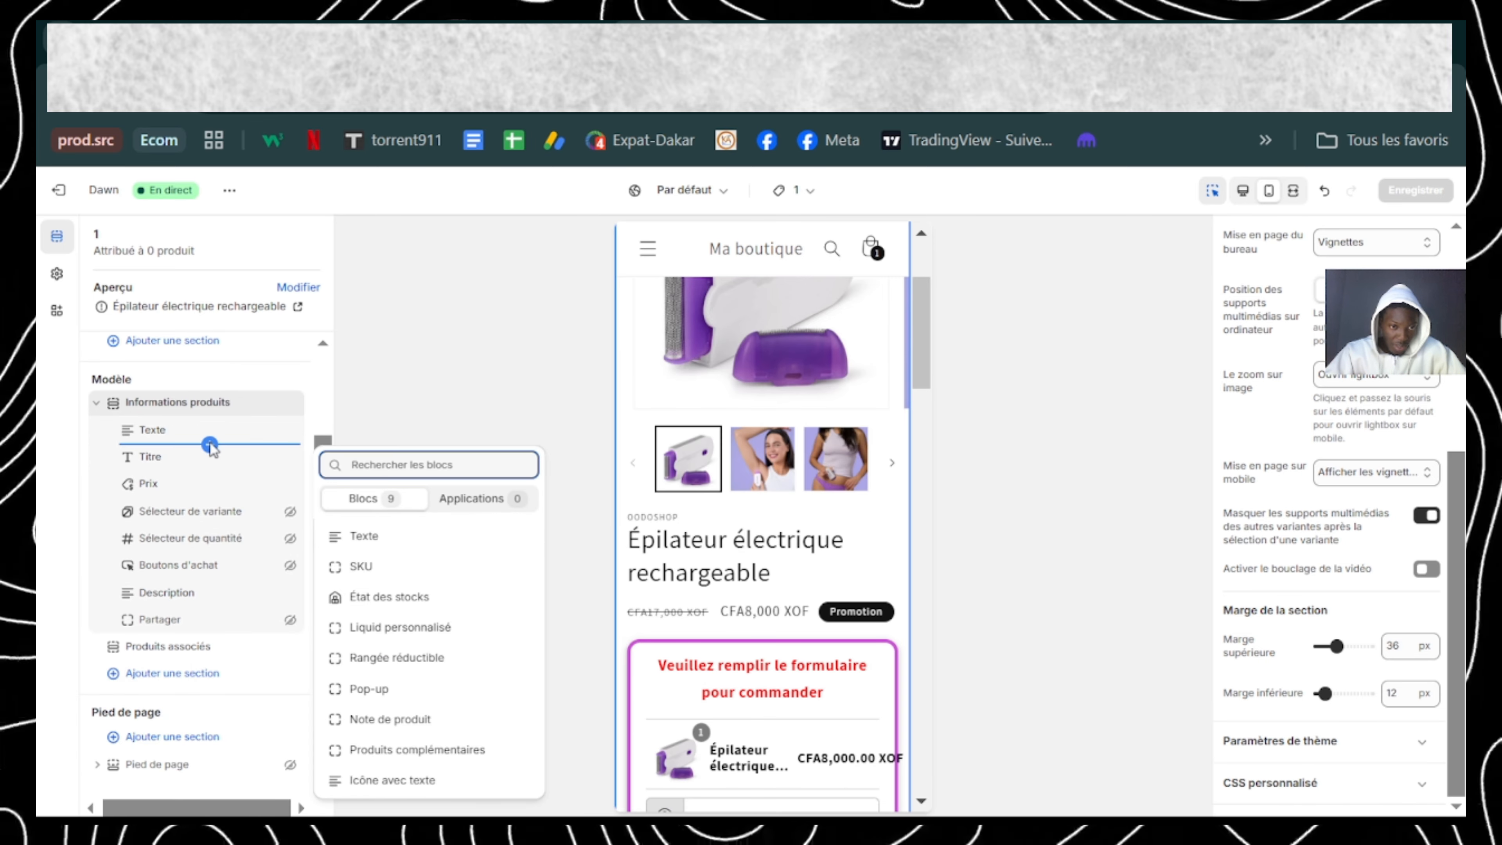
click(467, 501)
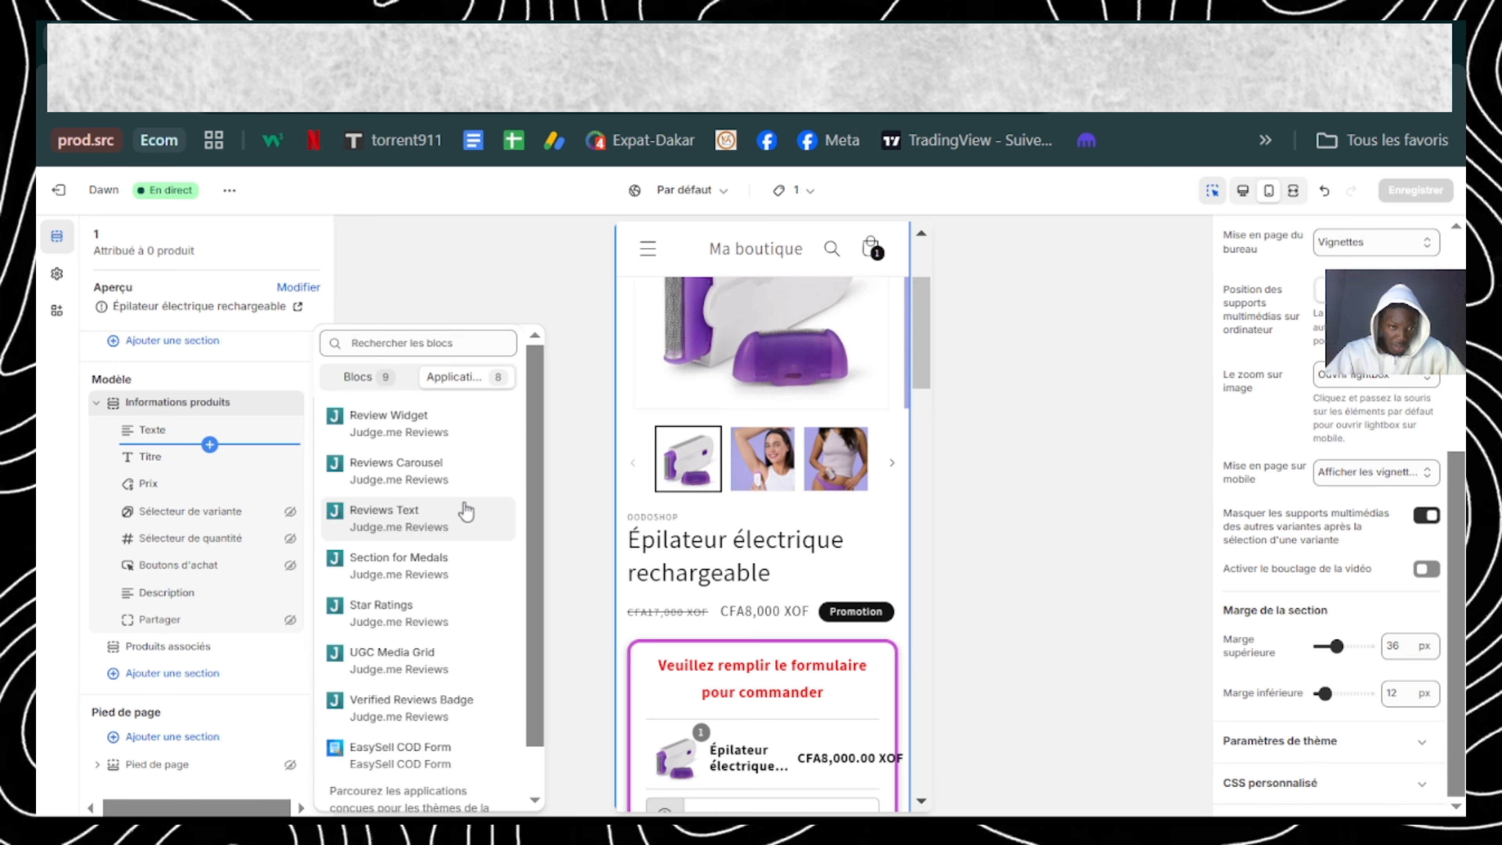
click(431, 622)
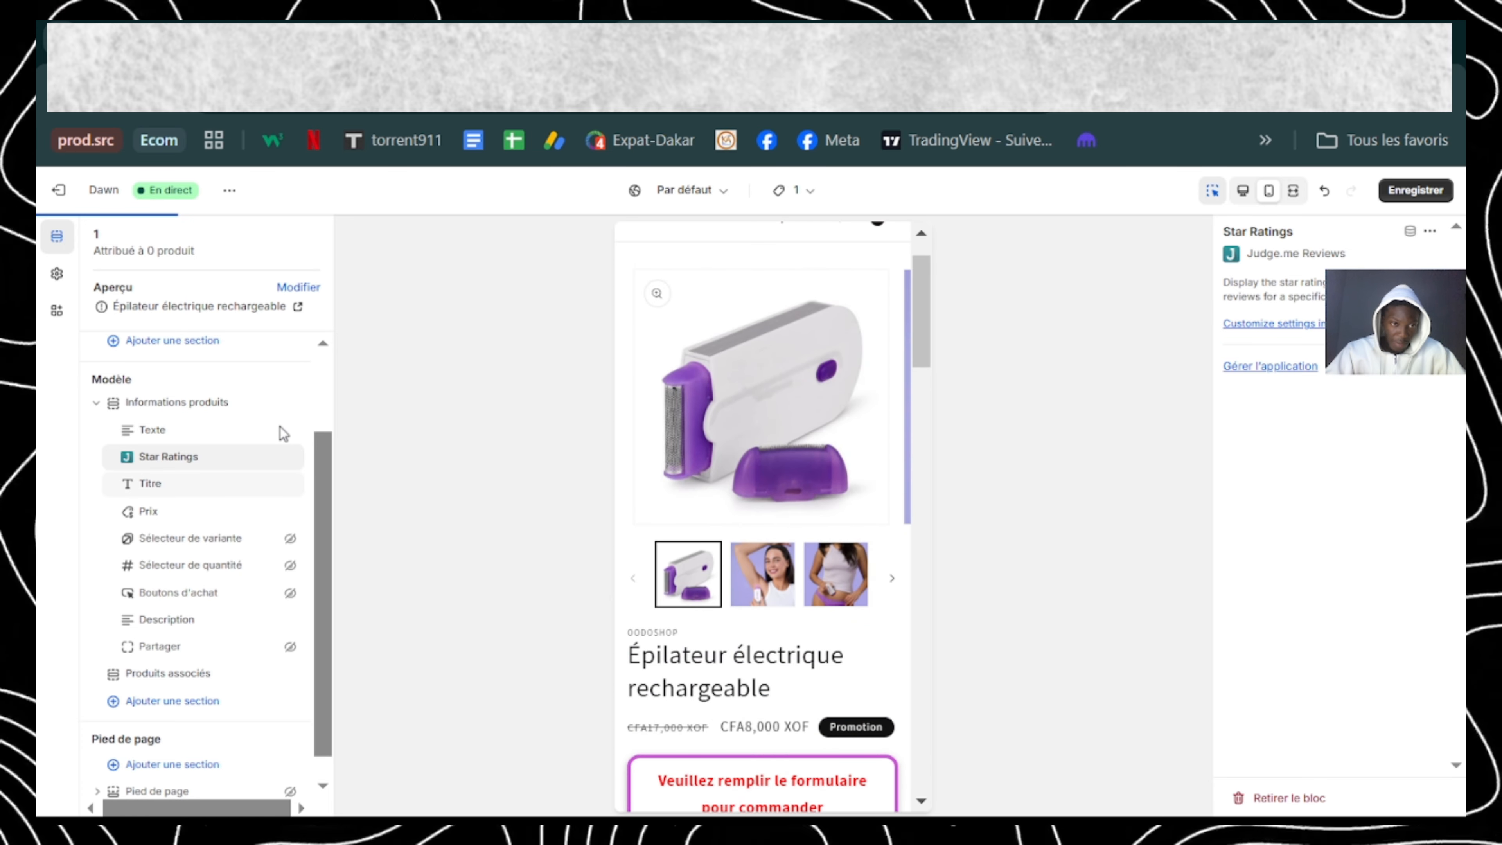
mouse_move(249, 435)
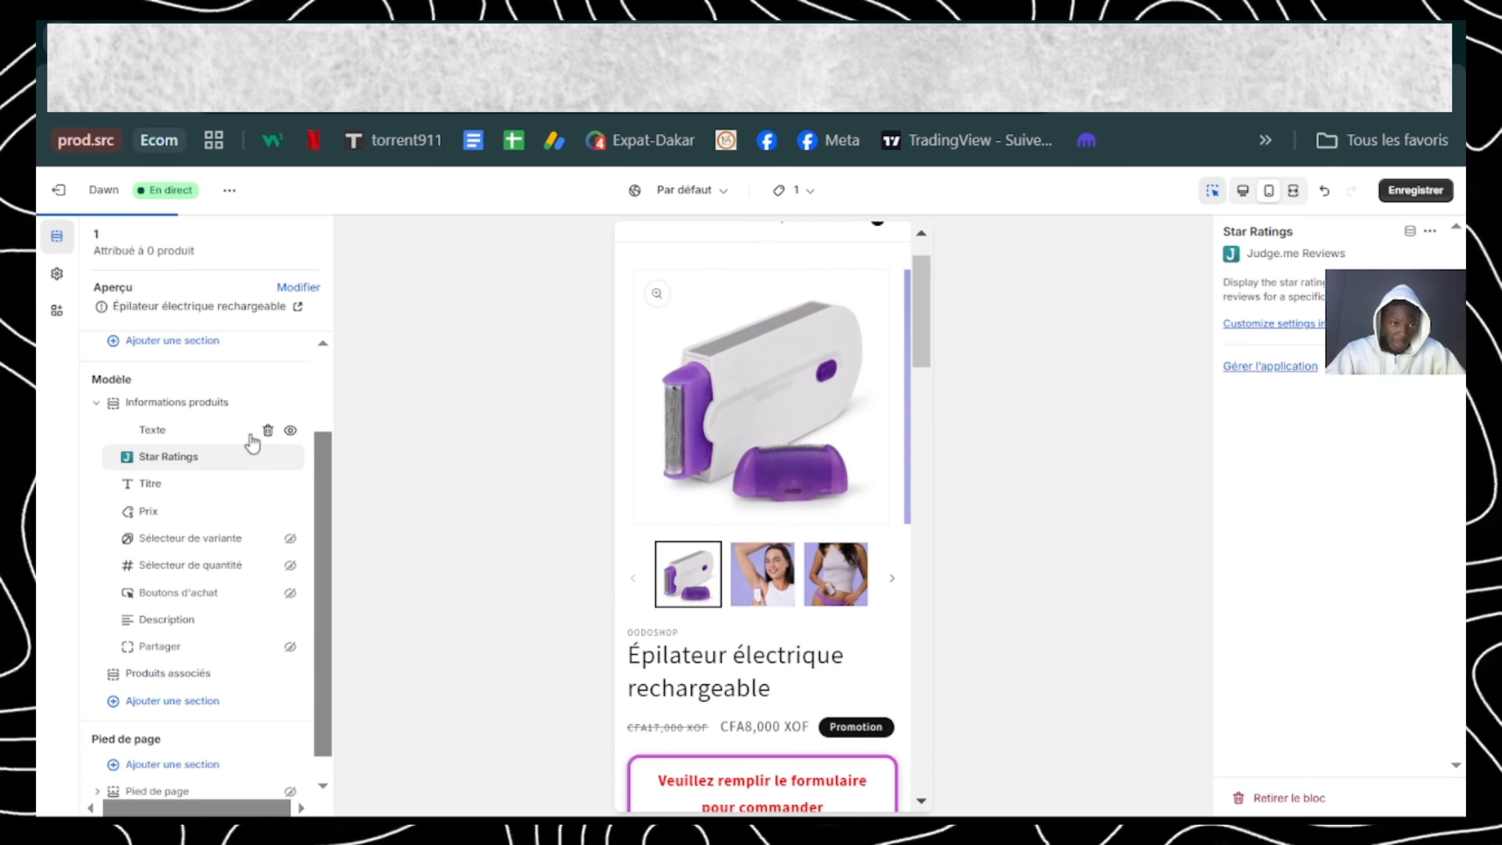
click(291, 431)
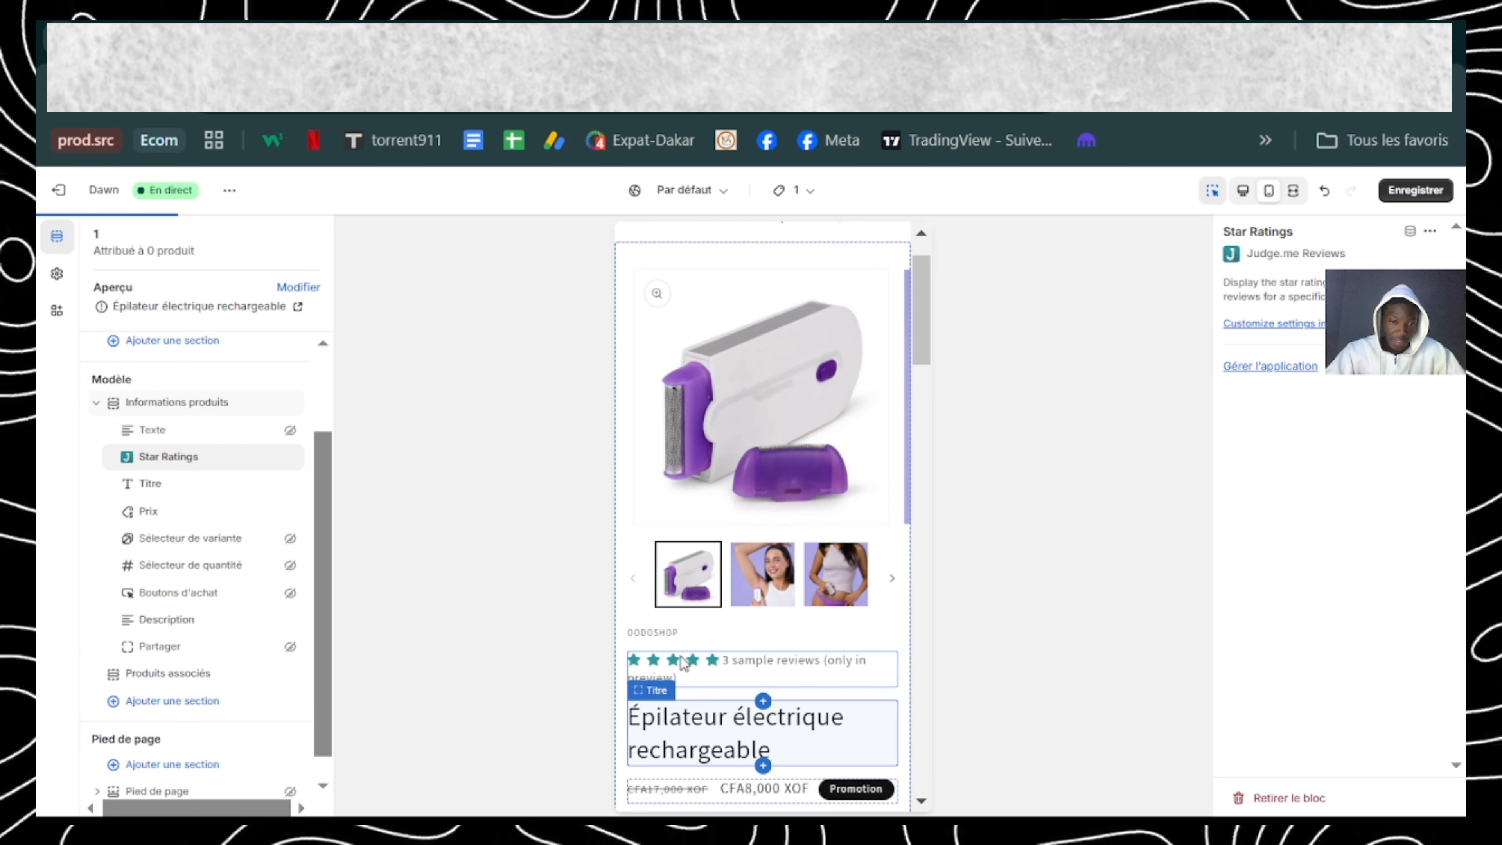
Step: Review the mobile preview from the star ratings through the order form to the end of the product description
scroll(718, 741, down, 4)
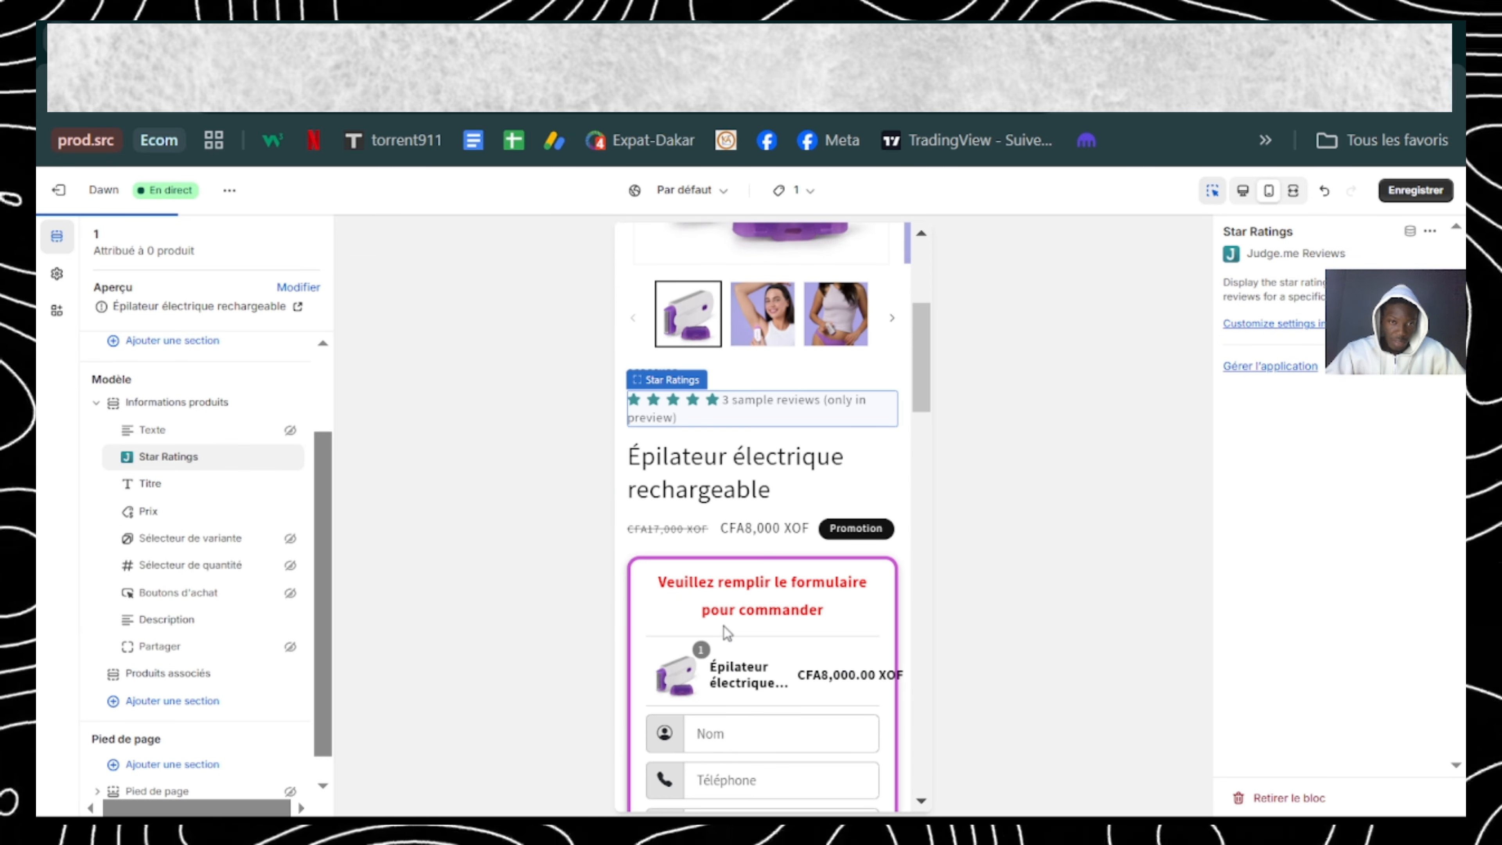
scroll(727, 633, up, 4)
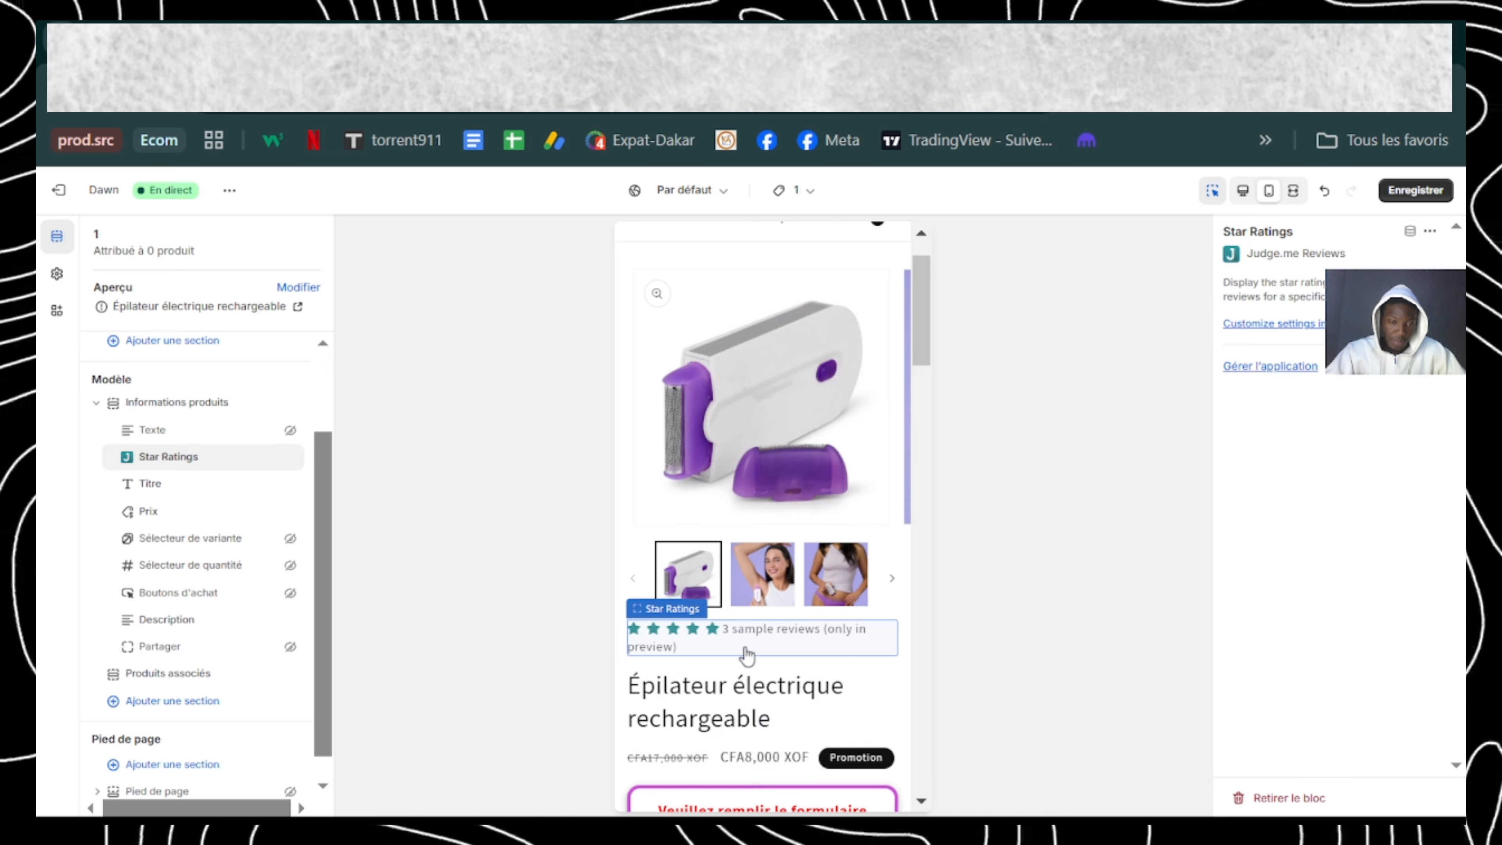
scroll(747, 654, down, 4)
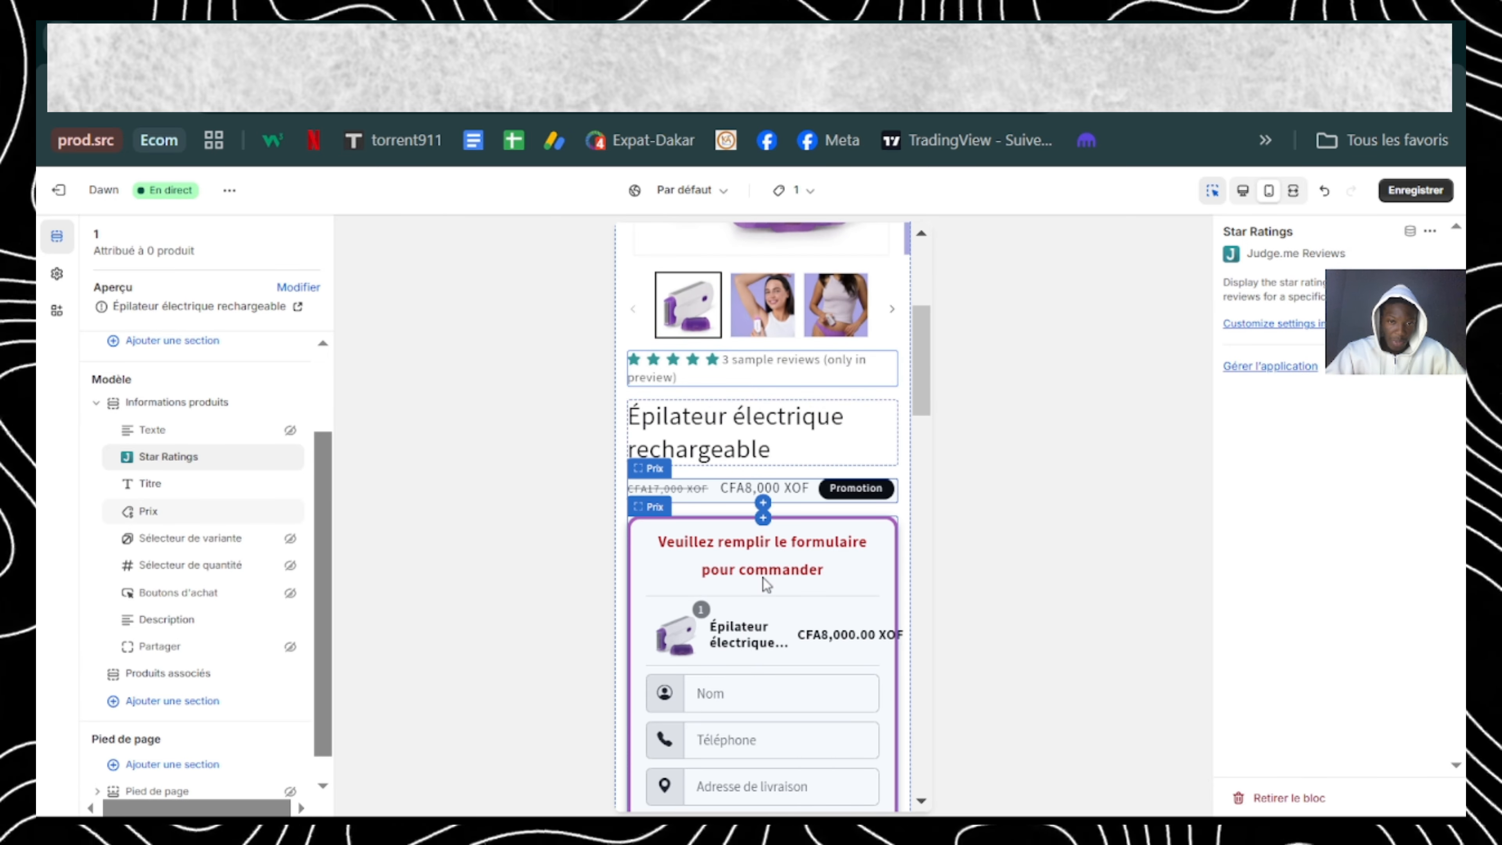
scroll(766, 584, down, 5)
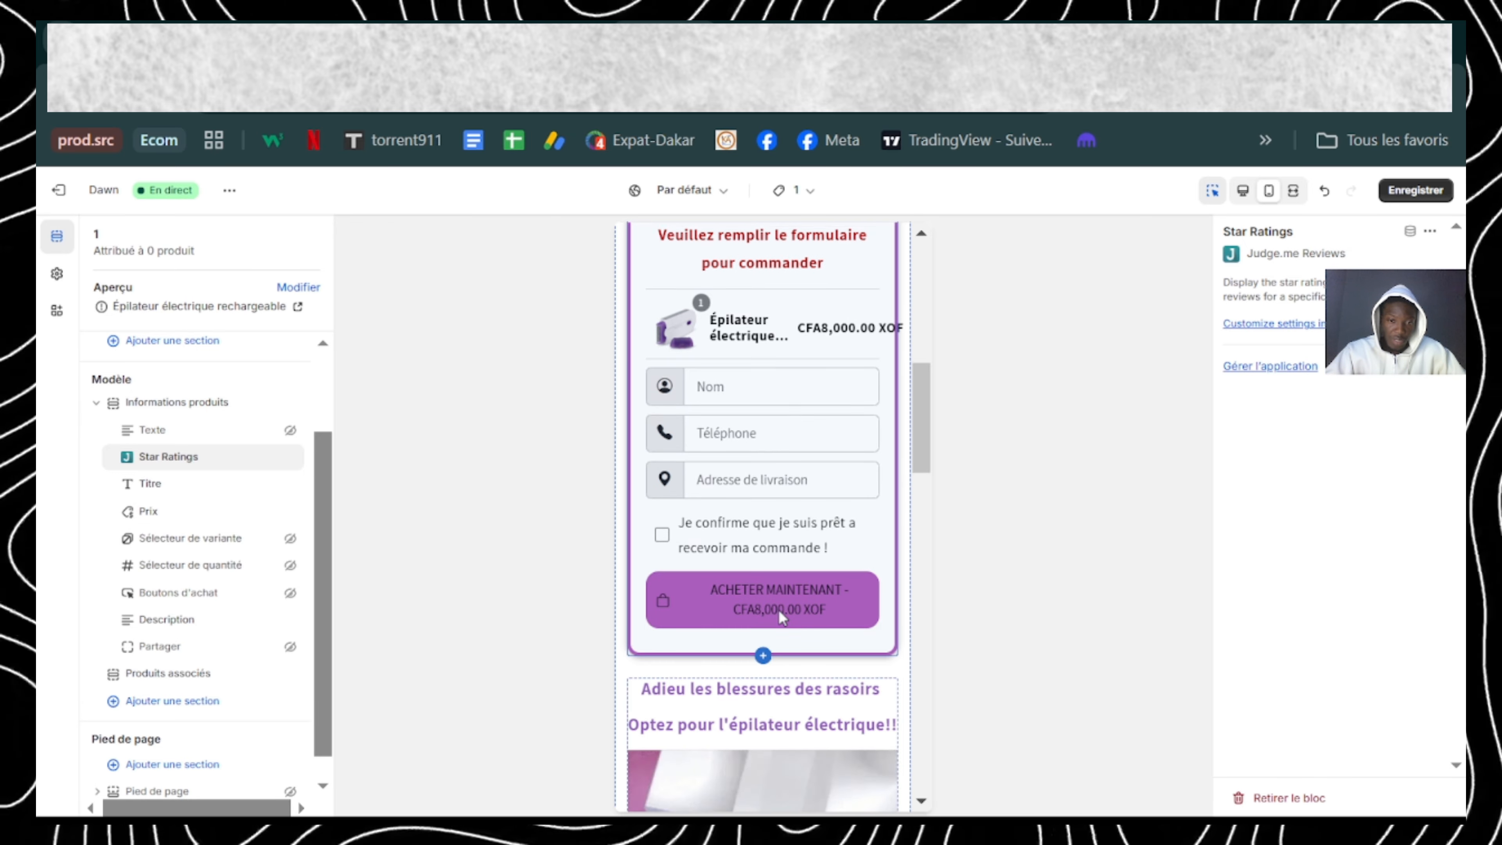
scroll(779, 610, down, 8)
scroll(781, 616, up, 3)
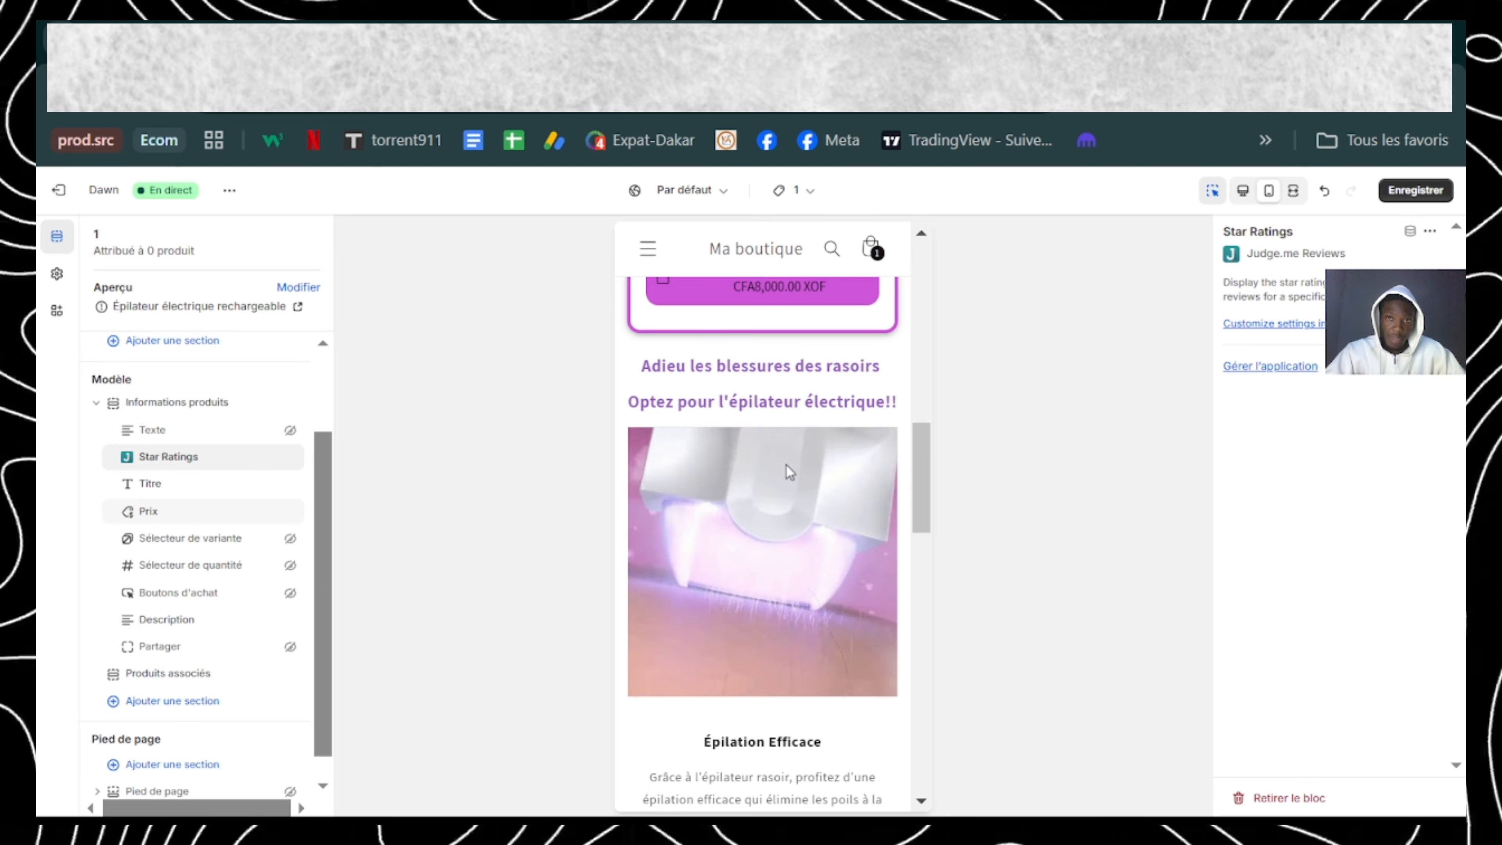
scroll(787, 506, down, 2)
scroll(787, 506, down, 4)
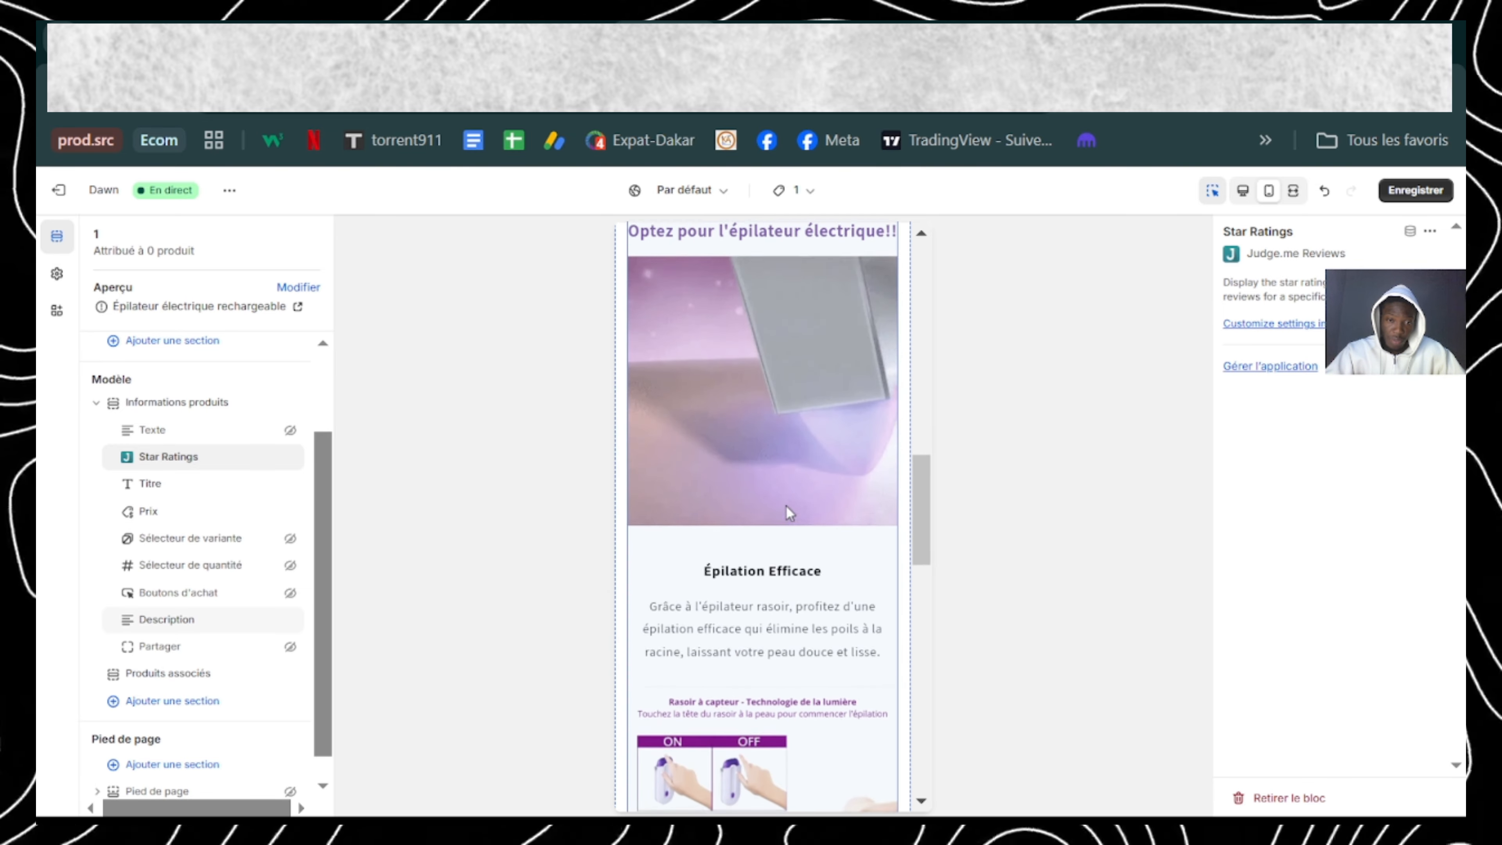
scroll(787, 505, down, 12)
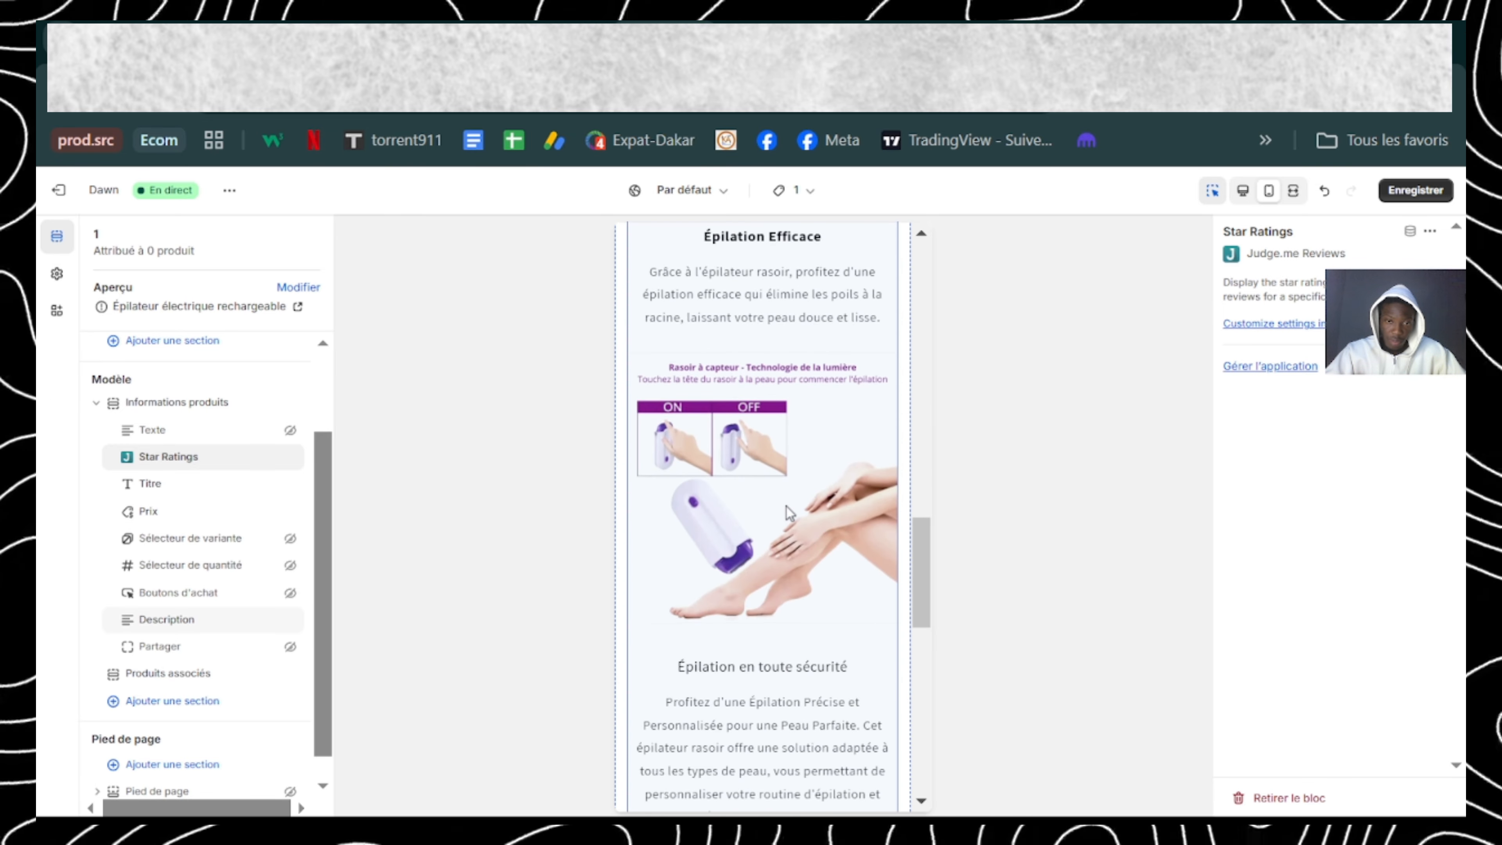
scroll(788, 511, down, 8)
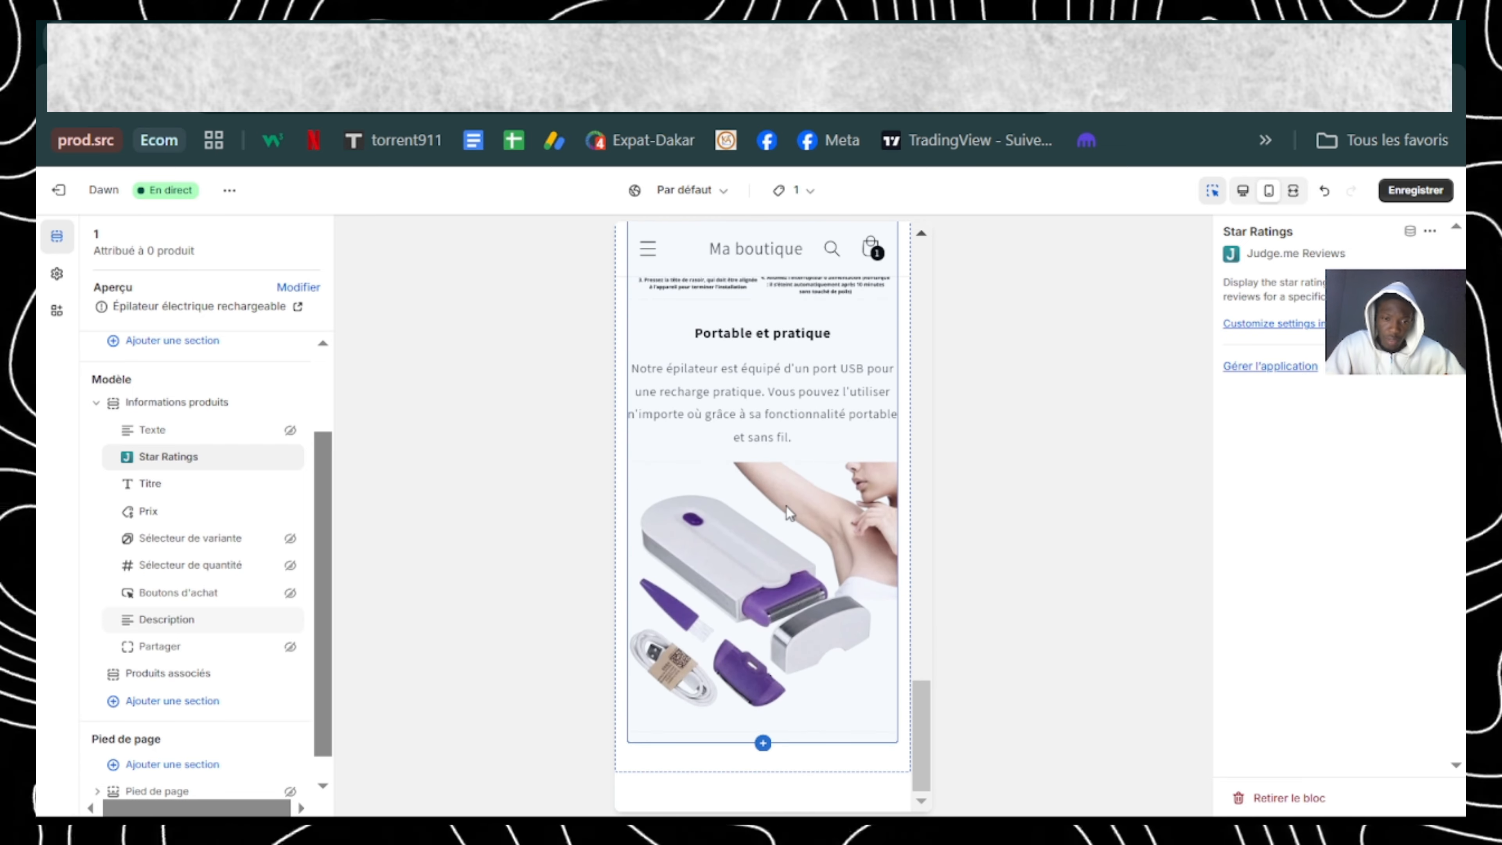
scroll(786, 506, up, 20)
scroll(787, 506, up, 10)
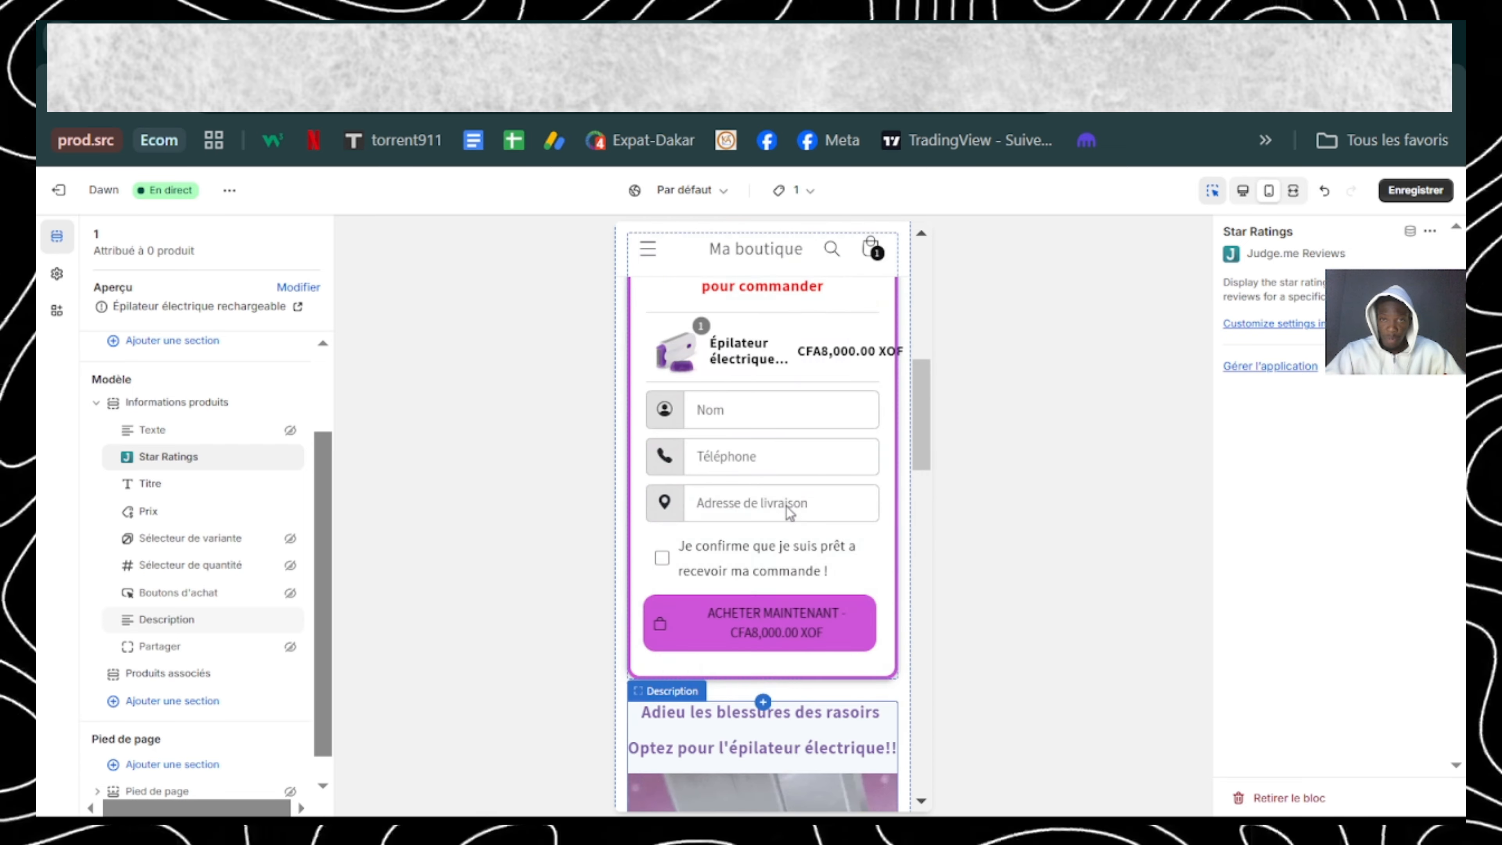
Step: Save the template, then reload the product page in the iPhone XR browser view and check the area around the order form
click(1437, 199)
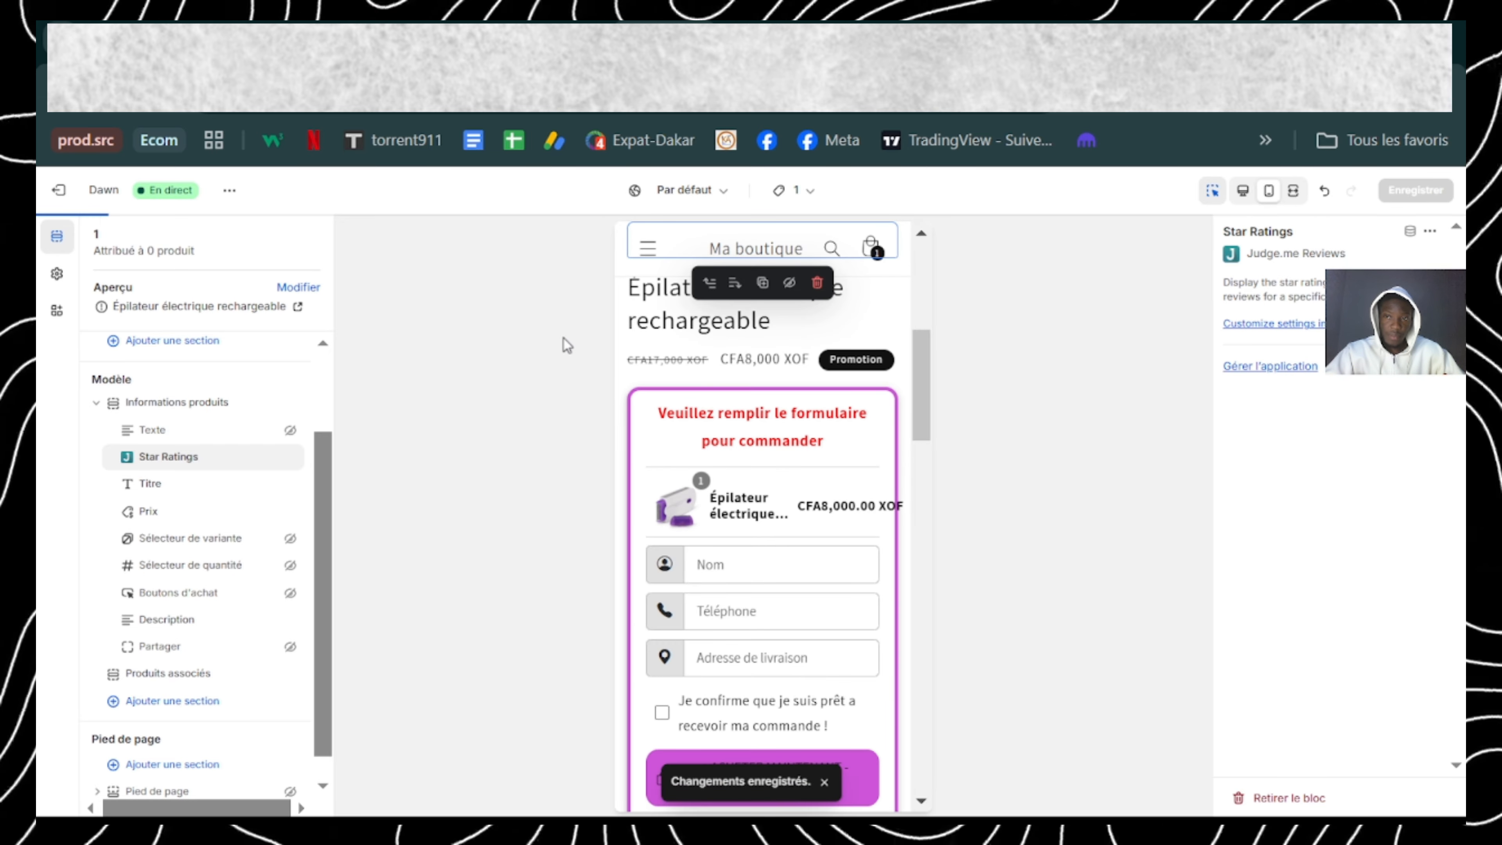
click(750, 25)
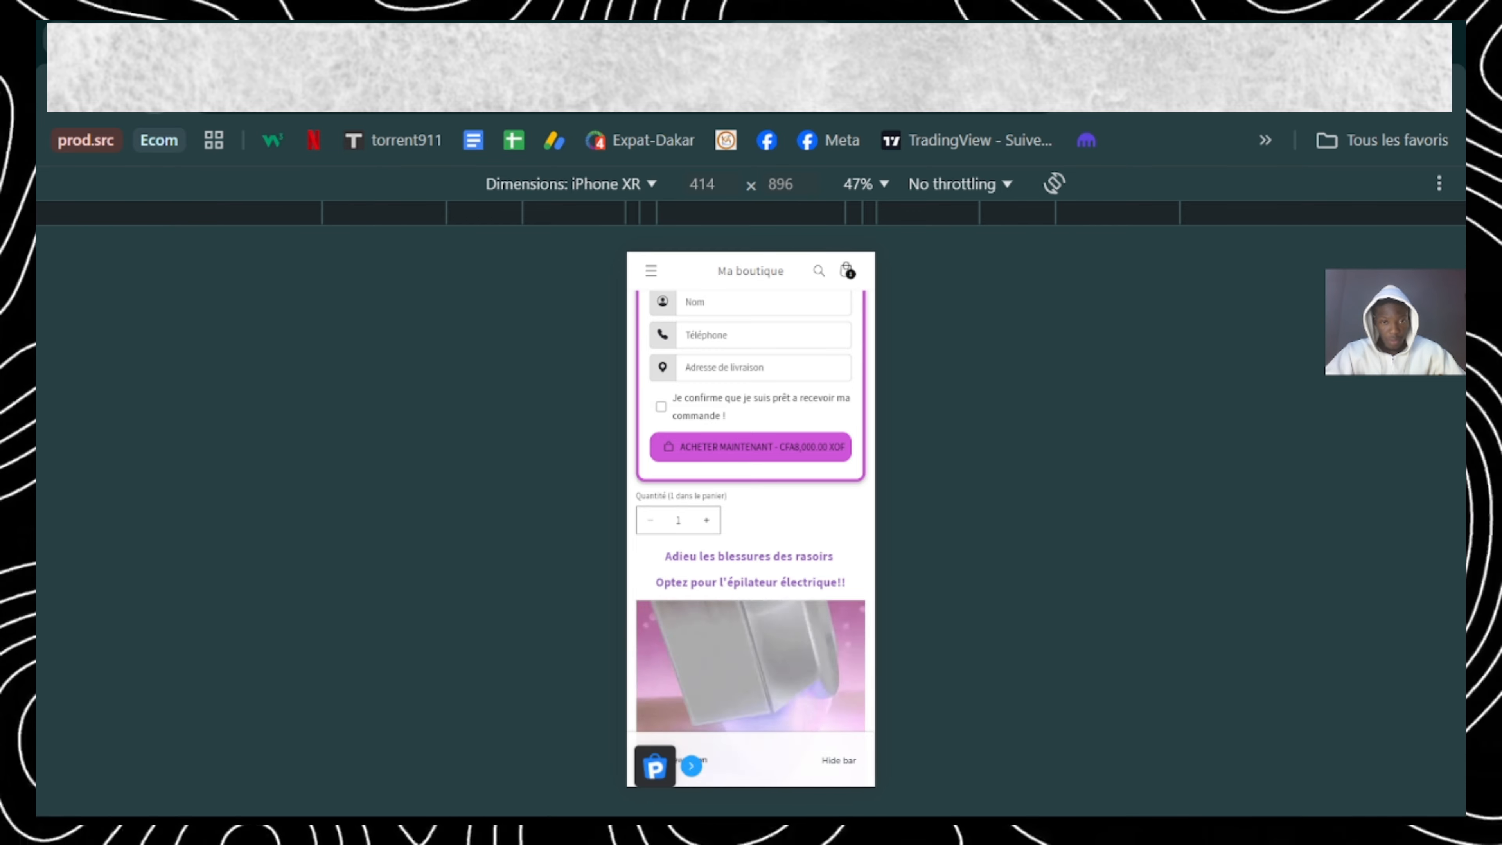
click(154, 90)
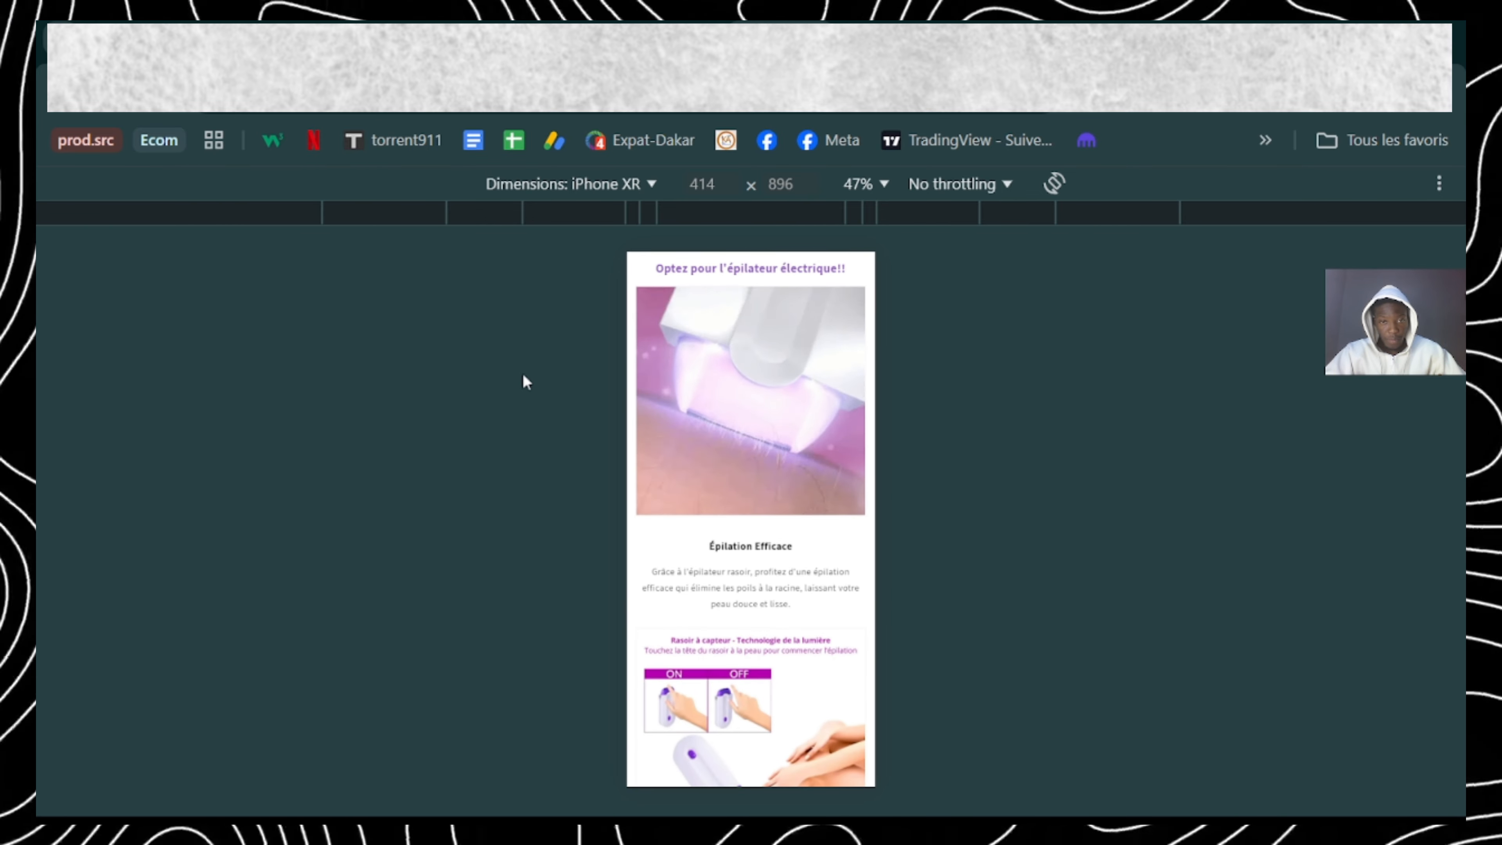
scroll(729, 545, up, 5)
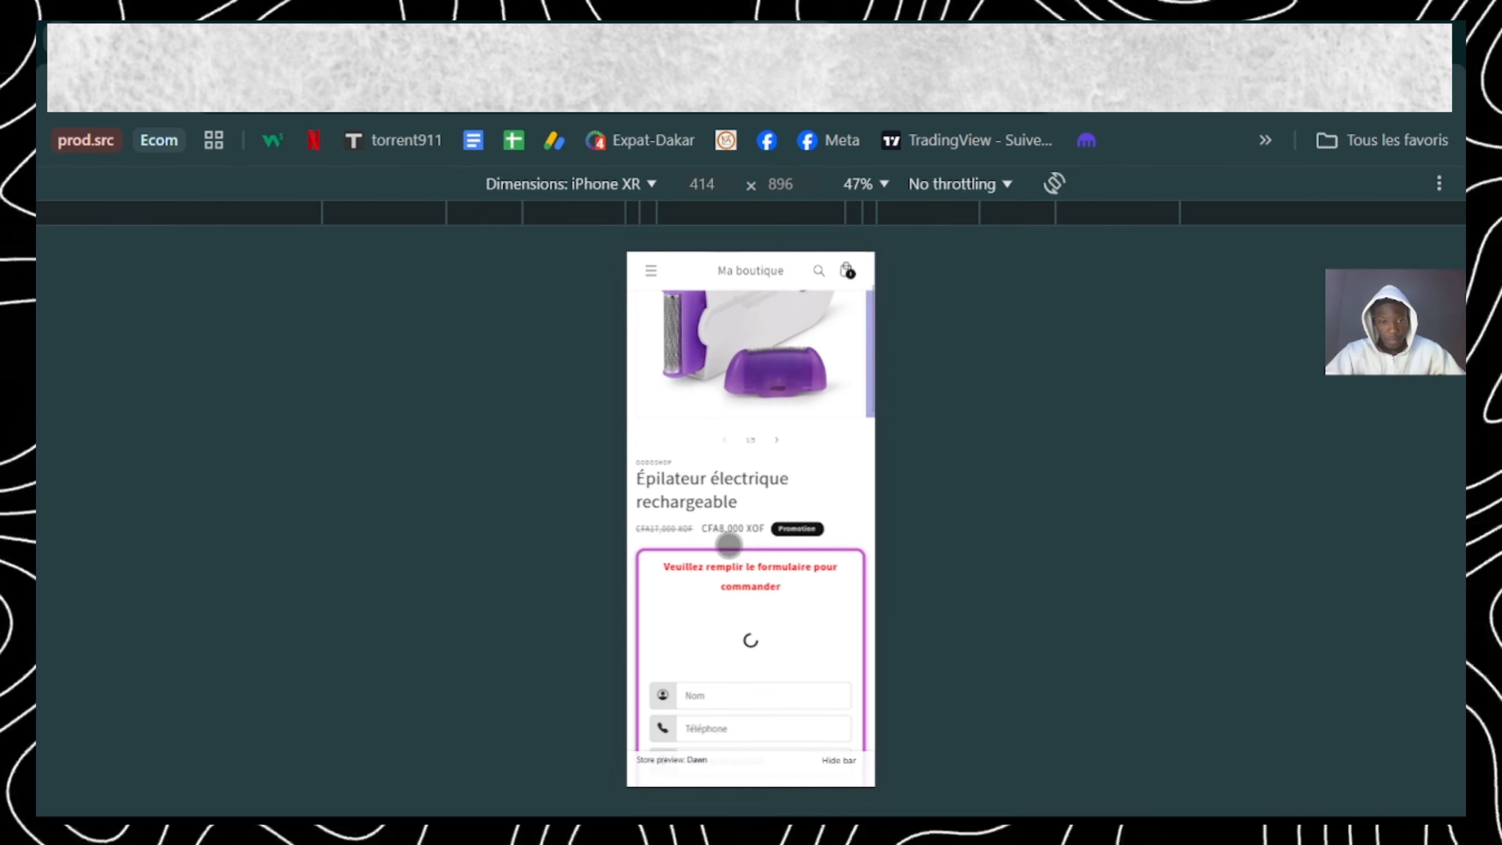
scroll(729, 545, down, 5)
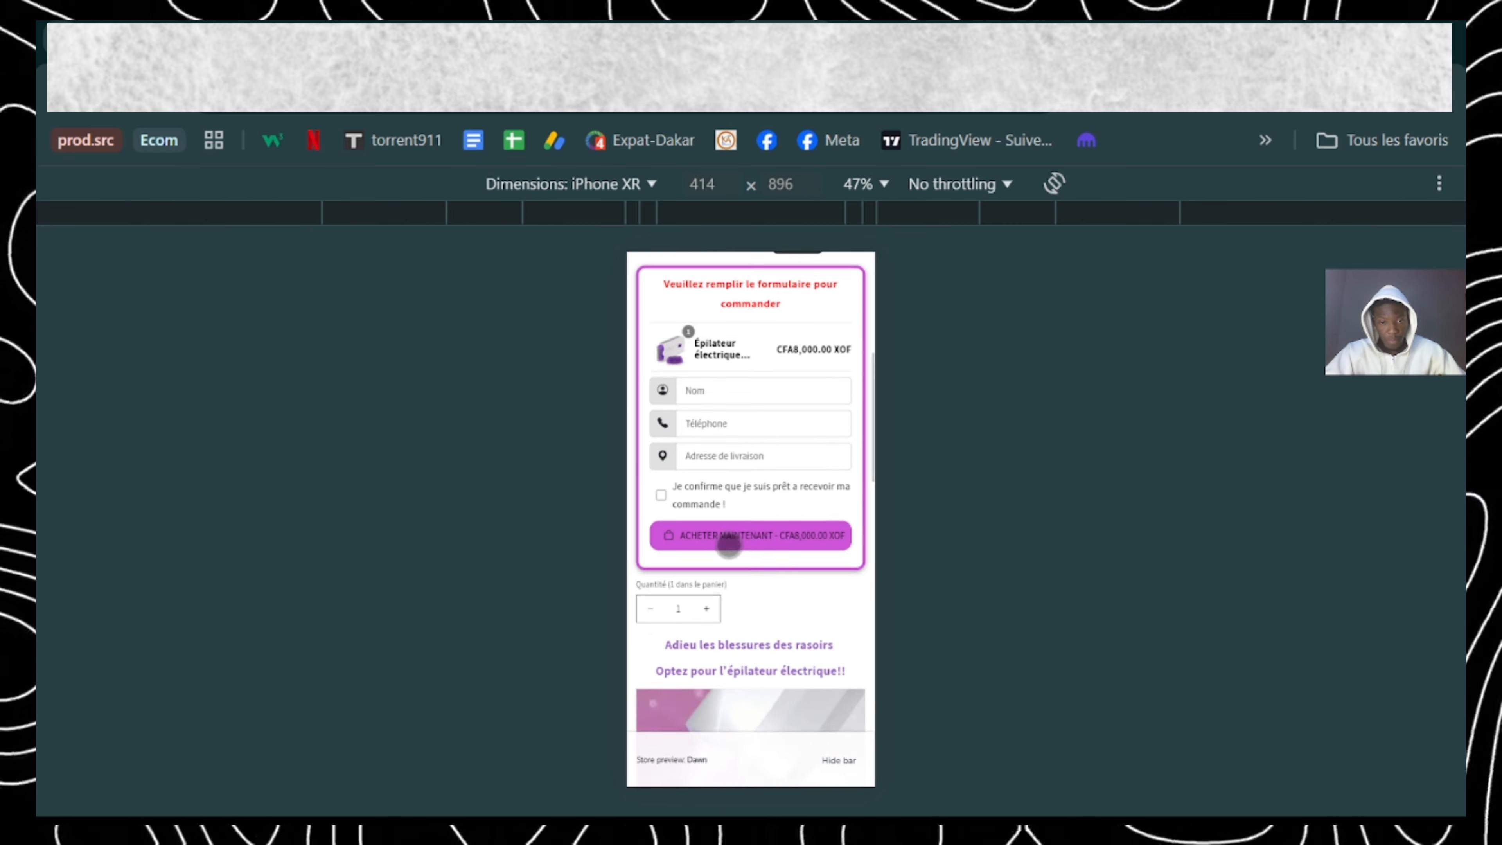
scroll(729, 545, down, 3)
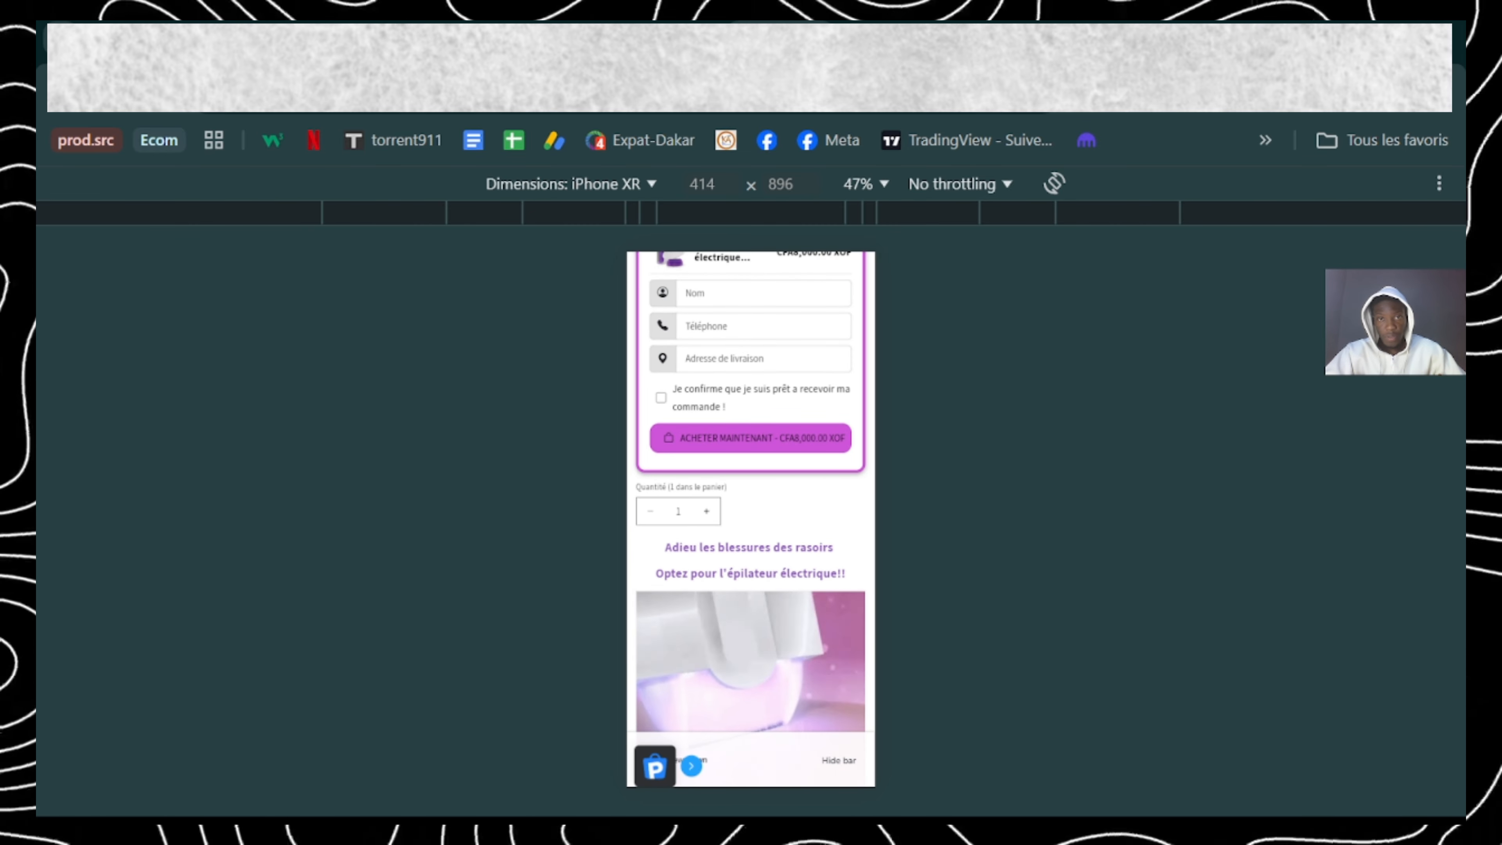
Step: View the online store from the Thèmes page and open the epilator from Featured products to check its live page
click(592, 39)
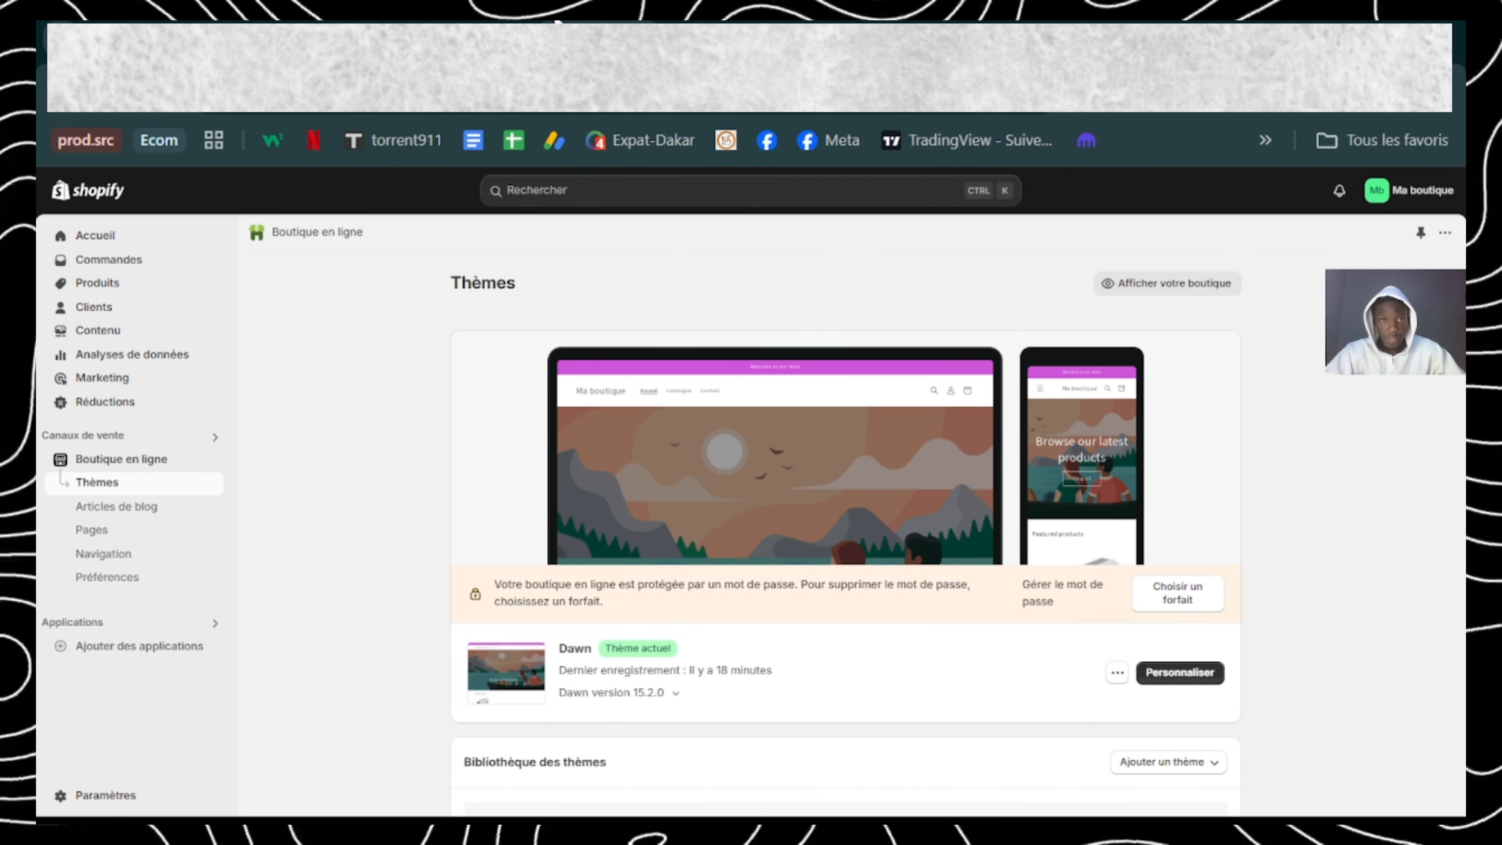
click(1118, 287)
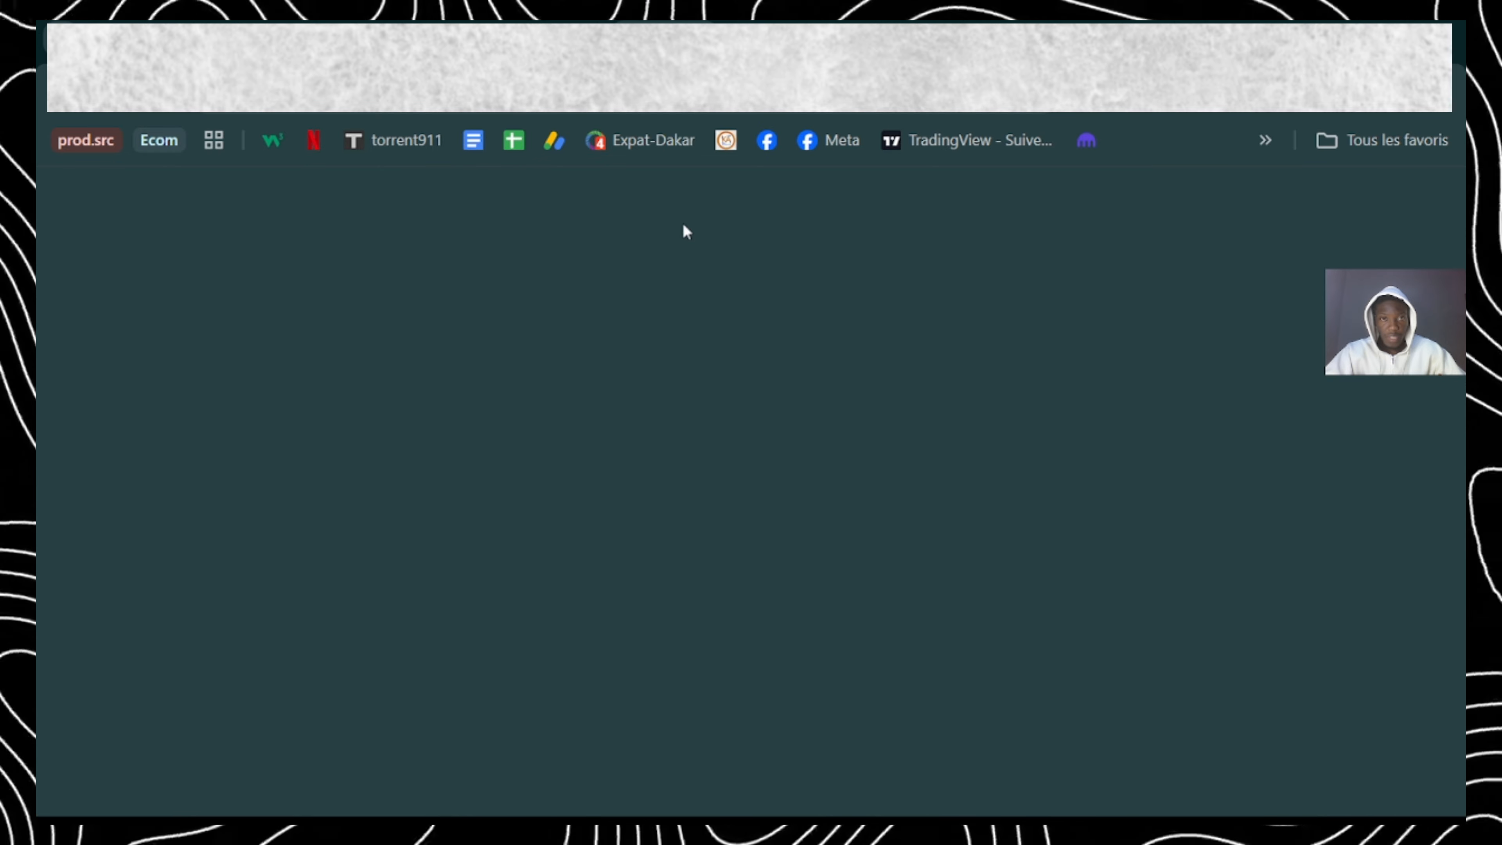
scroll(556, 556, down, 10)
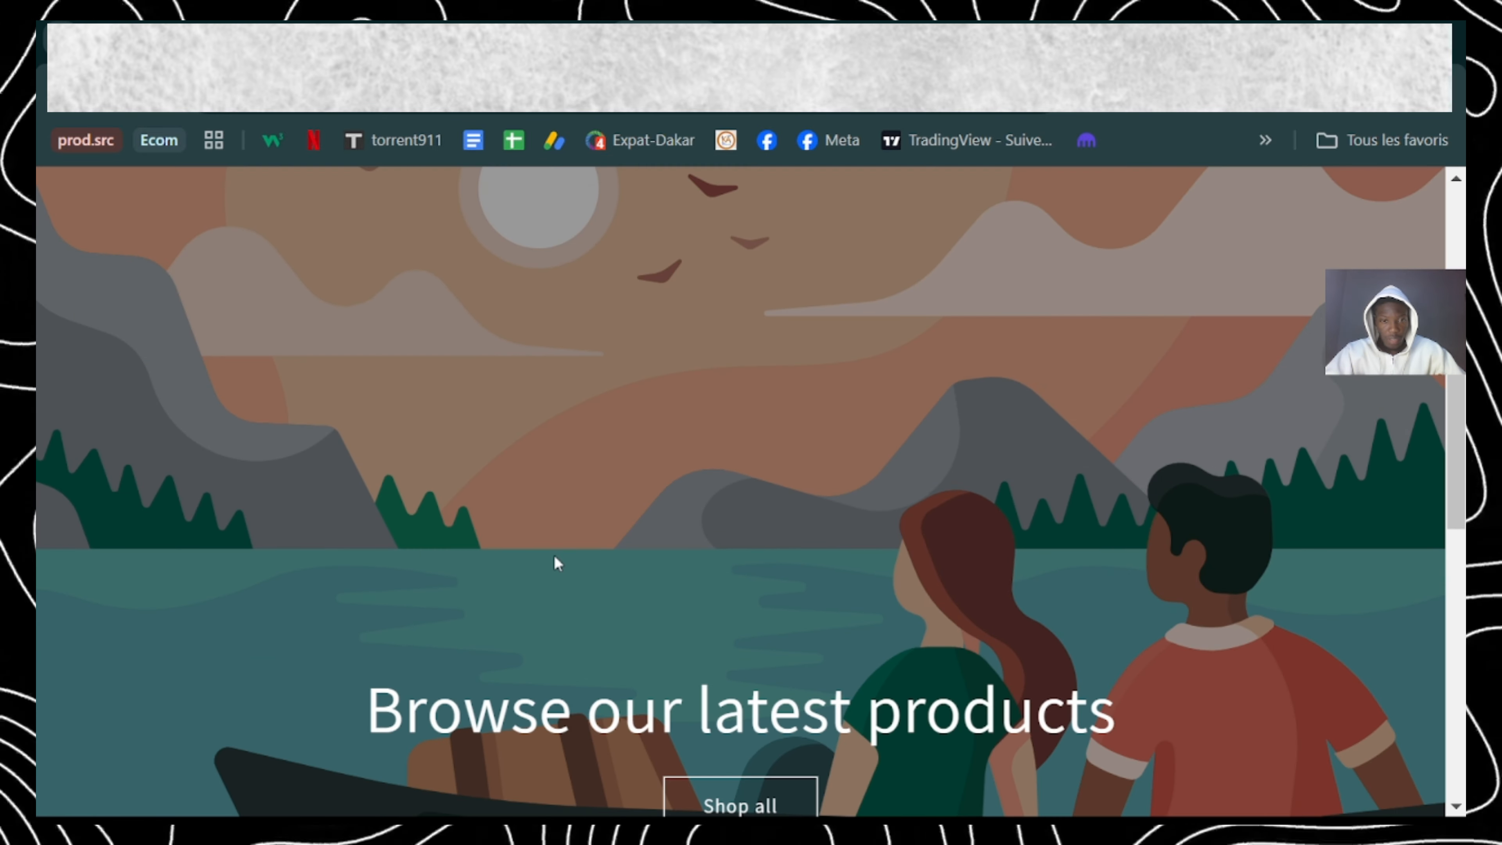
scroll(556, 556, up, 2)
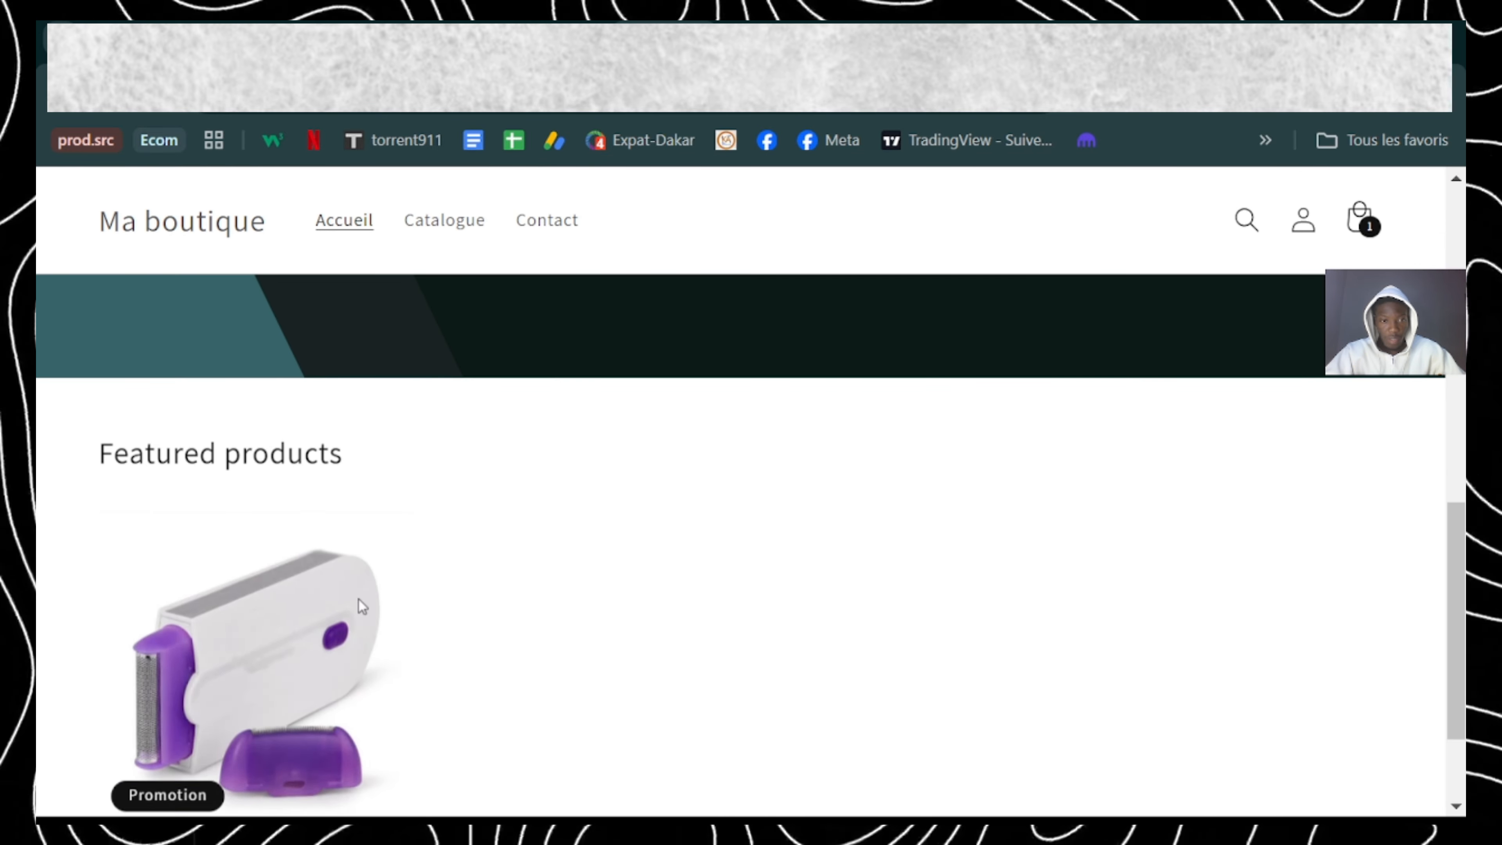
click(282, 638)
scroll(282, 638, down, 5)
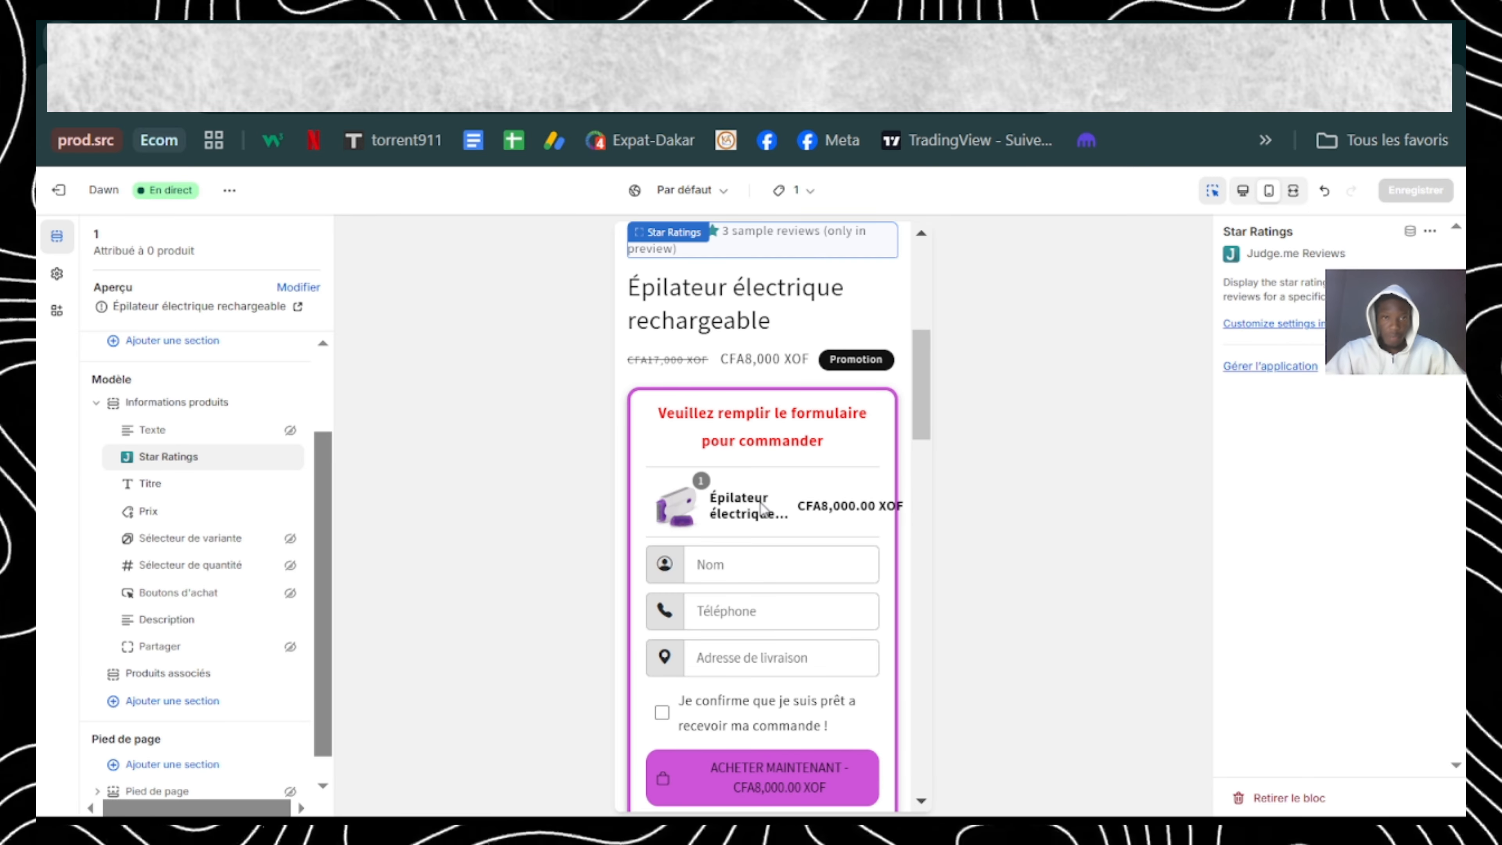
Step: Return to the theme editor and bring up the list of product templates
scroll(762, 506, up, 4)
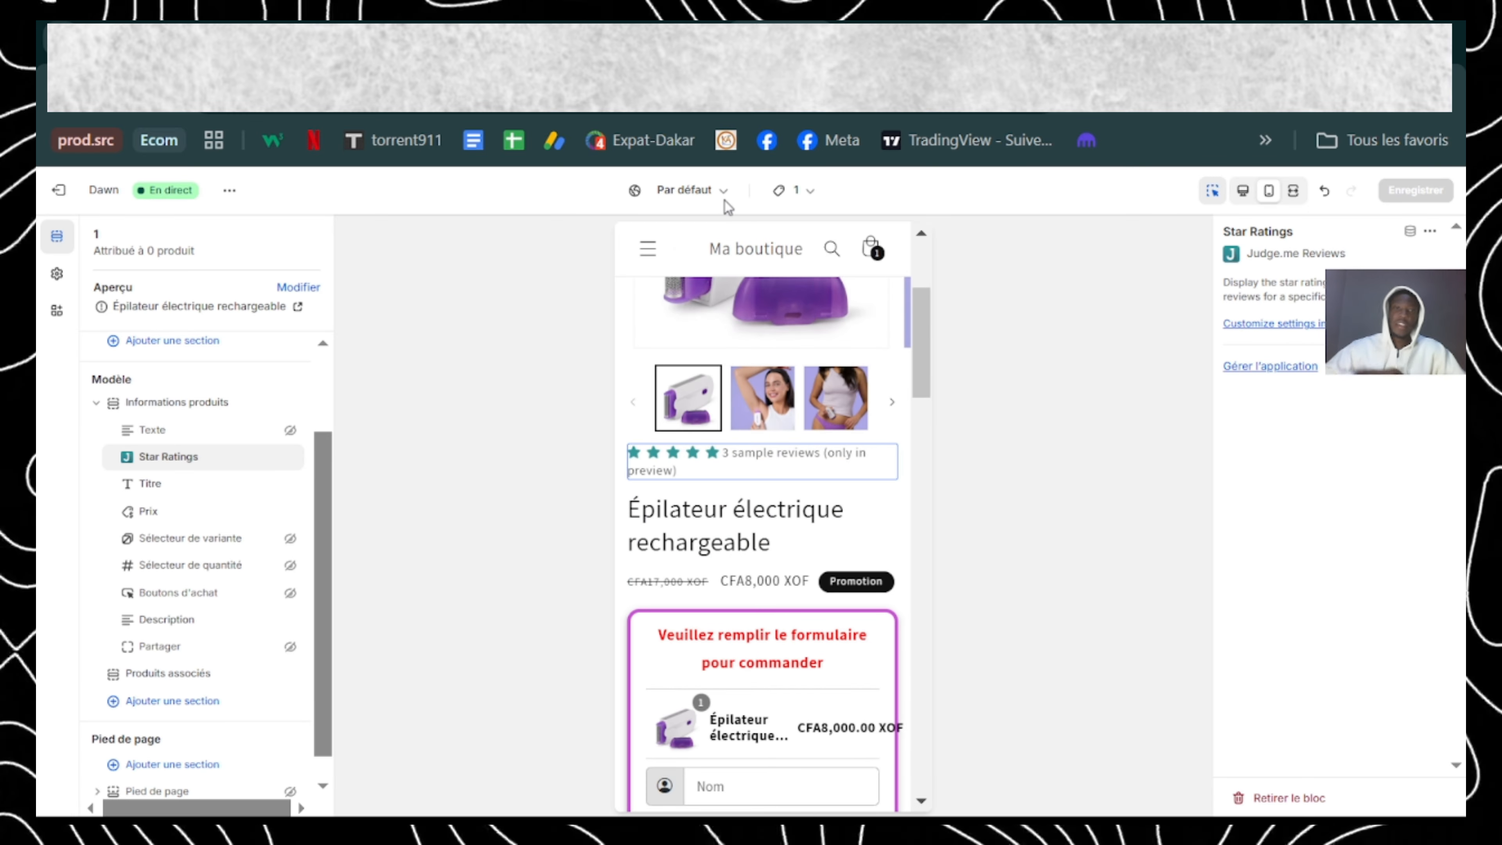
click(788, 192)
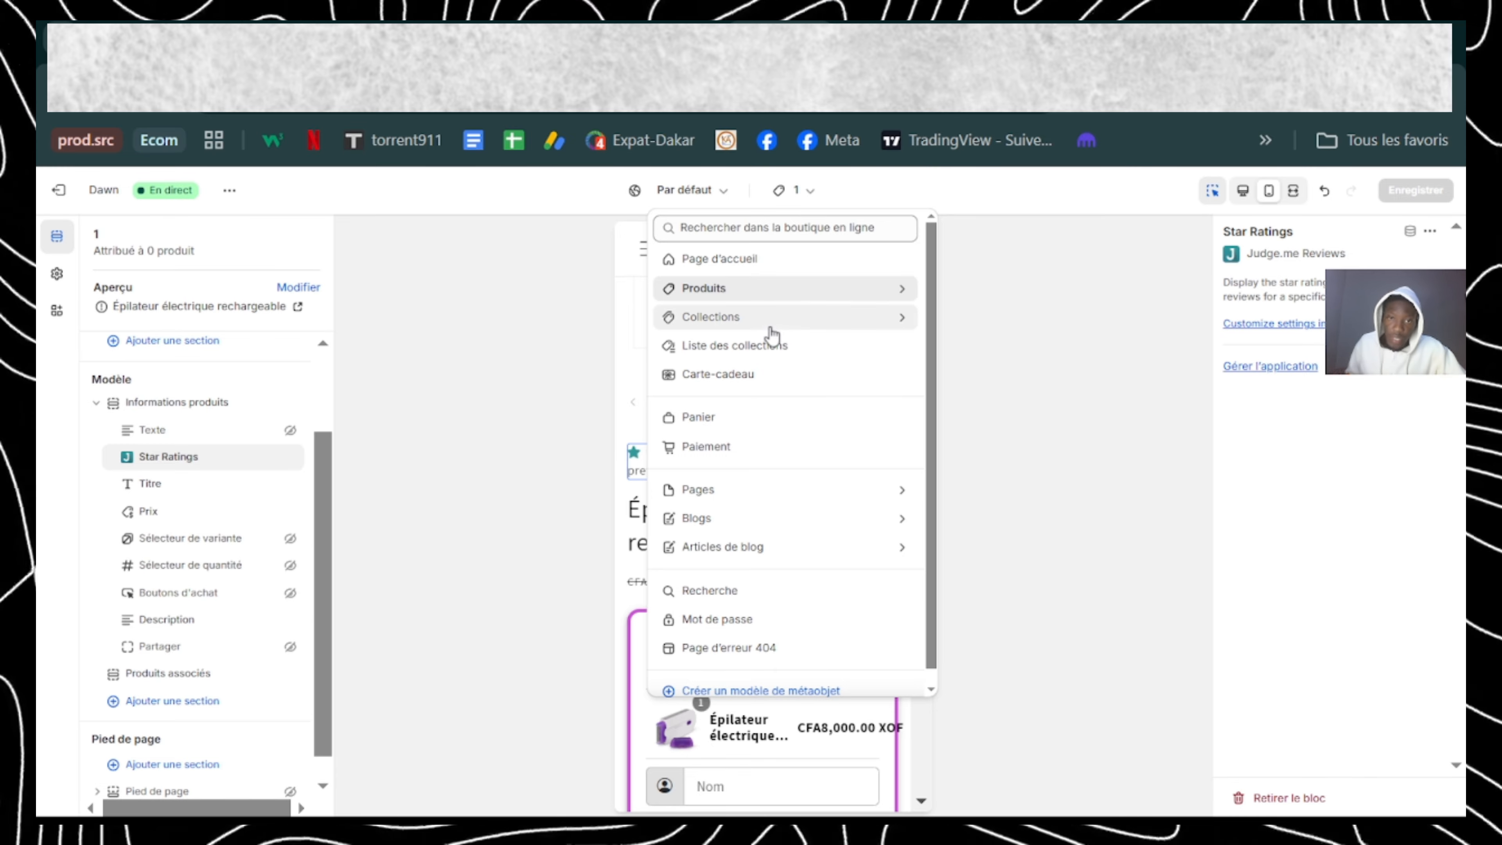
click(811, 291)
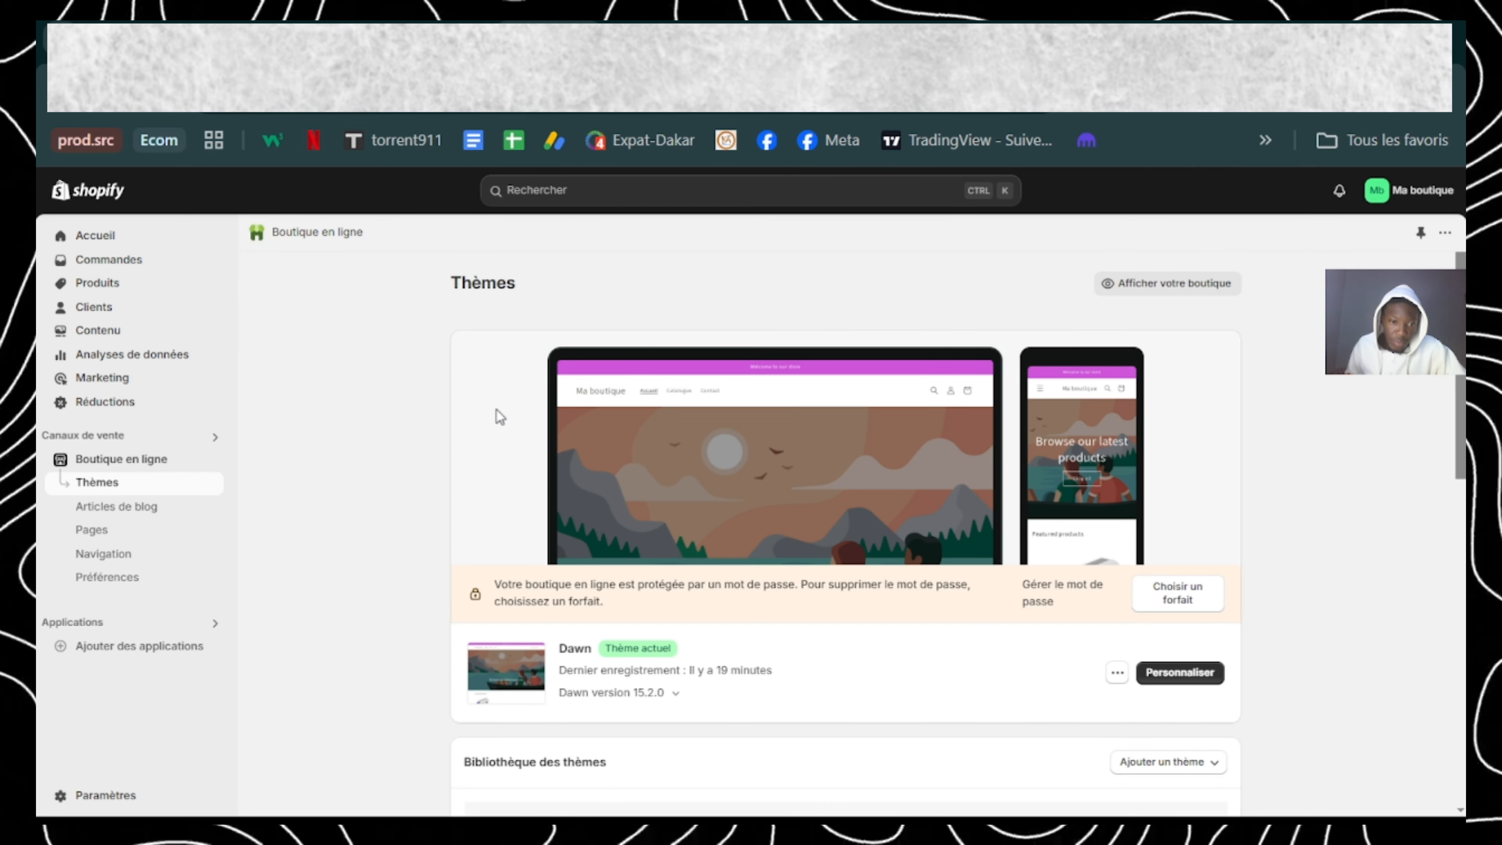
Step: Assign theme template 1 to the Épilateur électrique rechargeable product and save the product
click(97, 284)
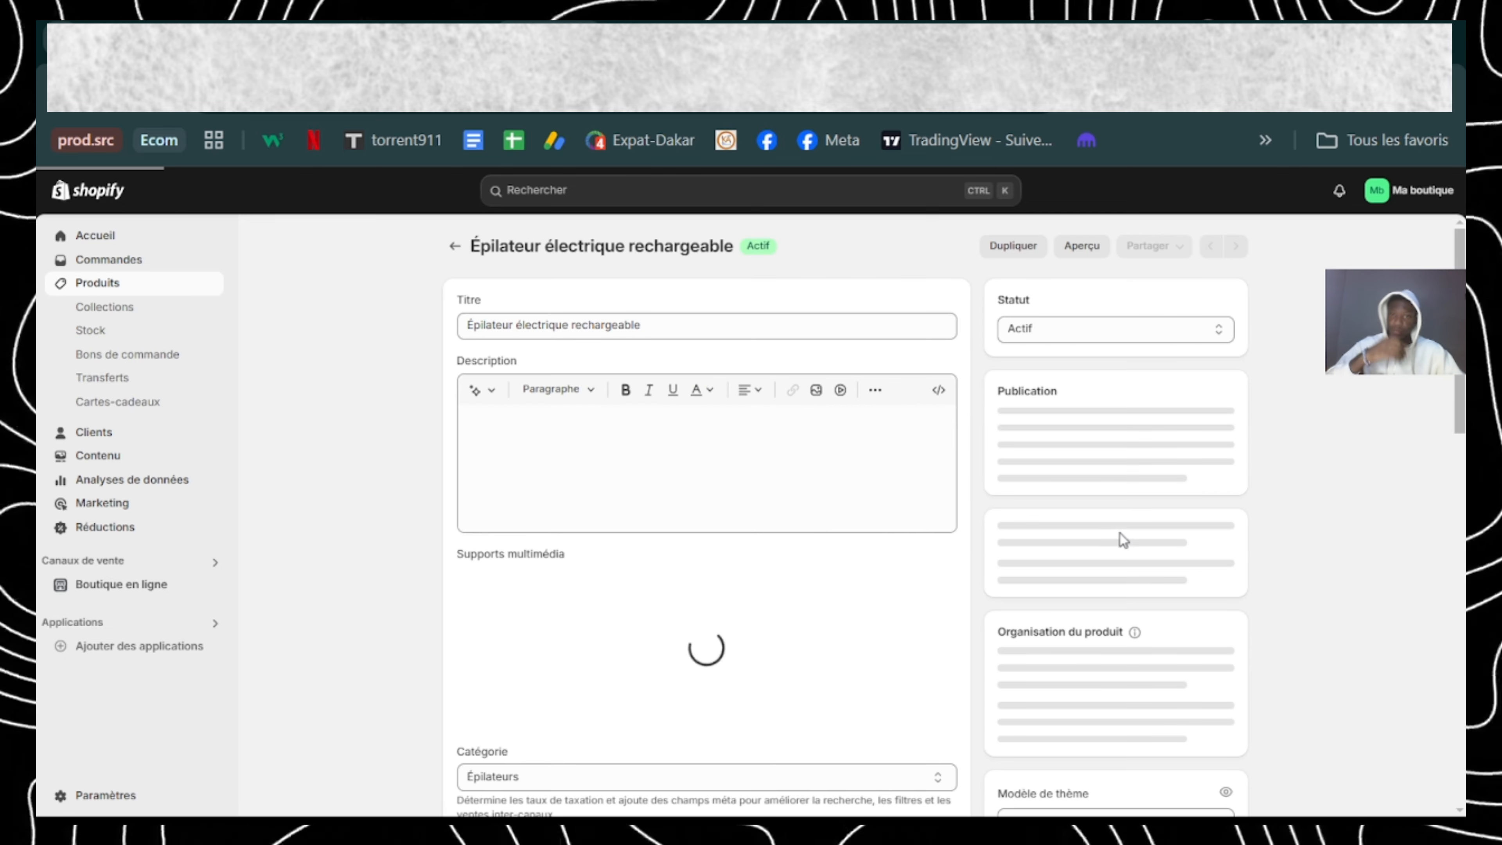
scroll(1119, 533, down, 5)
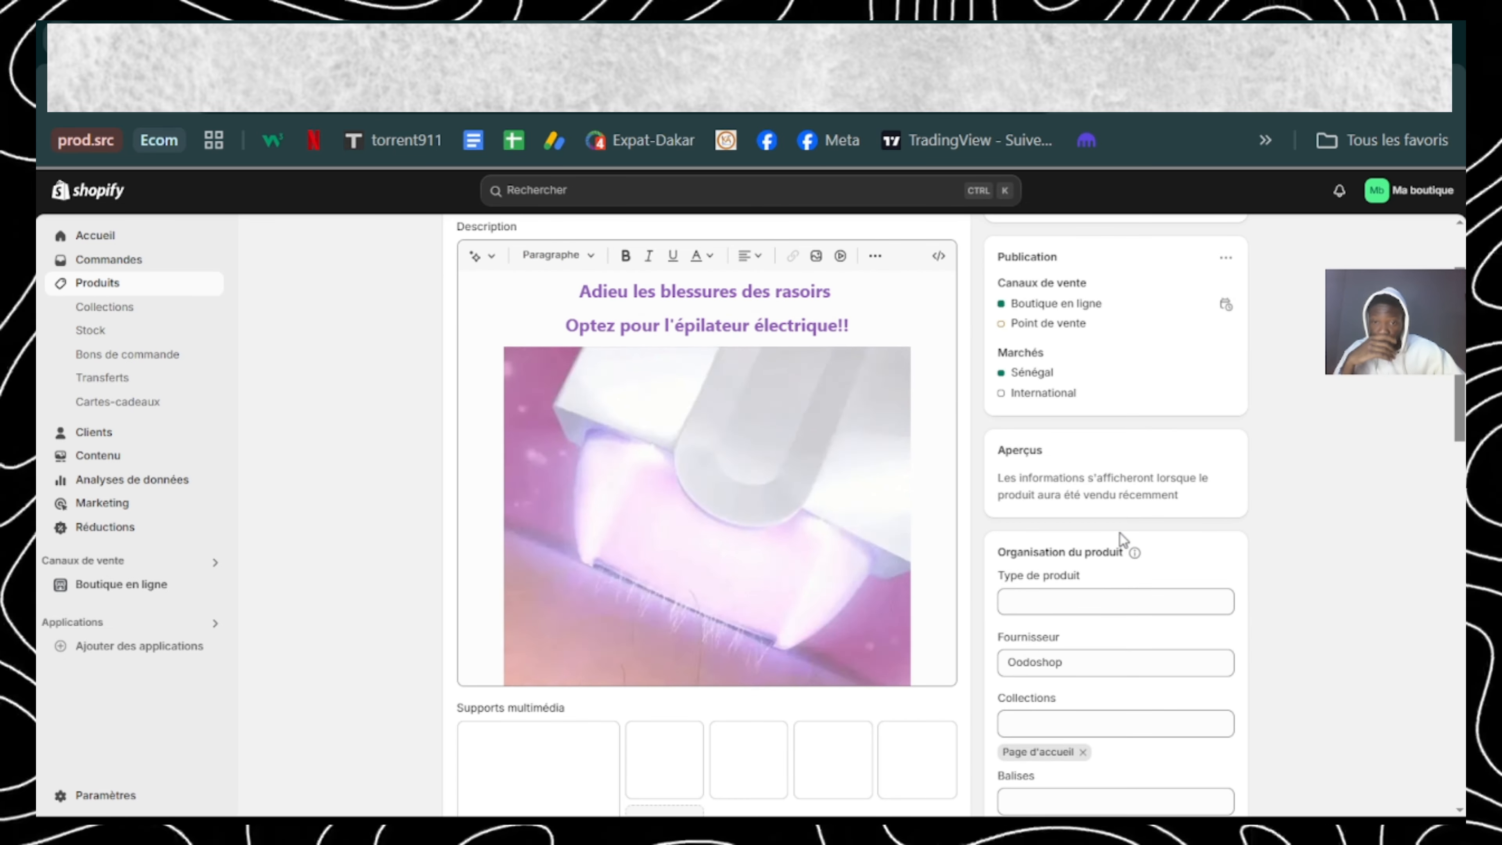
scroll(1071, 646, down, 3)
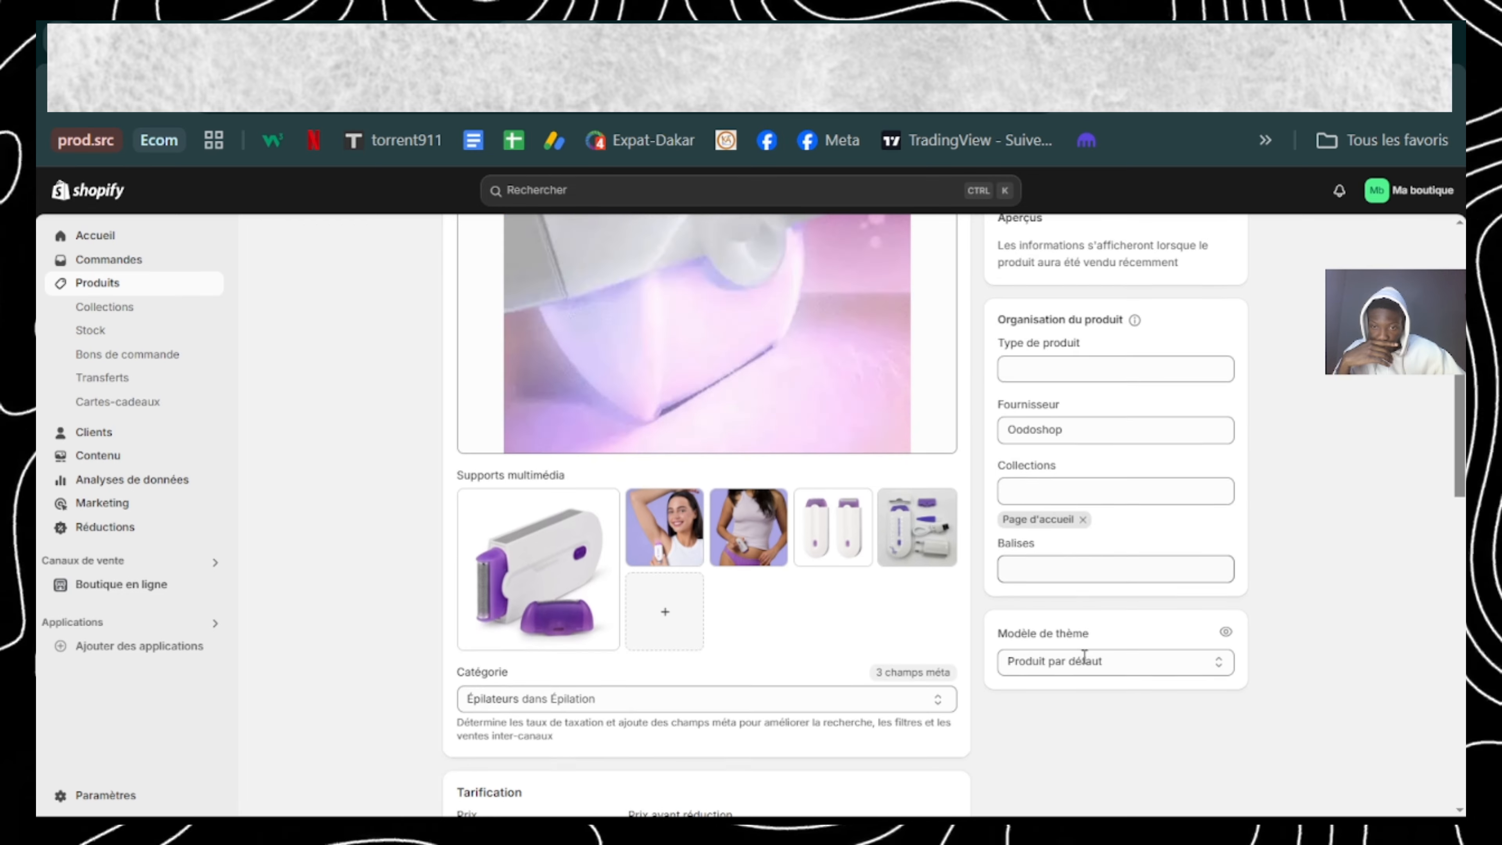
click(1042, 612)
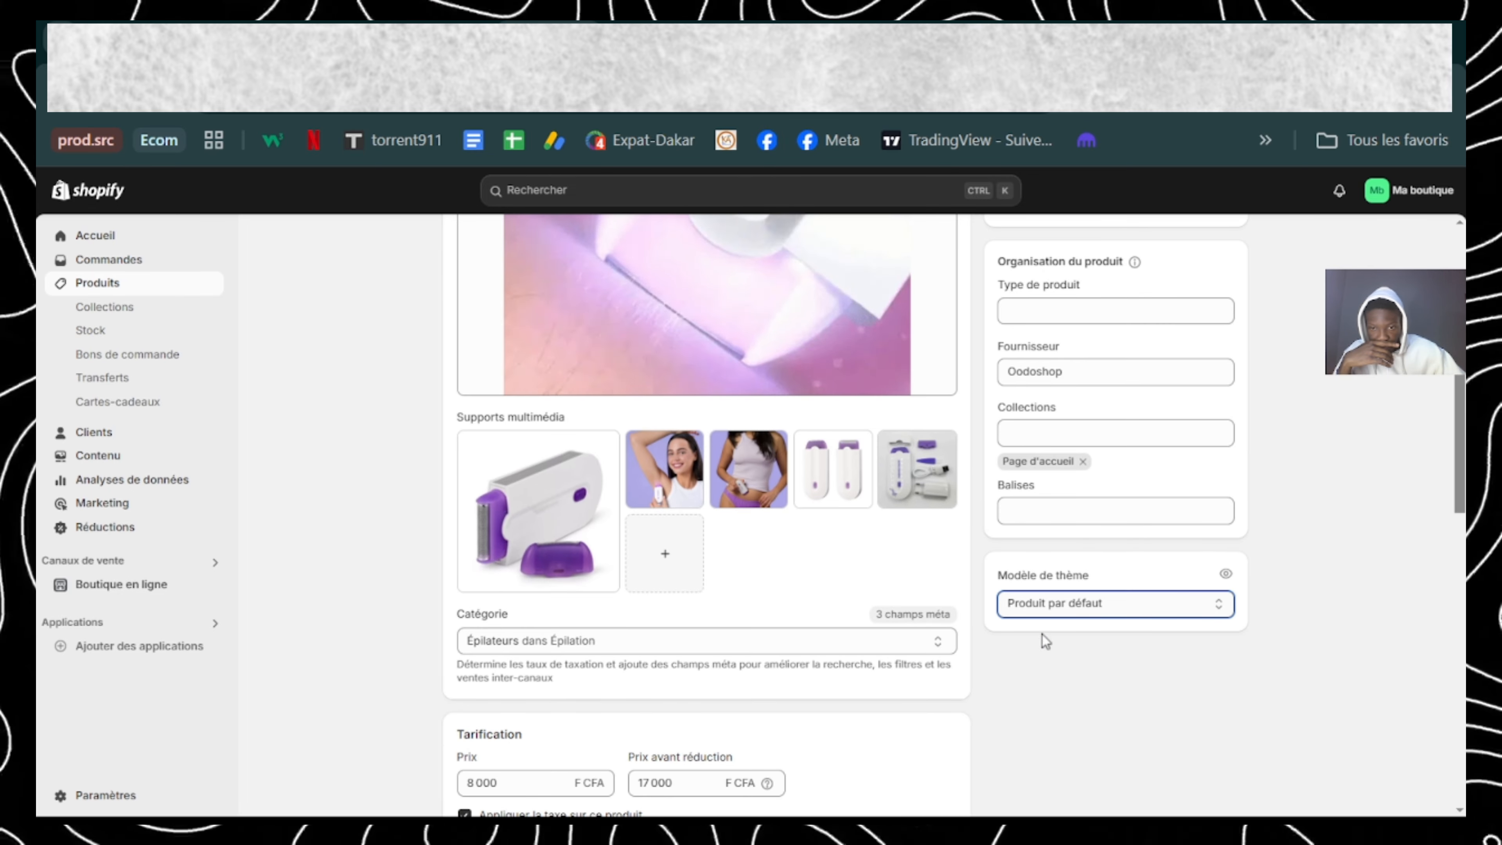
click(1039, 656)
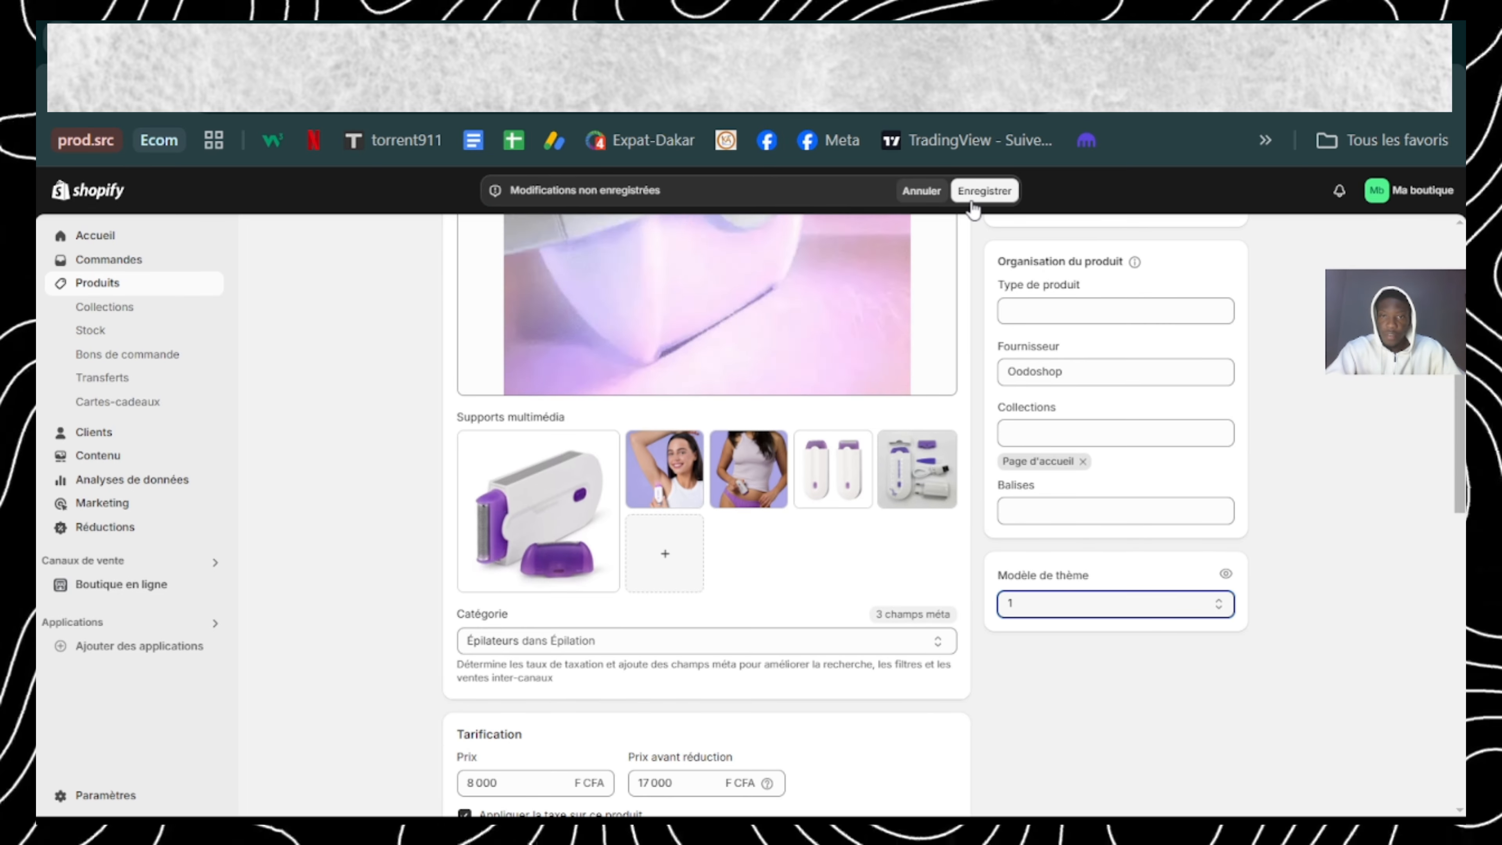
click(972, 200)
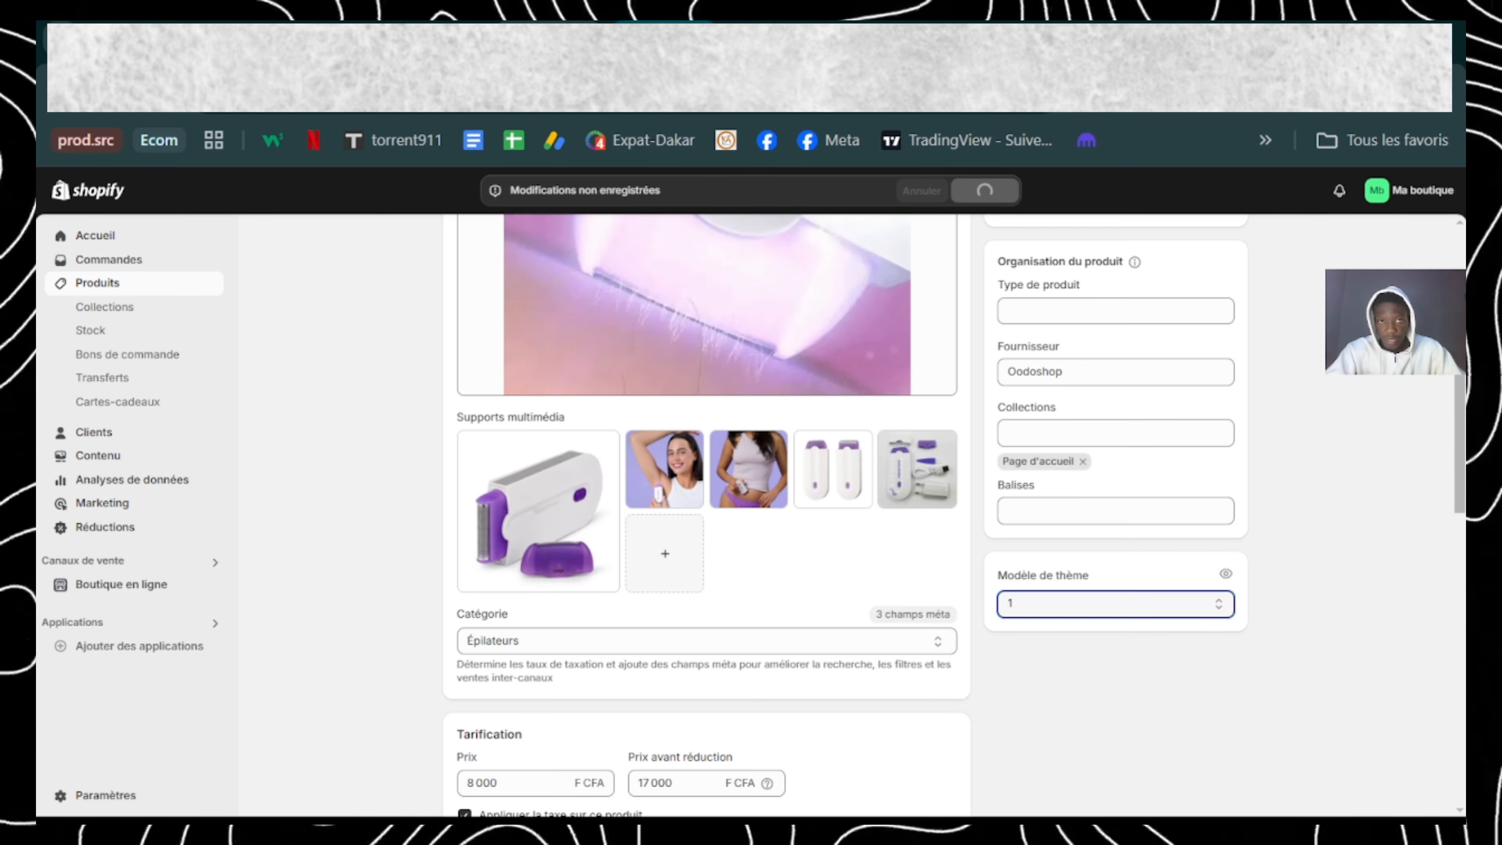
Step: Reload the epilator's live store page and check its order form, quantity selector and description
click(663, 43)
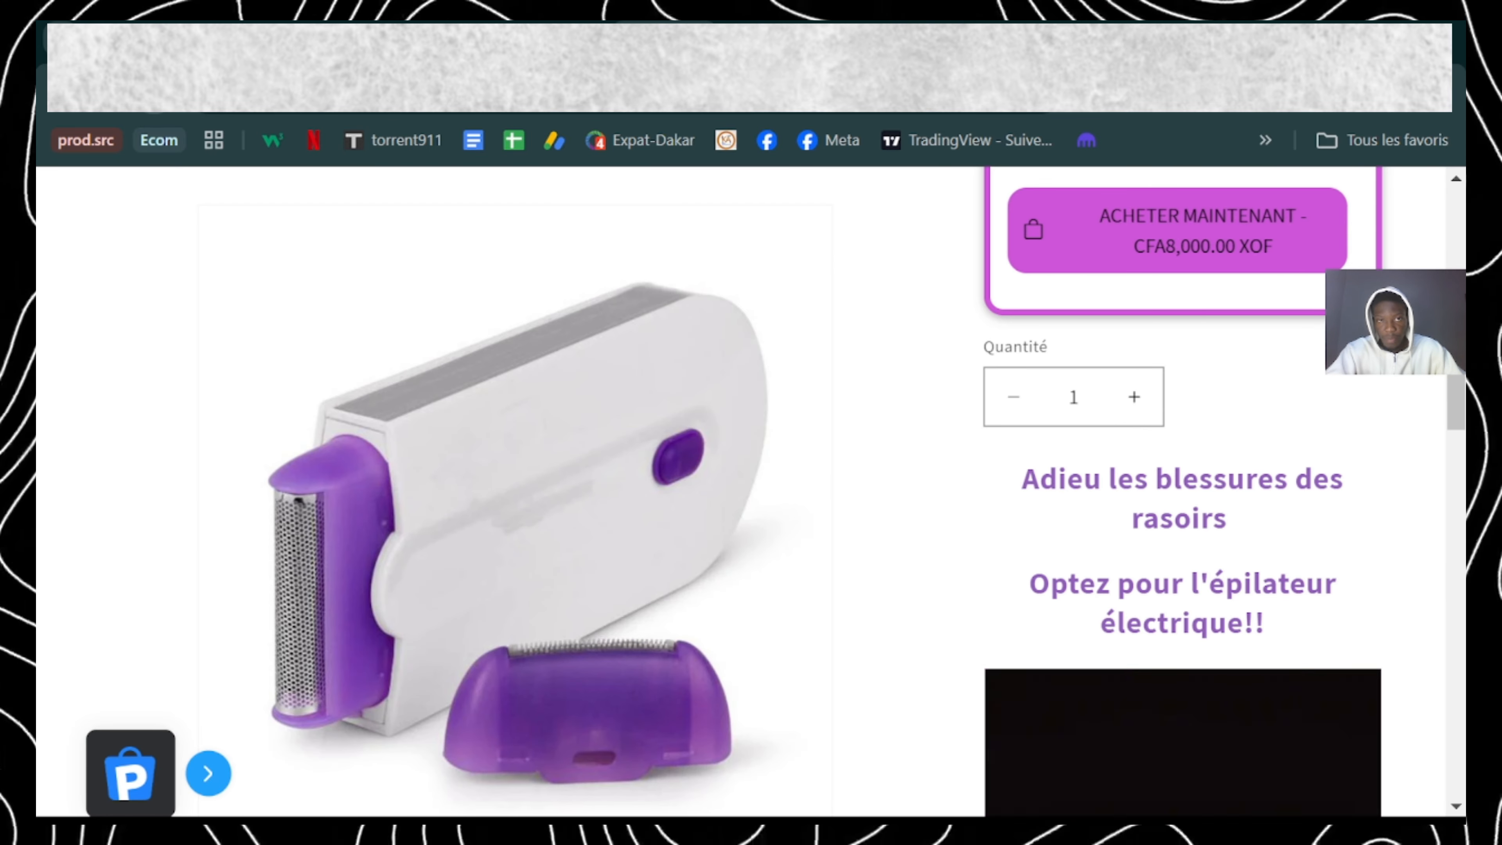
key(F5)
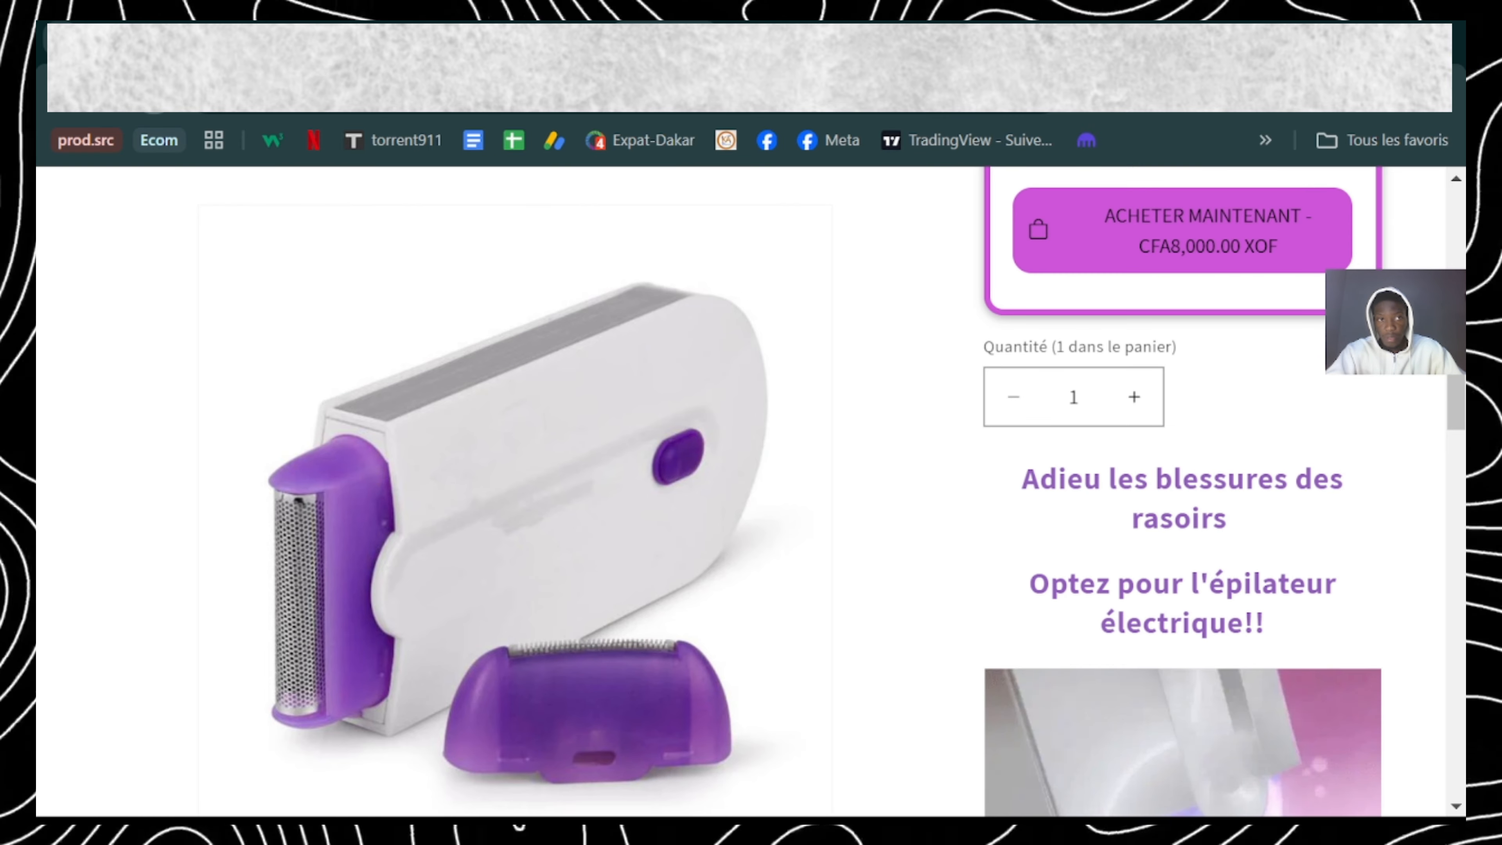
scroll(1184, 491, down, 5)
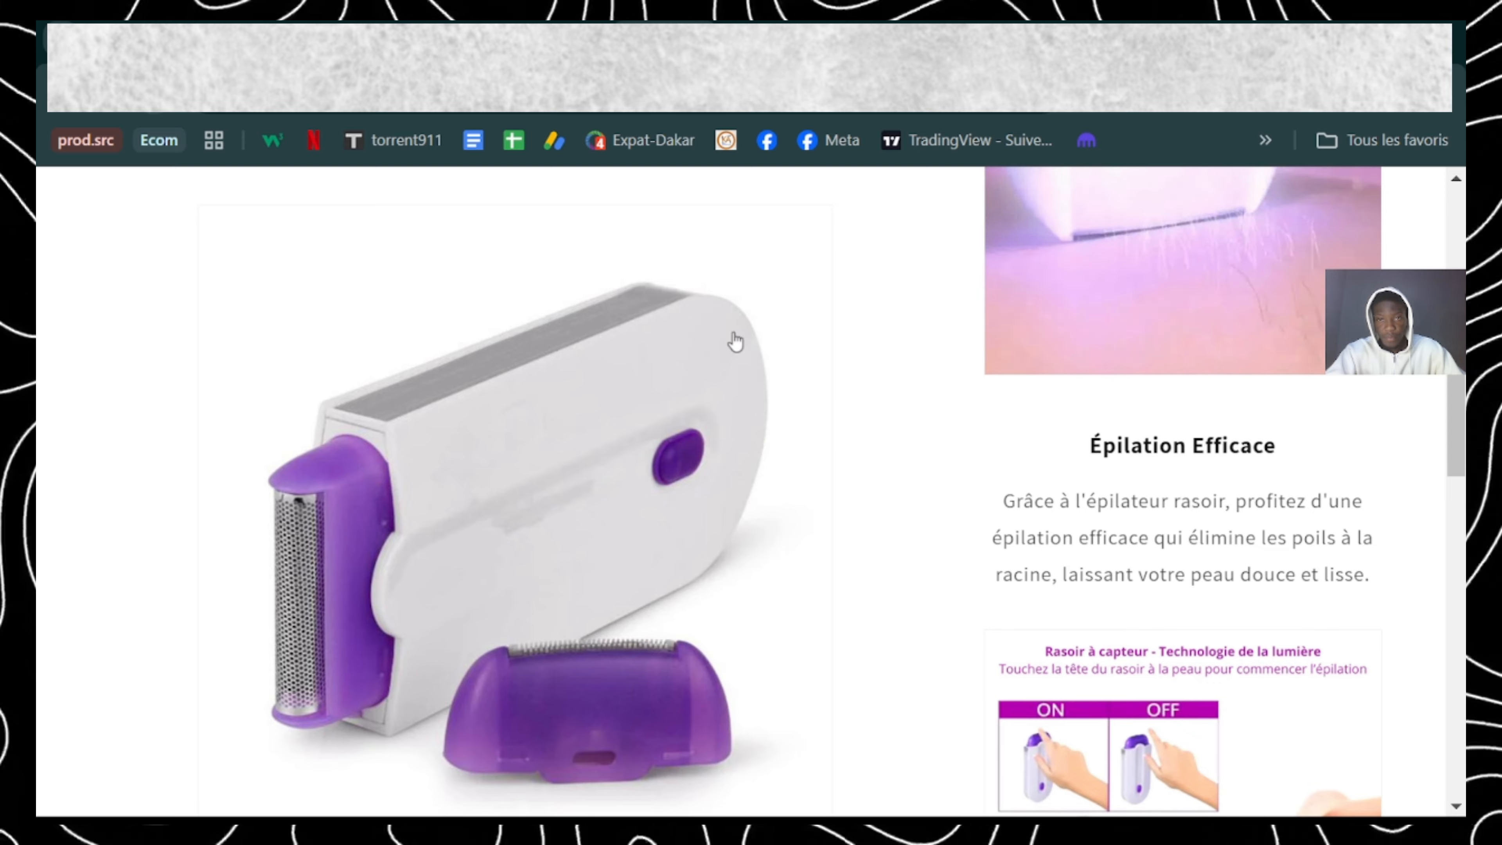
scroll(846, 423, up, 5)
scroll(847, 424, up, 2)
scroll(847, 424, down, 2)
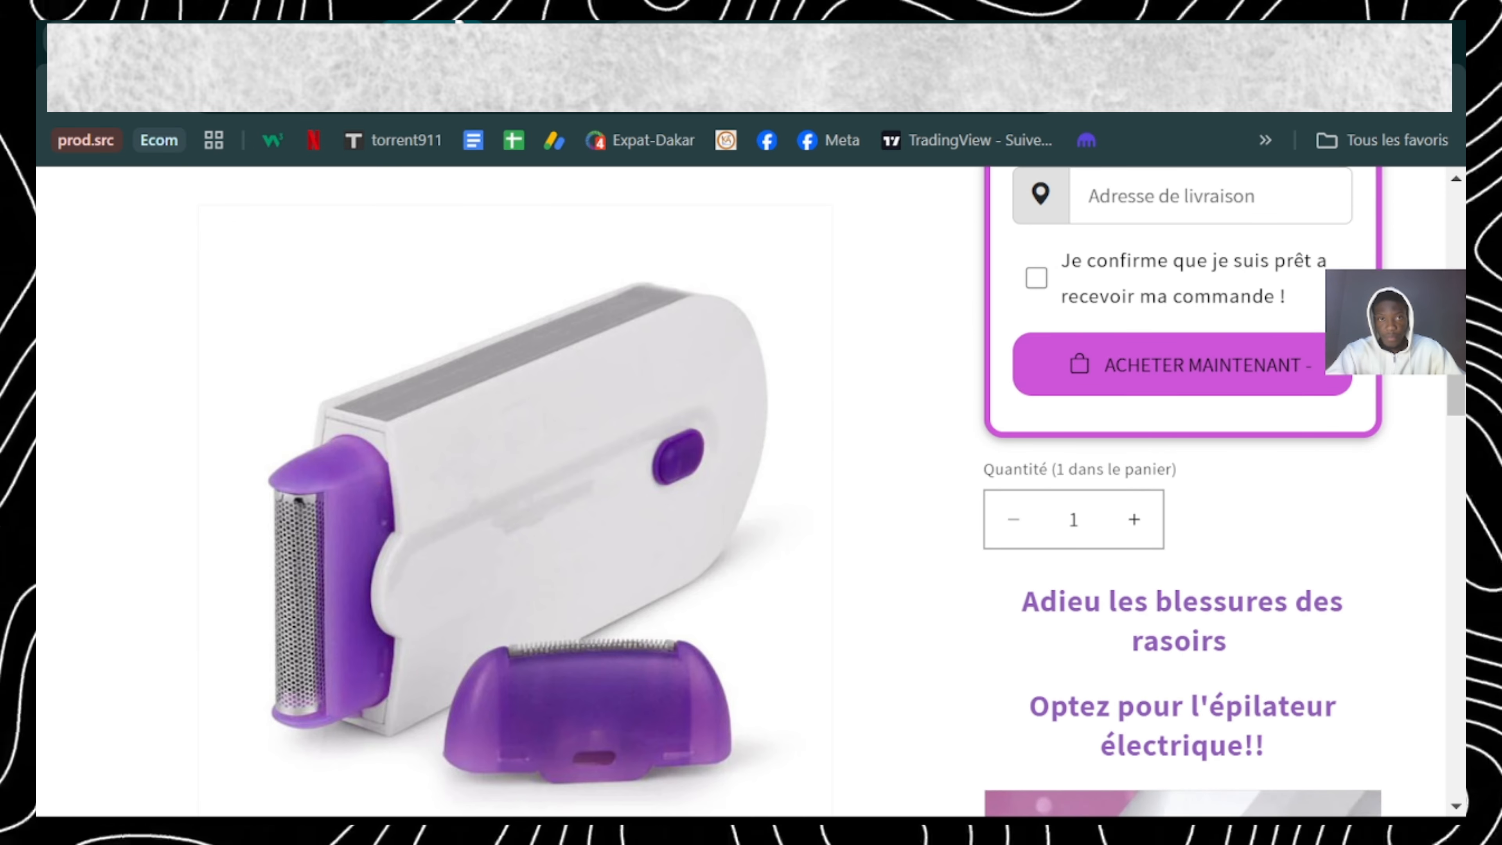
Step: Recheck the template assigned in the product's settings, and compare it with the live page from title to description
click(509, 34)
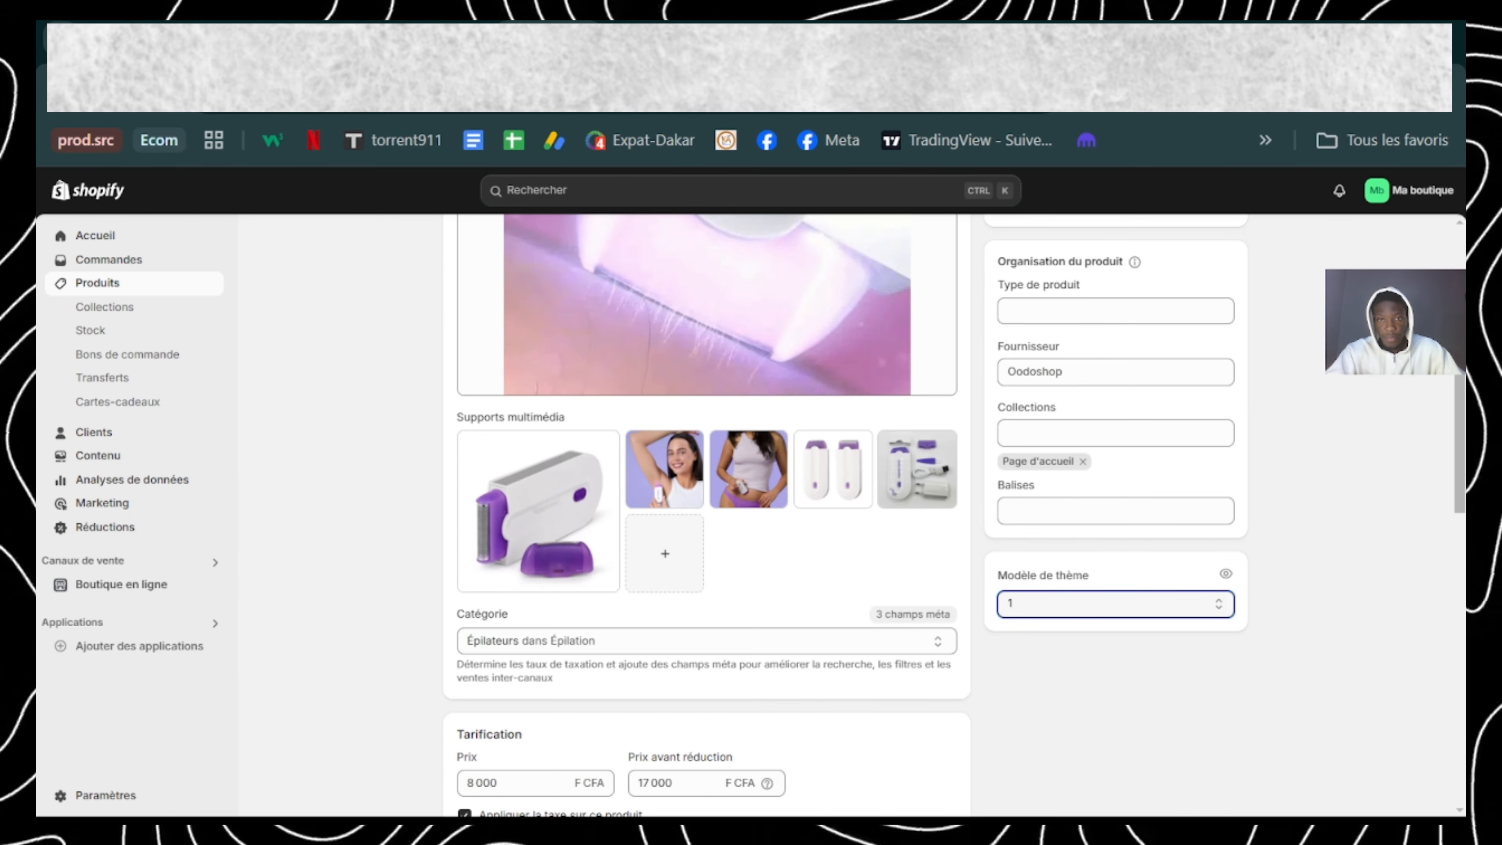
click(659, 35)
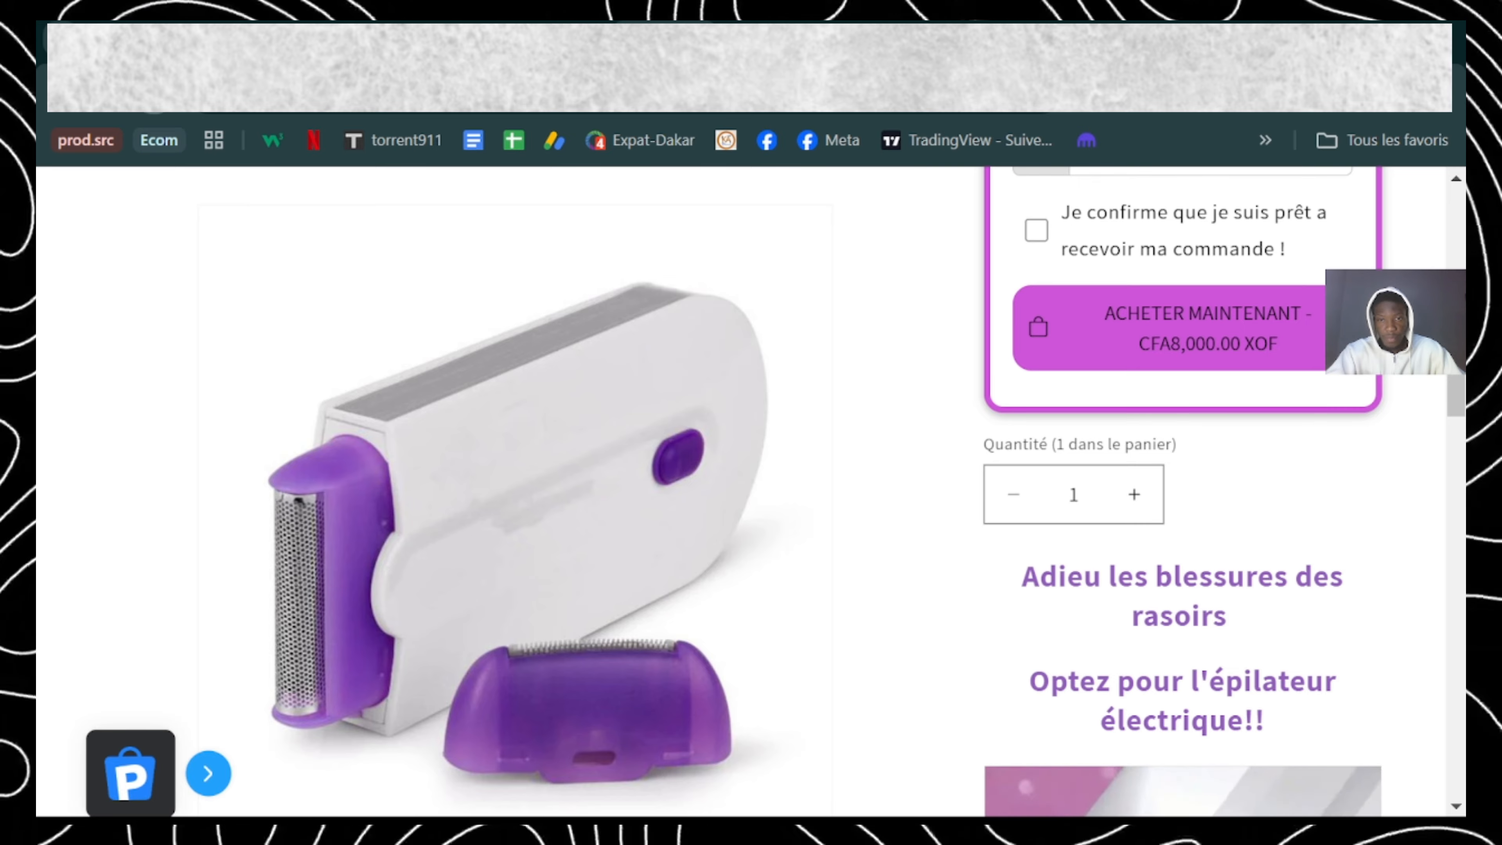
scroll(701, 547, down, 5)
scroll(1099, 625, up, 5)
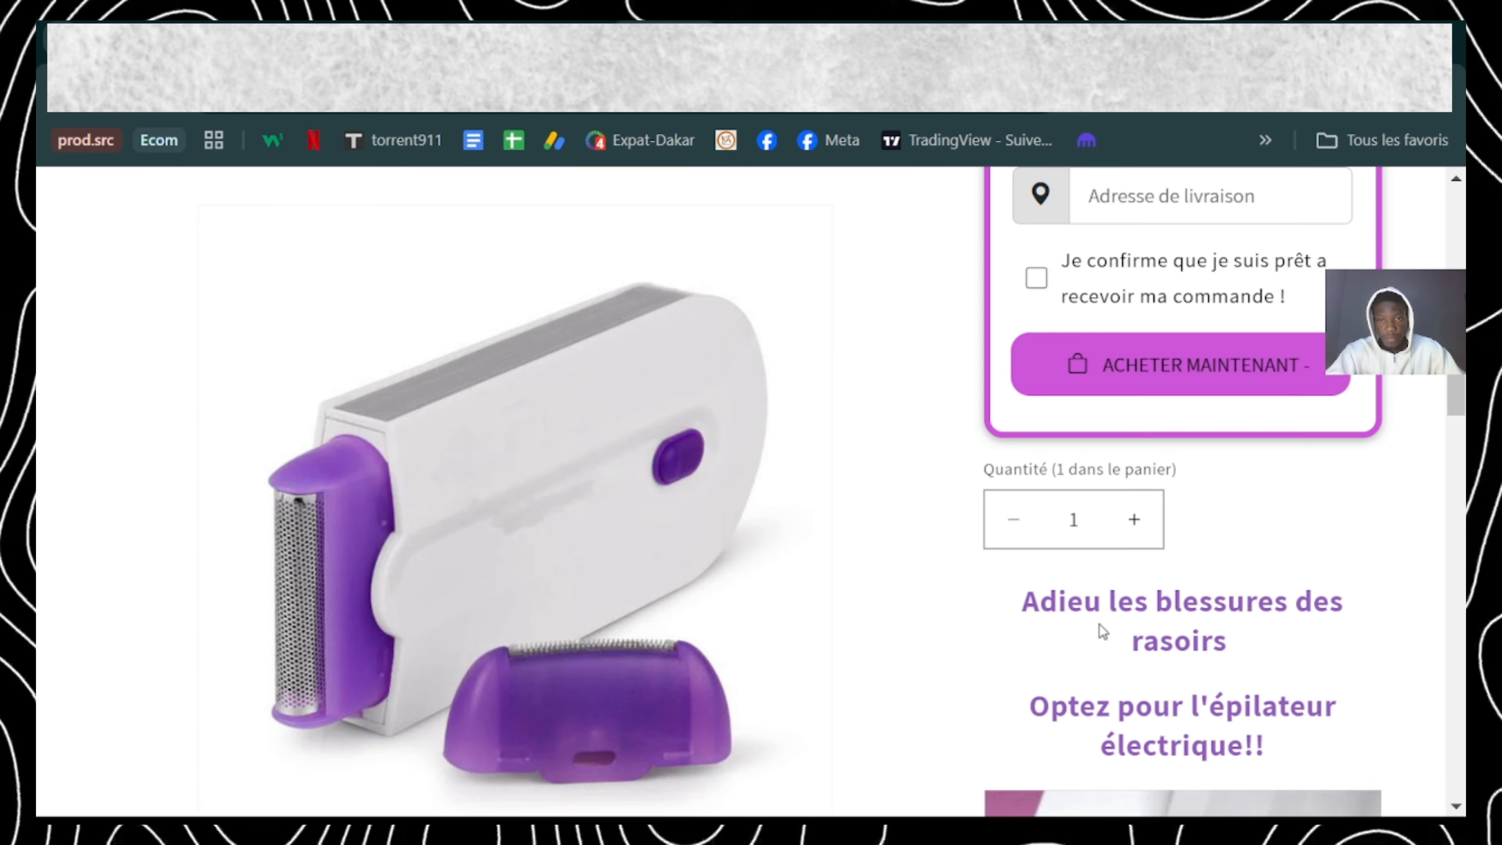
scroll(1099, 625, down, 3)
scroll(1099, 625, up, 10)
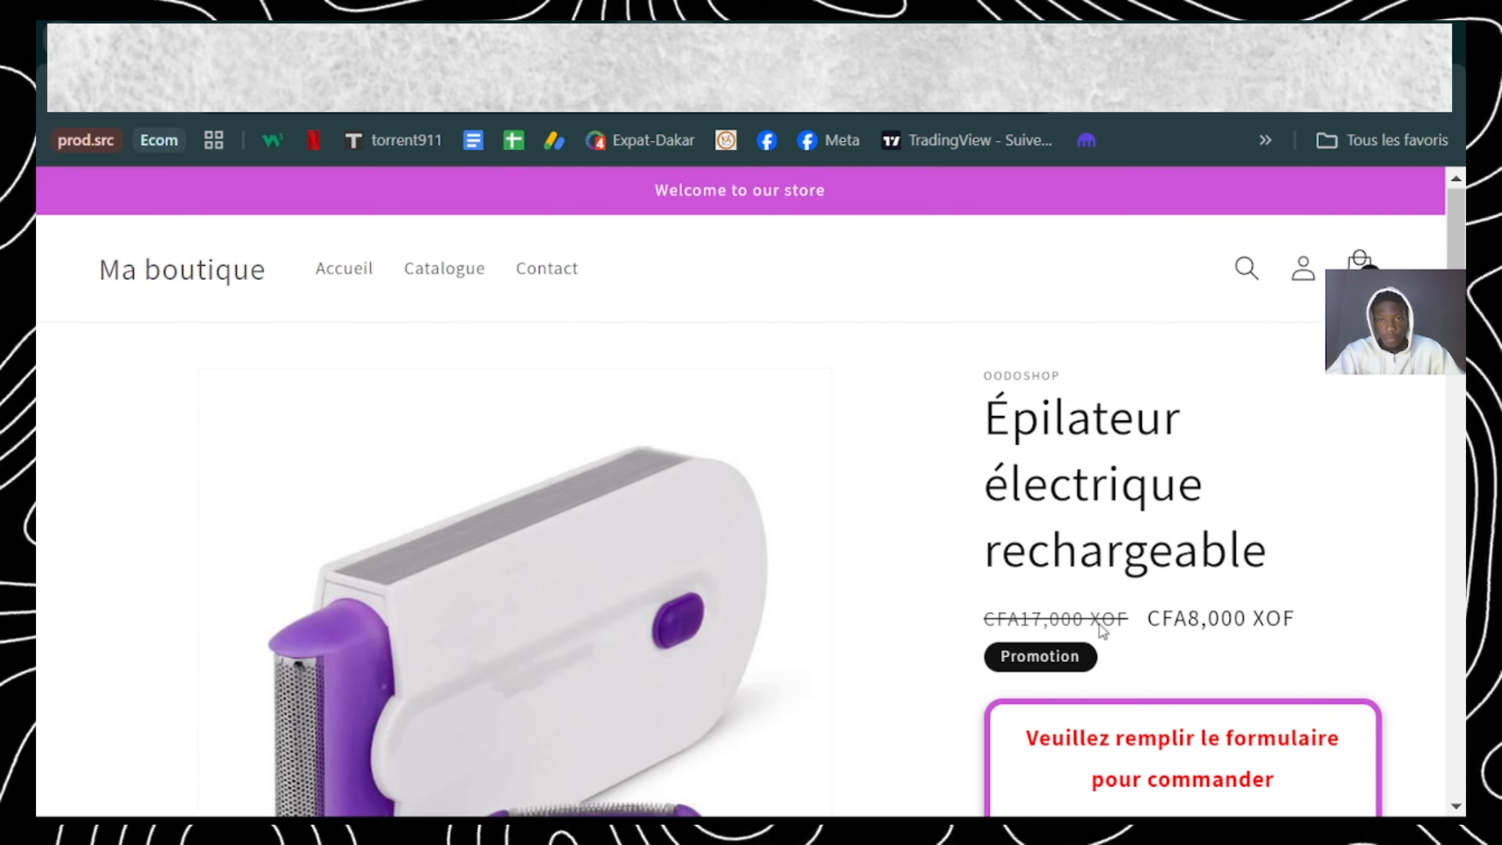
scroll(1100, 624, down, 5)
scroll(1100, 624, up, 5)
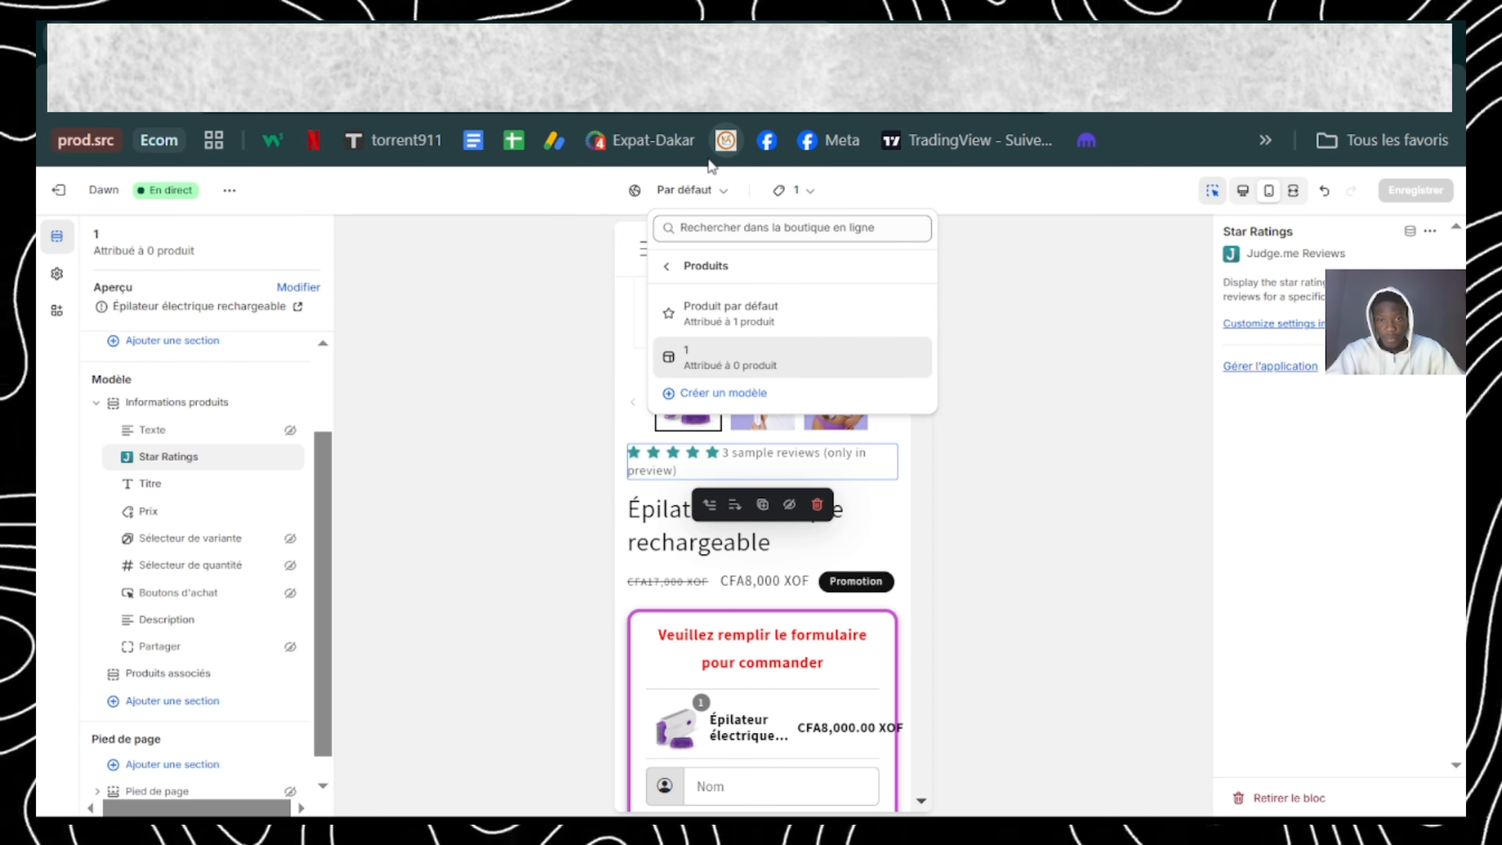
Step: Dismiss the template list in the theme editor and check the live page's title, price and order form on desktop
click(579, 379)
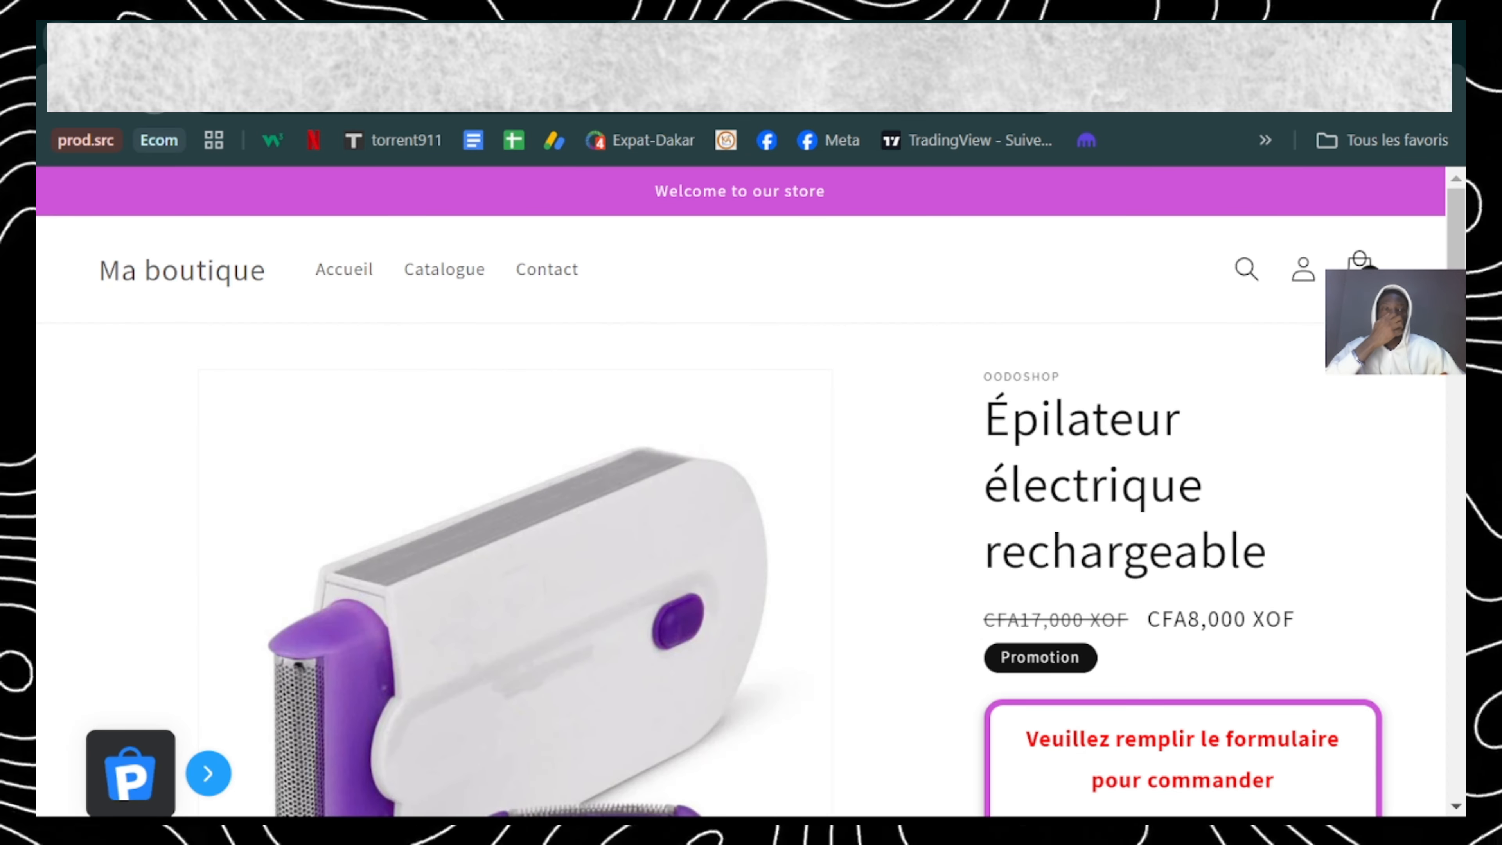
scroll(981, 610, down, 10)
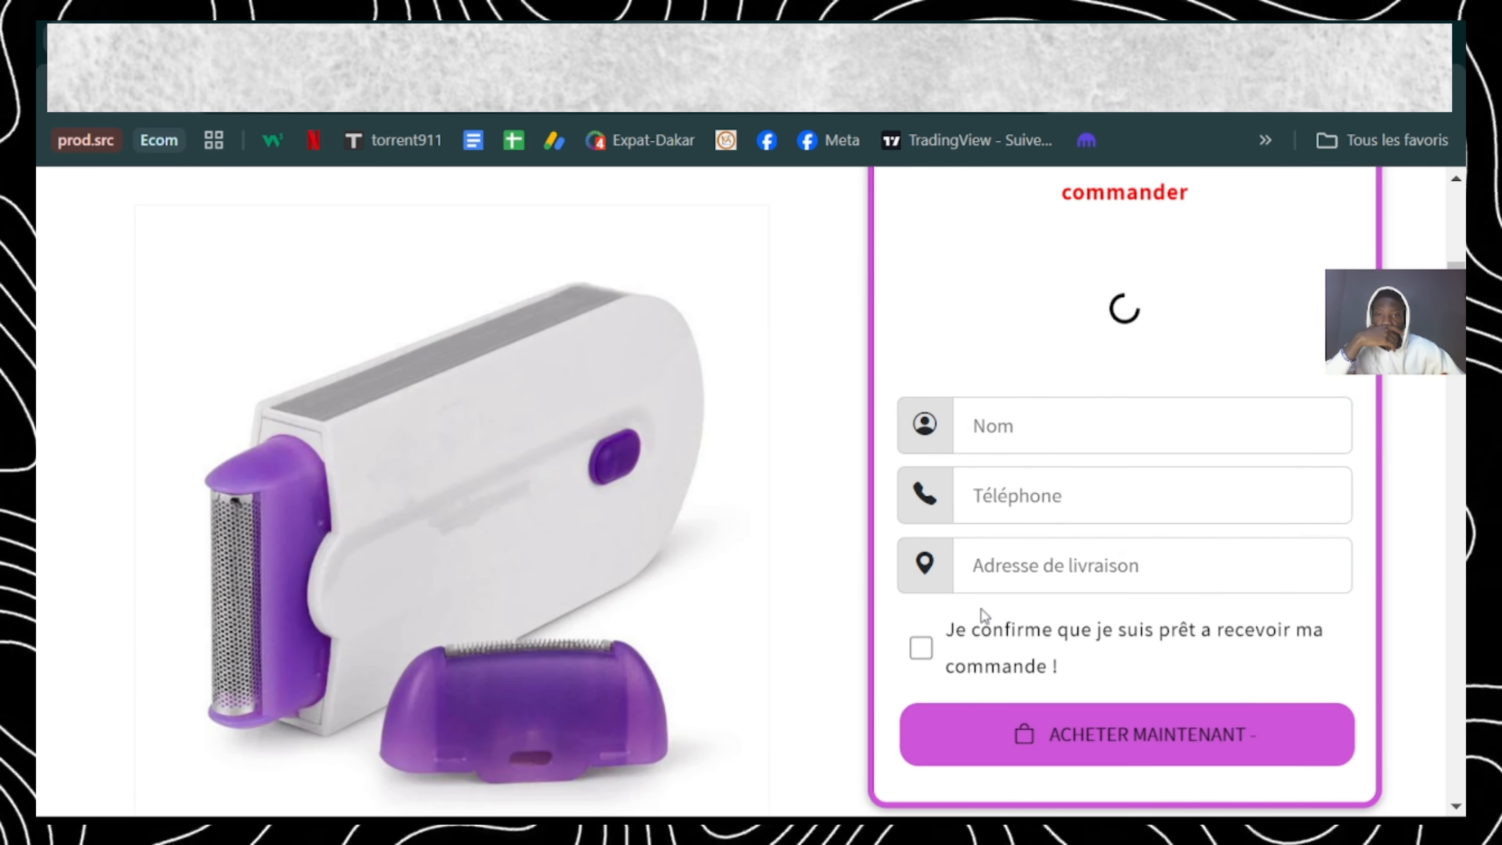
scroll(981, 609, up, 5)
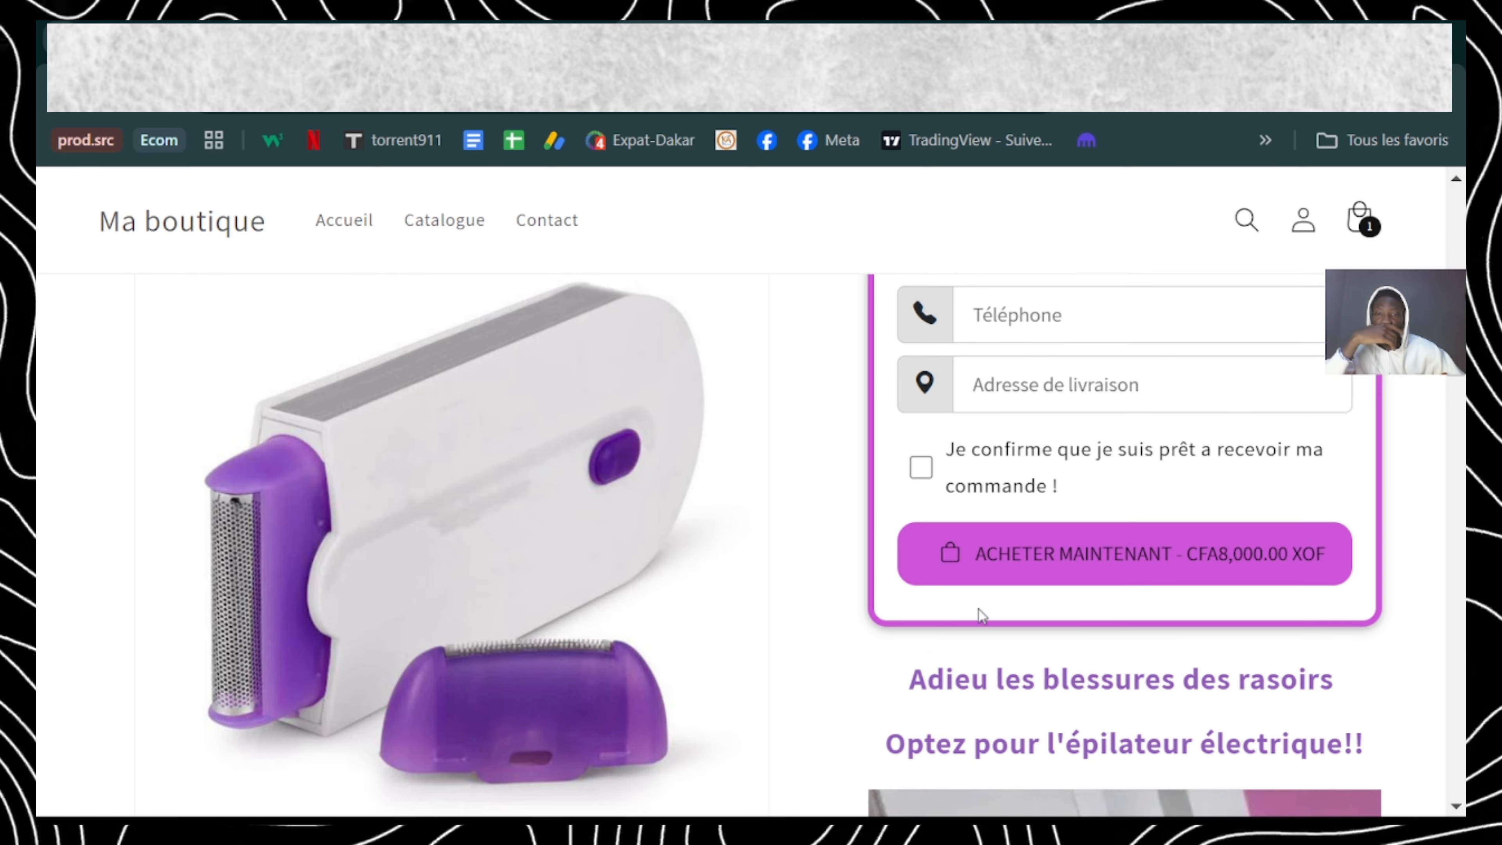
scroll(993, 680, up, 5)
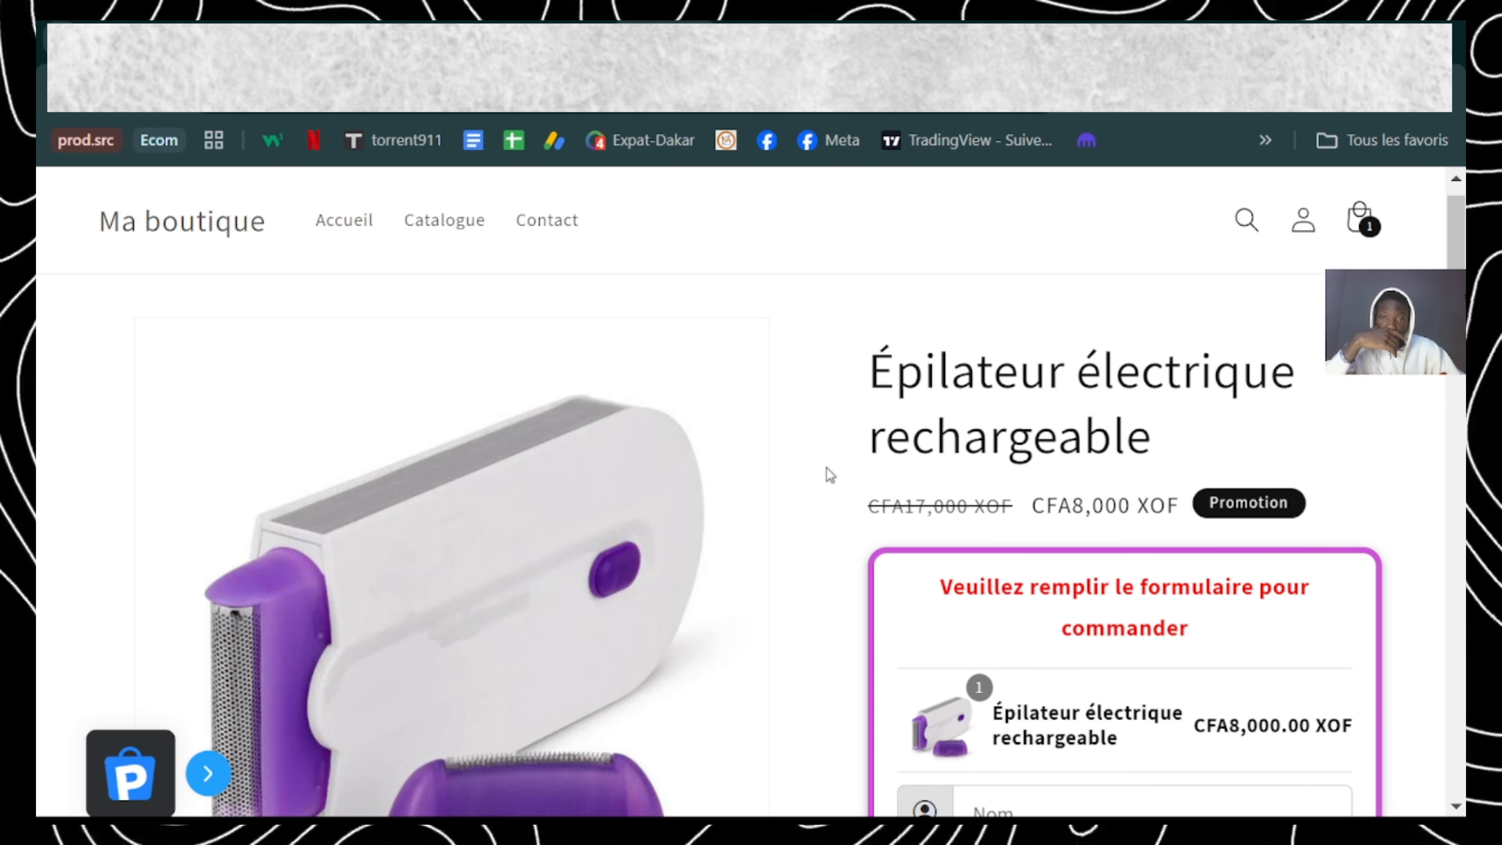
Step: Inspect the live page in the iPhone XR view, testing the order form's confirmation checkbox and reading through the description
key(F12)
scroll(798, 416, down, 4)
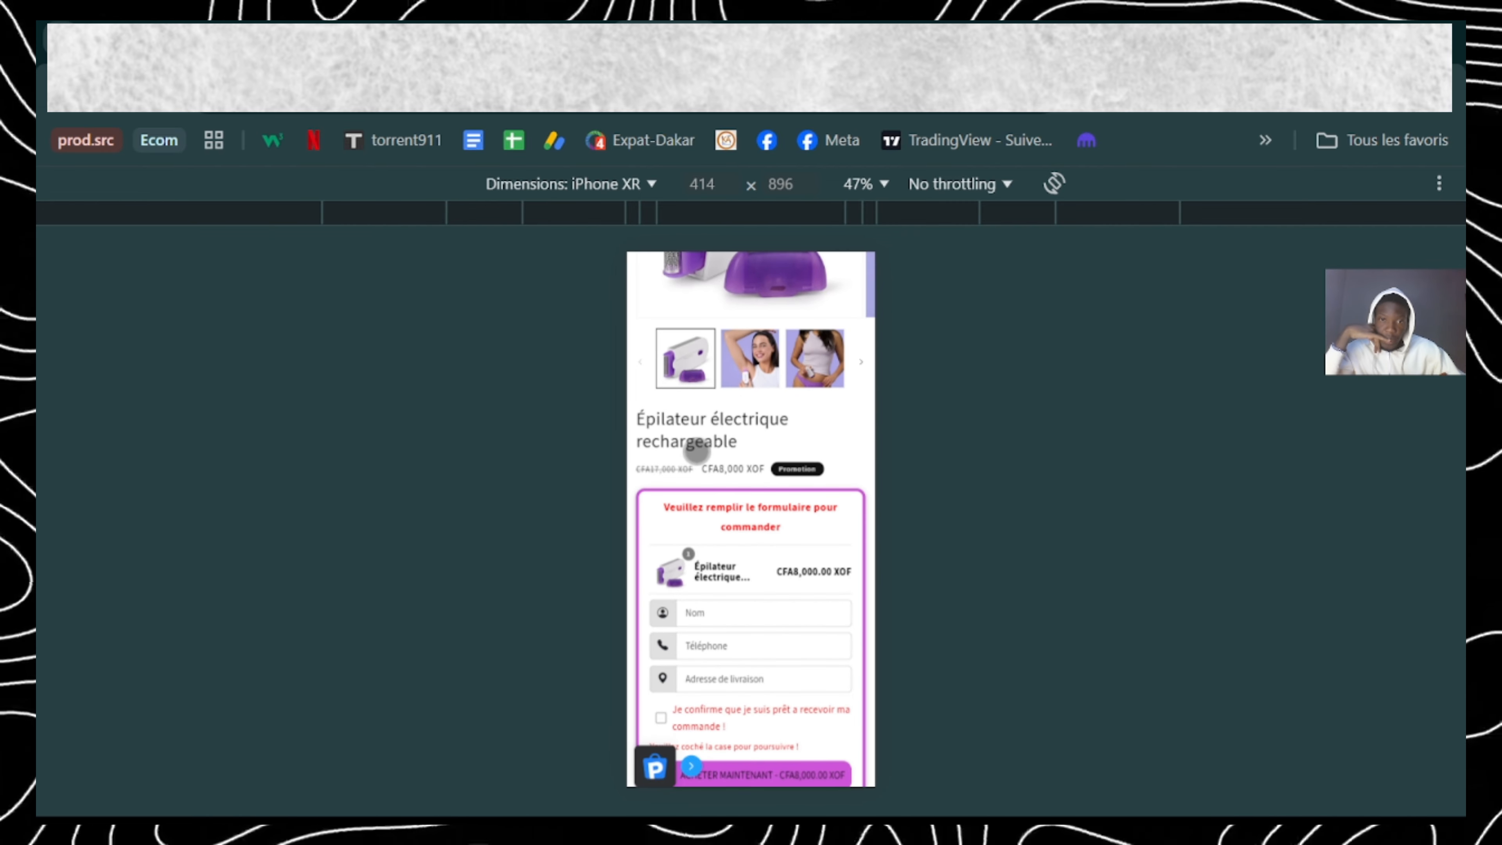
scroll(760, 451, down, 4)
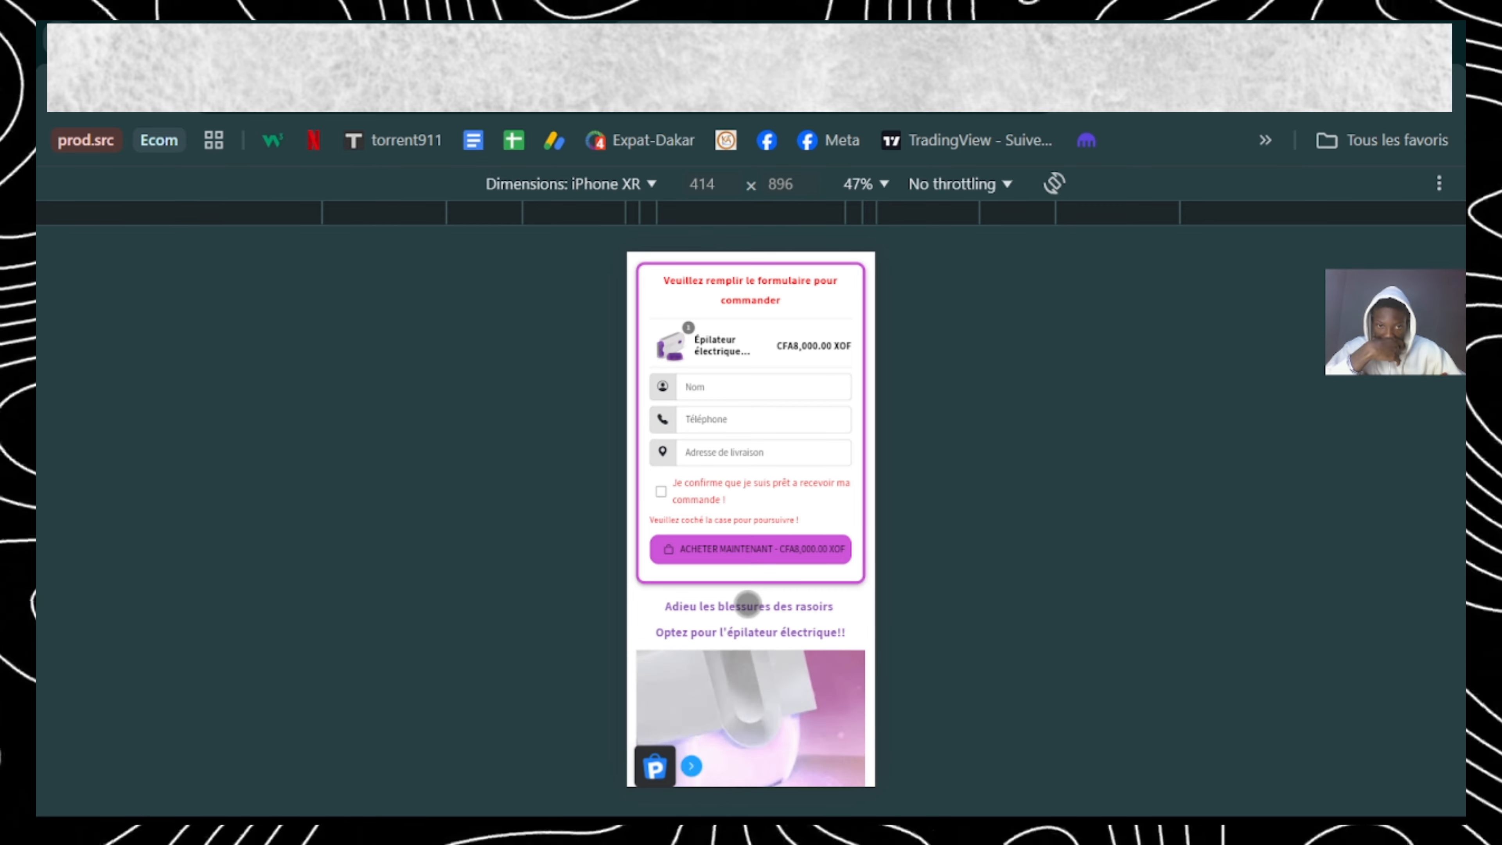
click(662, 491)
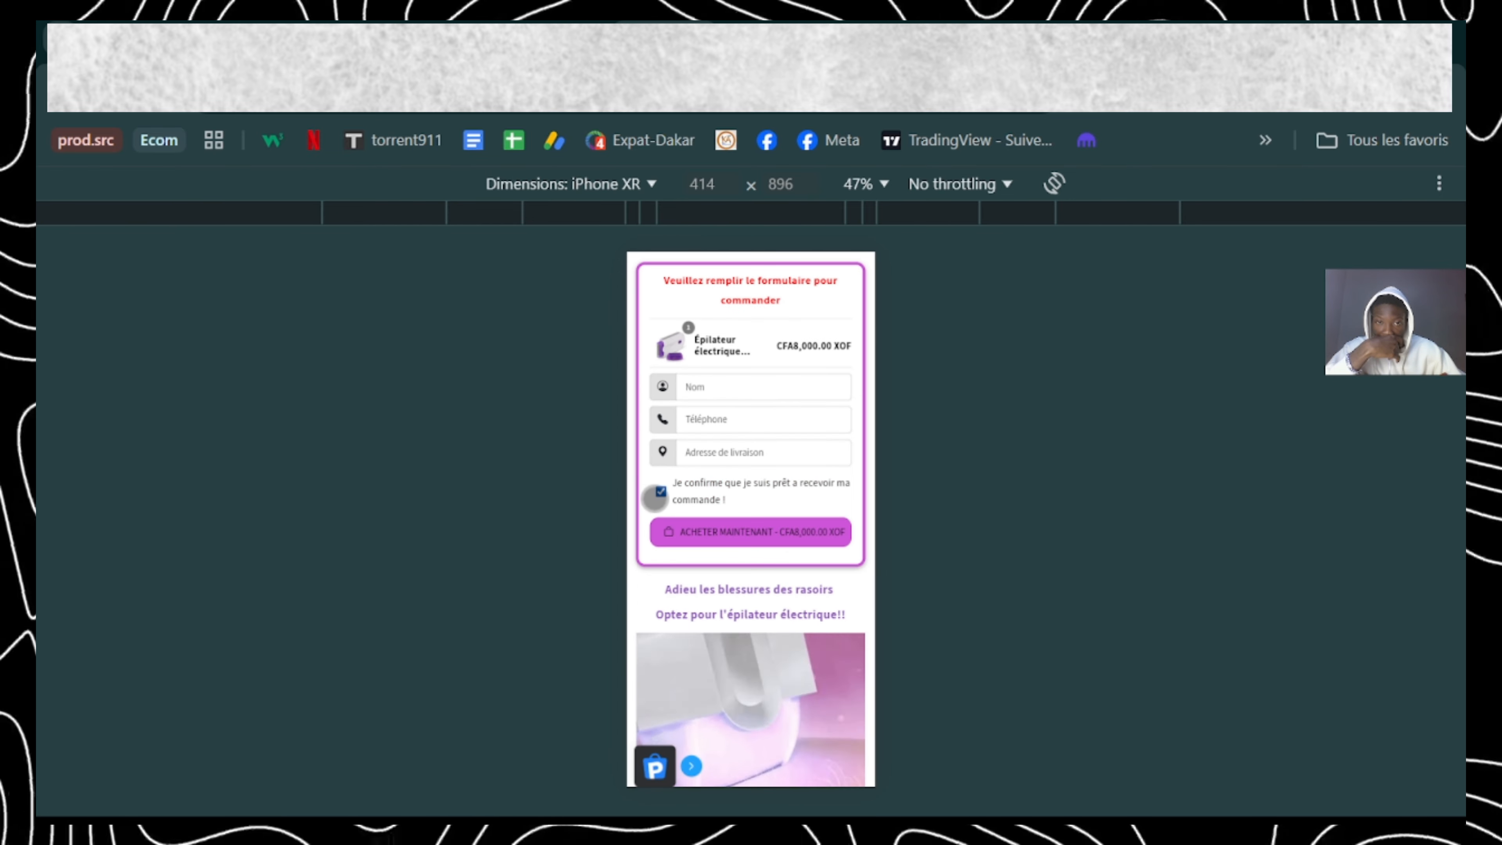
click(657, 494)
scroll(781, 584, down, 15)
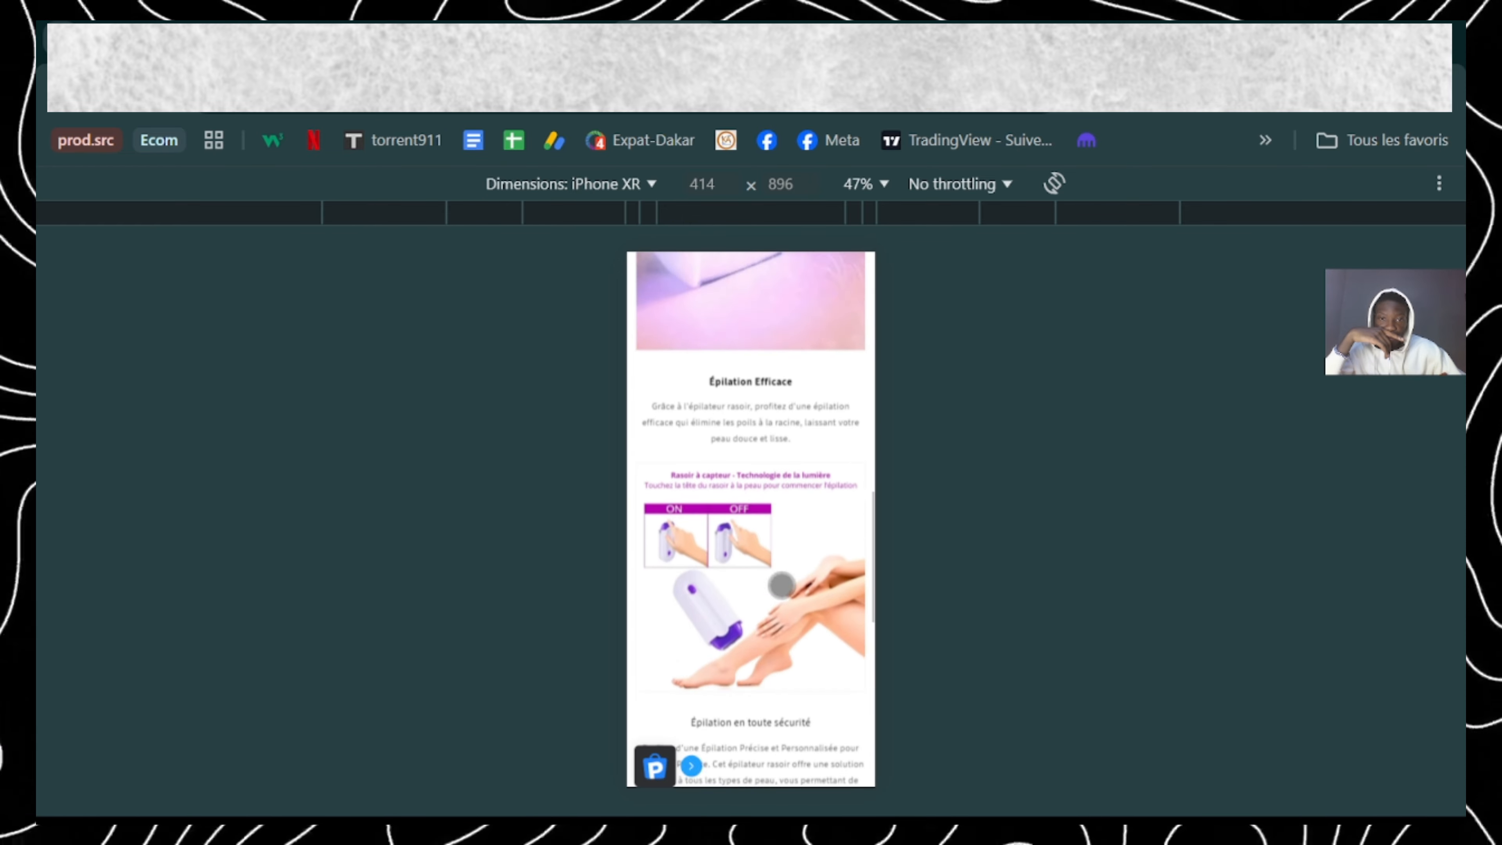
scroll(781, 584, down, 3)
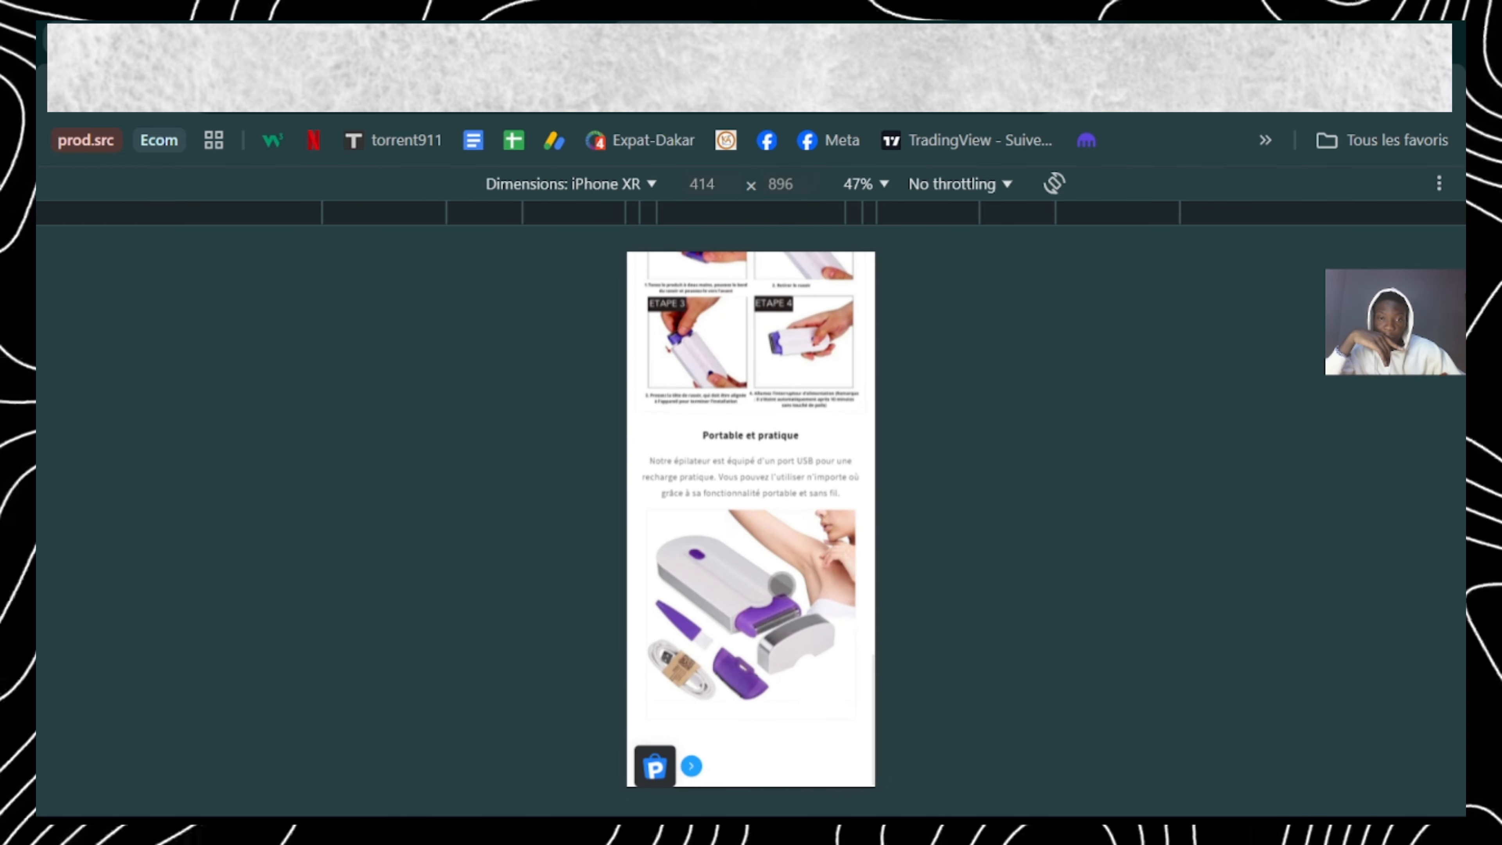
scroll(757, 398, up, 10)
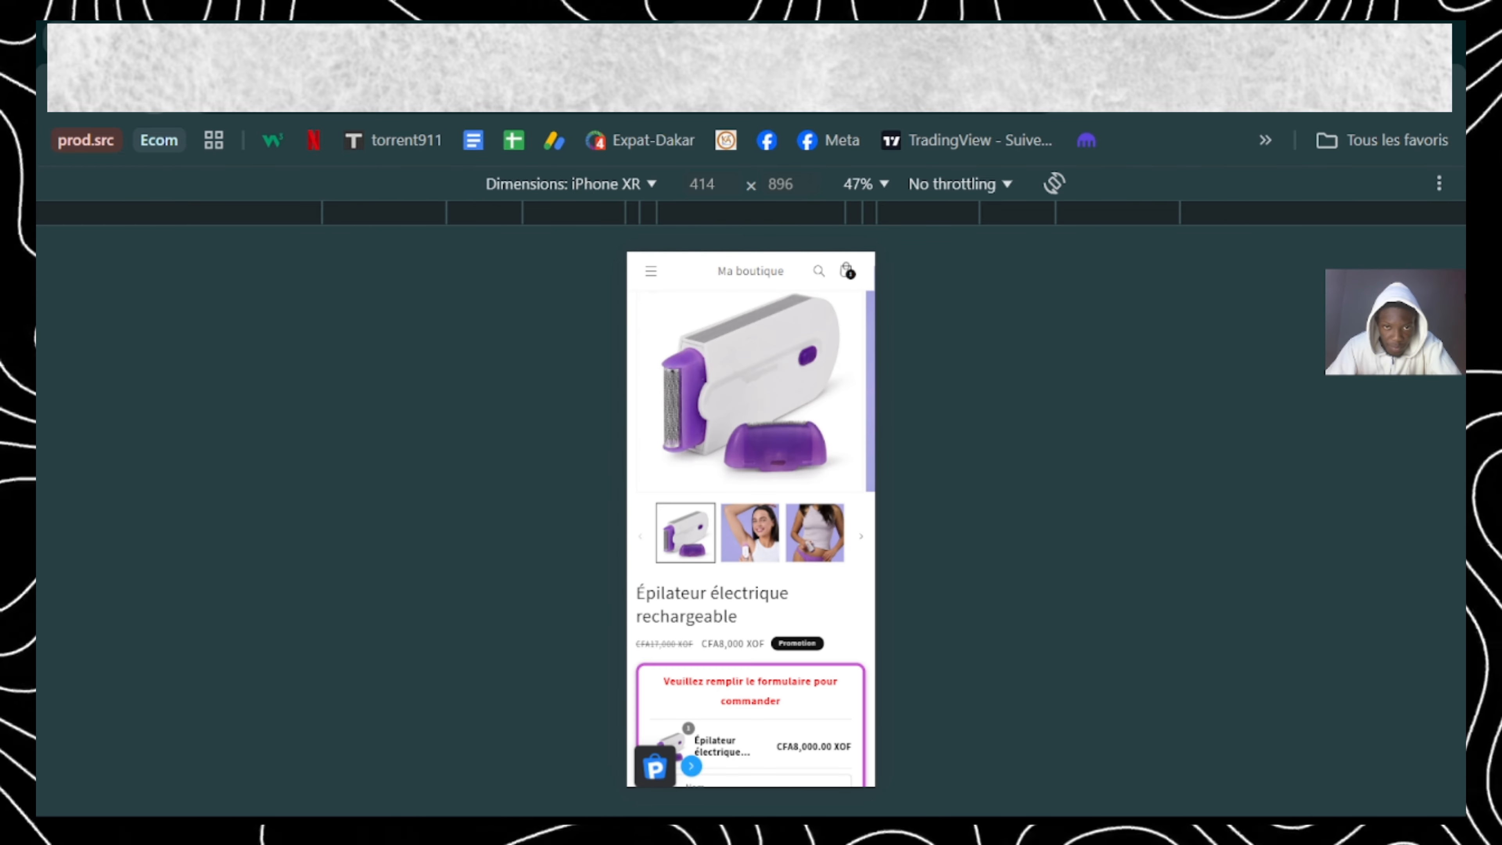
Step: Reload the product page in the iPhone XR view and review it from the header and images through the order form to the description
key(F5)
scroll(782, 413, down, 5)
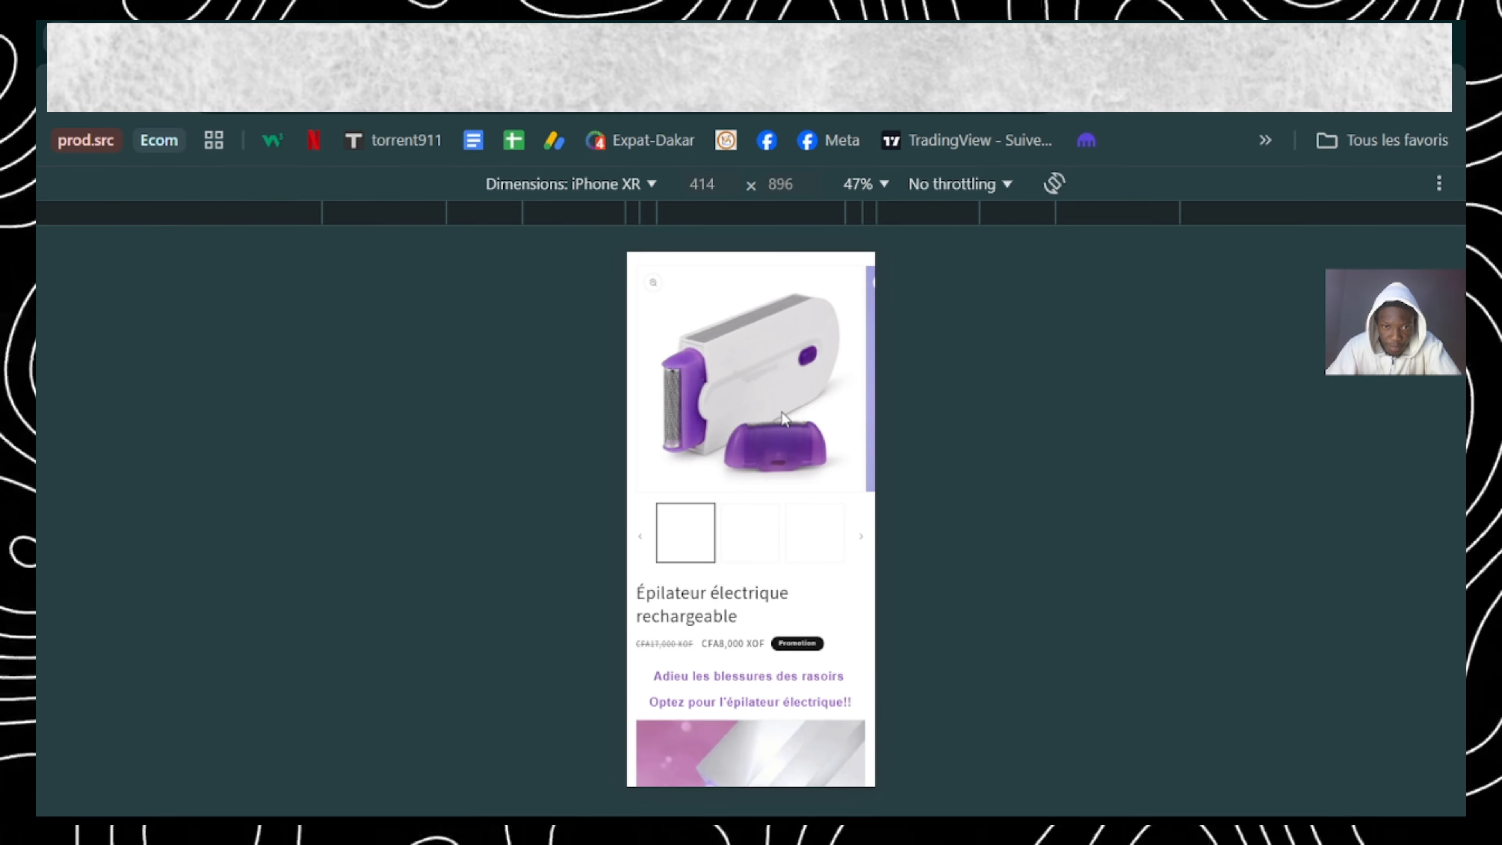
scroll(782, 413, up, 4)
scroll(782, 413, down, 2)
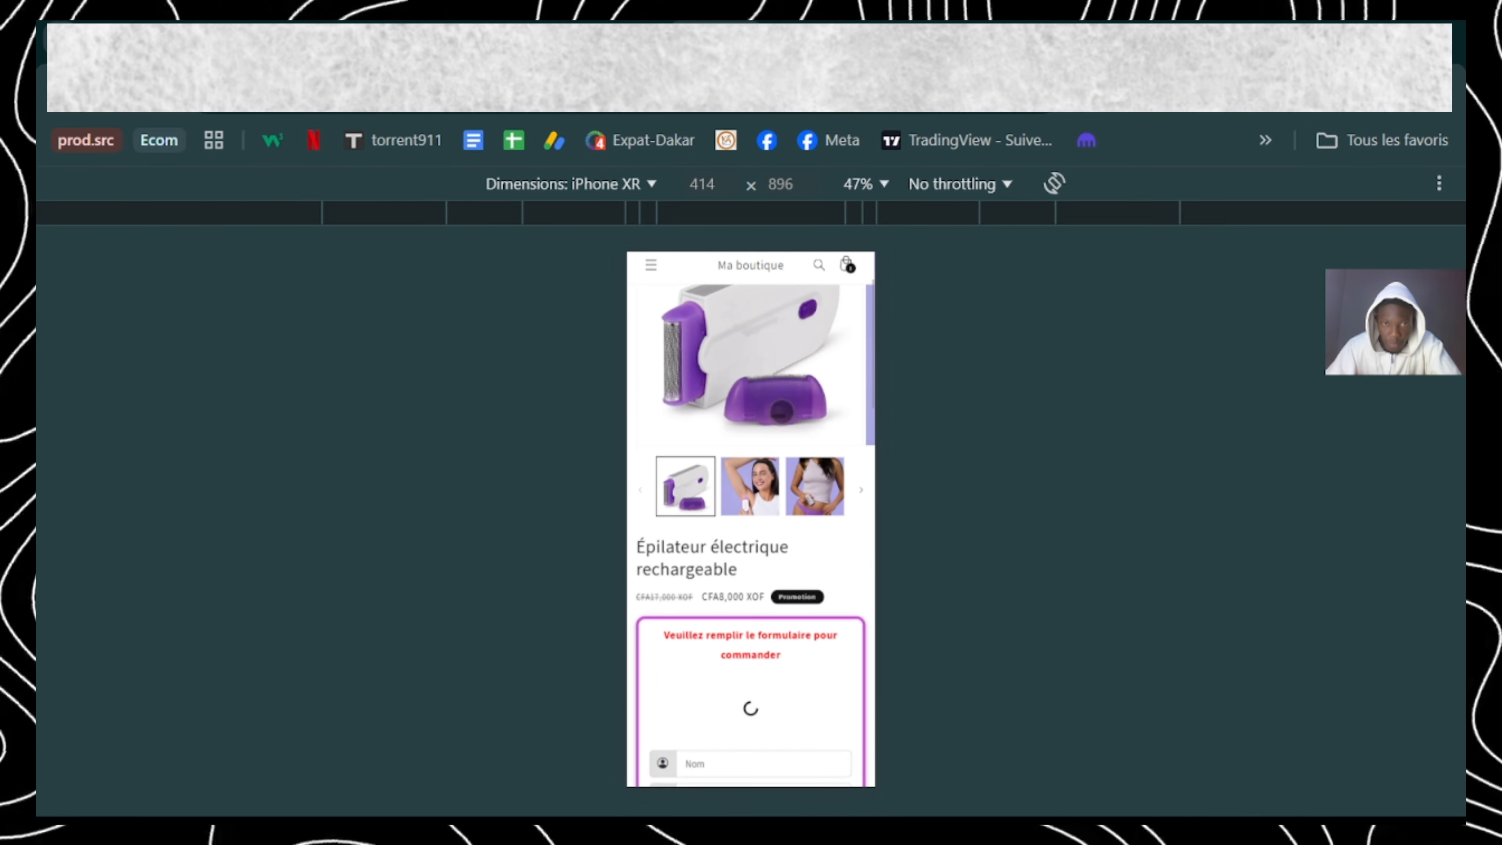
scroll(782, 414, up, 2)
scroll(782, 414, down, 7)
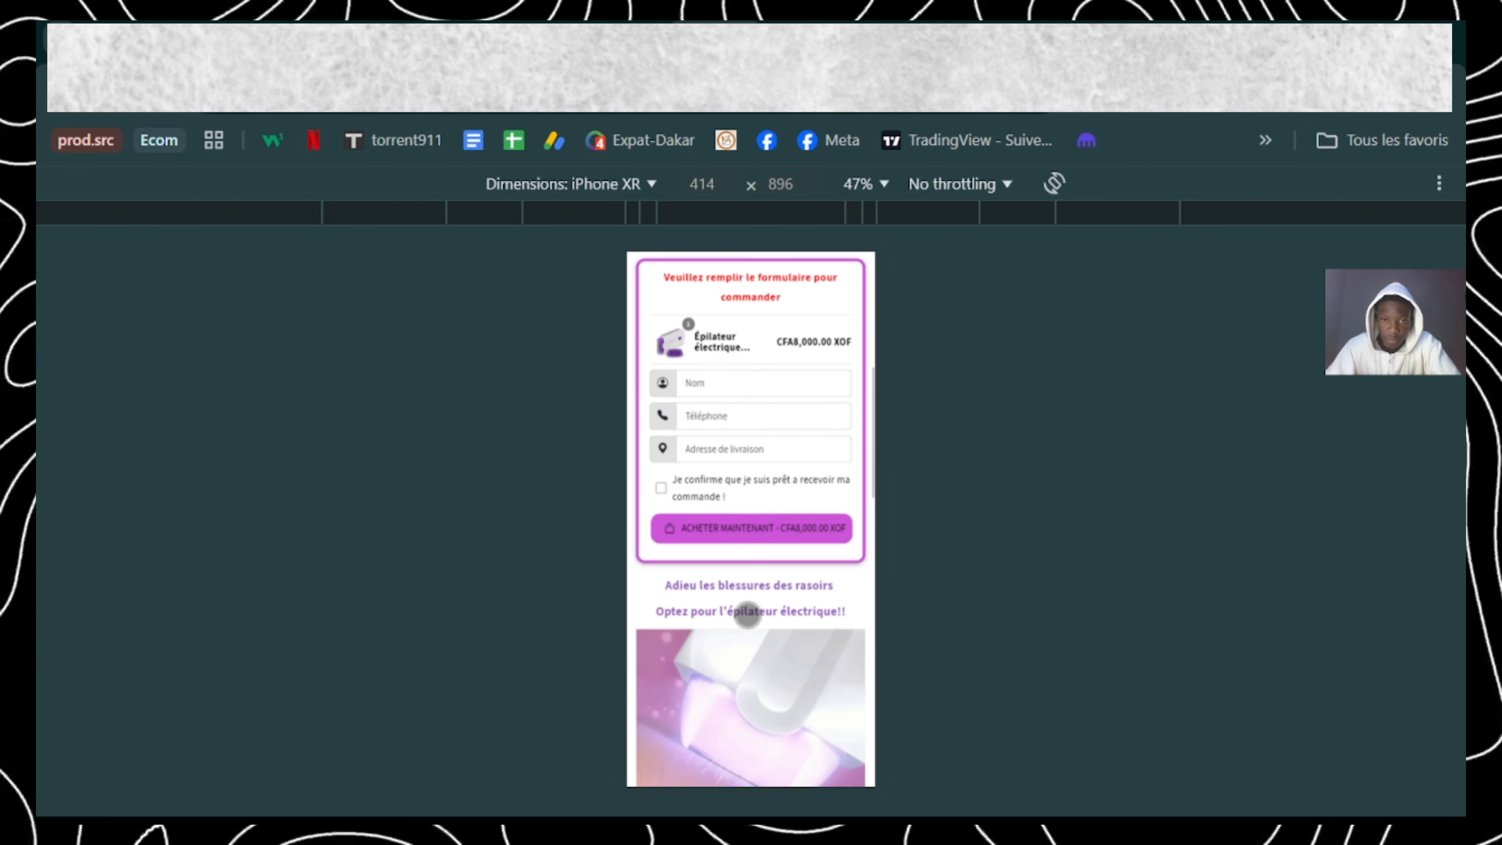
scroll(637, 502, up, 5)
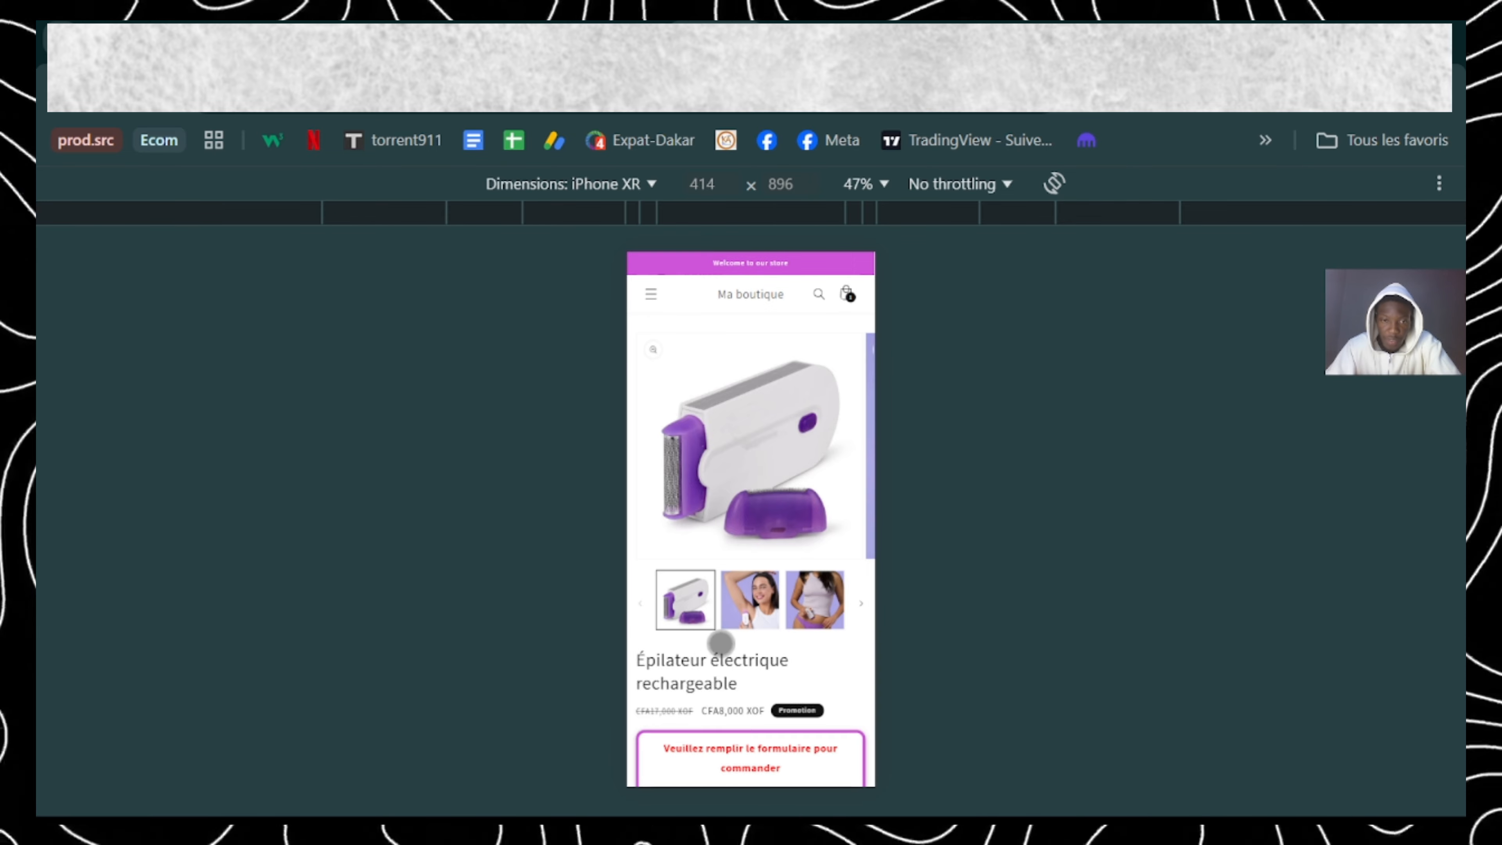
scroll(721, 648, down, 6)
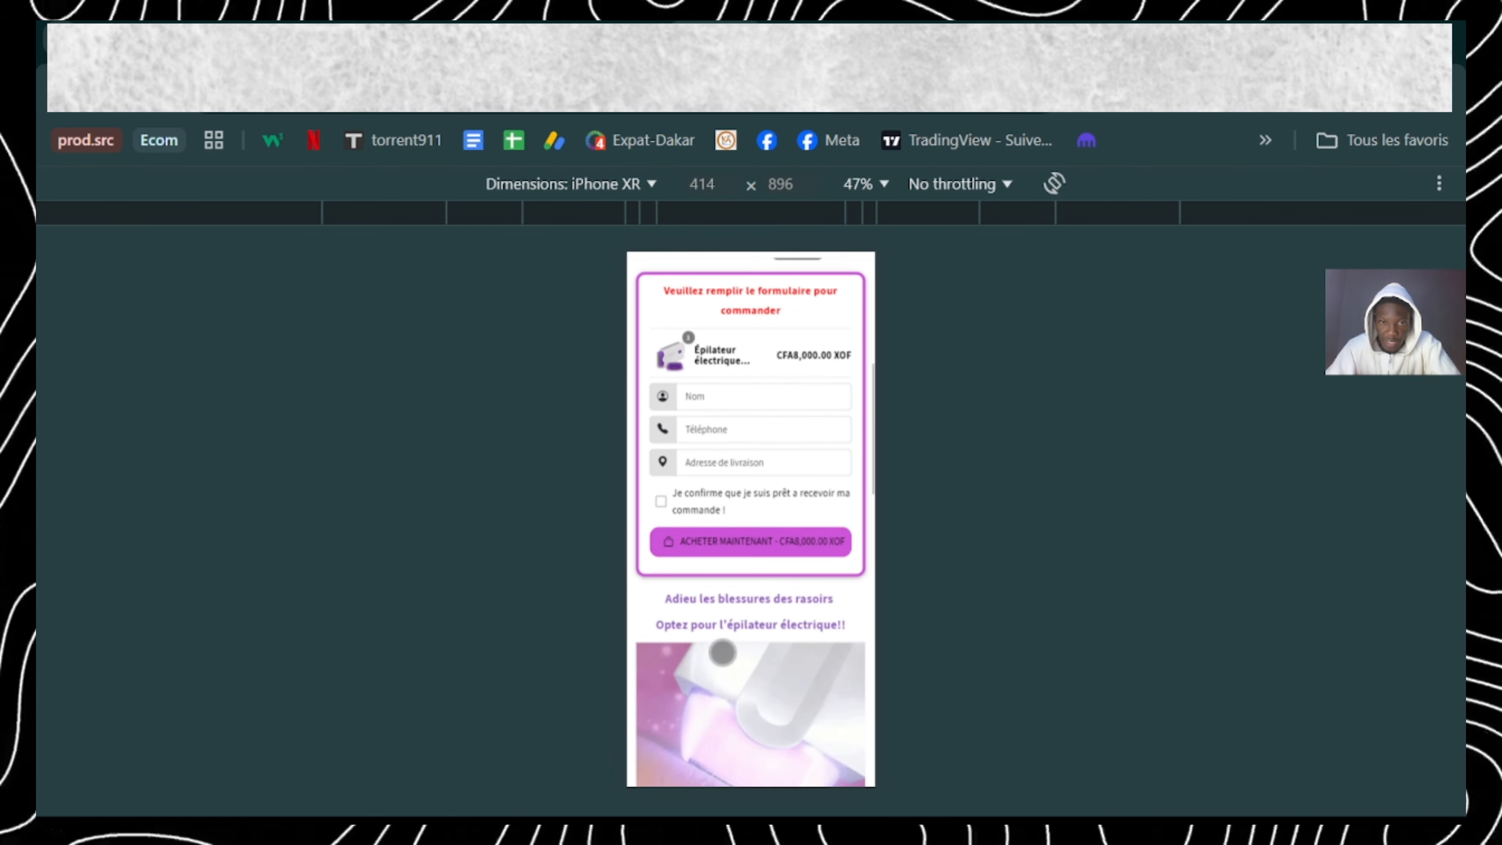
scroll(723, 651, up, 2)
scroll(722, 653, up, 1)
scroll(723, 651, up, 4)
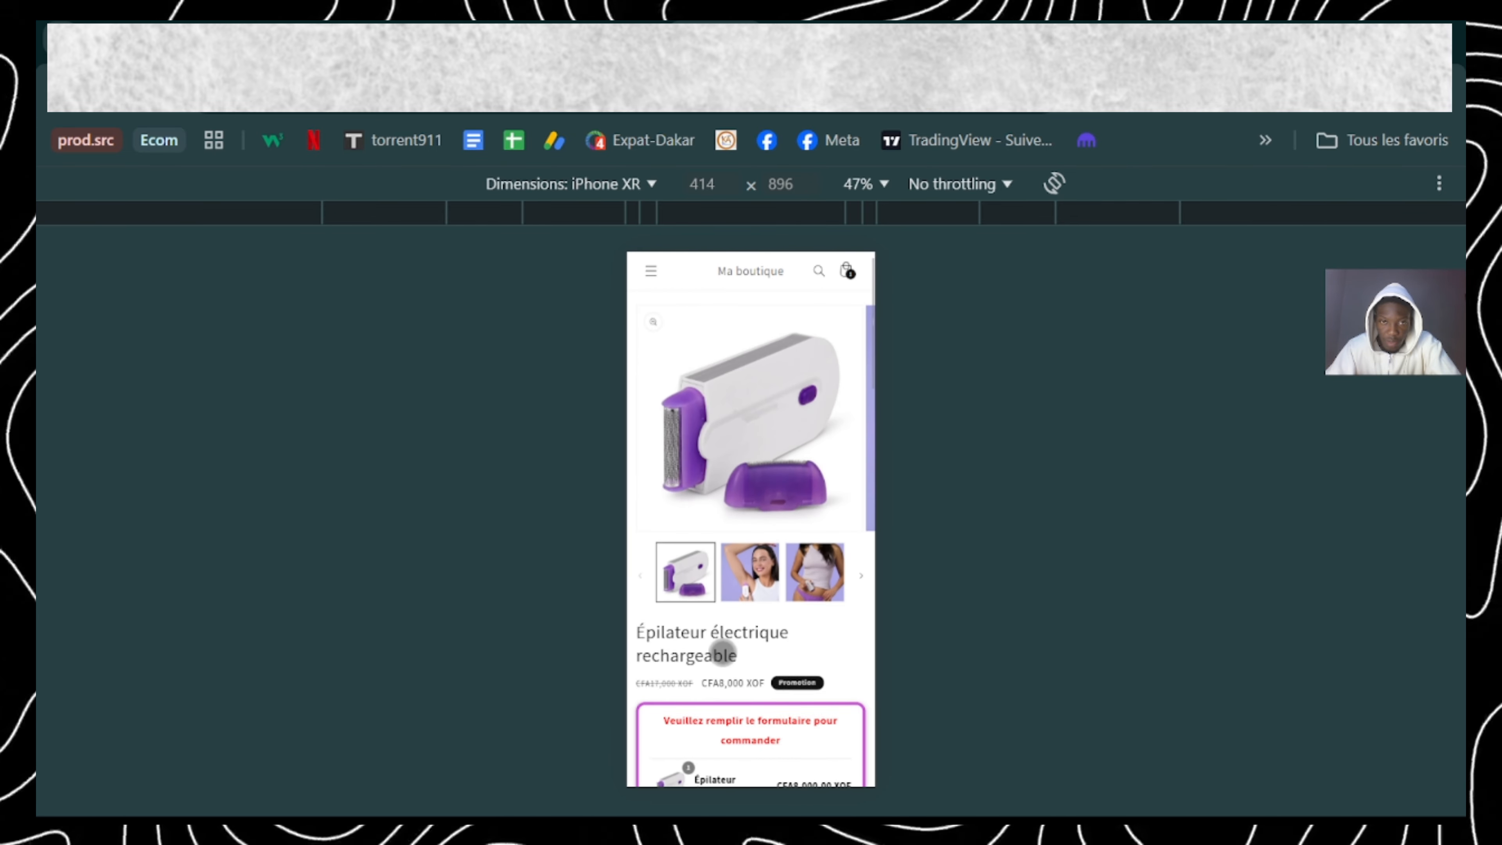
scroll(723, 649, down, 8)
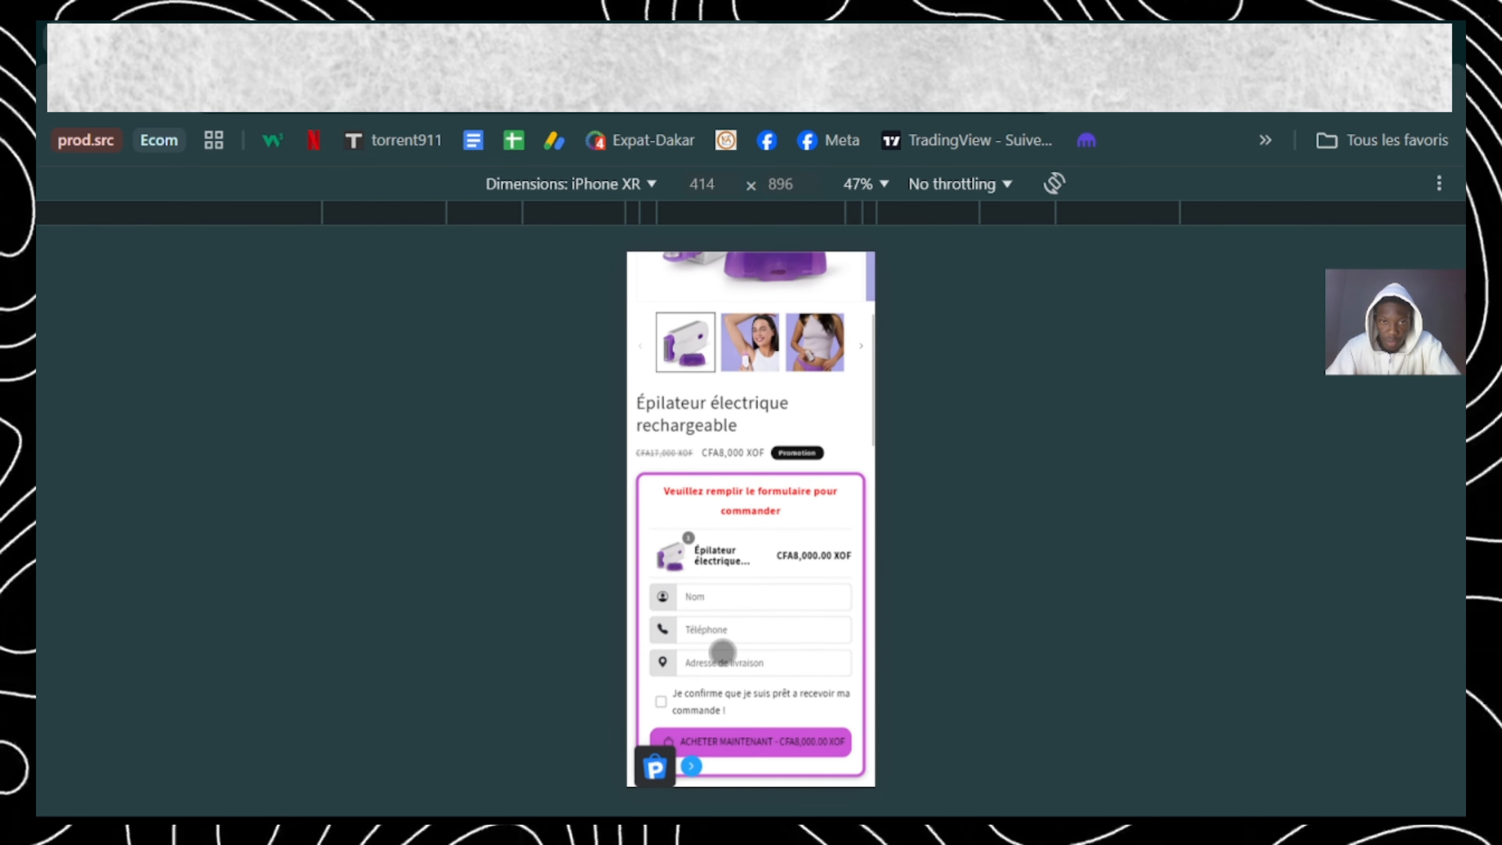
scroll(723, 651, down, 6)
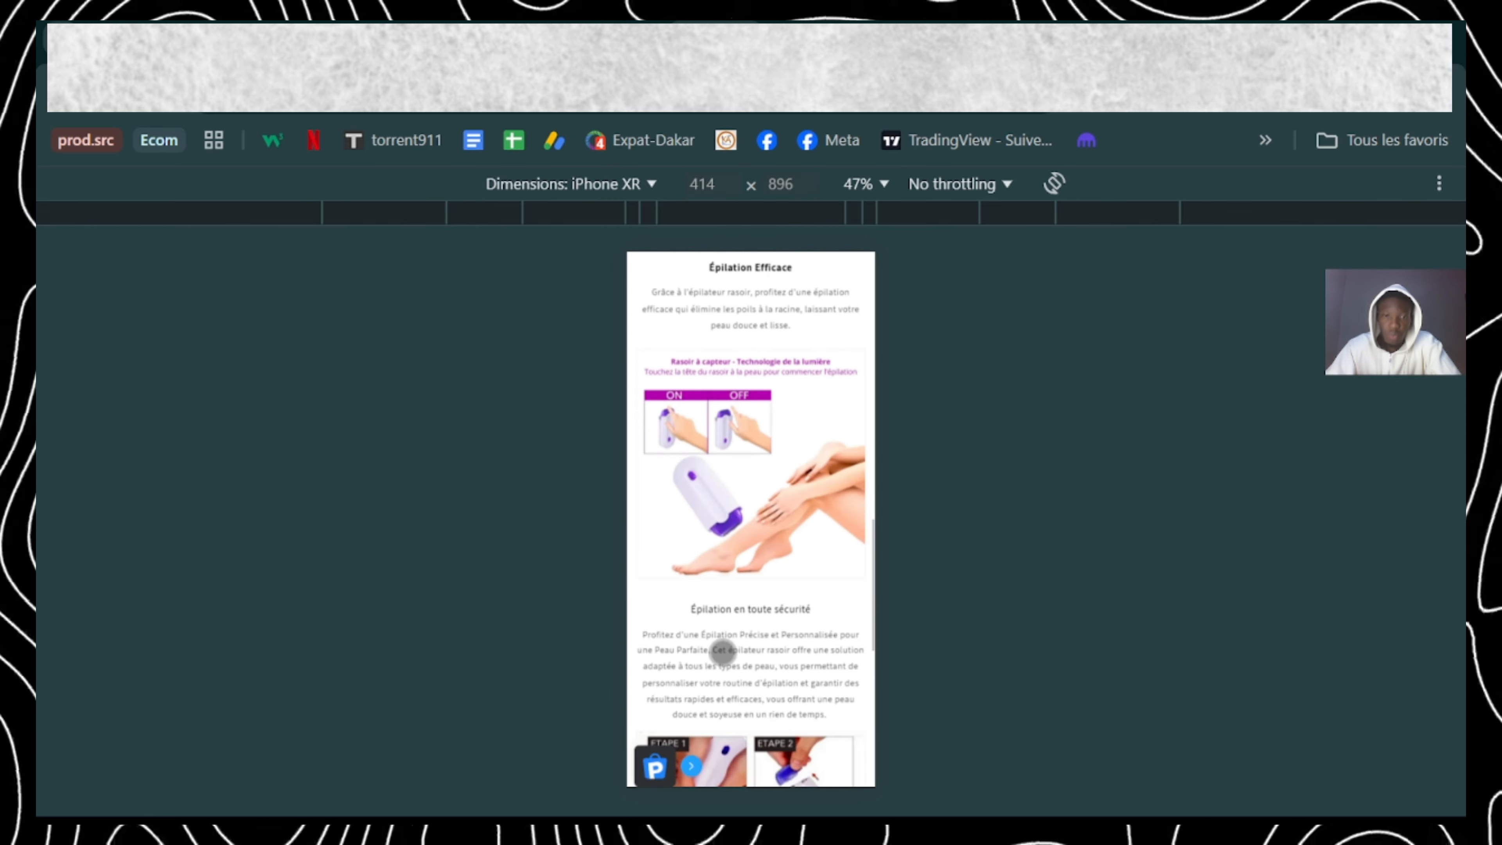
scroll(722, 653, up, 12)
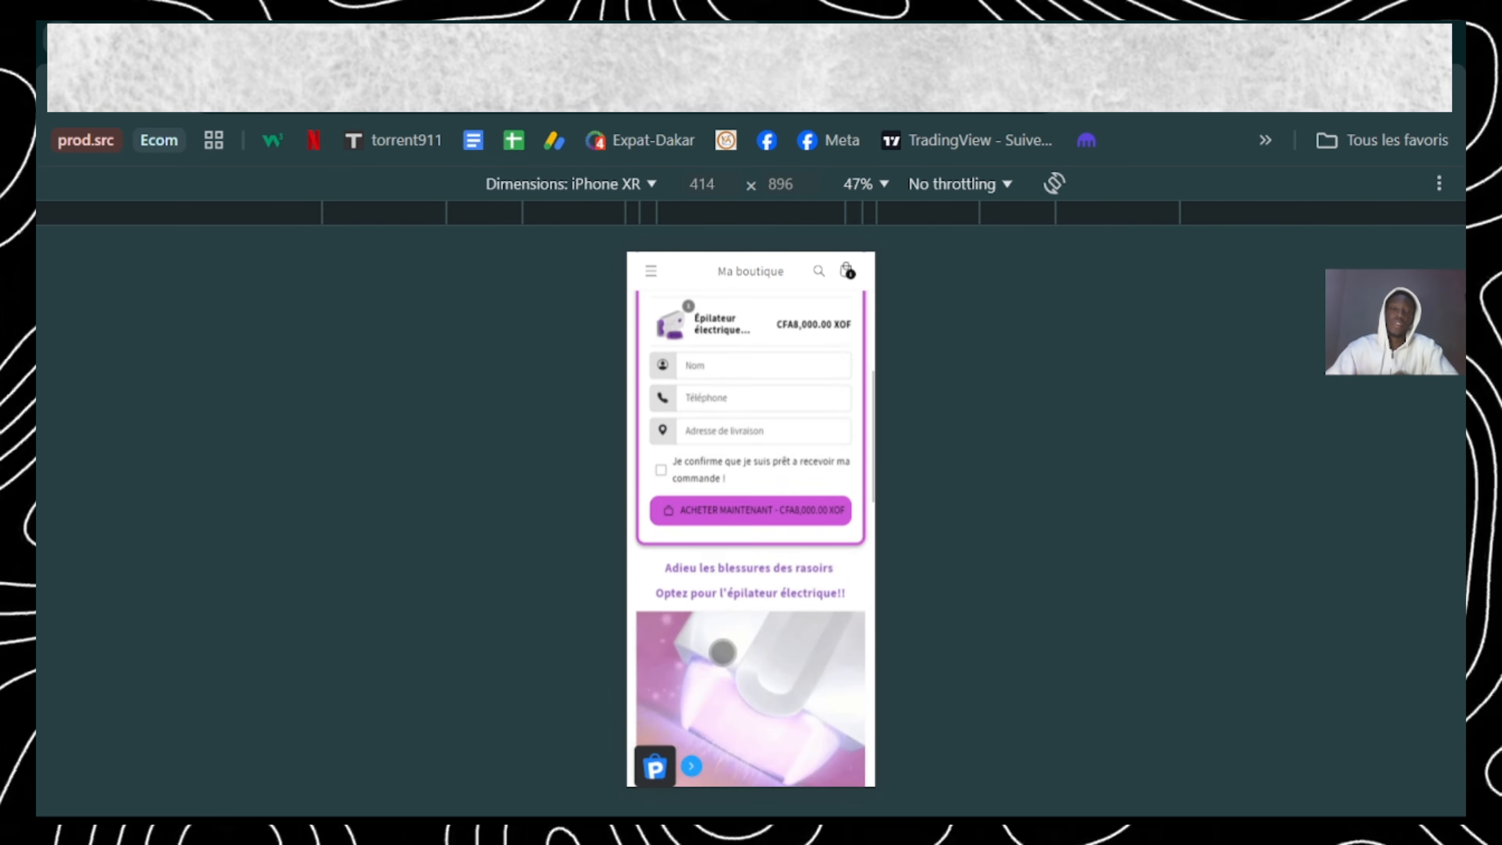
scroll(723, 654, down, 3)
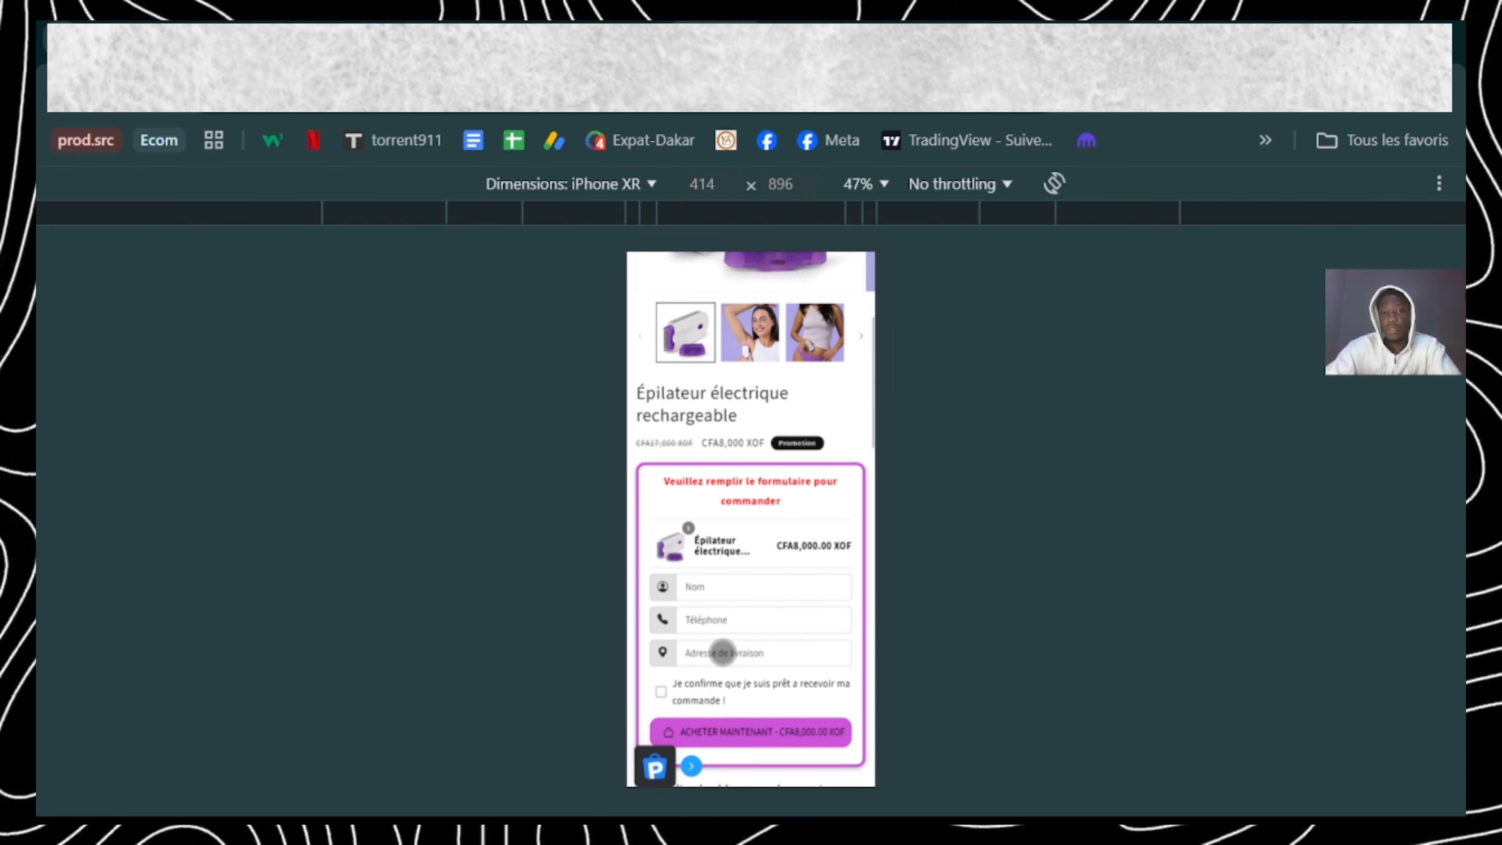
scroll(723, 651, up, 4)
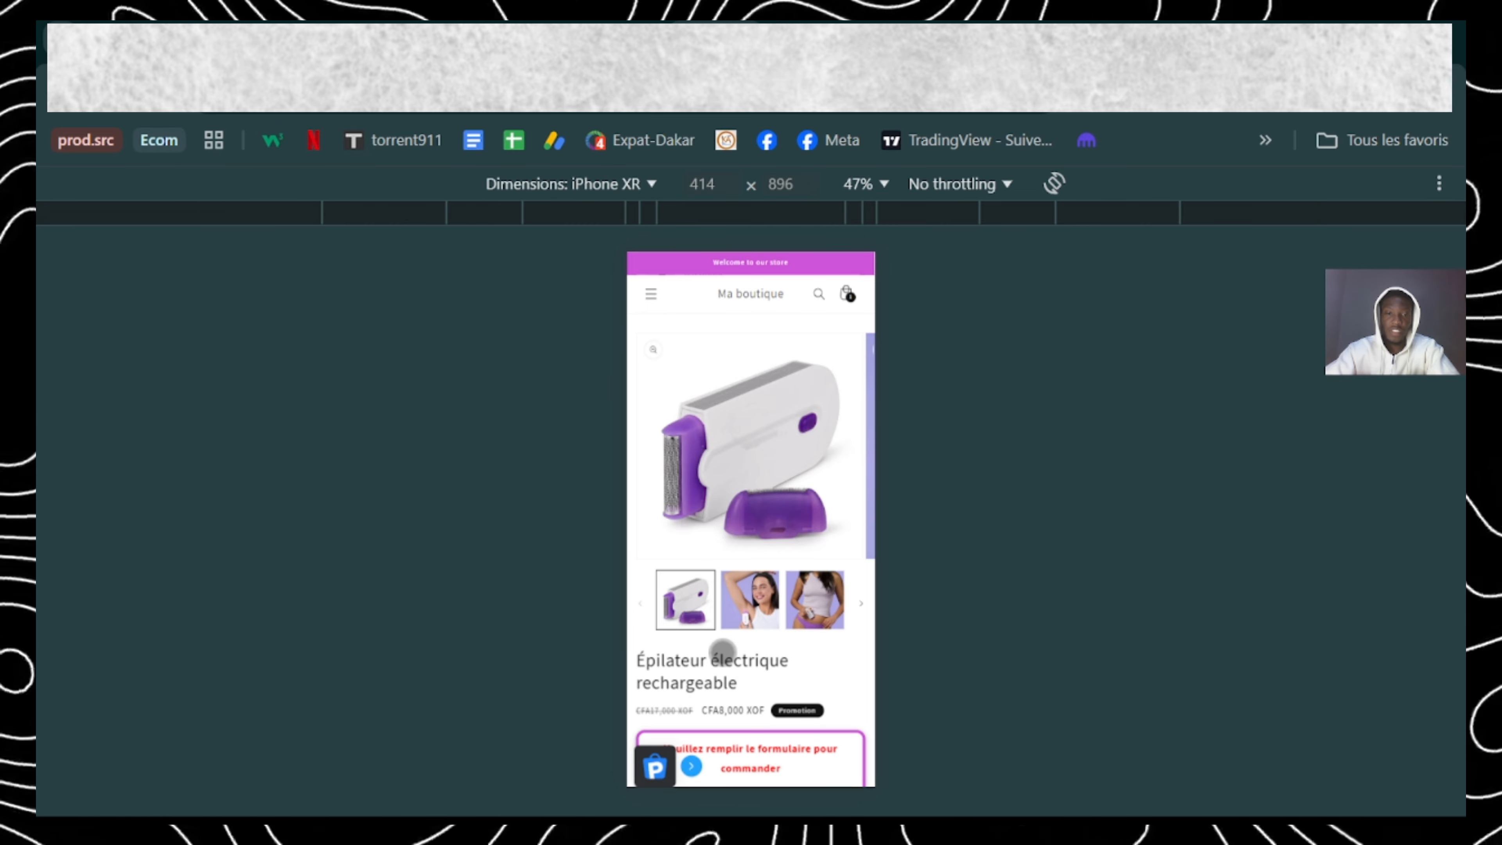
scroll(722, 651, down, 6)
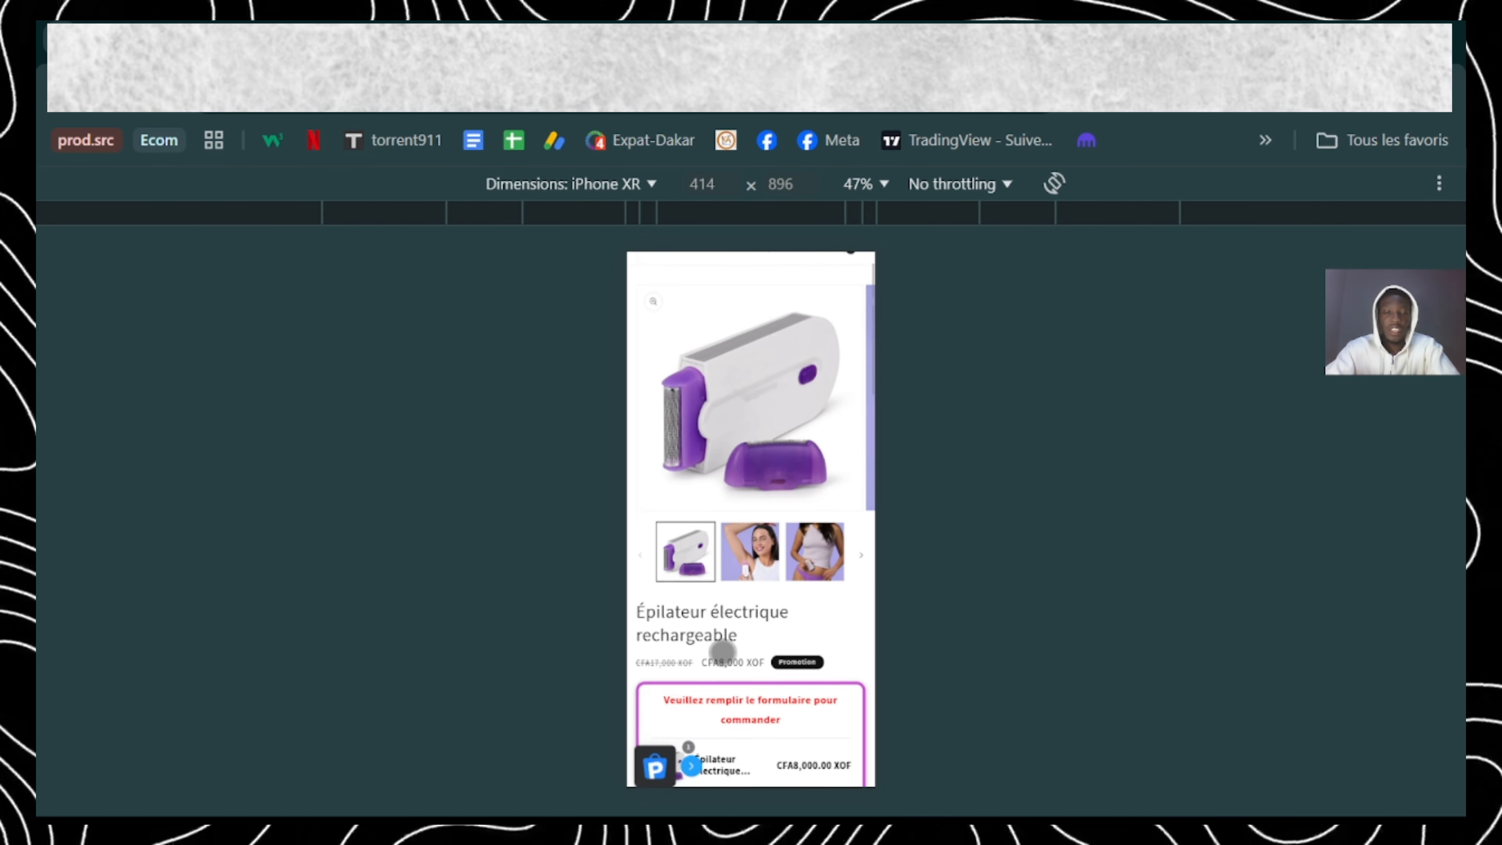